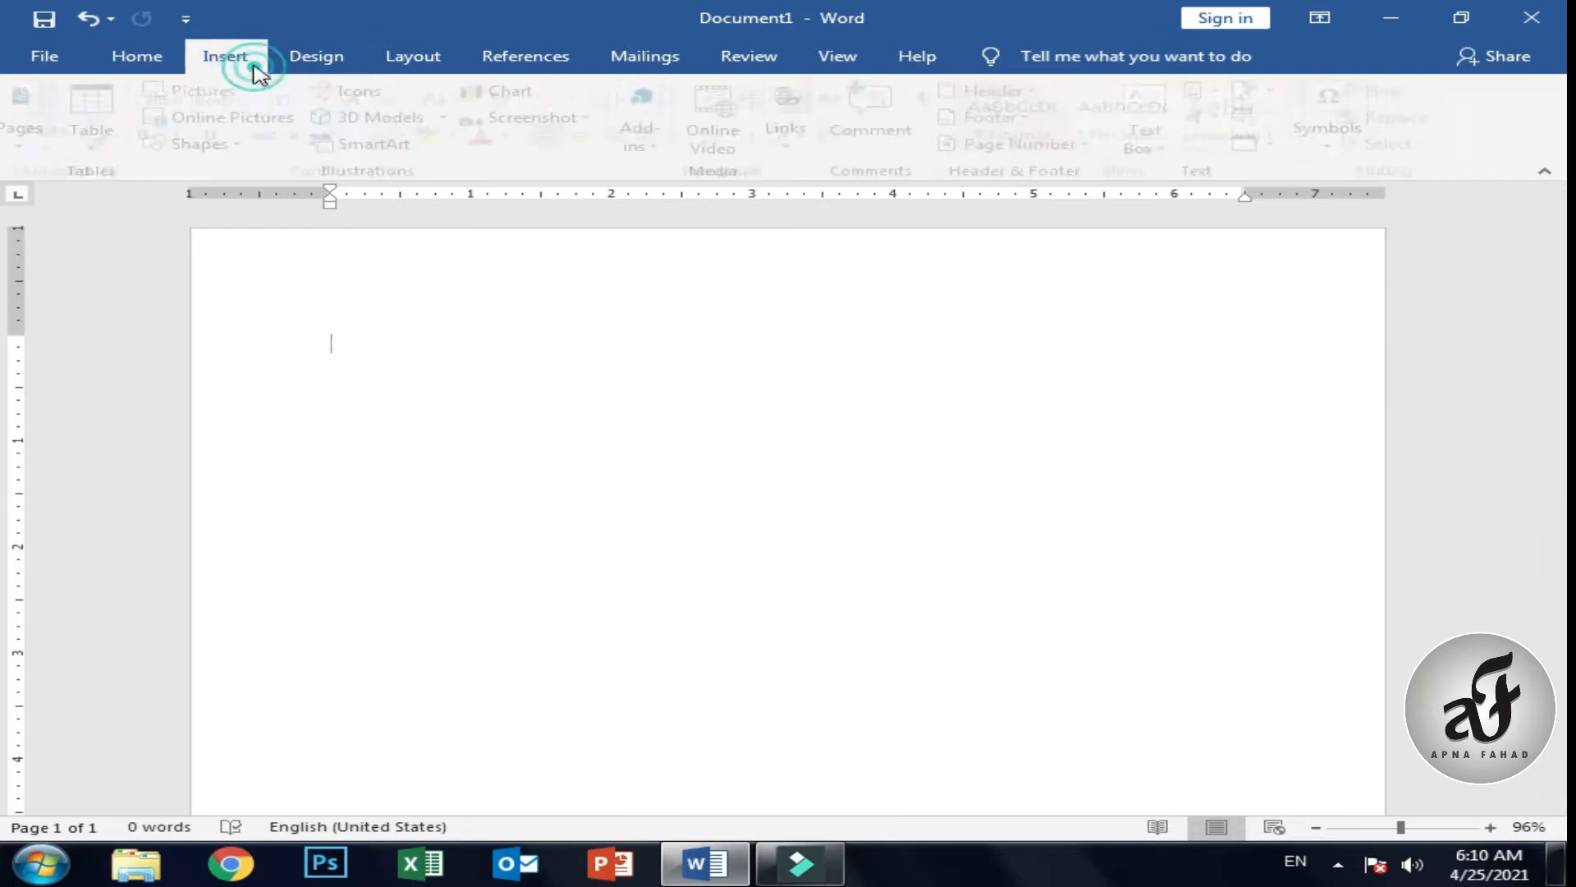
Insert a table with 10 columns and 8 rows at the start of the blank document.
click(115, 150)
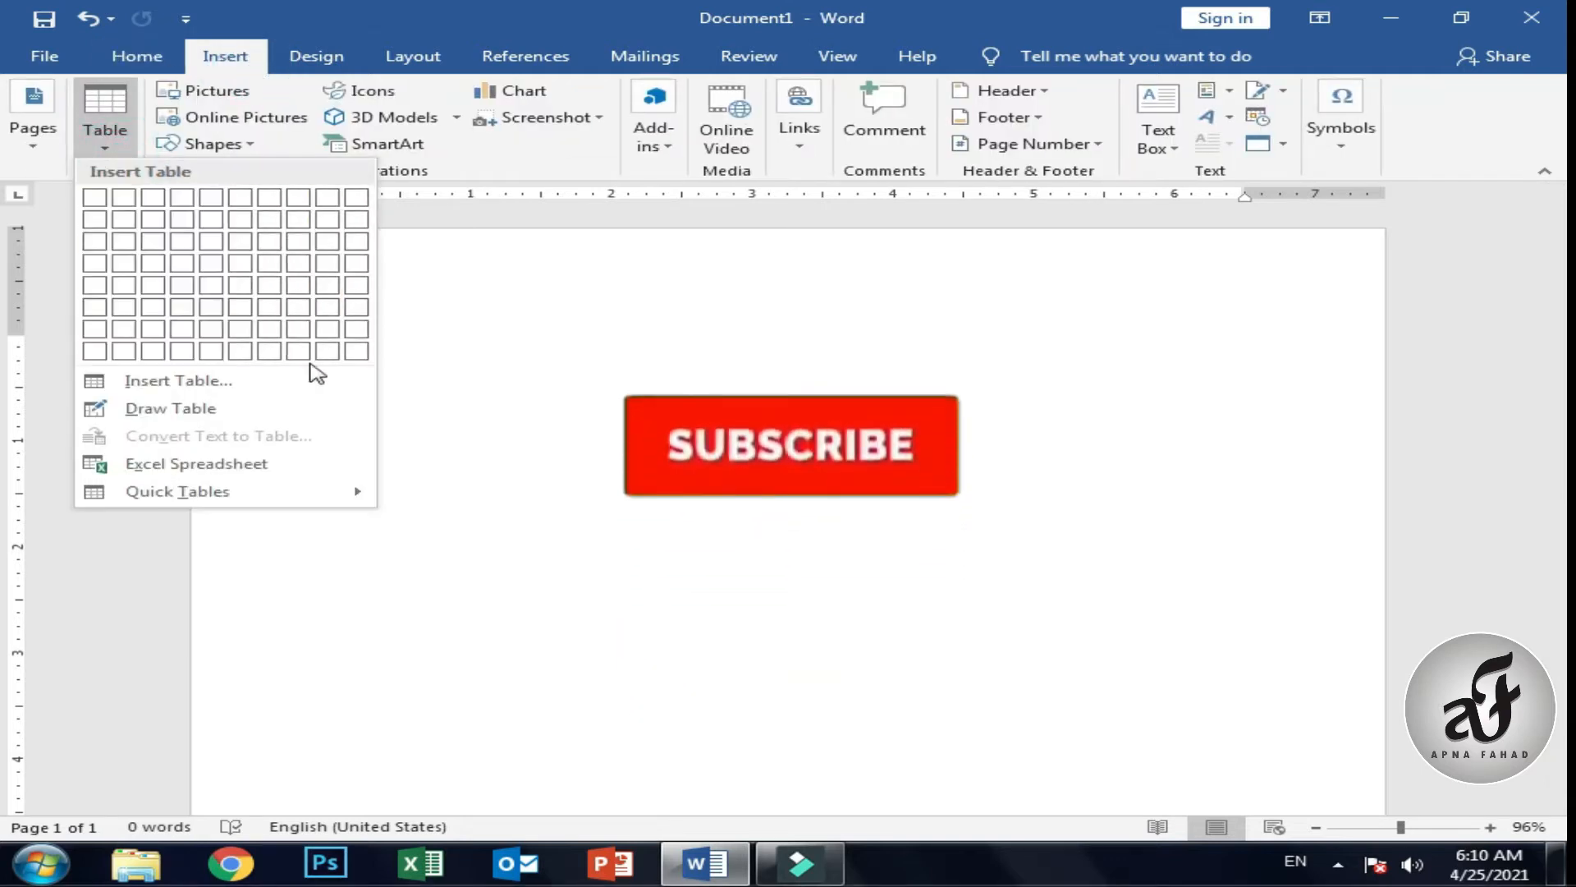
click(355, 350)
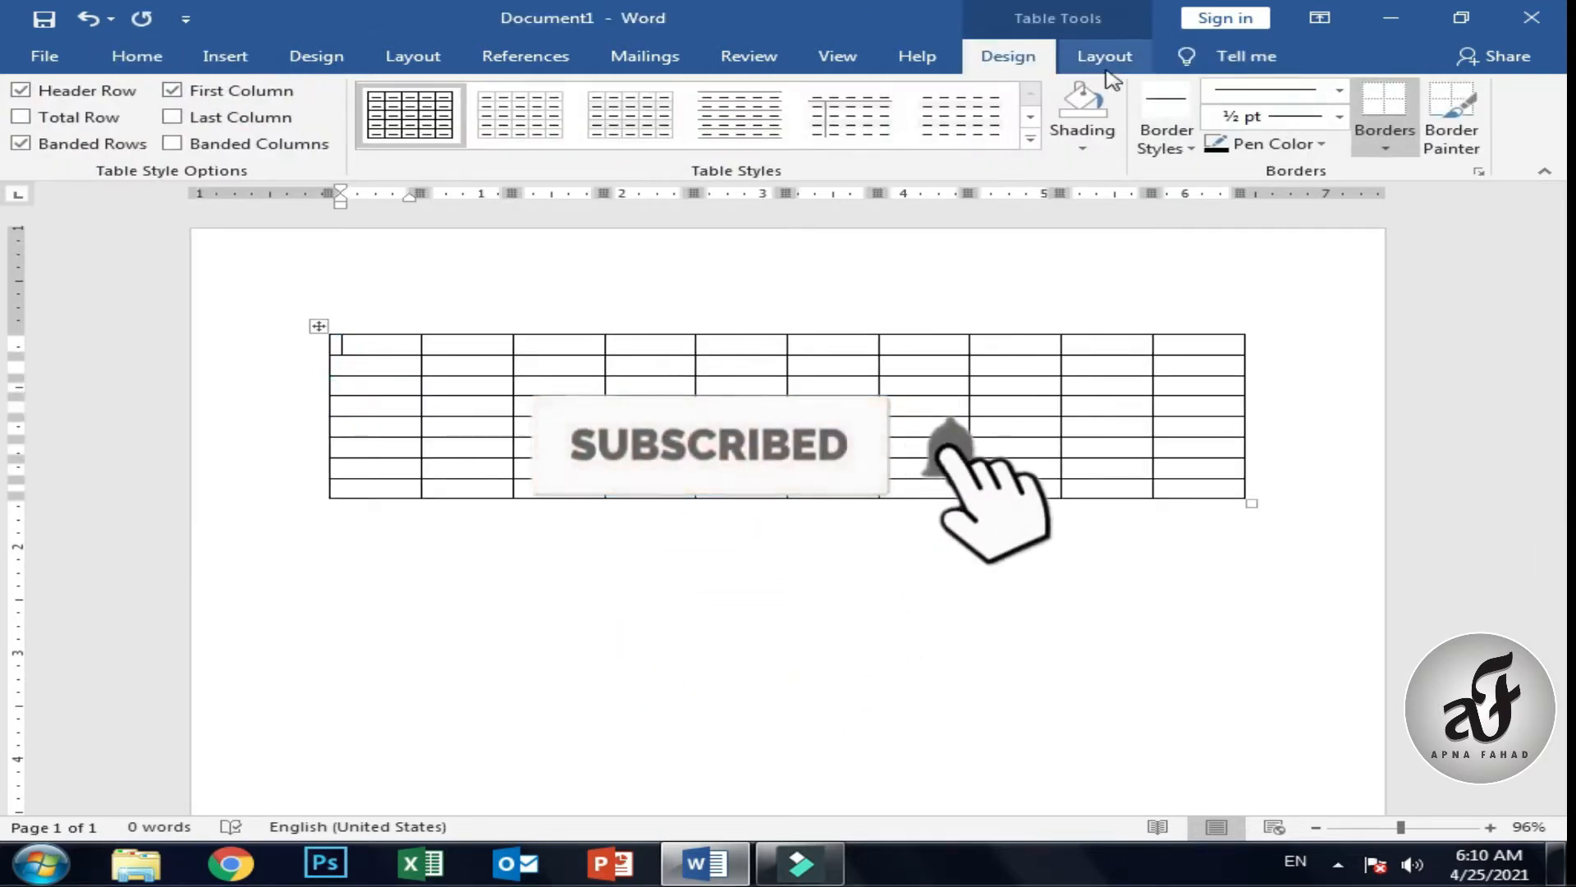
click(1104, 57)
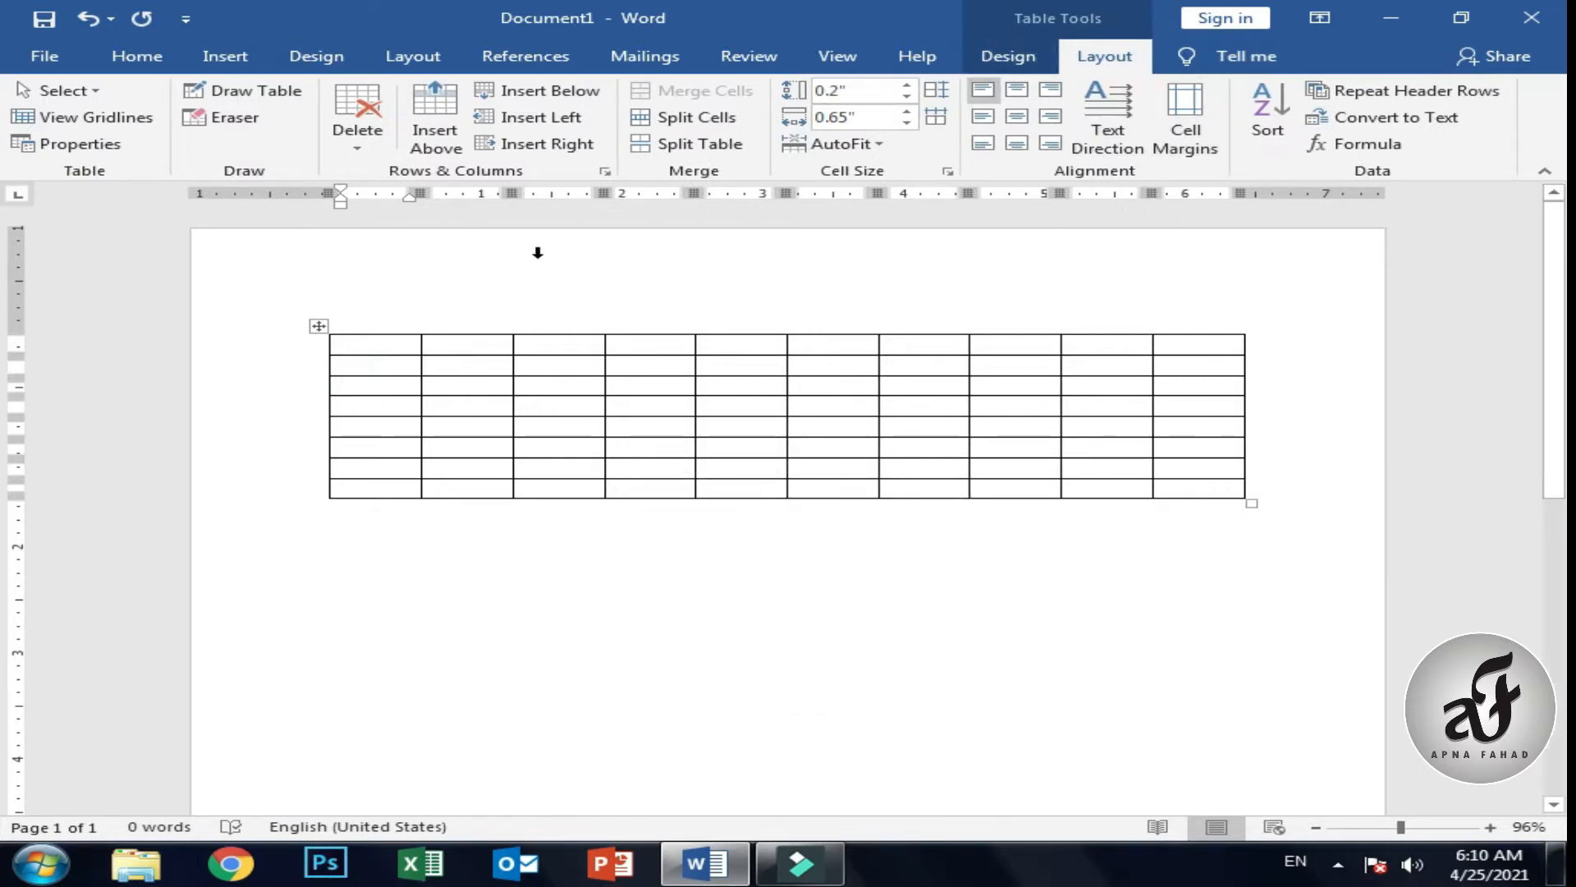
Select the whole table and delete it from the page.
click(1012, 59)
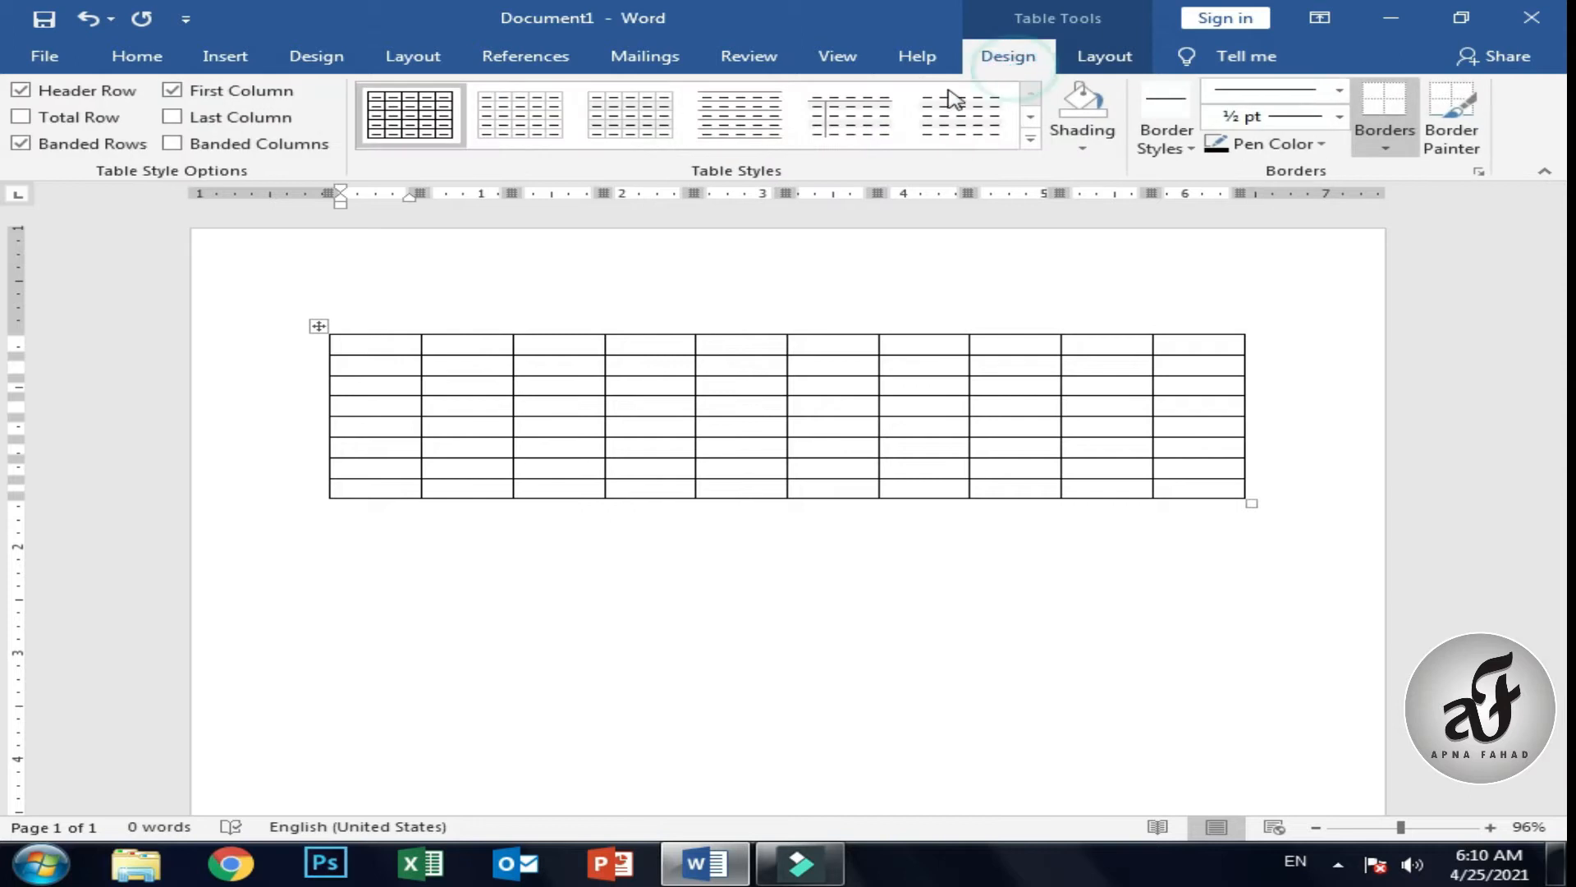
click(318, 326)
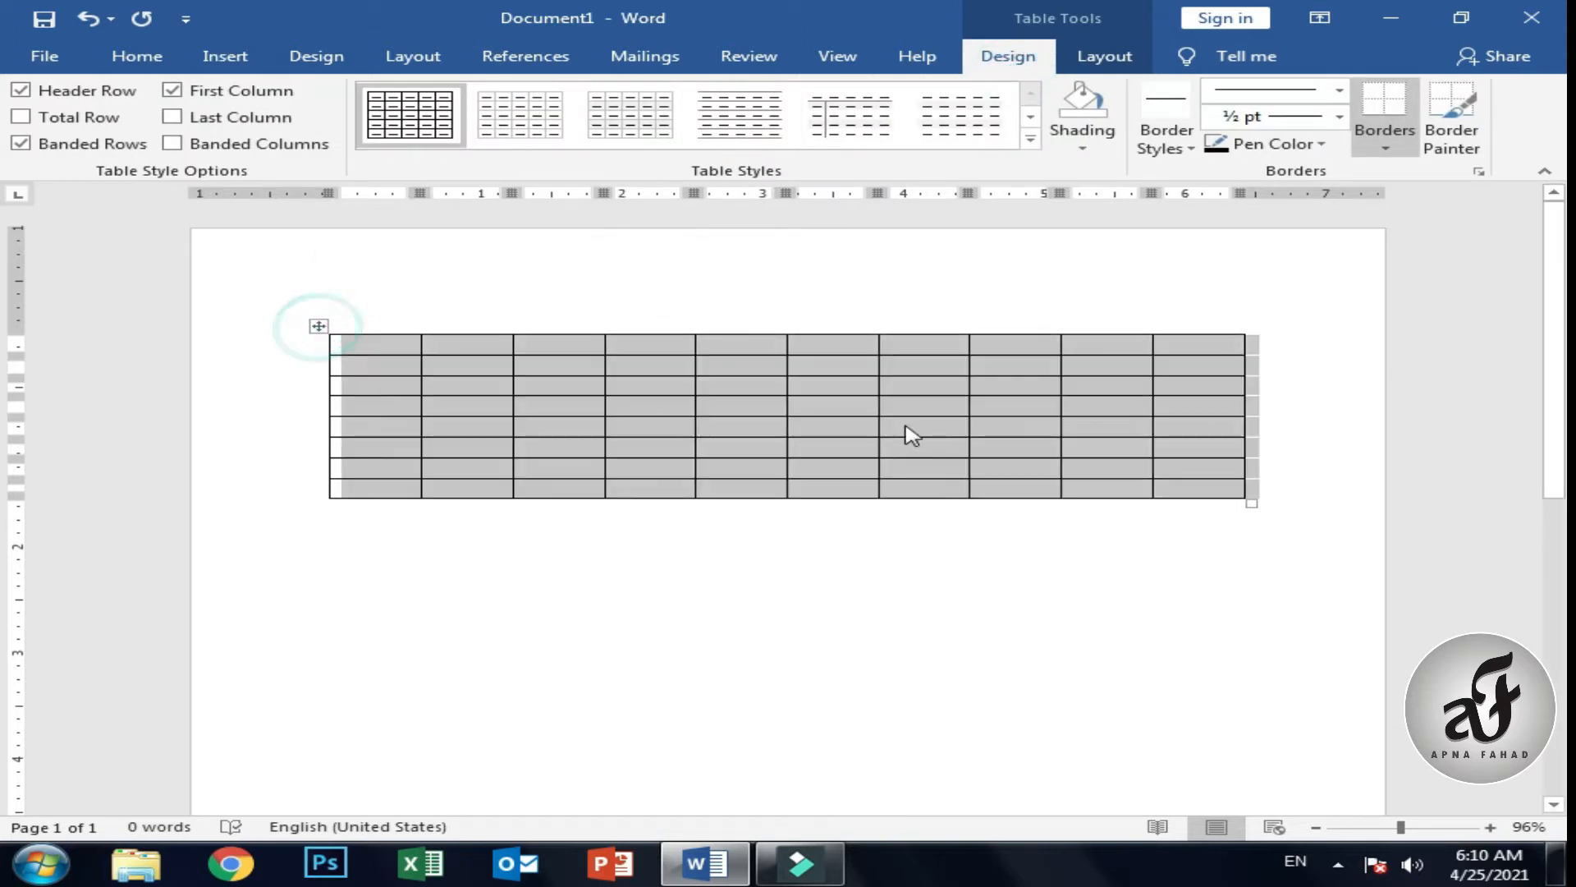
key(BackSpace)
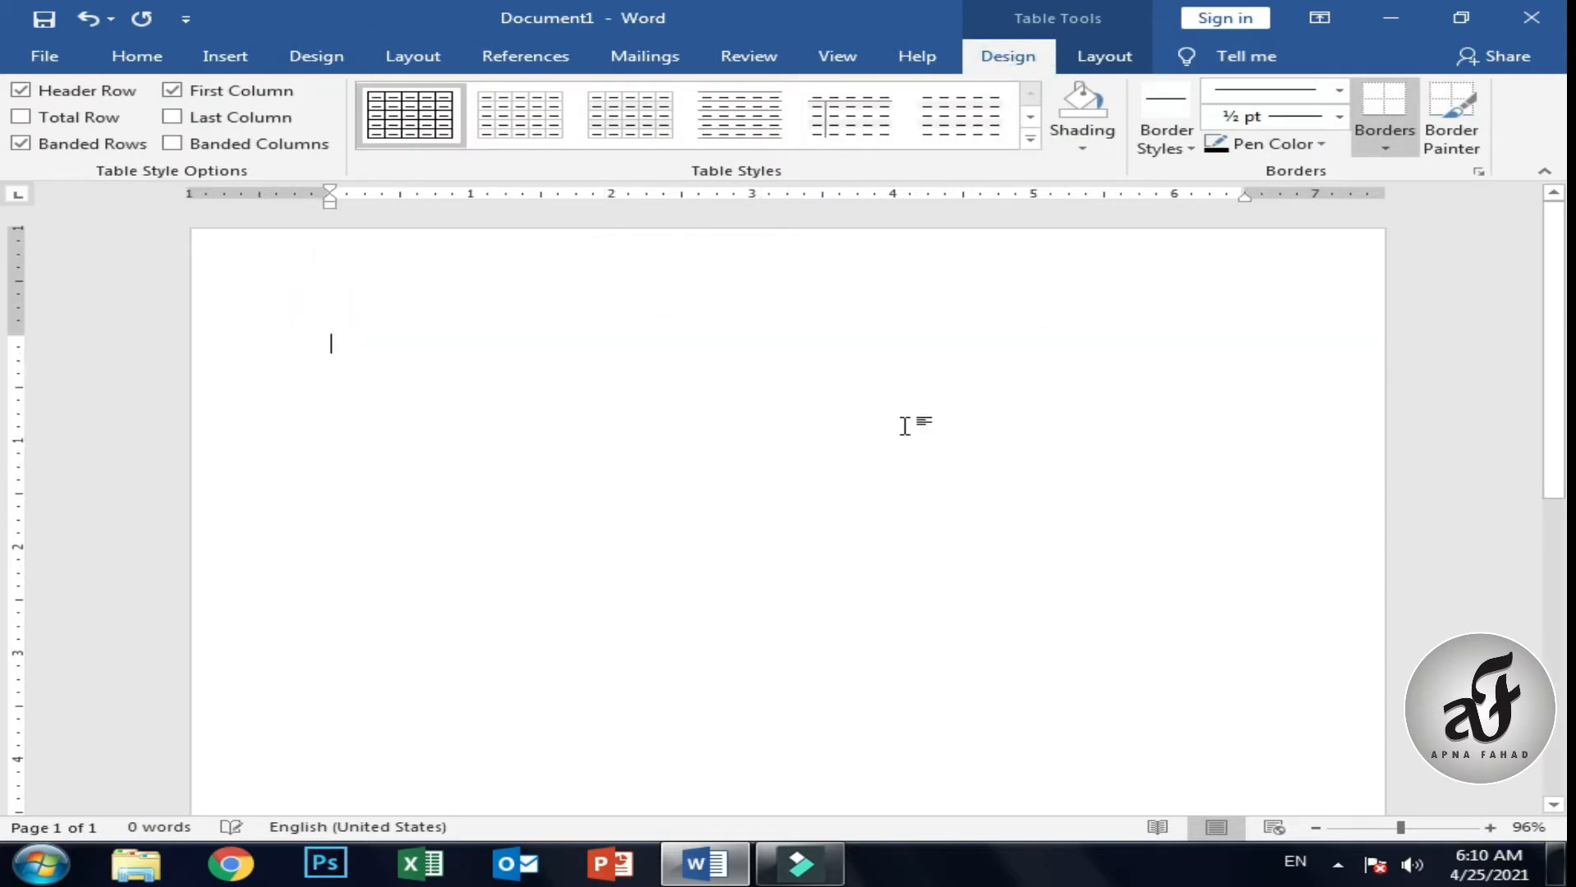
Insert the Apna Fahad JPEG image from the Desktop folder into the document.
click(220, 59)
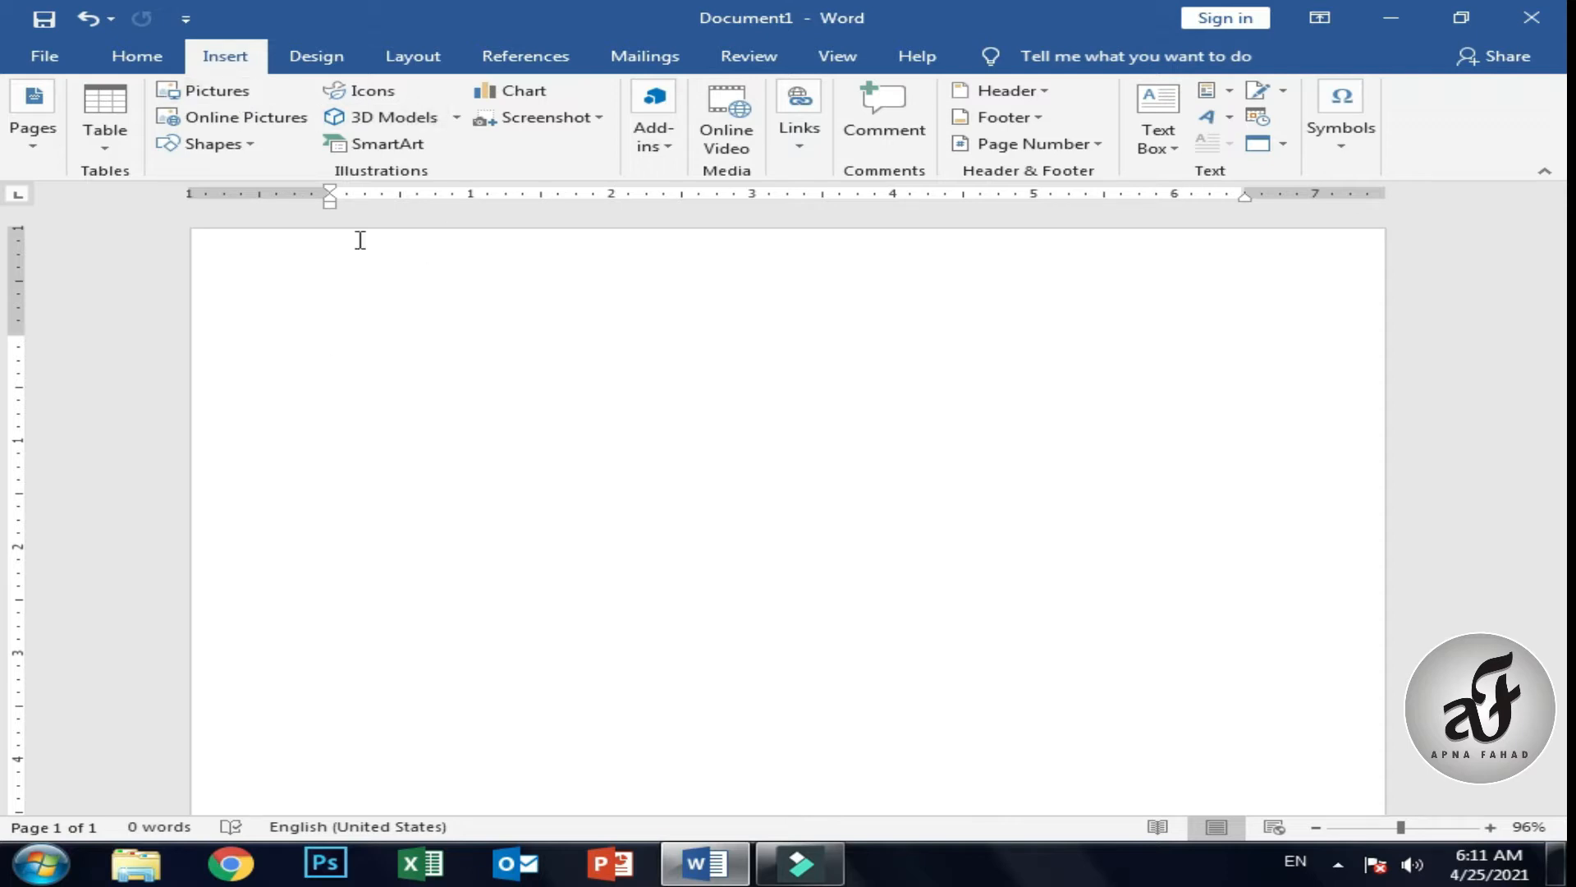
click(236, 97)
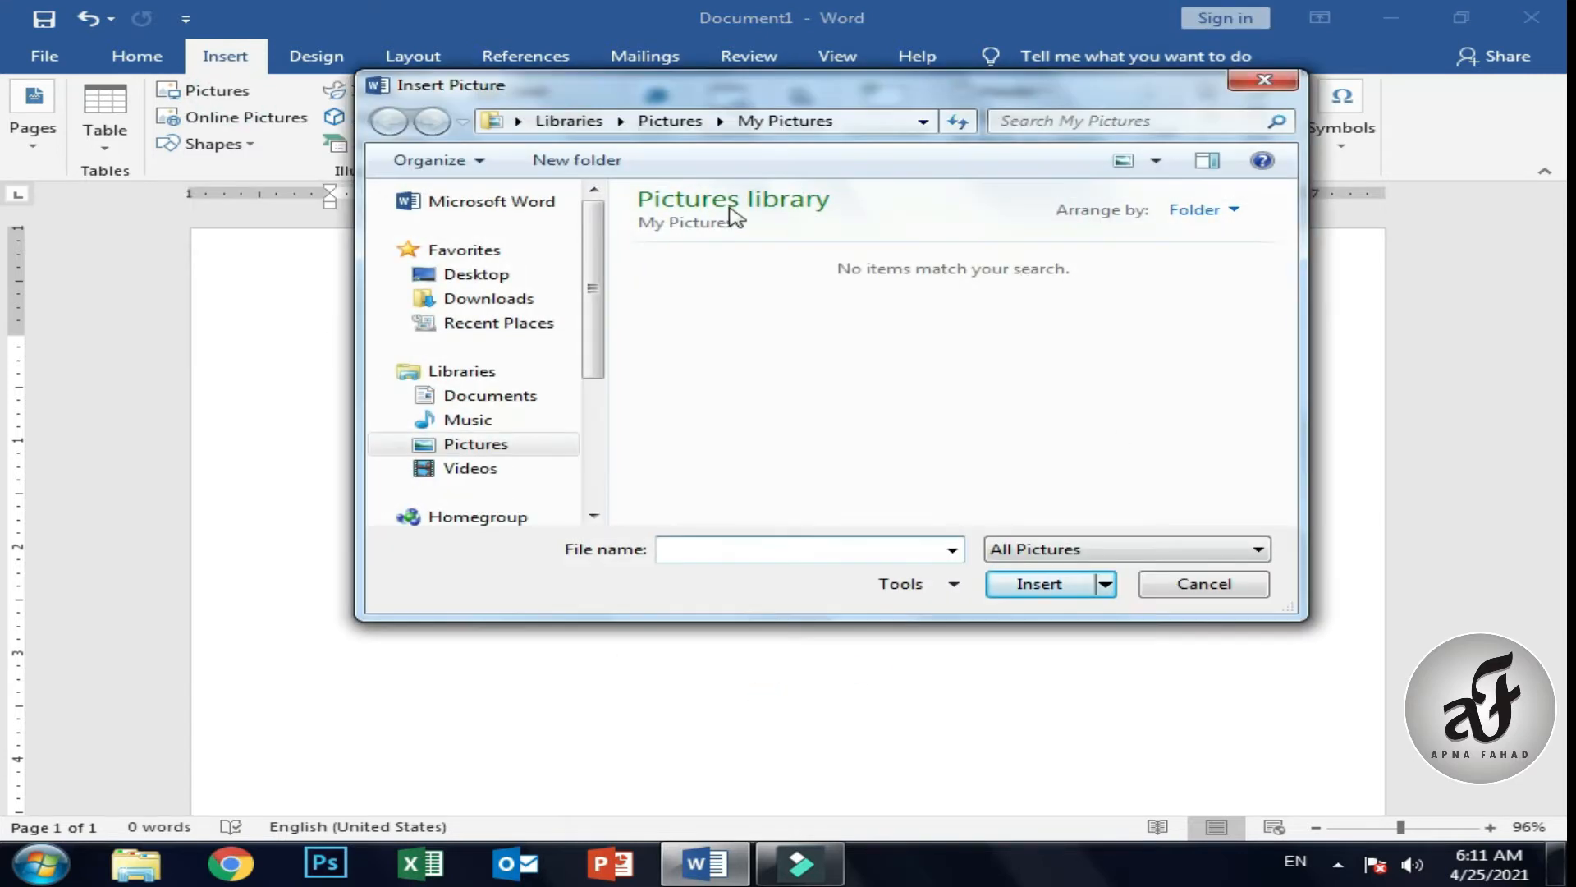
drag(807, 91, 653, 125)
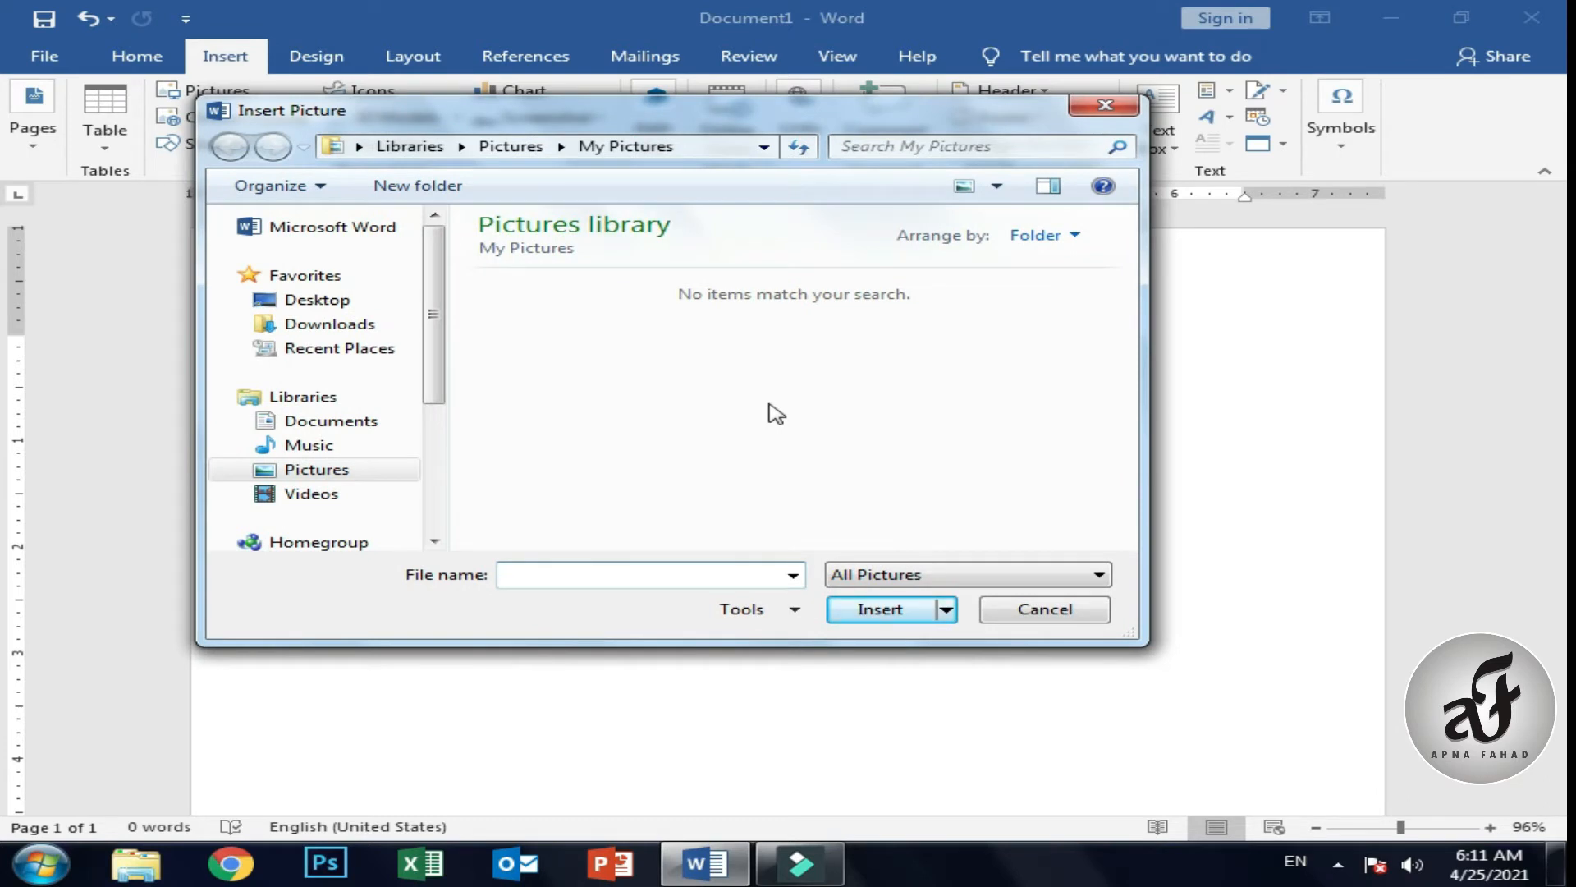
drag(747, 116, 844, 119)
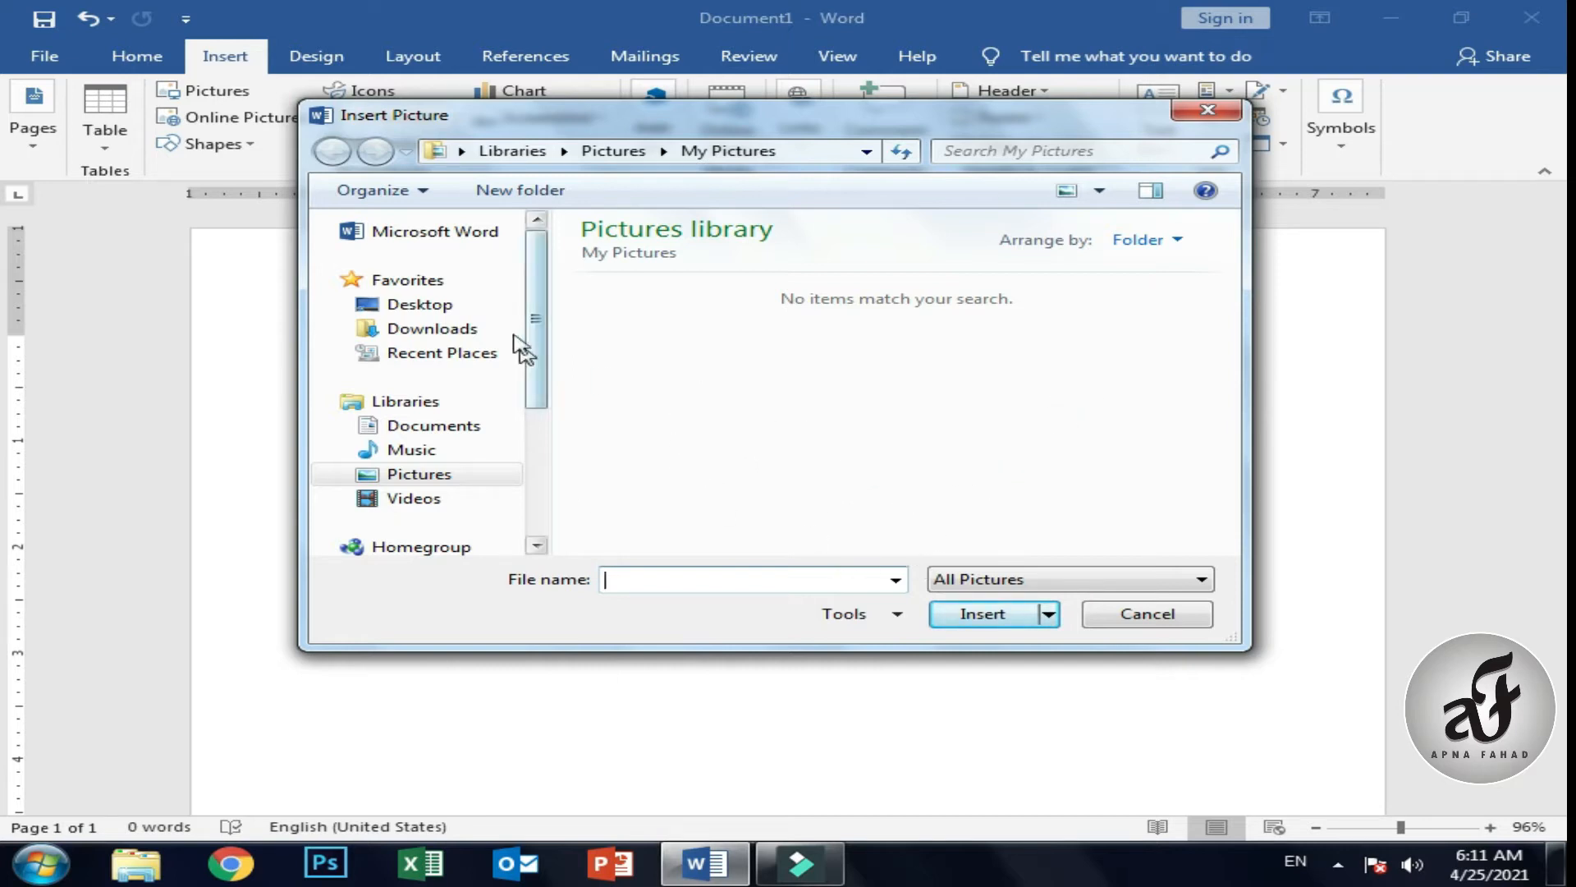
click(446, 310)
scroll(1227, 345, down, 2)
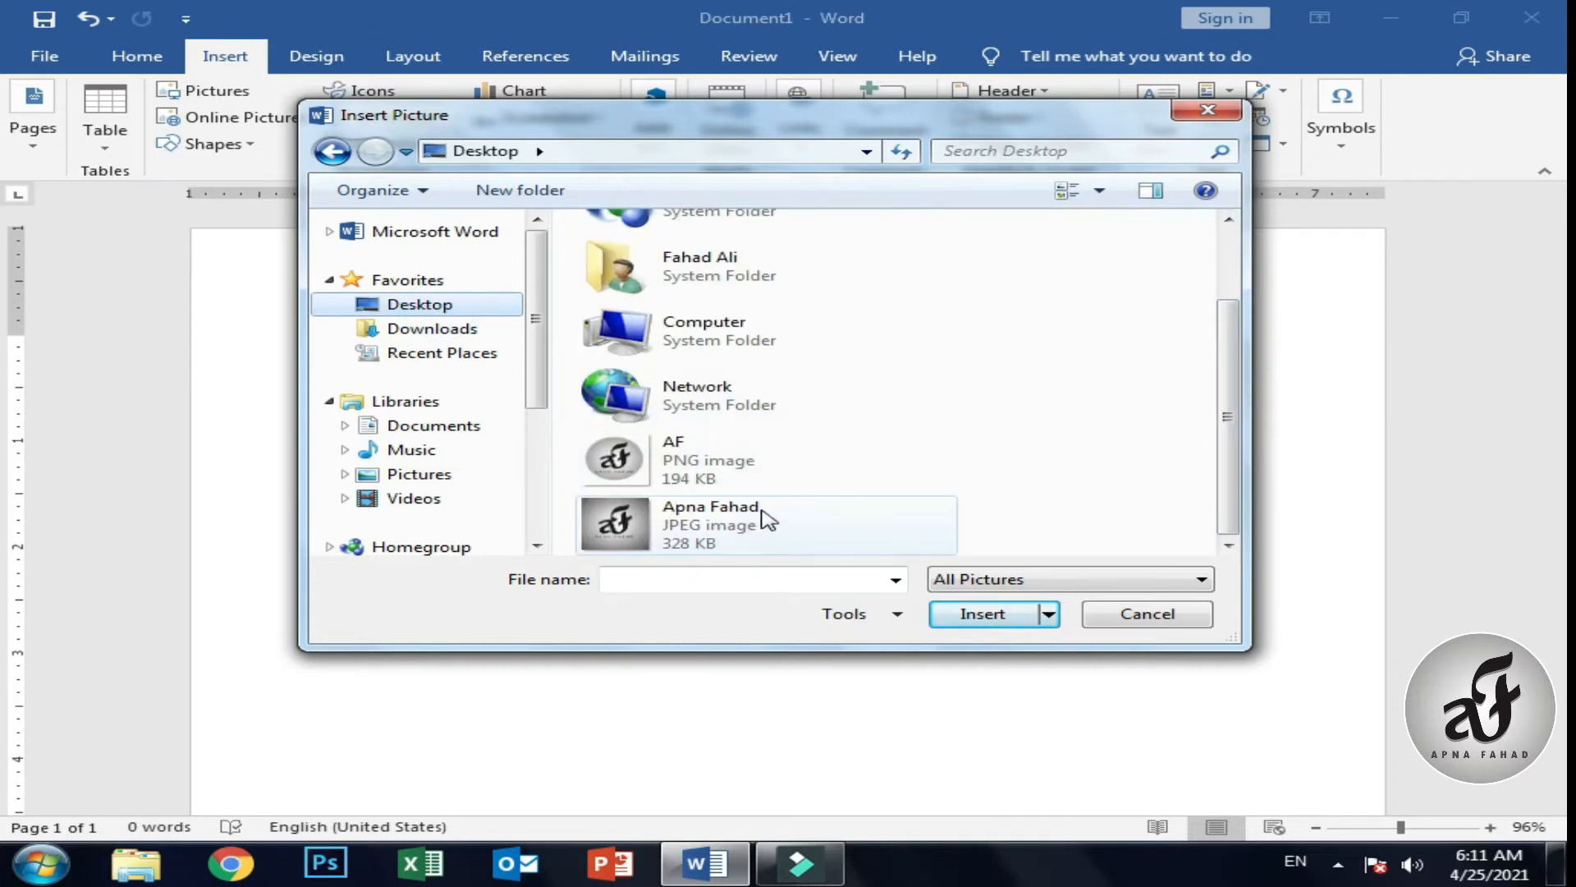
click(839, 532)
click(982, 613)
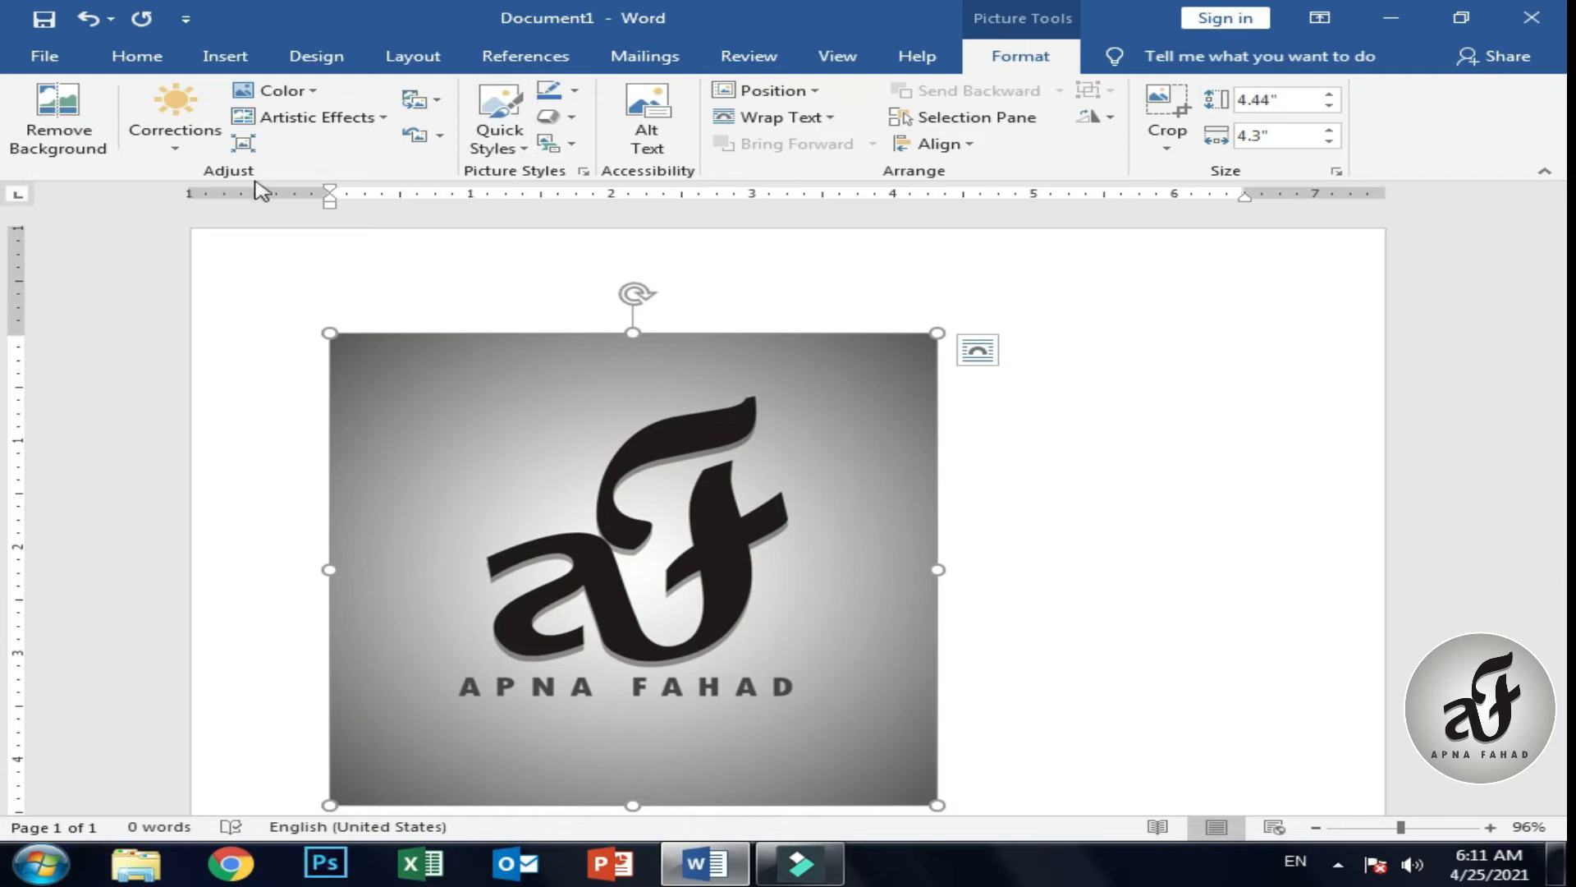
Delete the inserted Apna Fahad picture from the document.
click(733, 464)
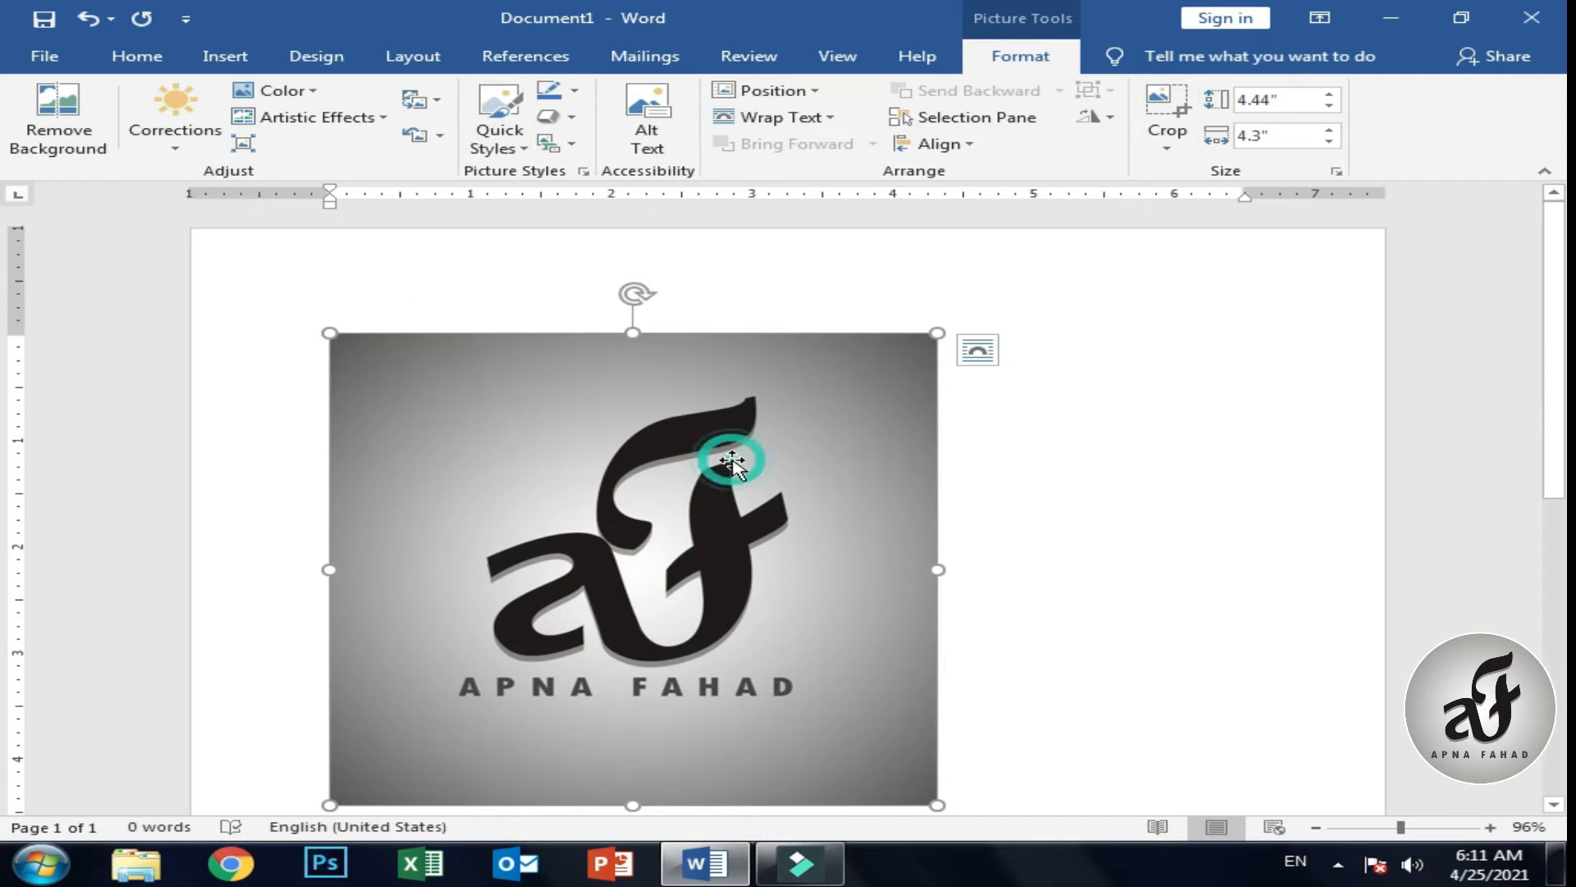
key(Delete)
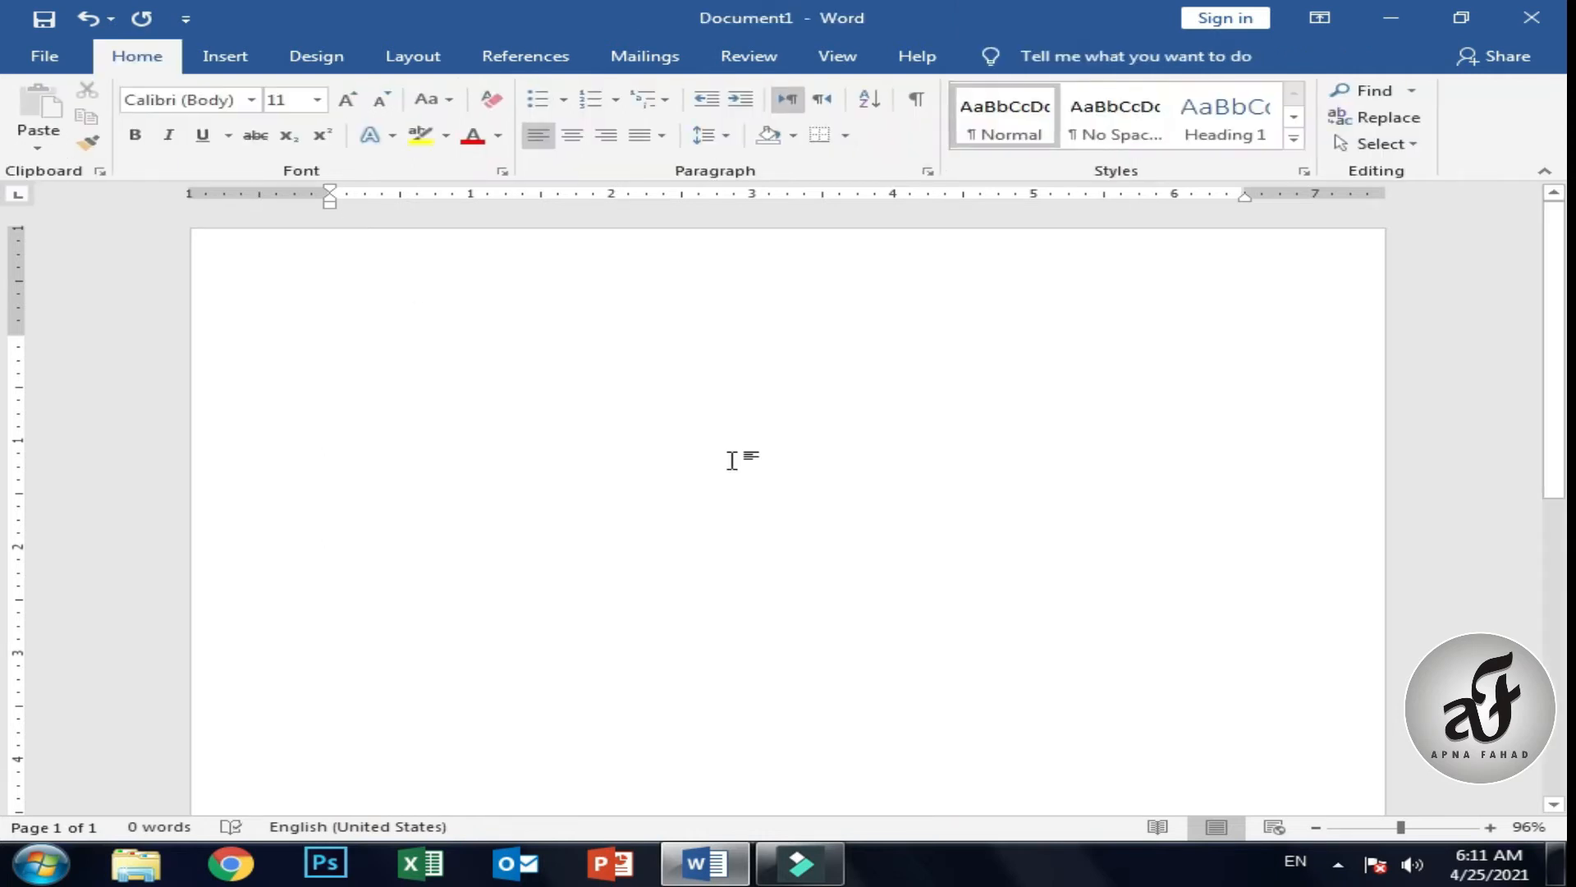
click(215, 62)
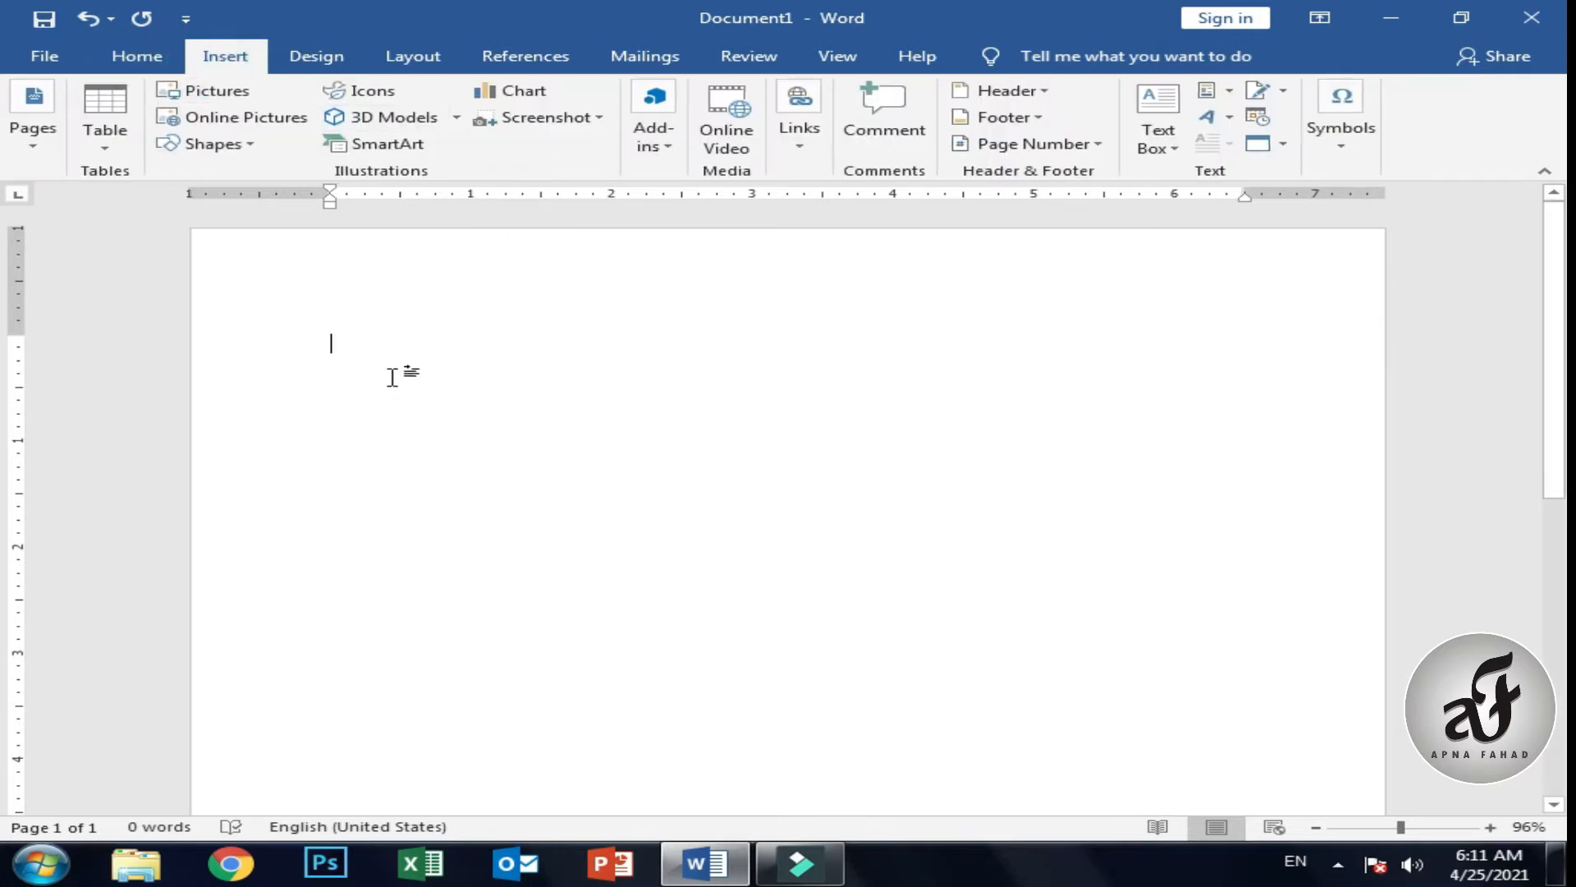
Minimize the open windows and bring the Apna Fahad image file straight from the desktop into the Word document.
click(1393, 15)
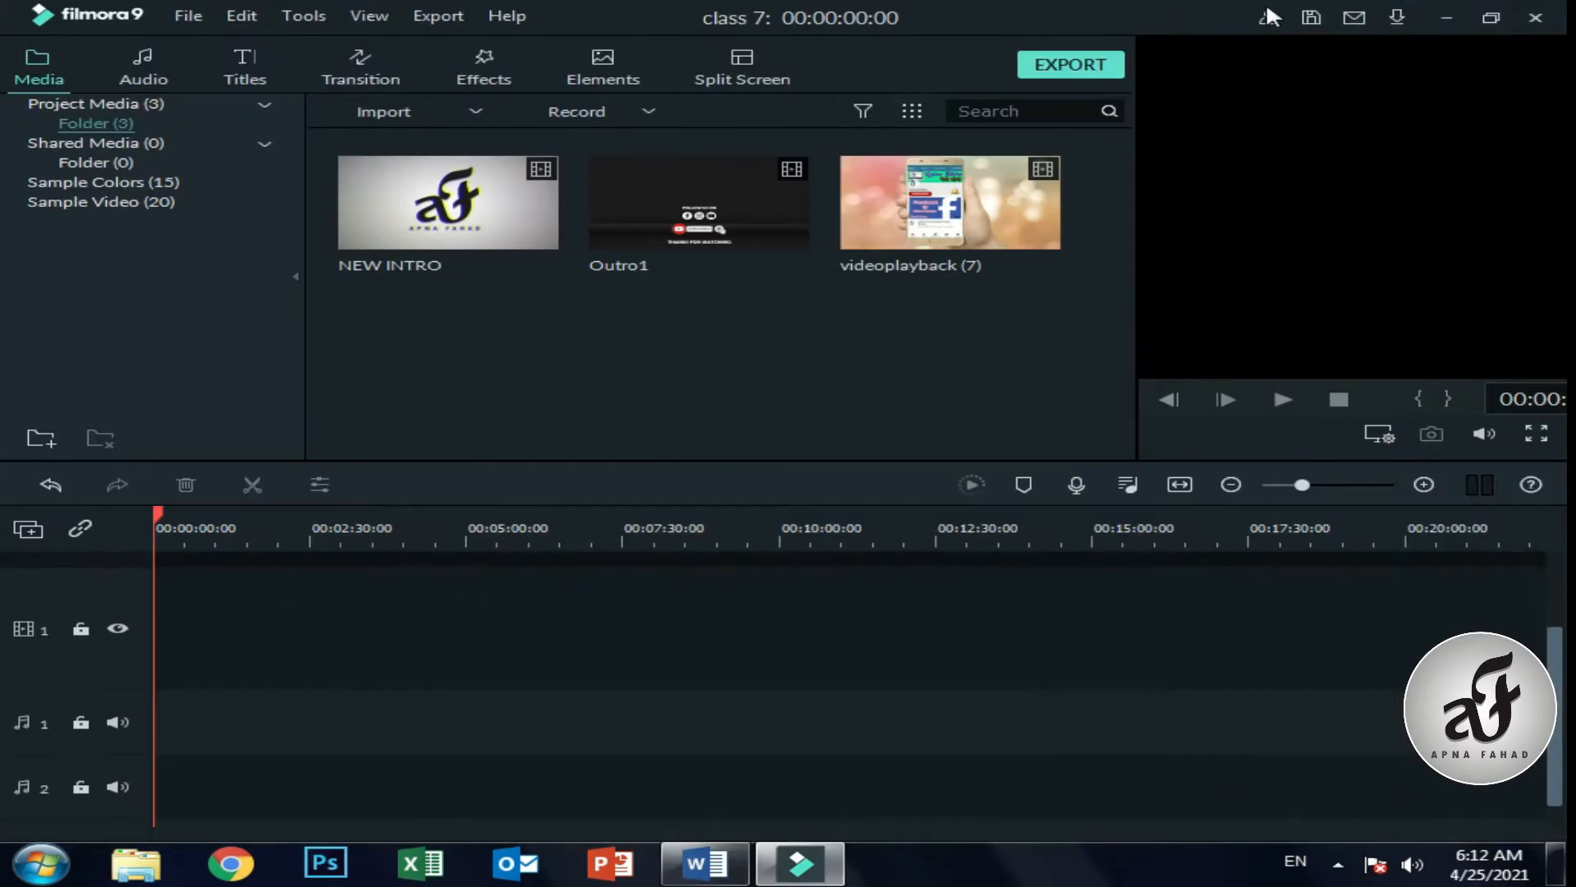
click(1447, 18)
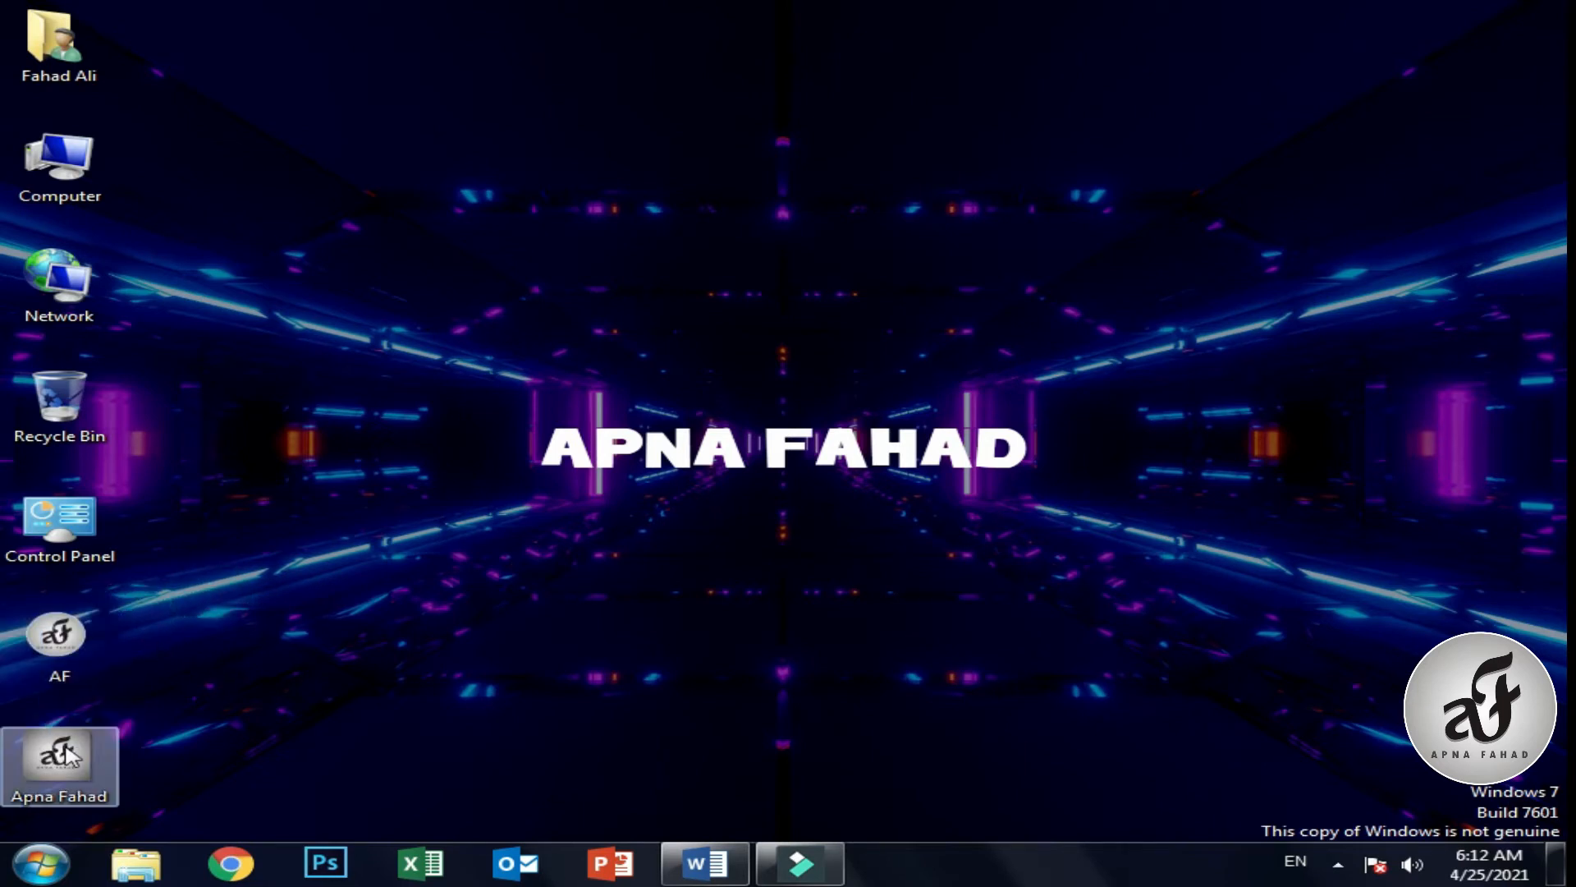
drag(67, 761, 763, 470)
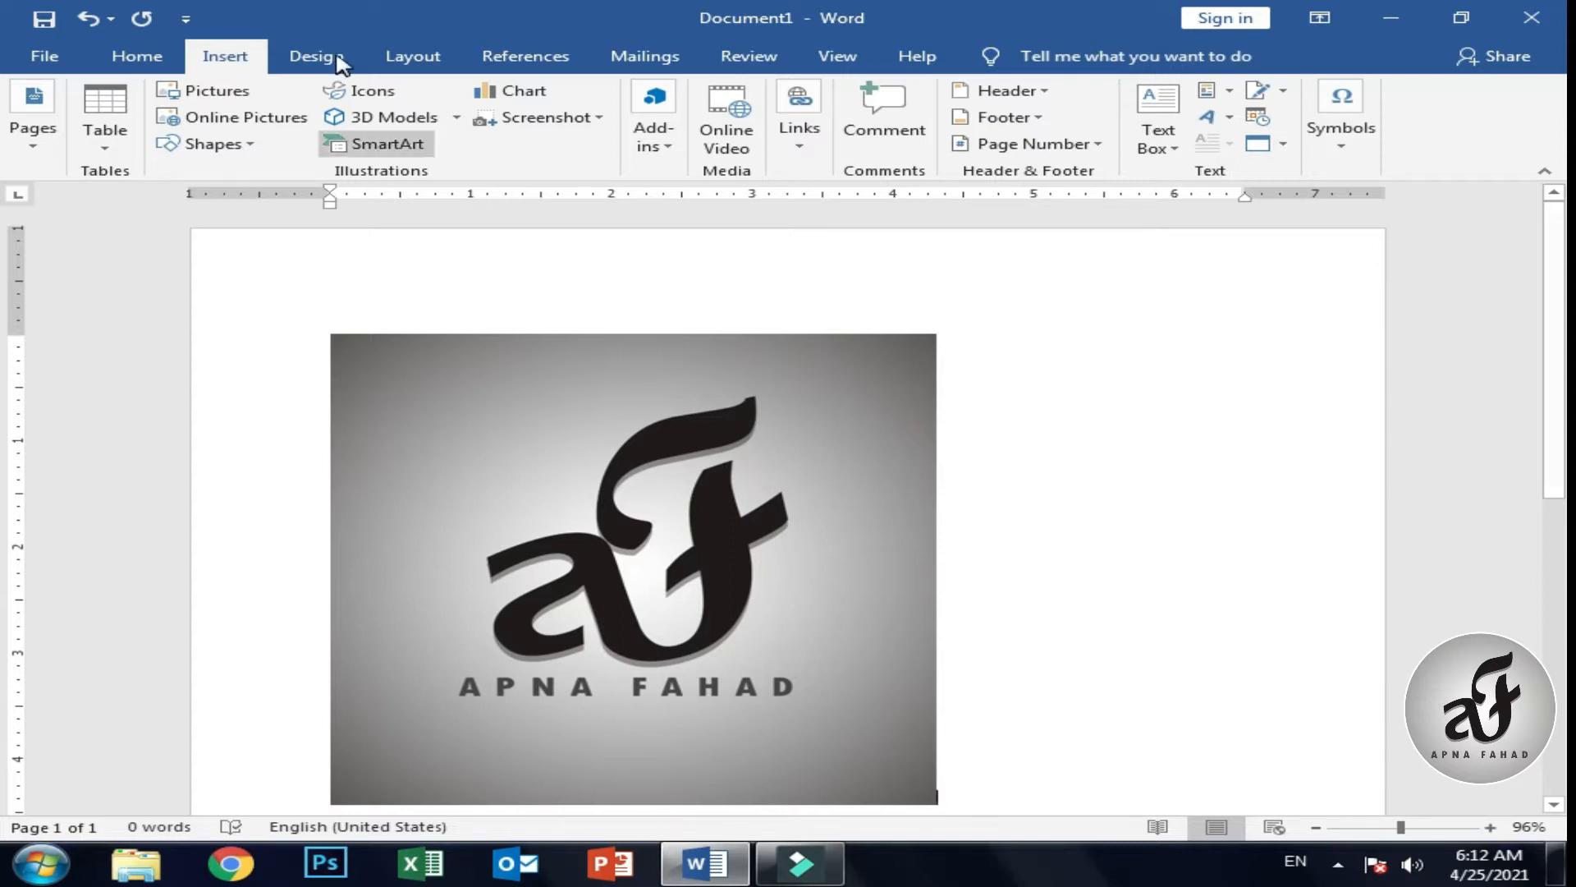
Remove the picture brought in from the desktop so the page is blank again.
click(686, 470)
key(Delete)
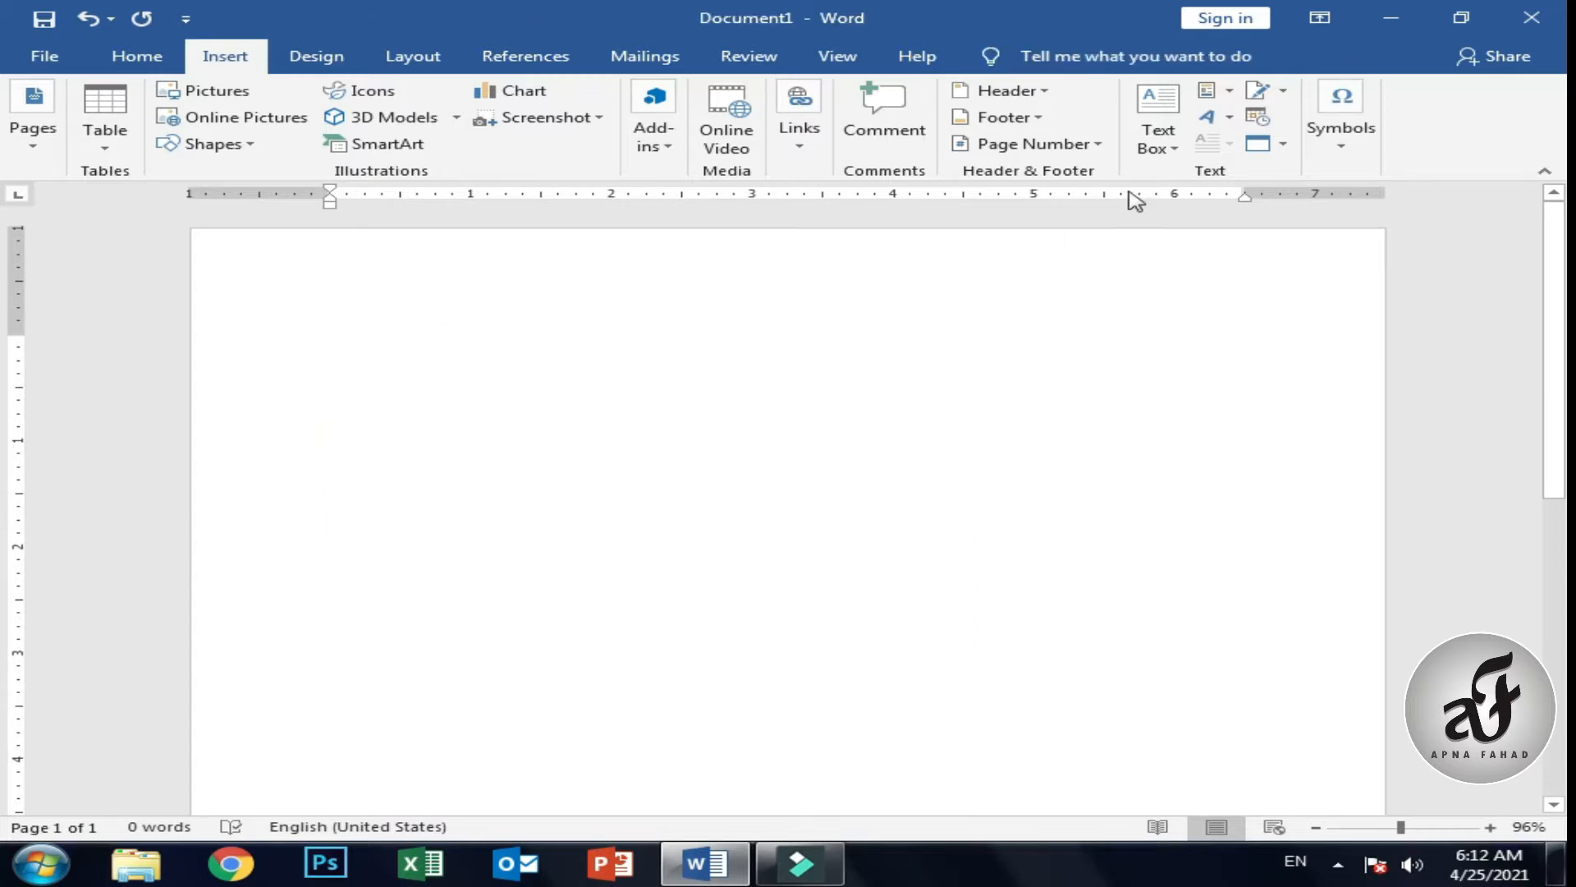
Copy the Apna Fahad image file on the desktop and paste it into the Word document.
click(1408, 12)
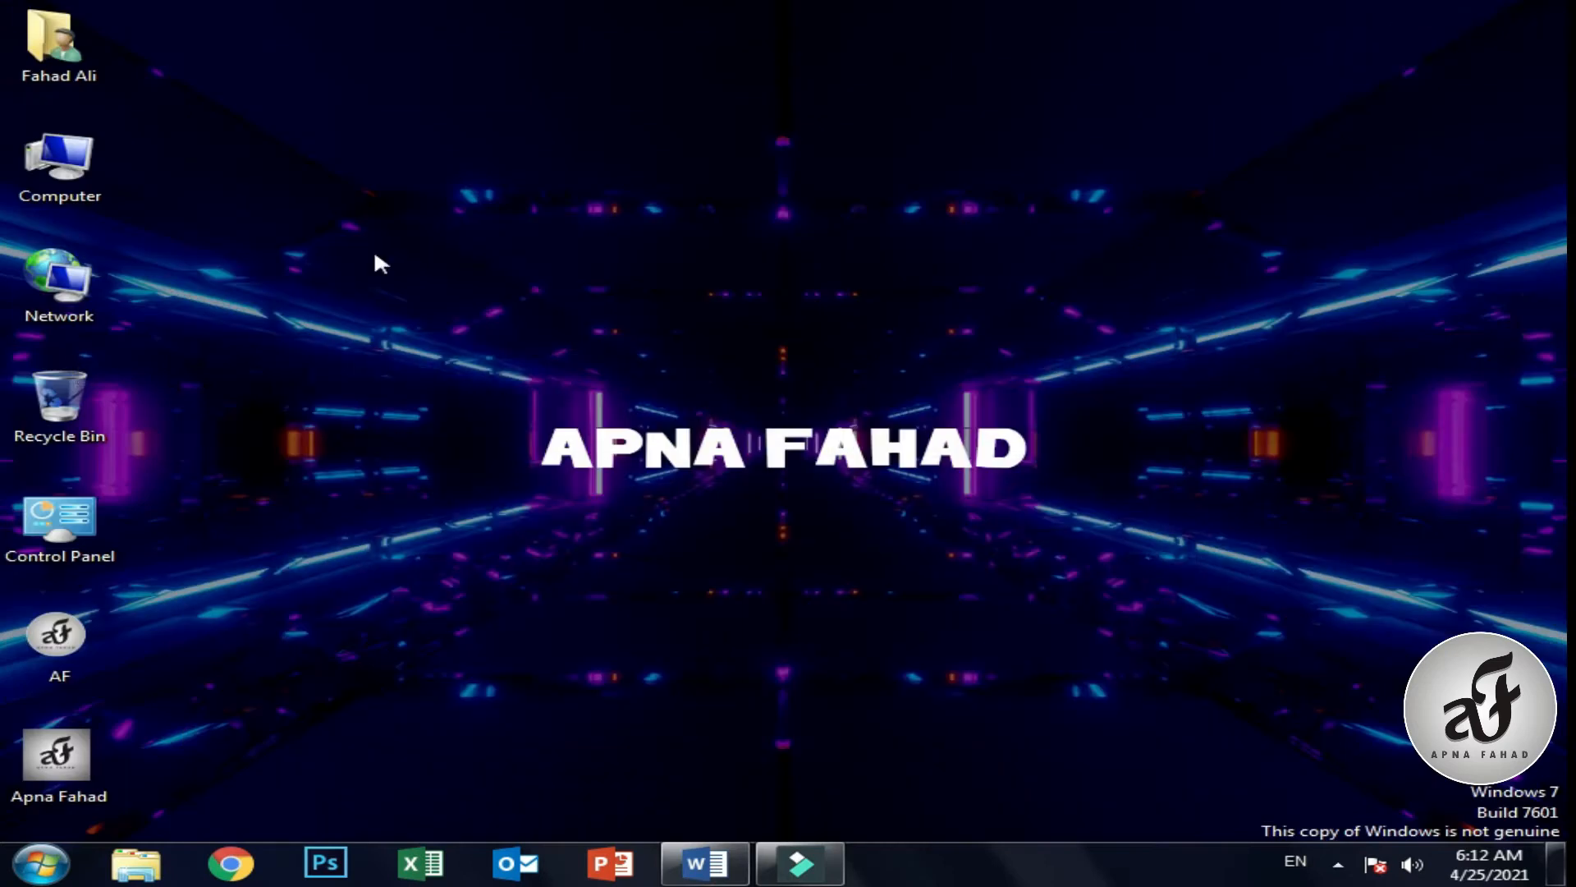
right_click(86, 750)
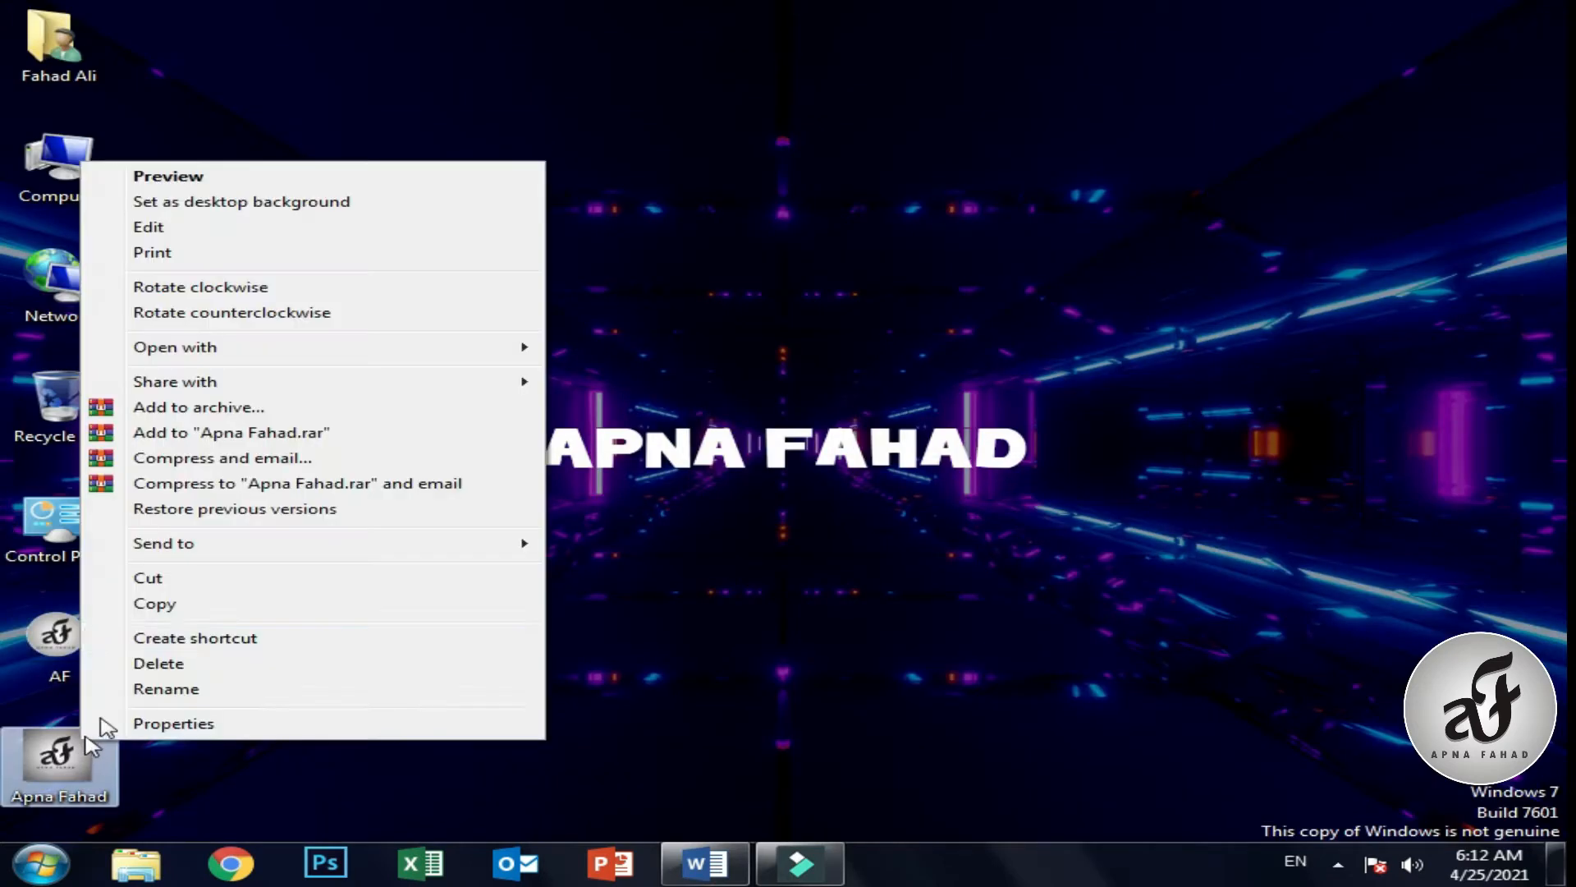
click(190, 603)
click(687, 854)
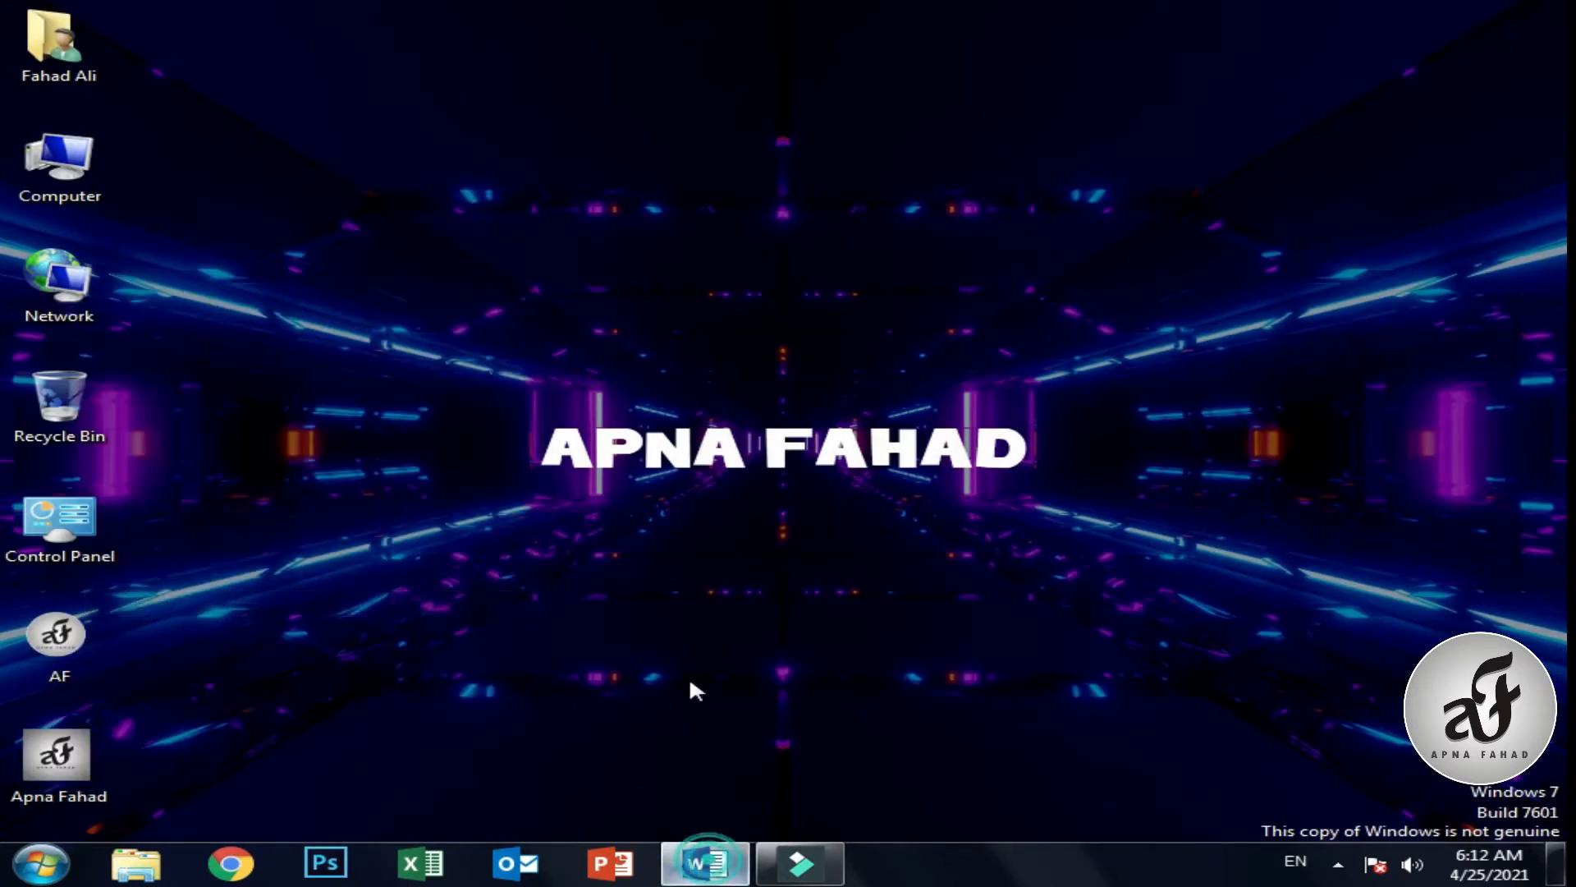
right_click(662, 393)
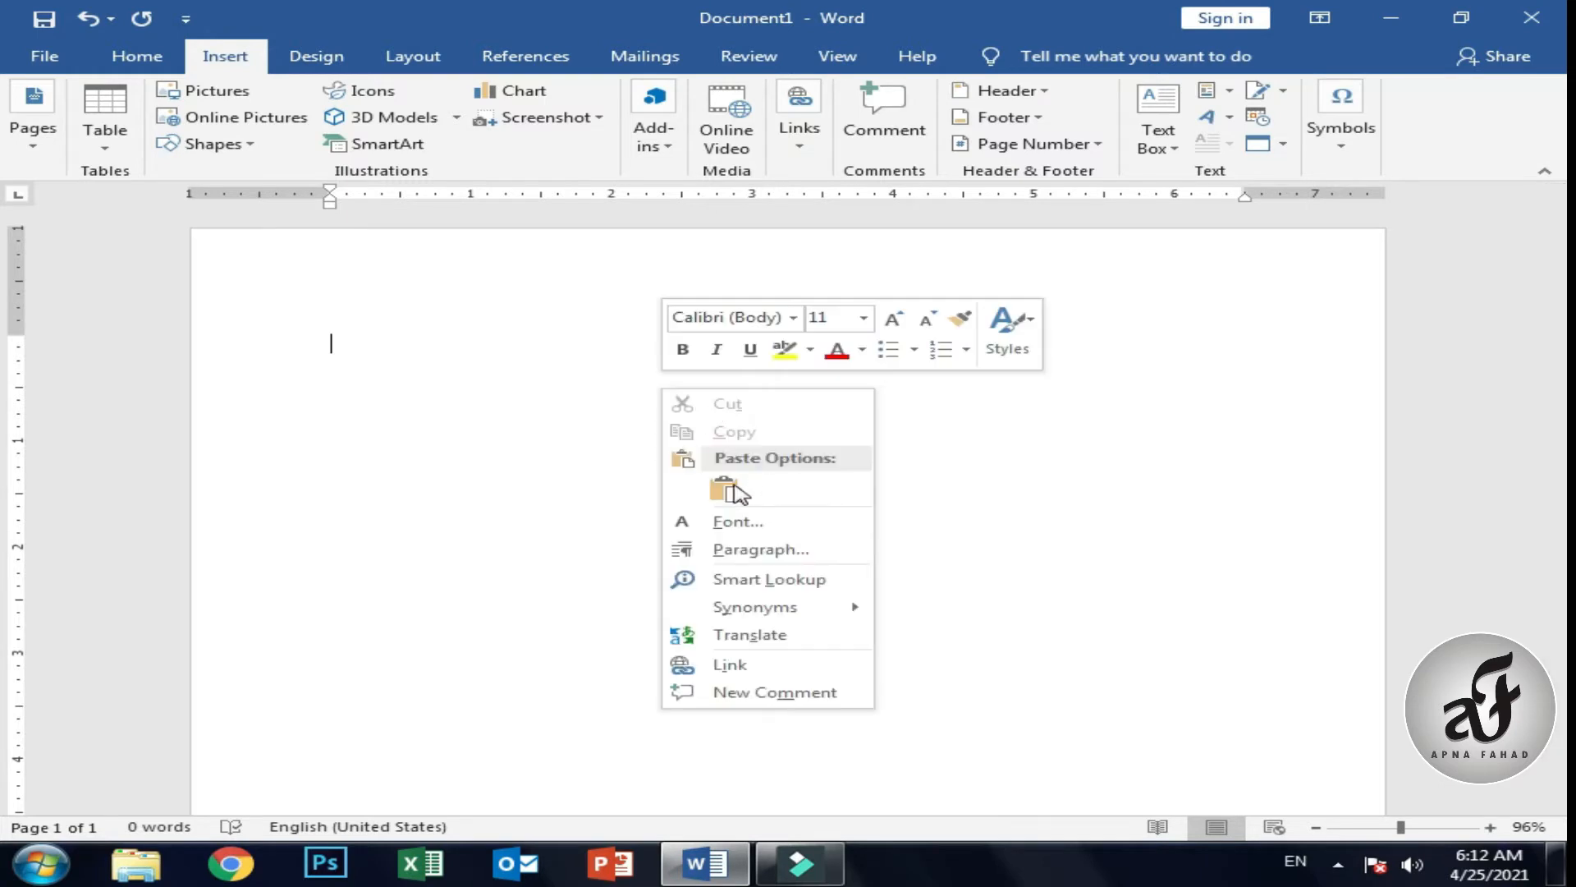
click(724, 488)
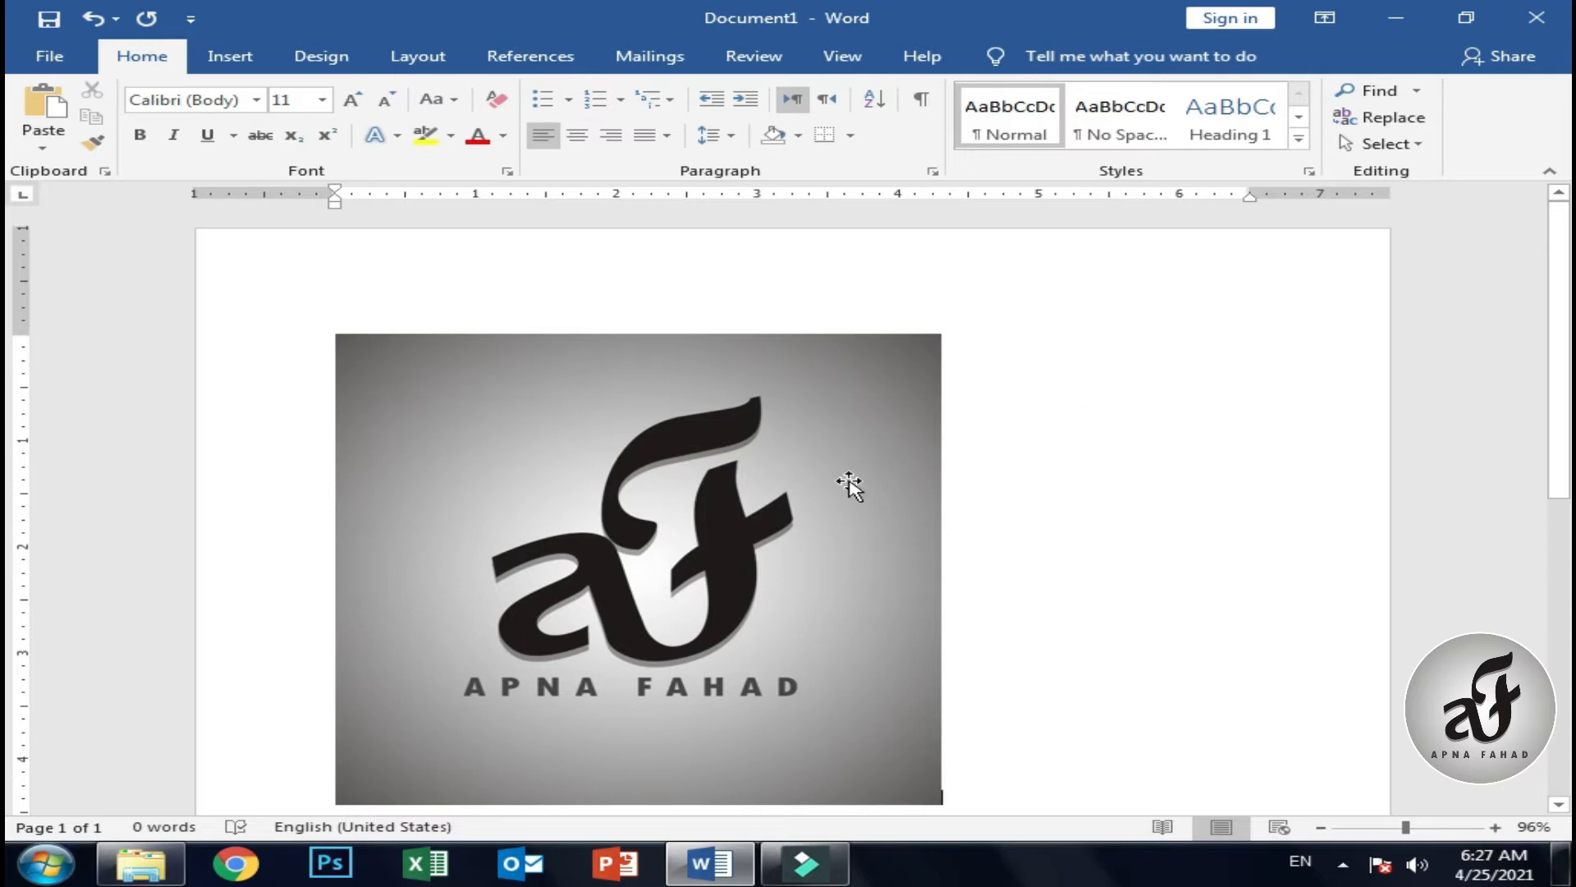
Resize the pasted picture to about 3.95" high and 3.67" wide.
click(888, 448)
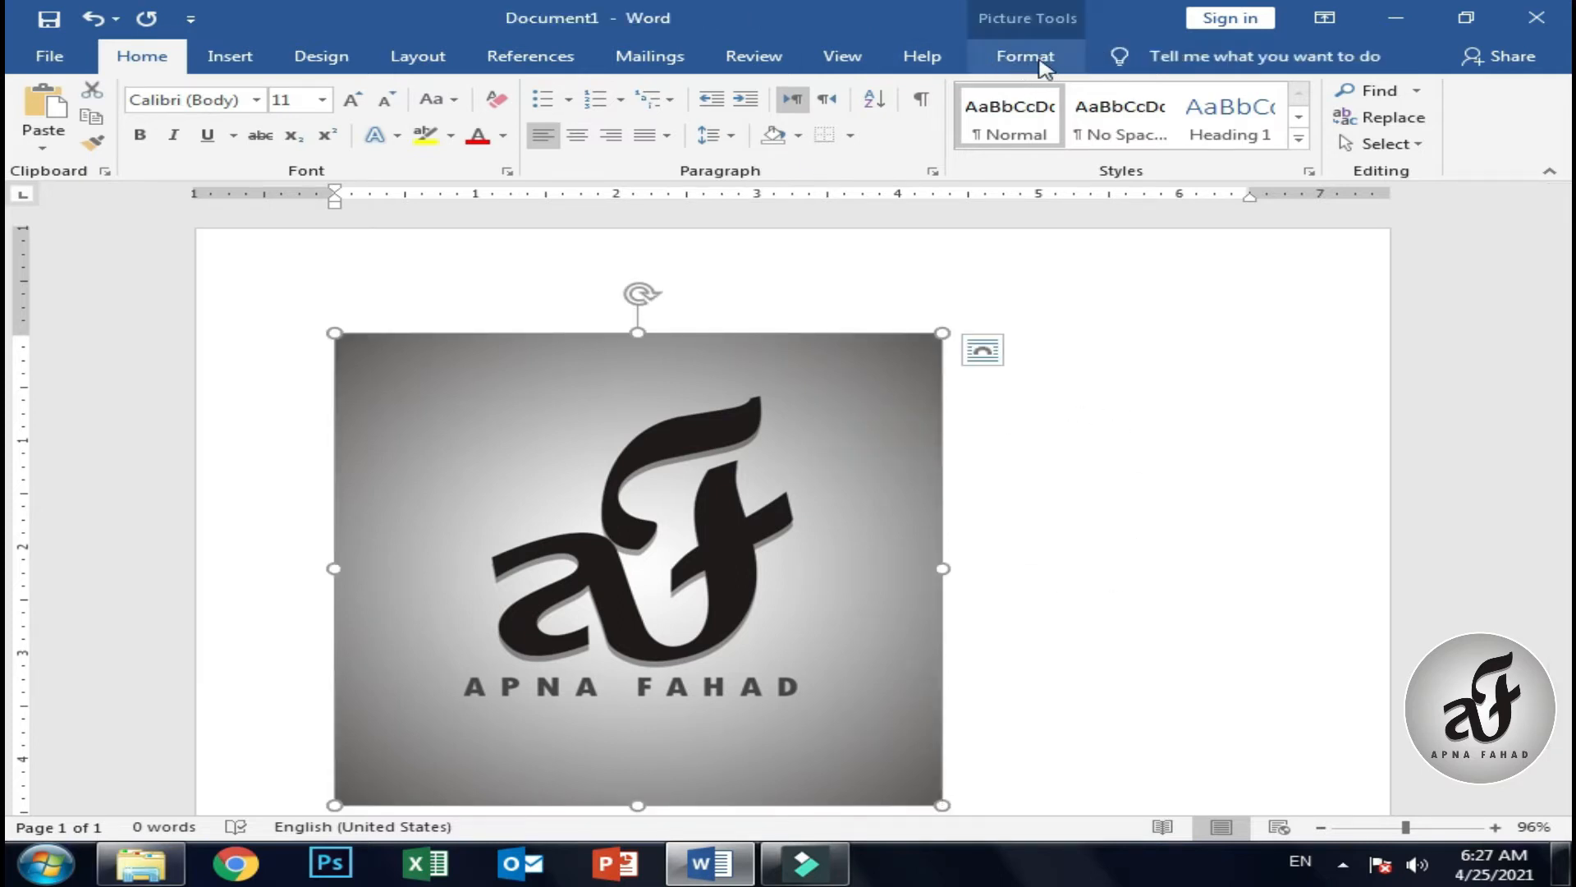
click(1039, 63)
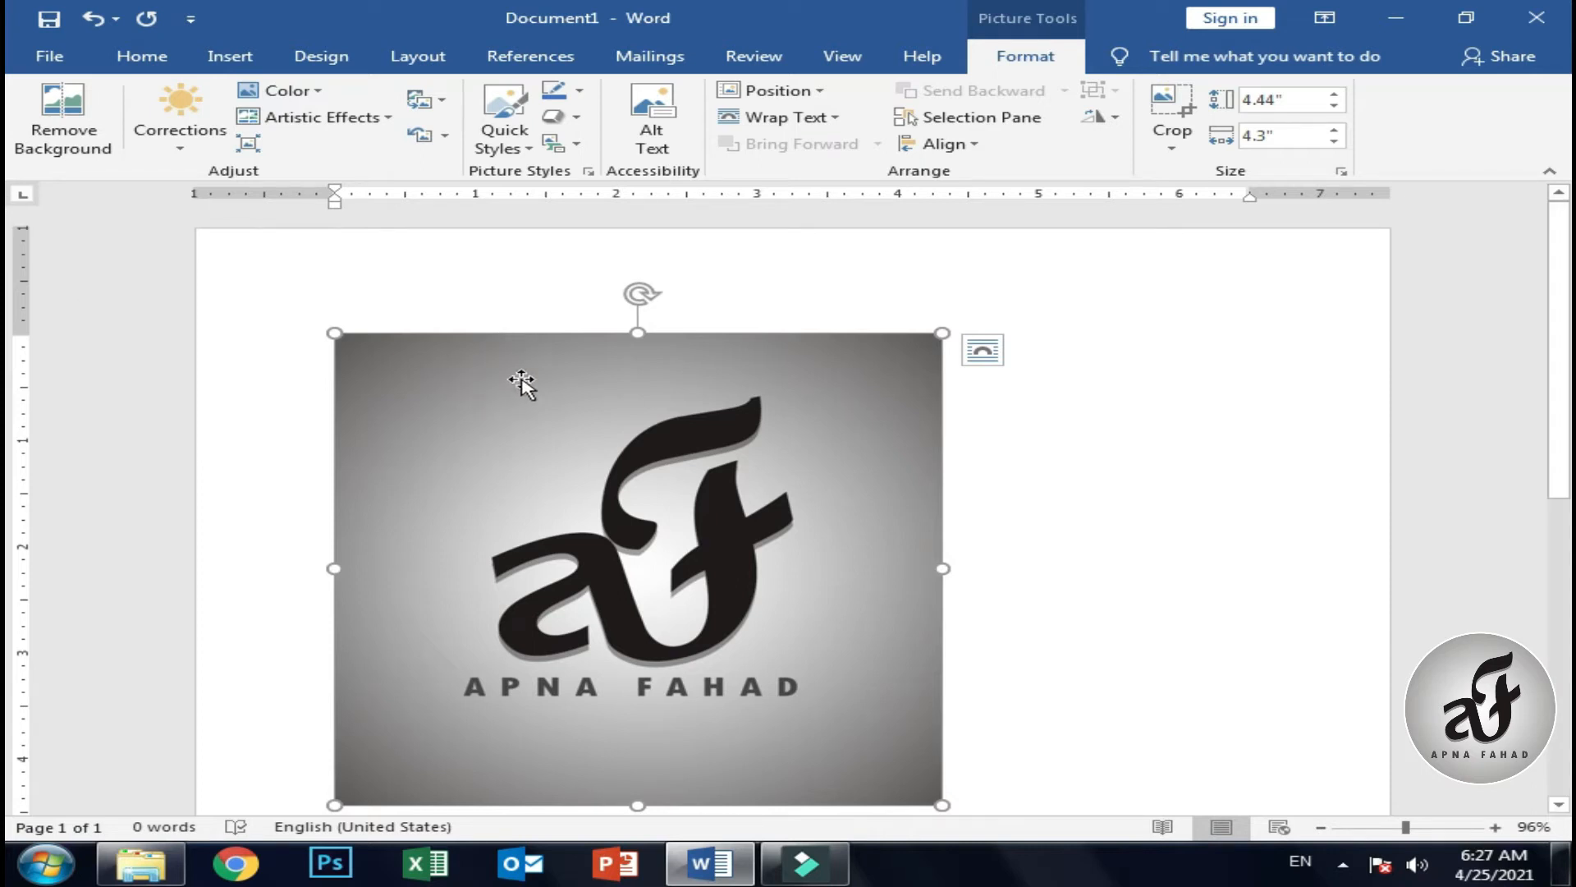
drag(944, 336, 769, 526)
key(ctrl+z)
mouse_move(596, 734)
mouse_down()
mouse_move(599, 788)
mouse_move(604, 756)
mouse_up()
mouse_move(597, 295)
mouse_down()
mouse_move(503, 335)
mouse_move(461, 413)
mouse_move(476, 310)
mouse_move(590, 289)
mouse_up()
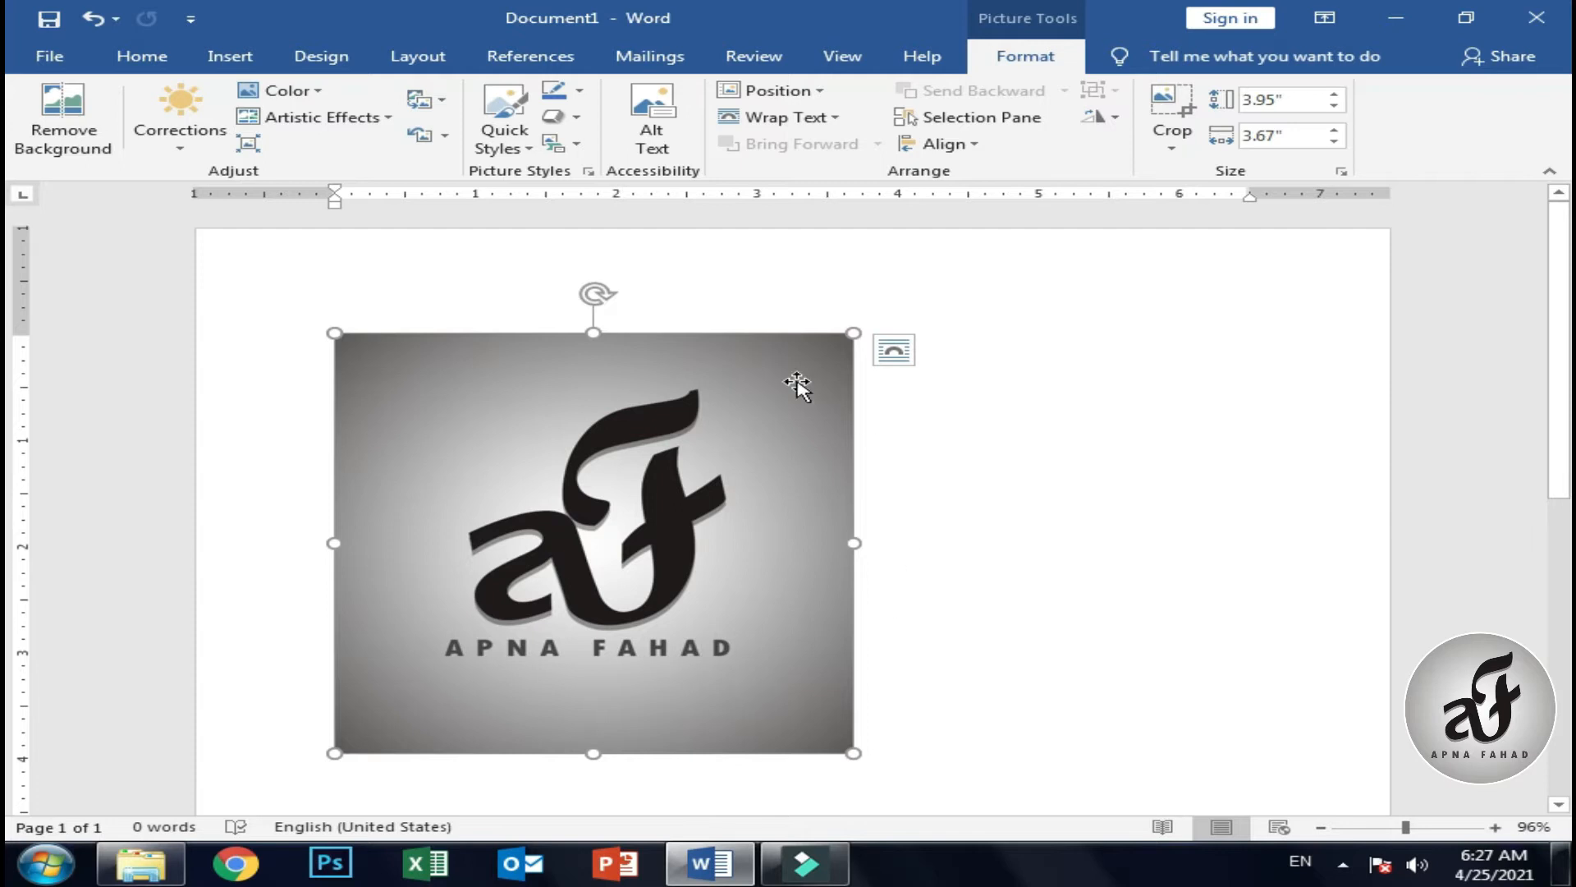
Try to move the picture across to the right side of the page.
click(749, 414)
drag(753, 420, 1073, 436)
drag(763, 436, 1118, 457)
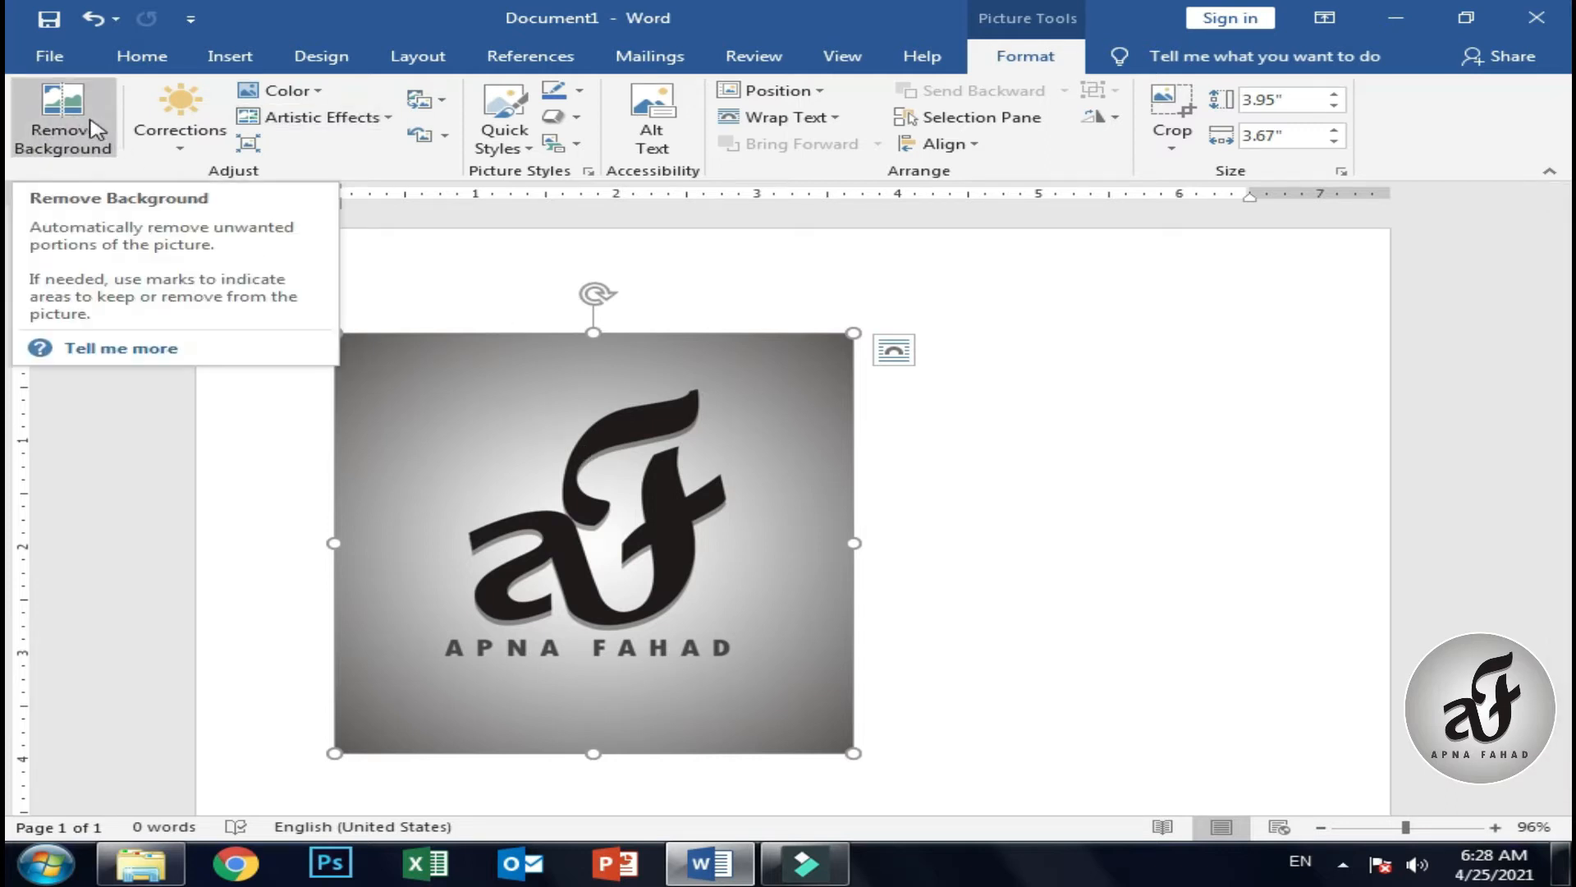
Remove the picture's background, marking the light areas within and between the logo letters for removal, and keep the changes.
click(37, 125)
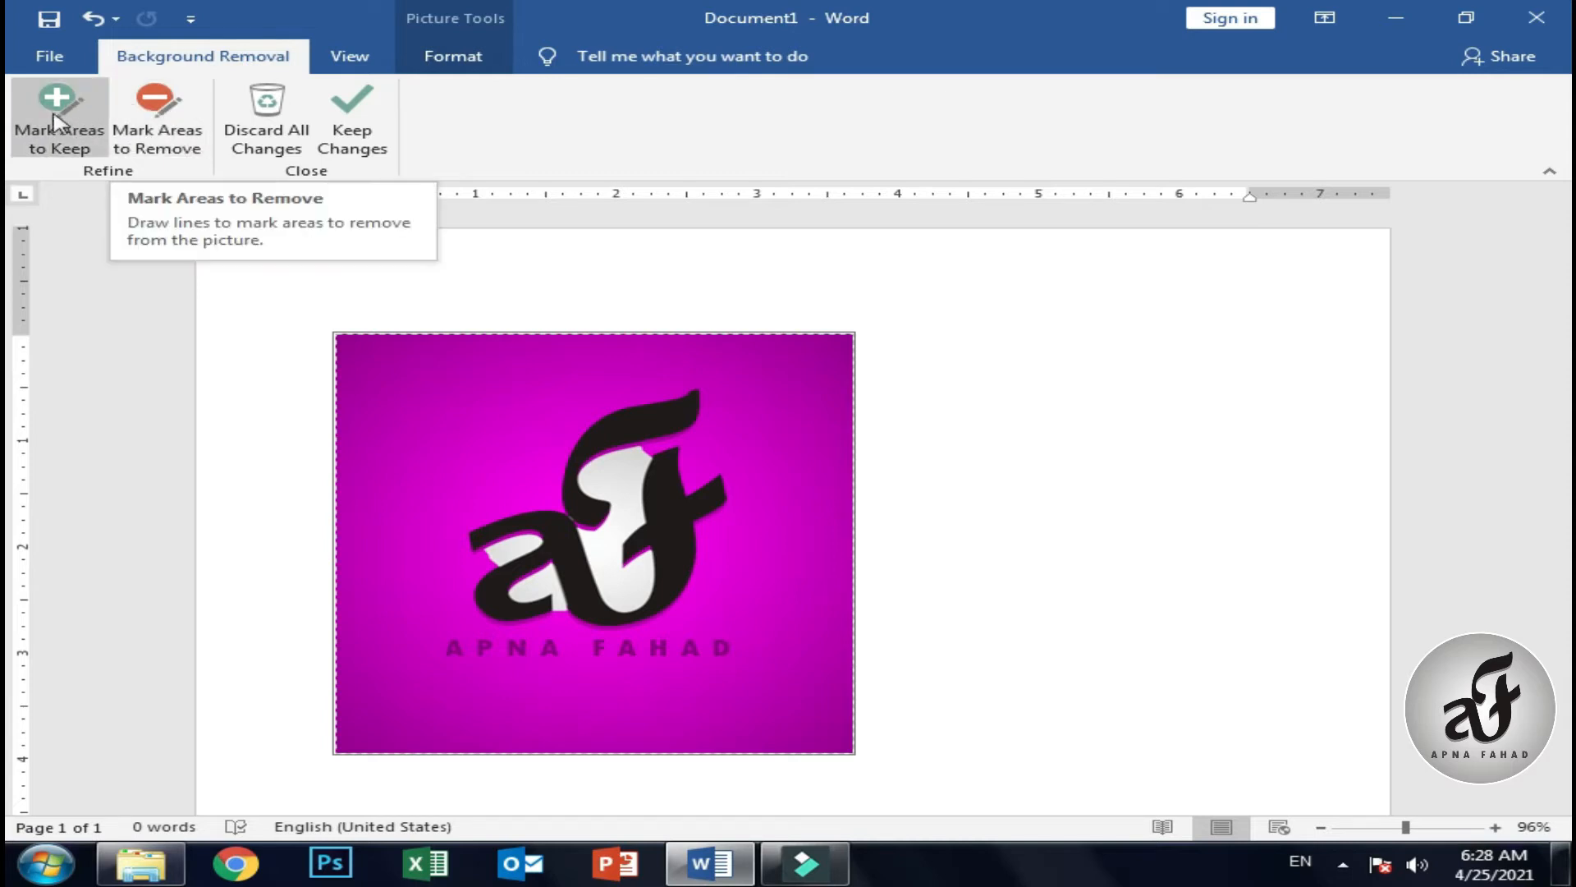
click(162, 139)
click(621, 464)
mouse_move(604, 558)
mouse_down()
mouse_move(616, 586)
mouse_move(513, 541)
mouse_up()
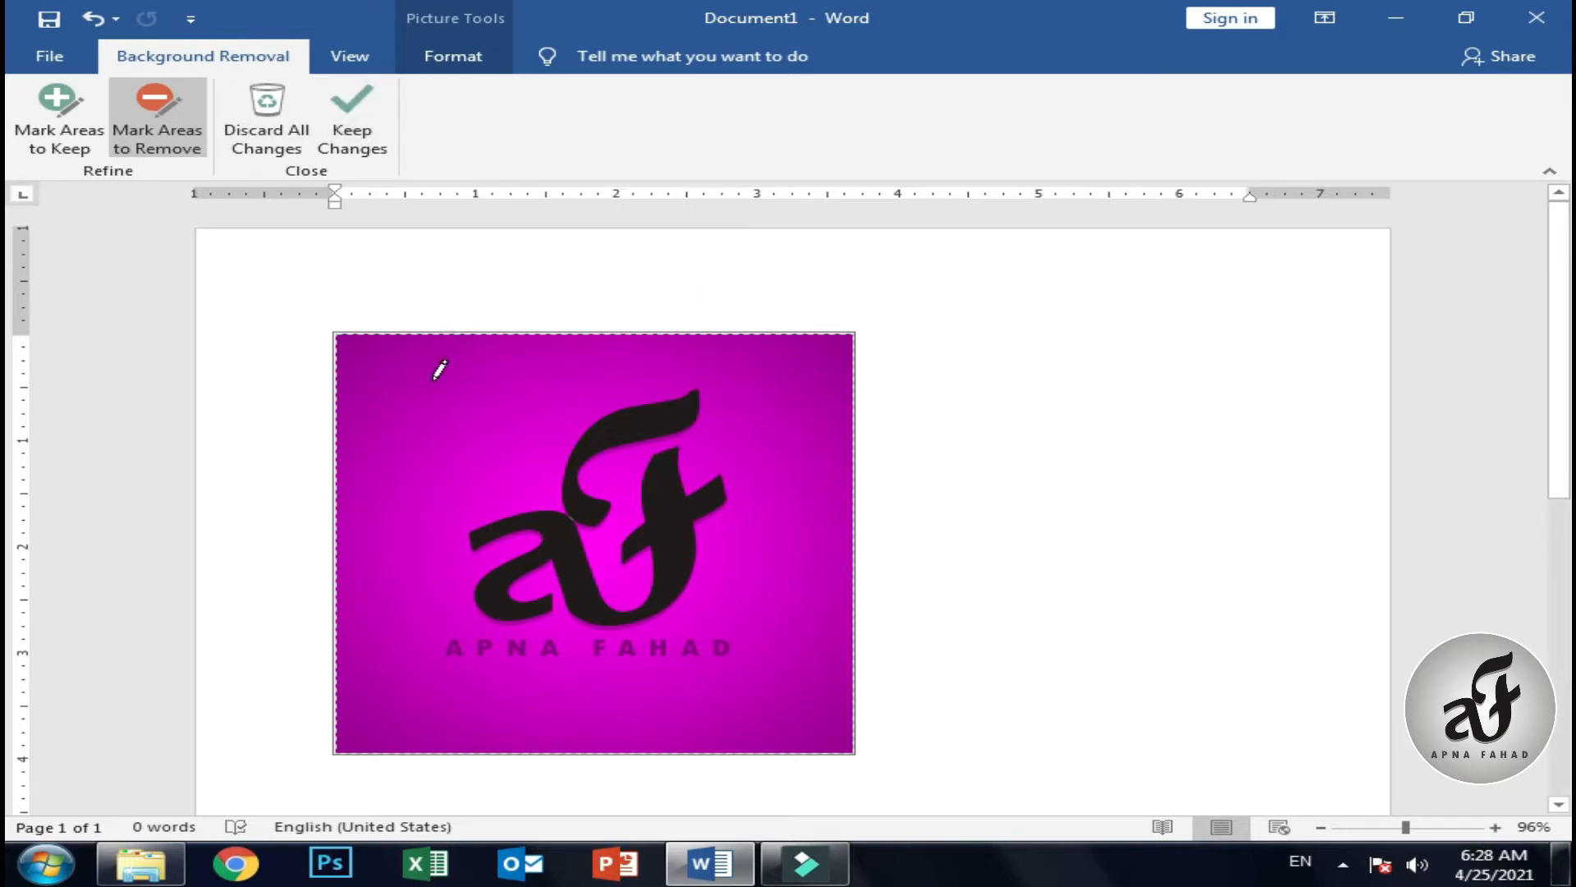
click(370, 136)
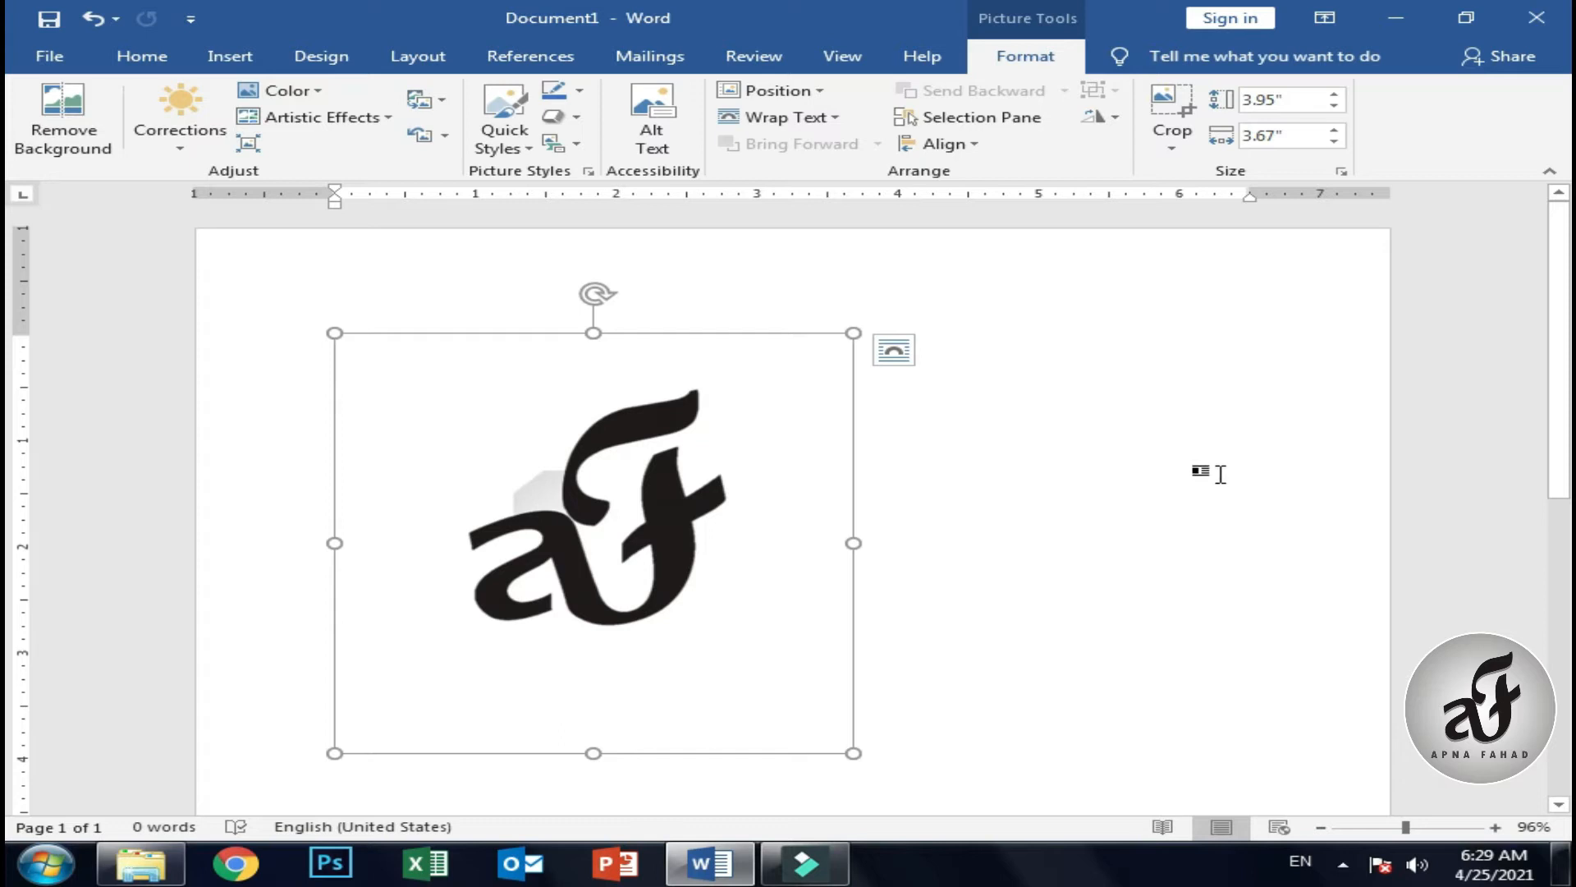
Undo the background removal to restore the original picture.
key(ctrl+z)
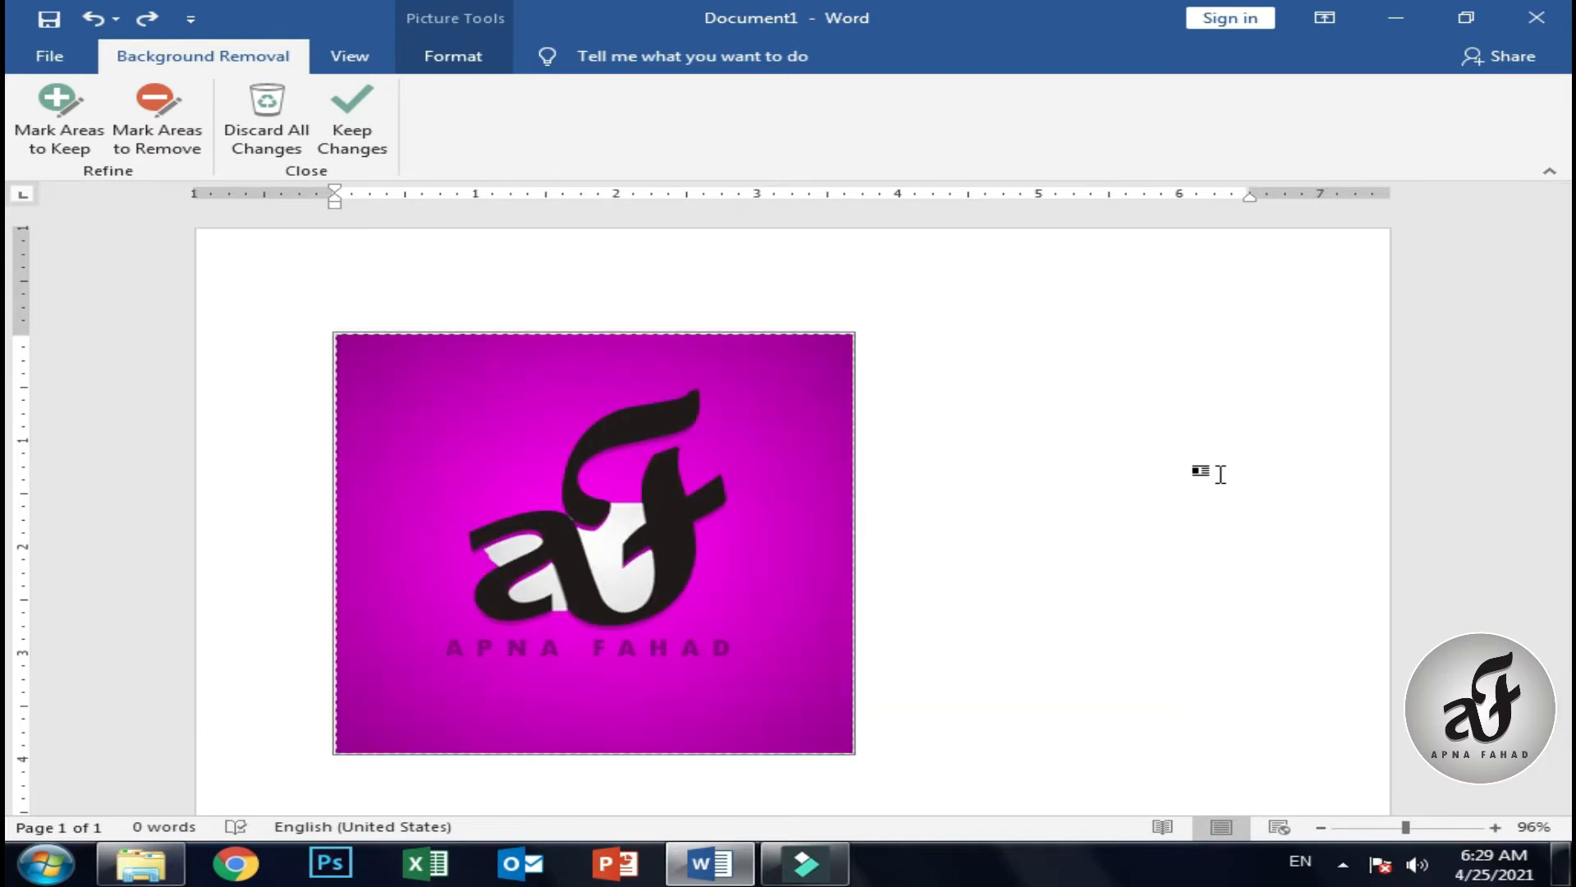
key(ctrl+z)
key(ctrl+z)
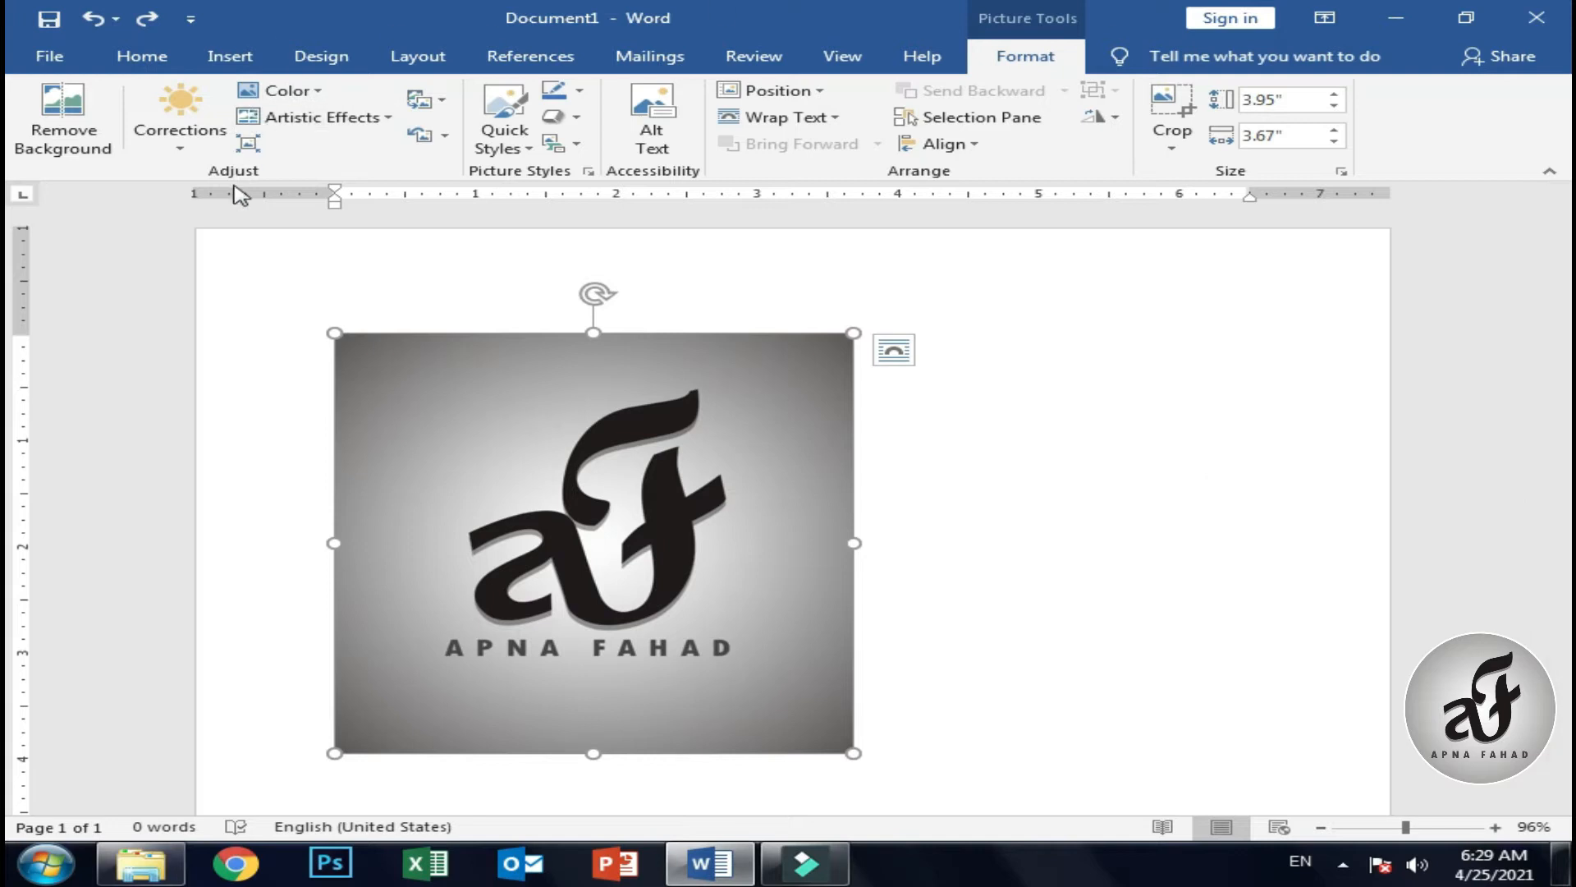
Recolor the picture with the dark light-blue accent variation and apply the Glow Edges artistic effect.
click(185, 149)
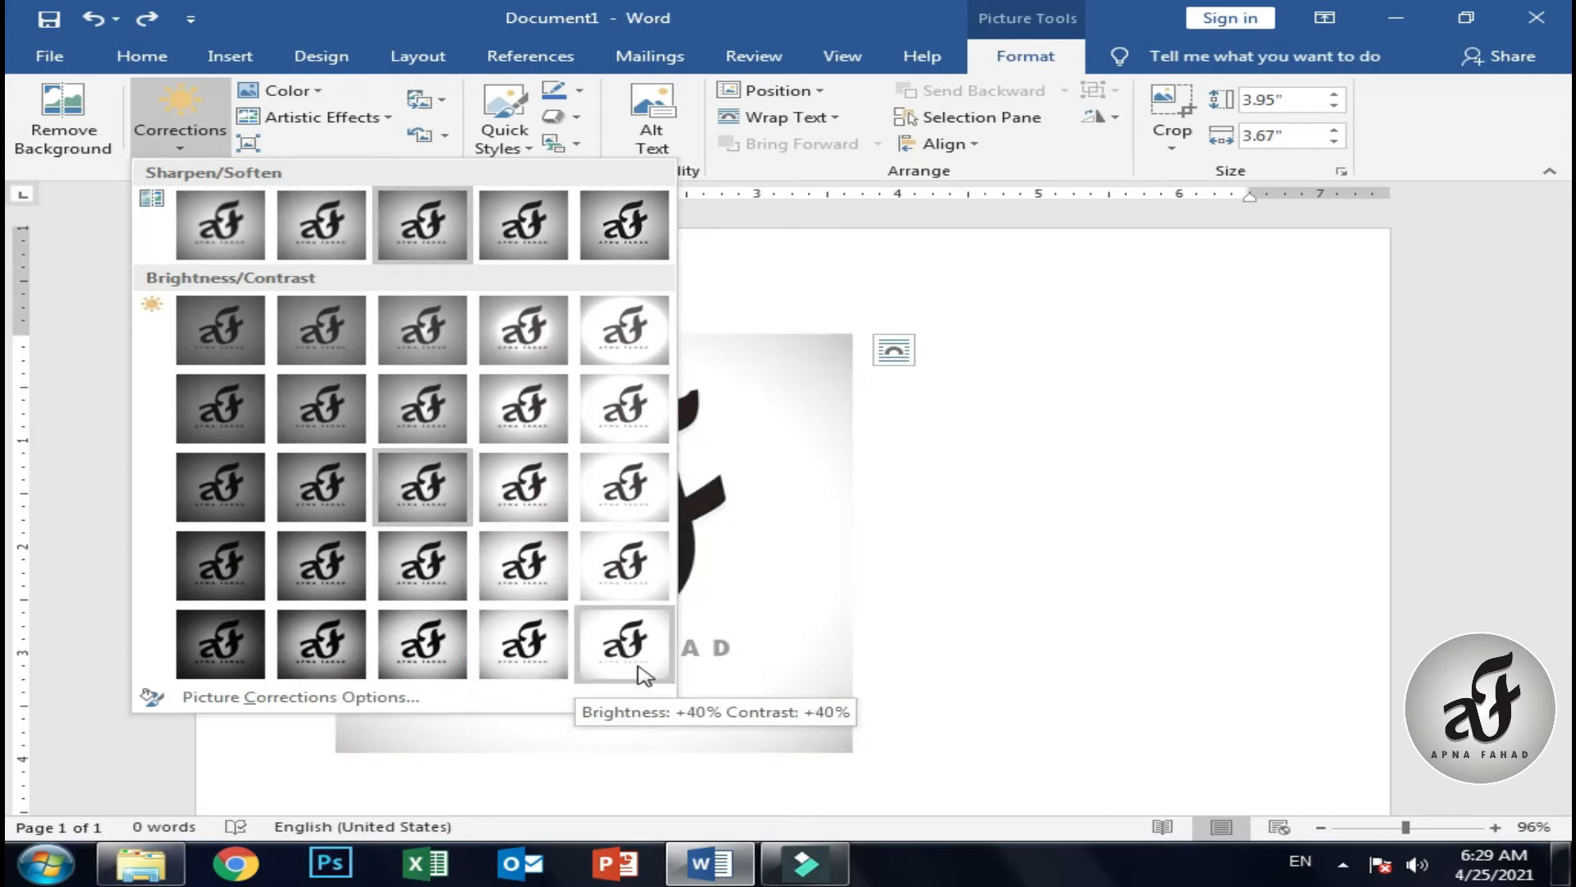
click(289, 94)
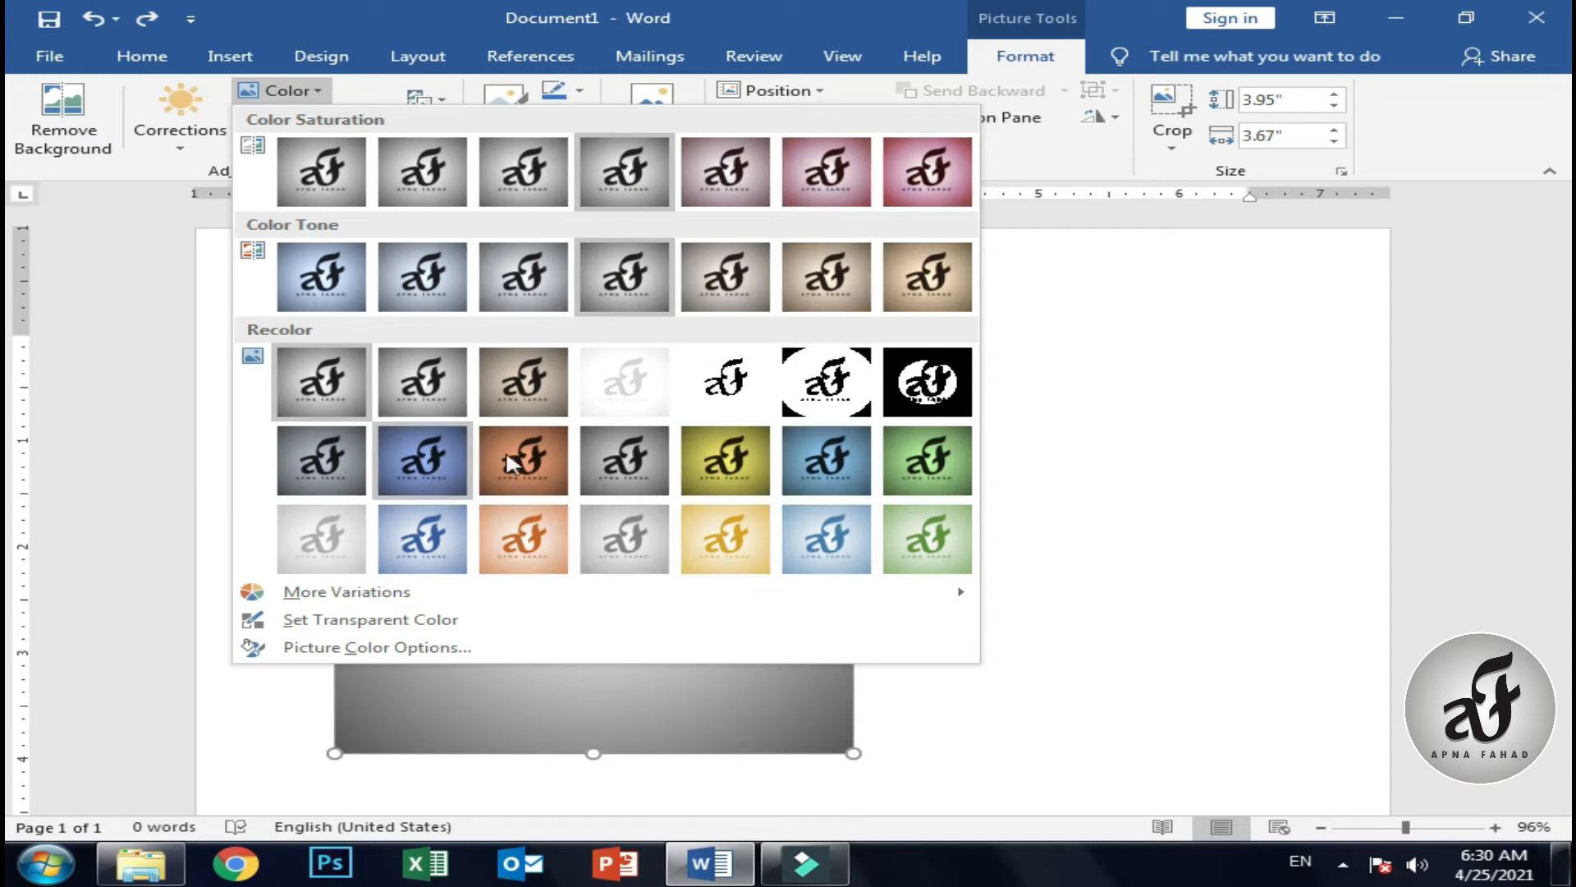
click(854, 462)
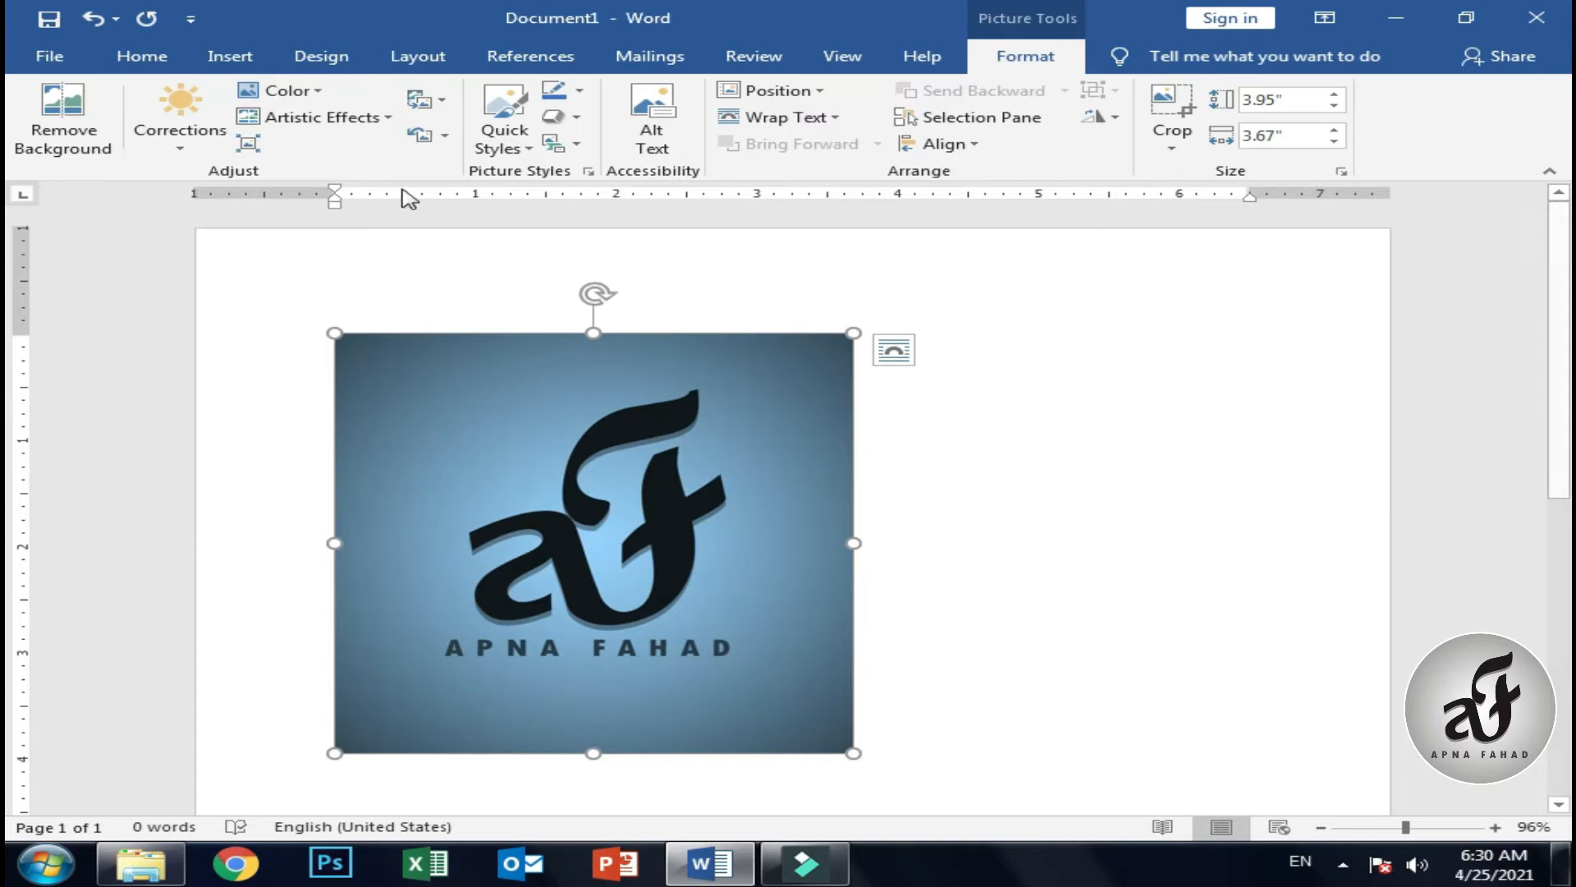
click(344, 119)
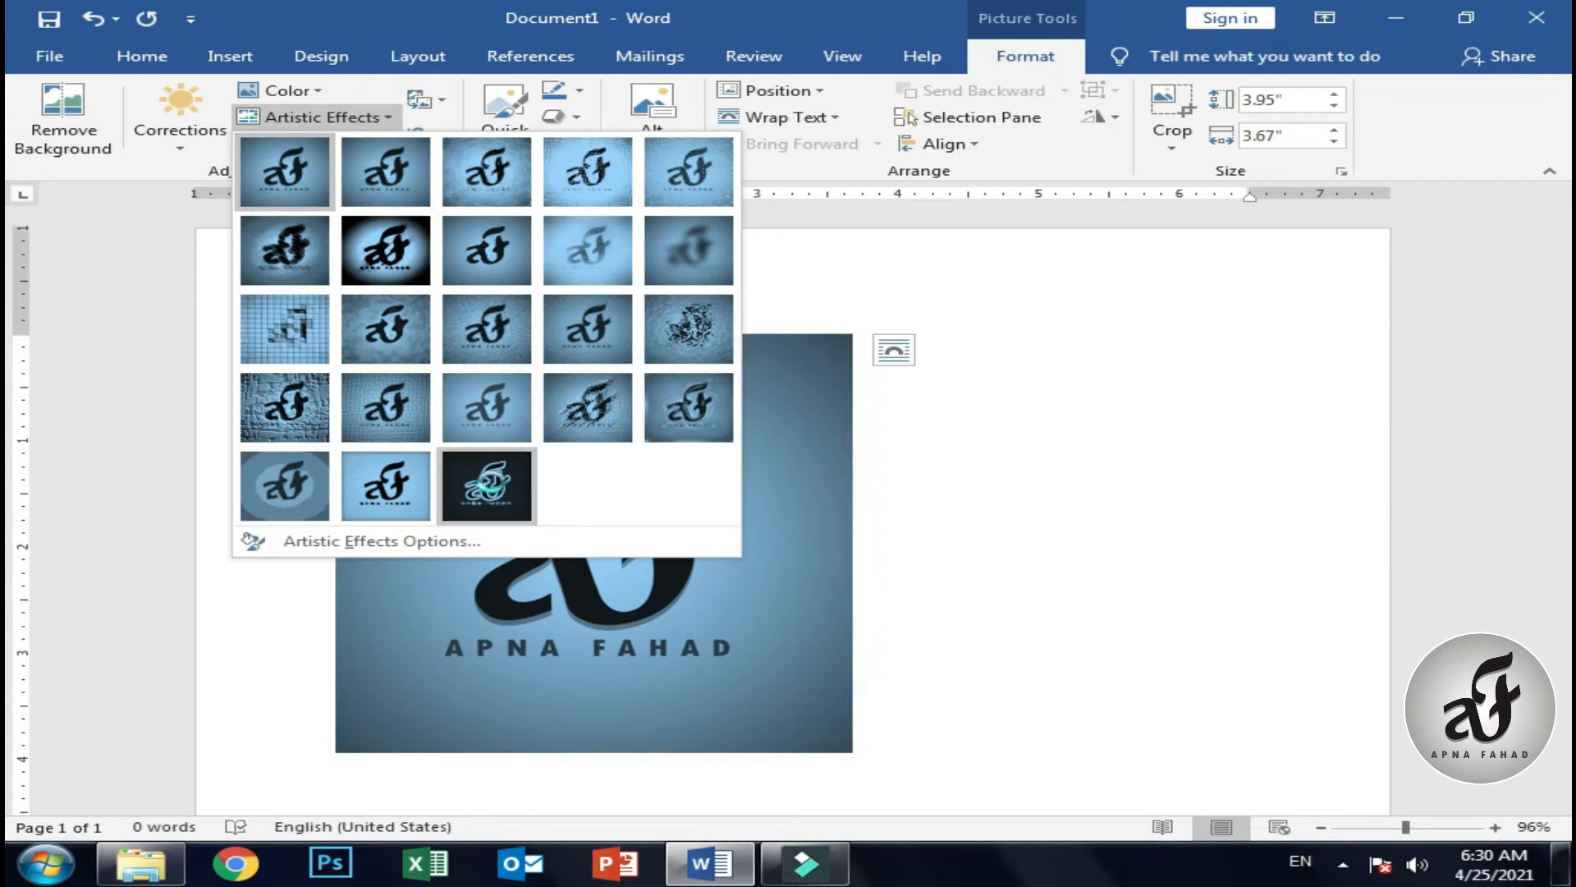
click(501, 481)
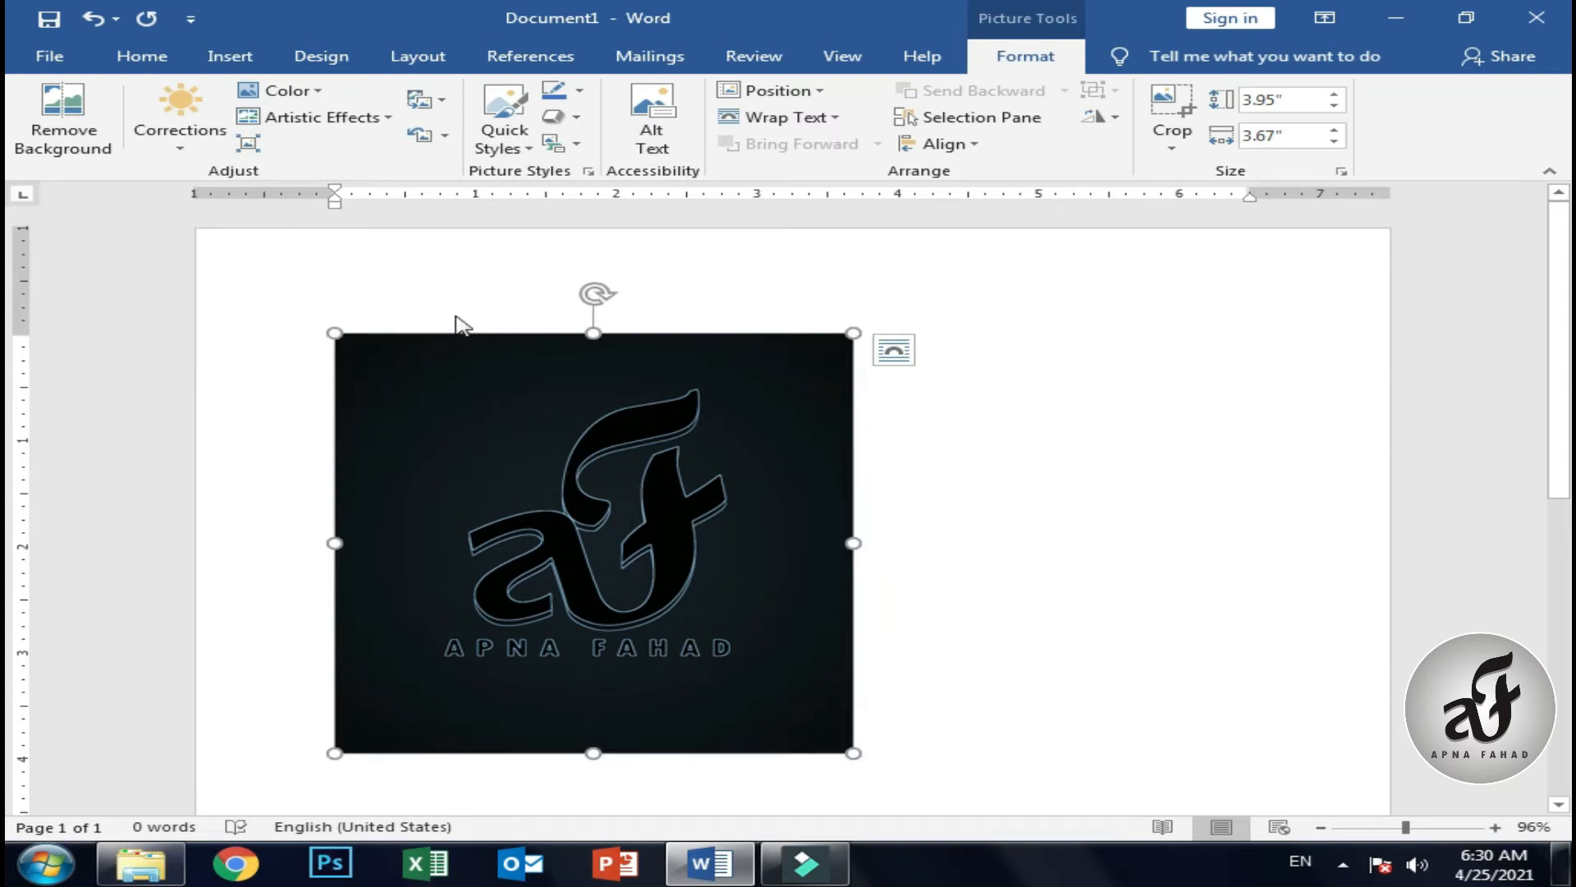
Compress only this picture at the default resolution, deleting its cropped areas.
click(248, 144)
drag(622, 279, 730, 145)
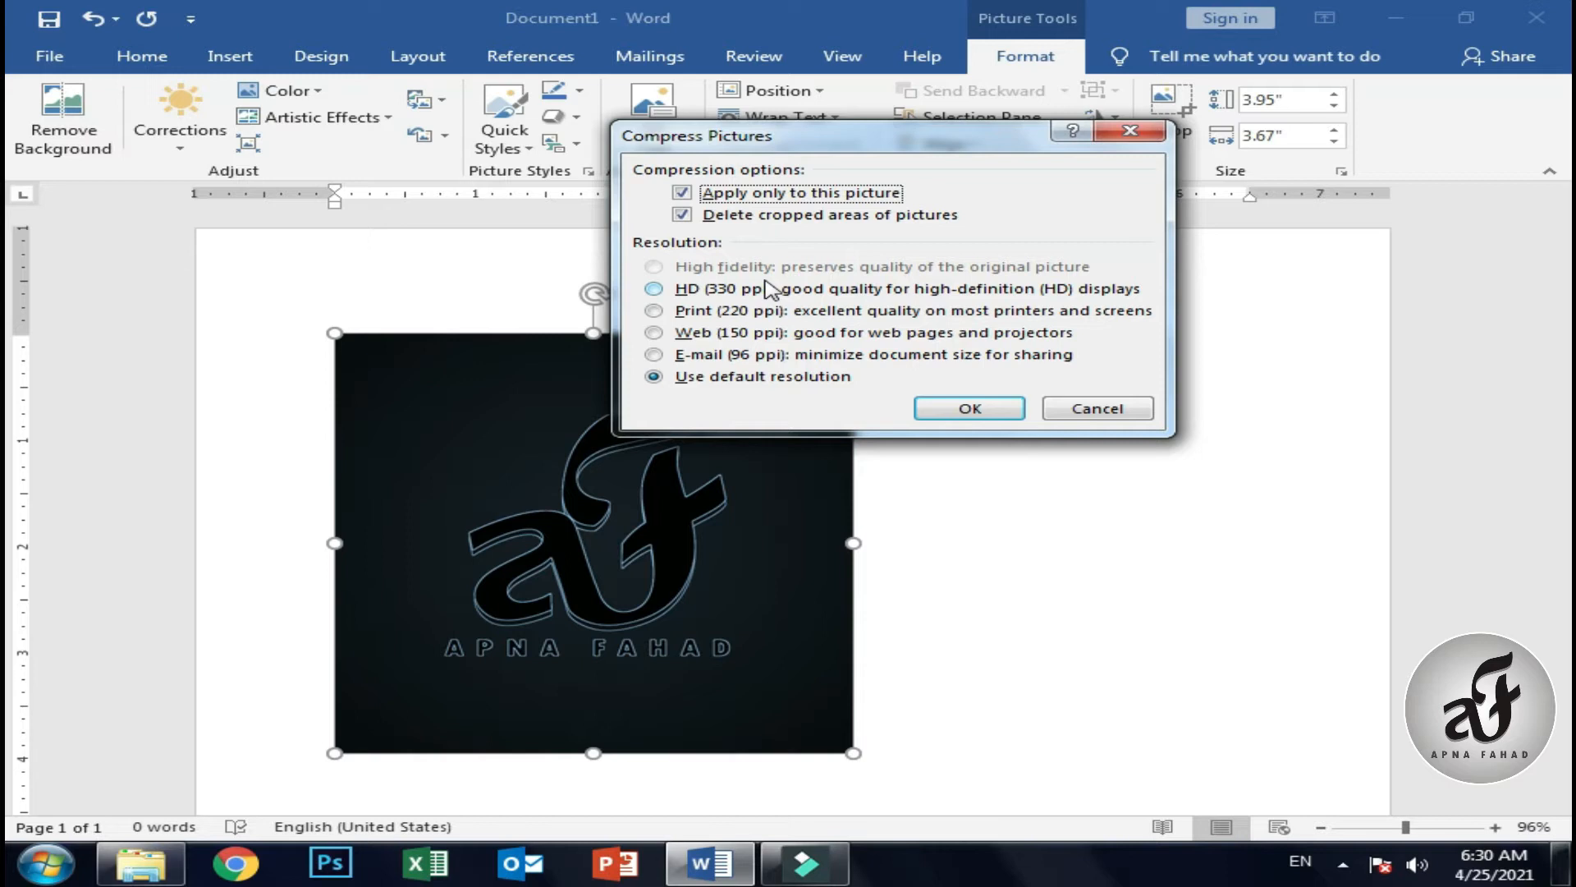
click(656, 289)
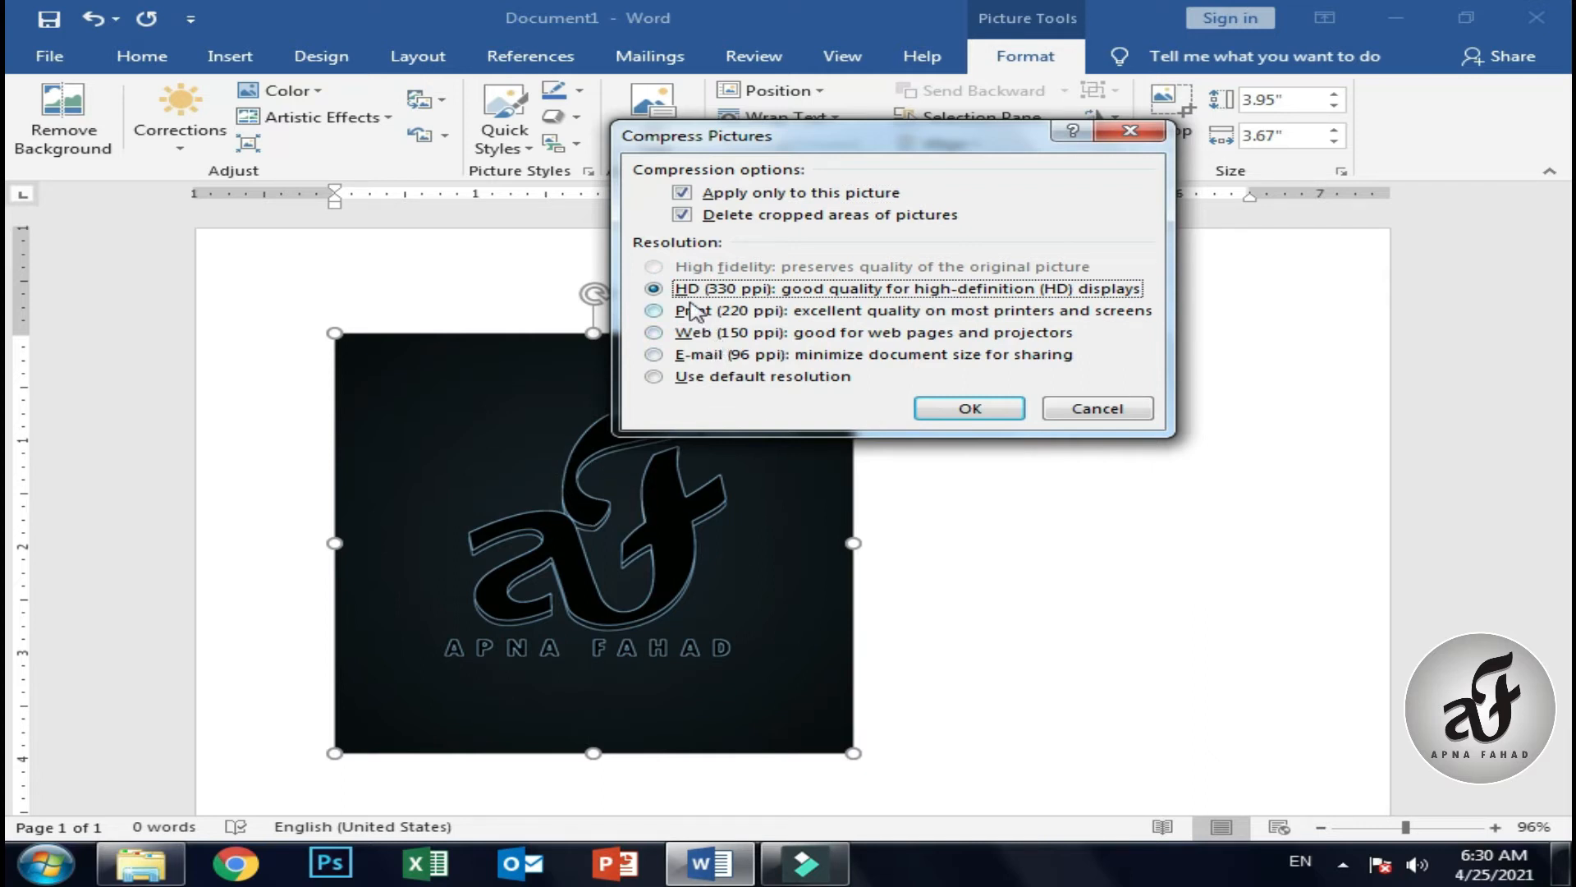
click(694, 380)
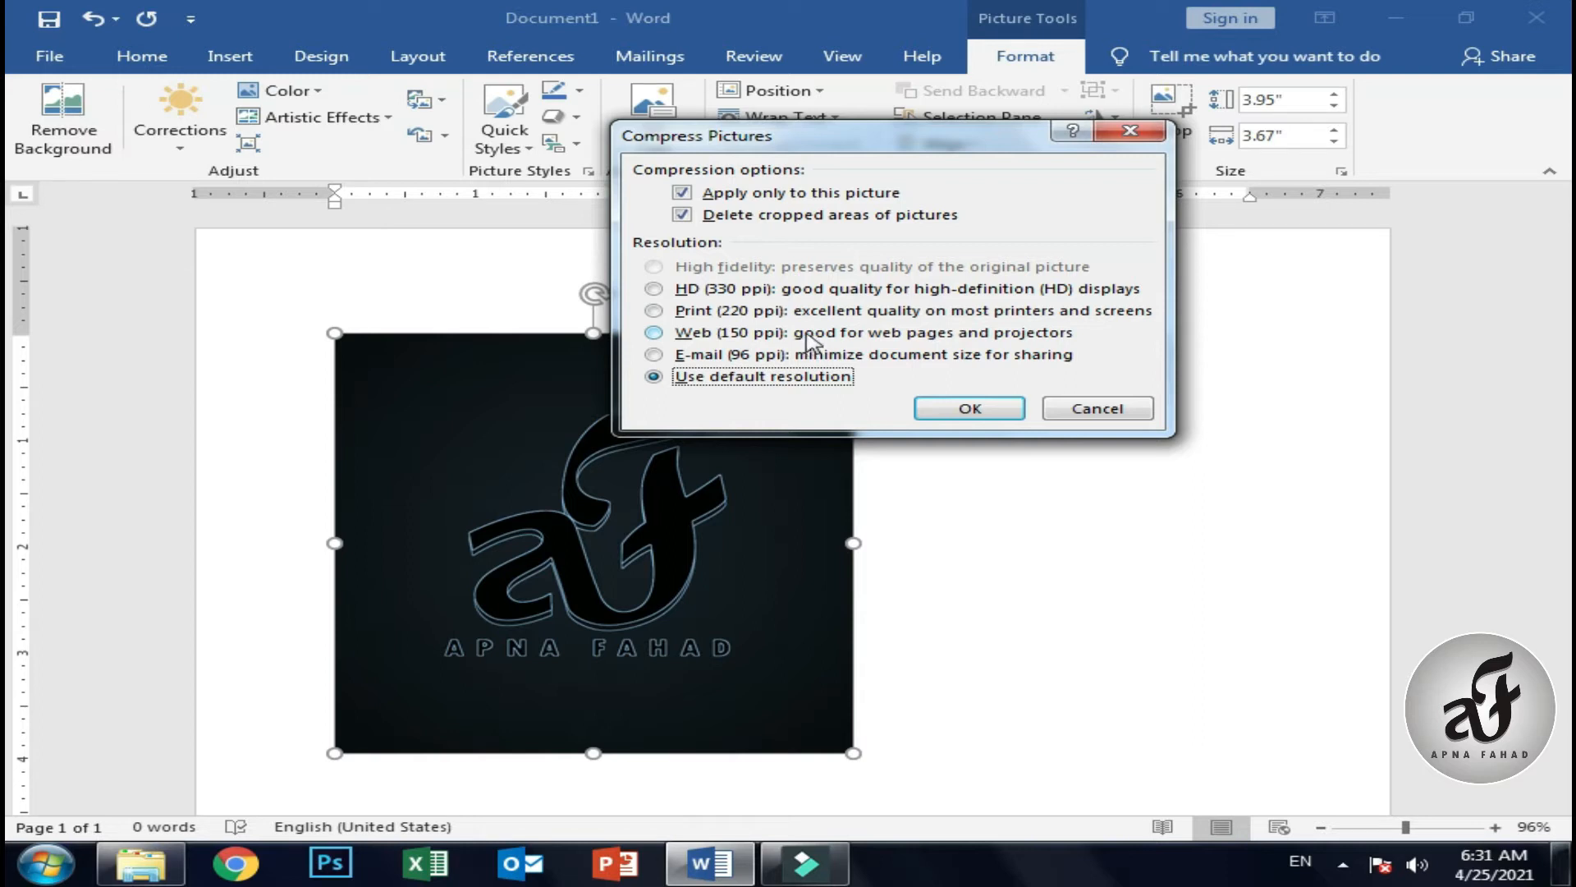
click(949, 418)
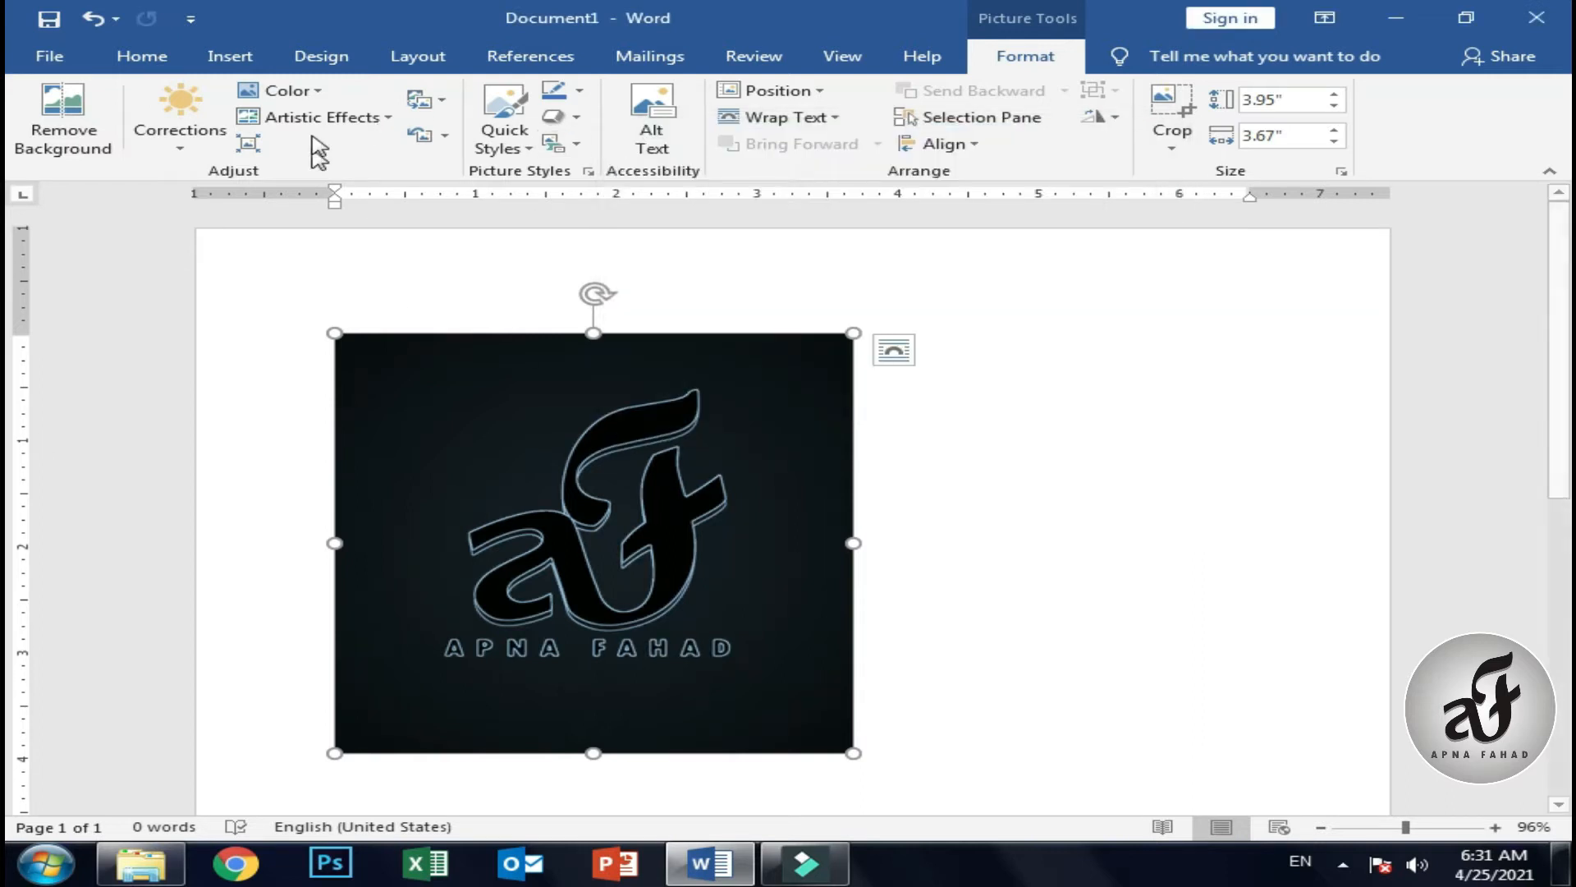
Replace the picture with the AF image file from the Desktop and undo the replacement.
click(436, 107)
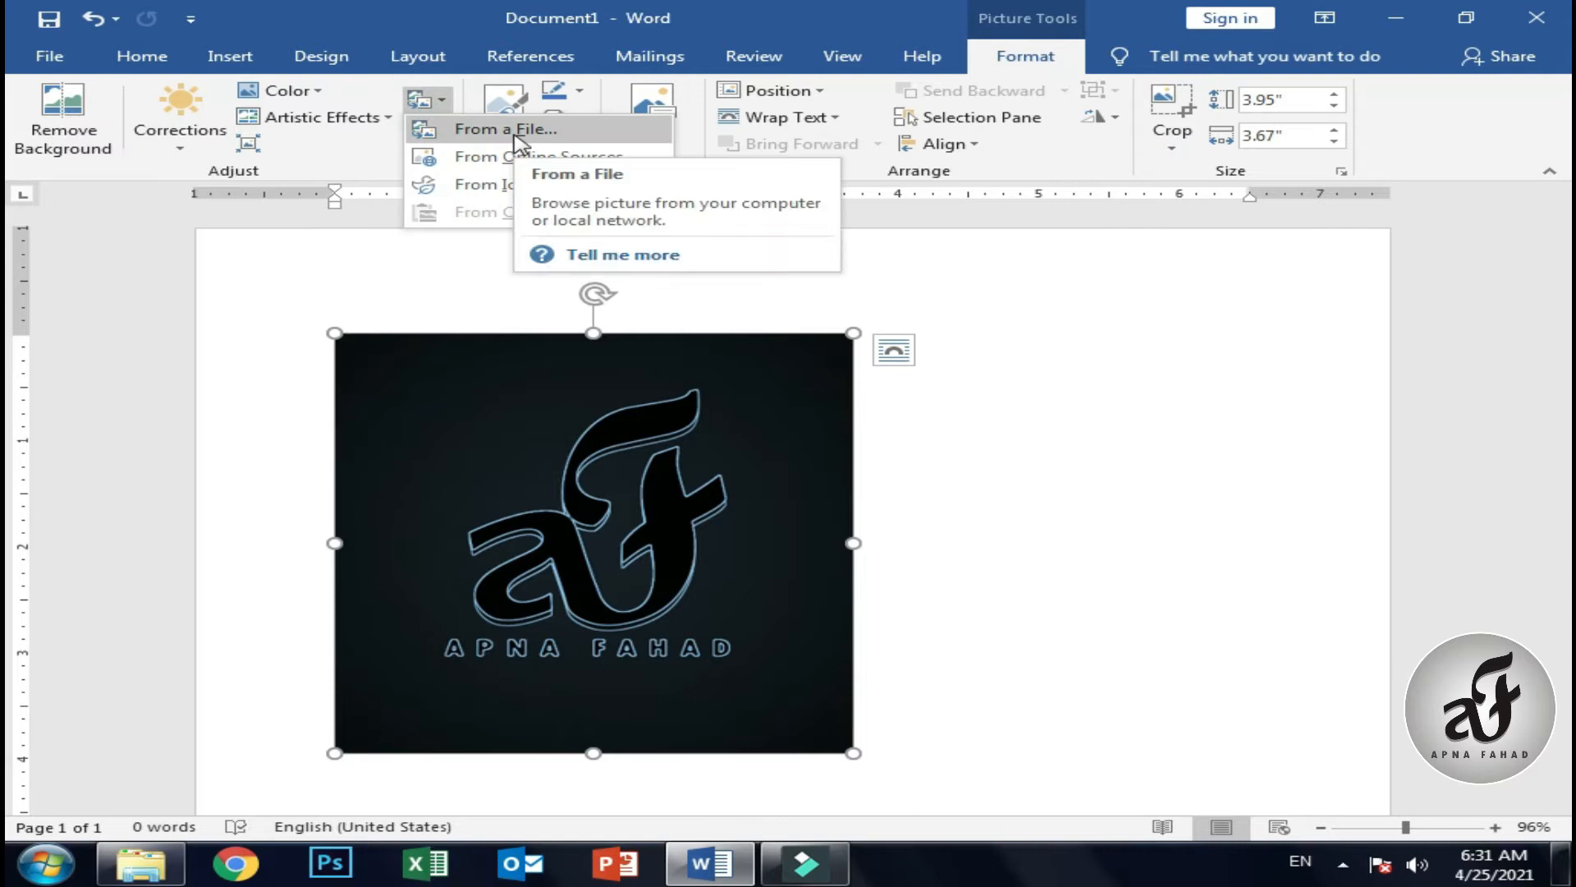
click(470, 131)
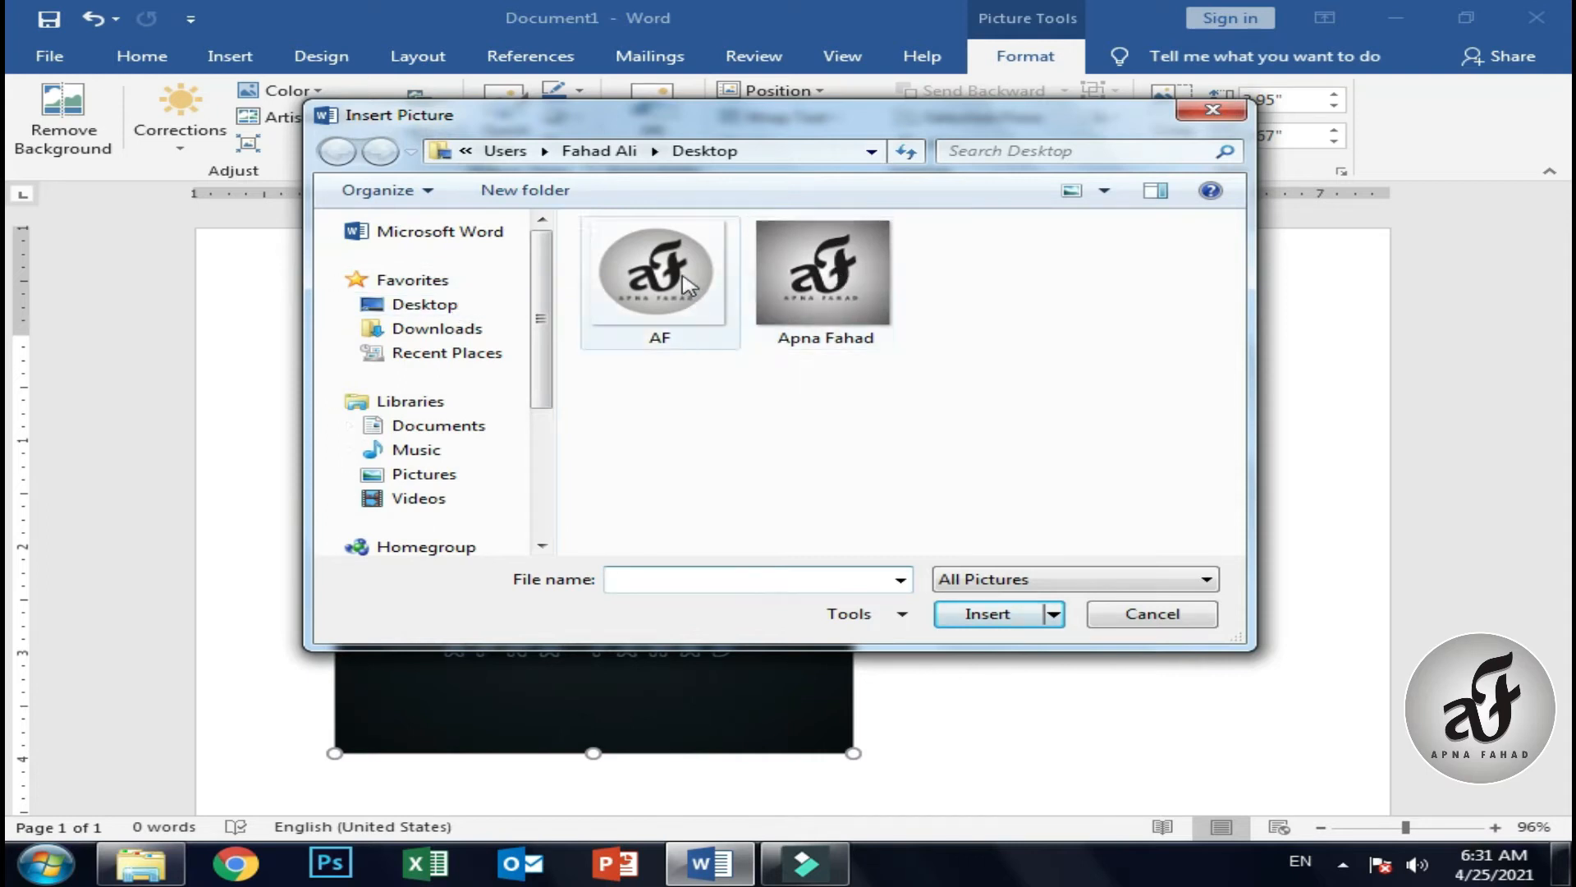
click(877, 315)
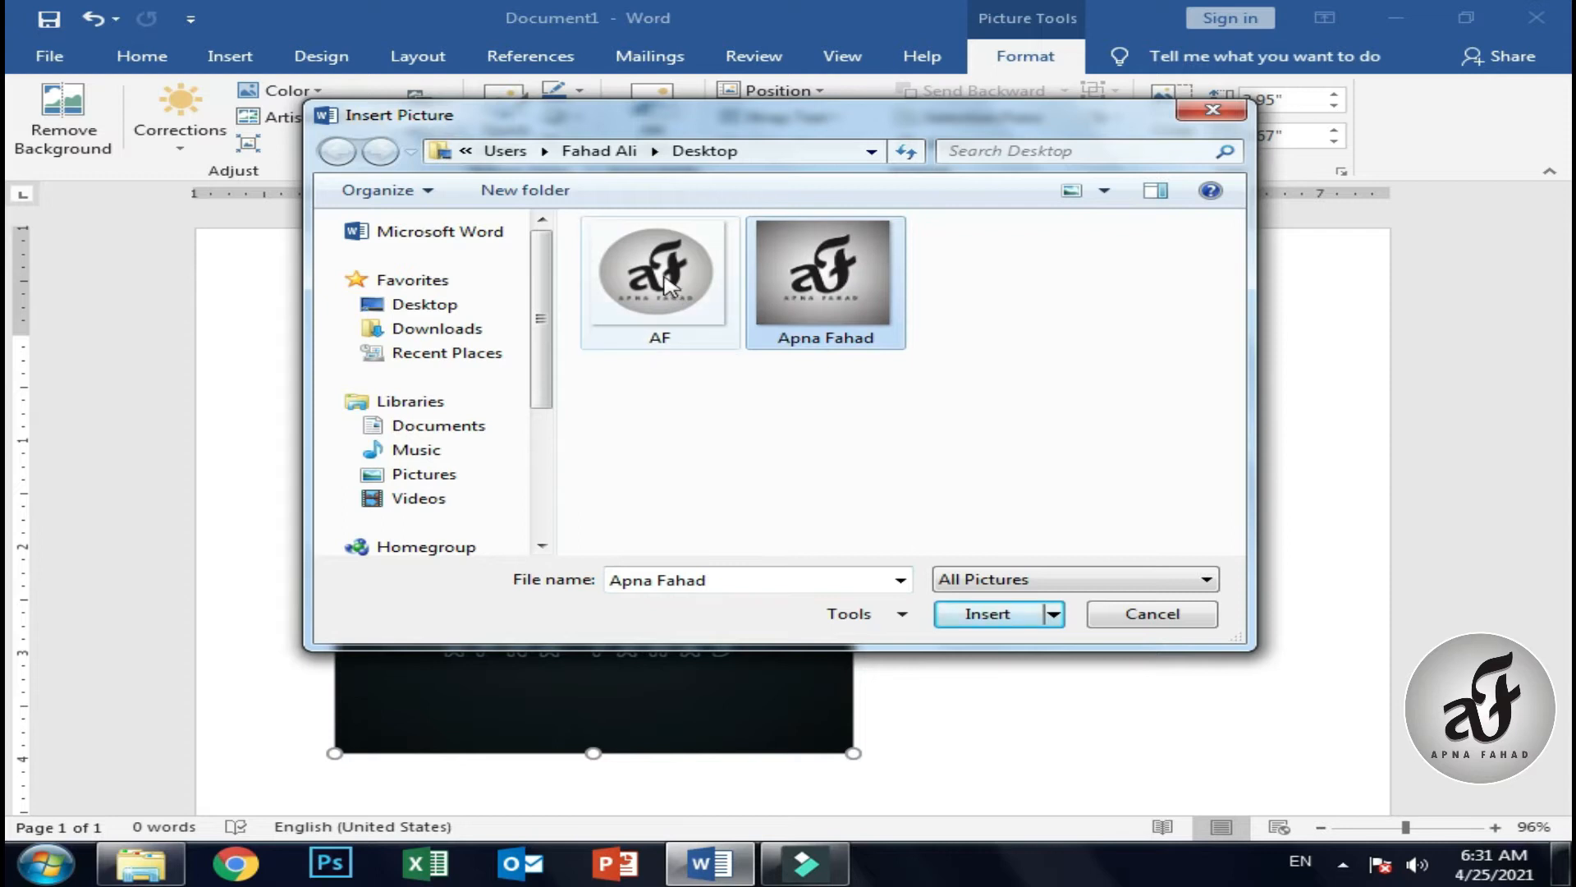
click(674, 287)
click(999, 616)
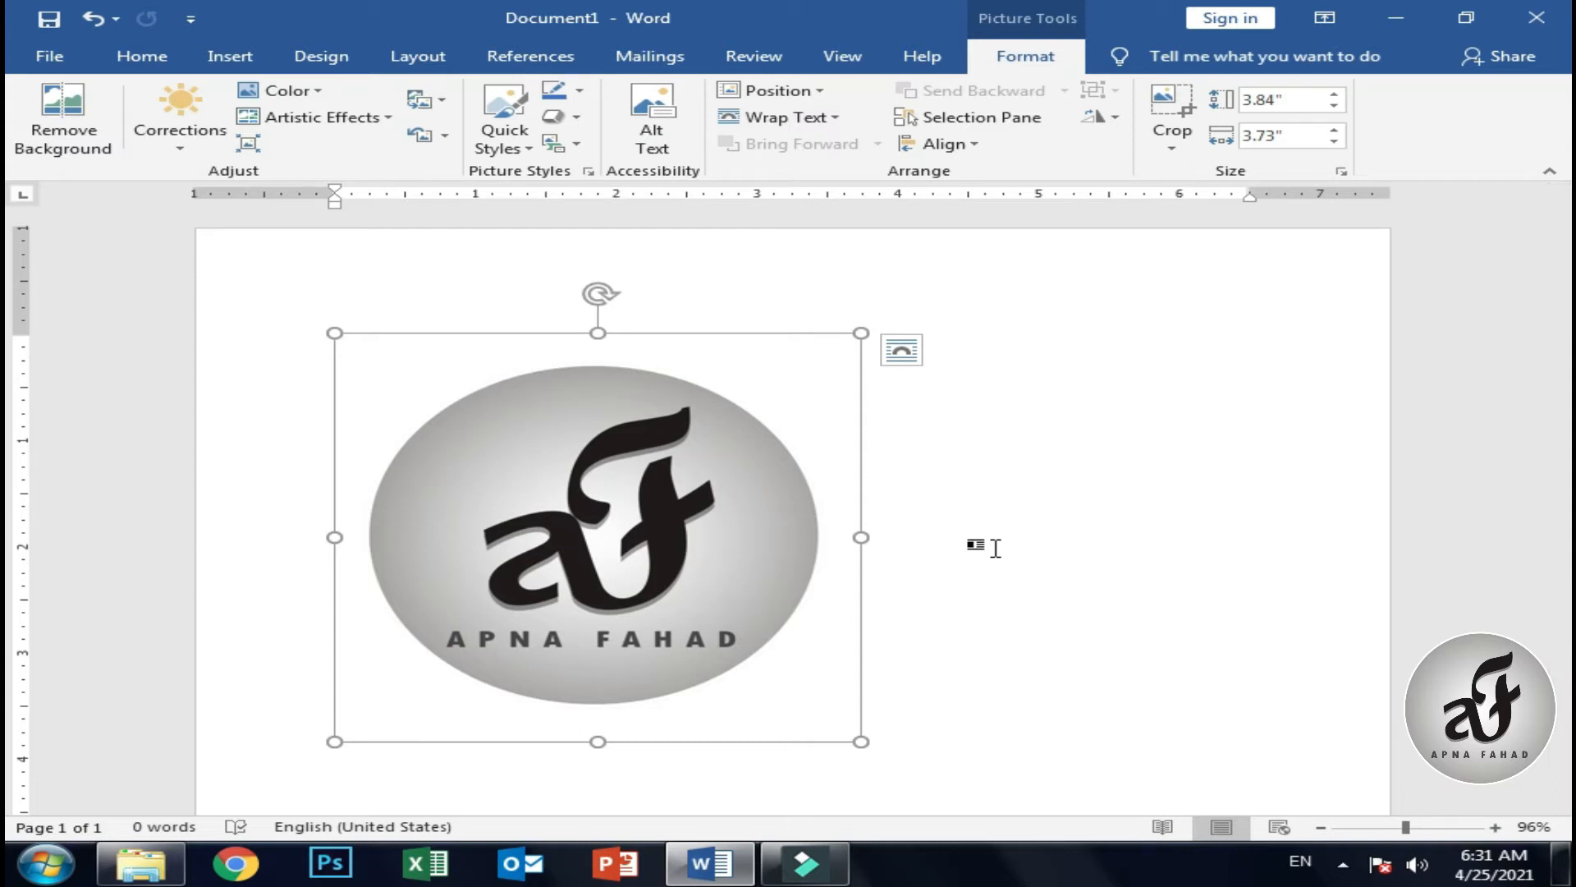
key(ctrl+z)
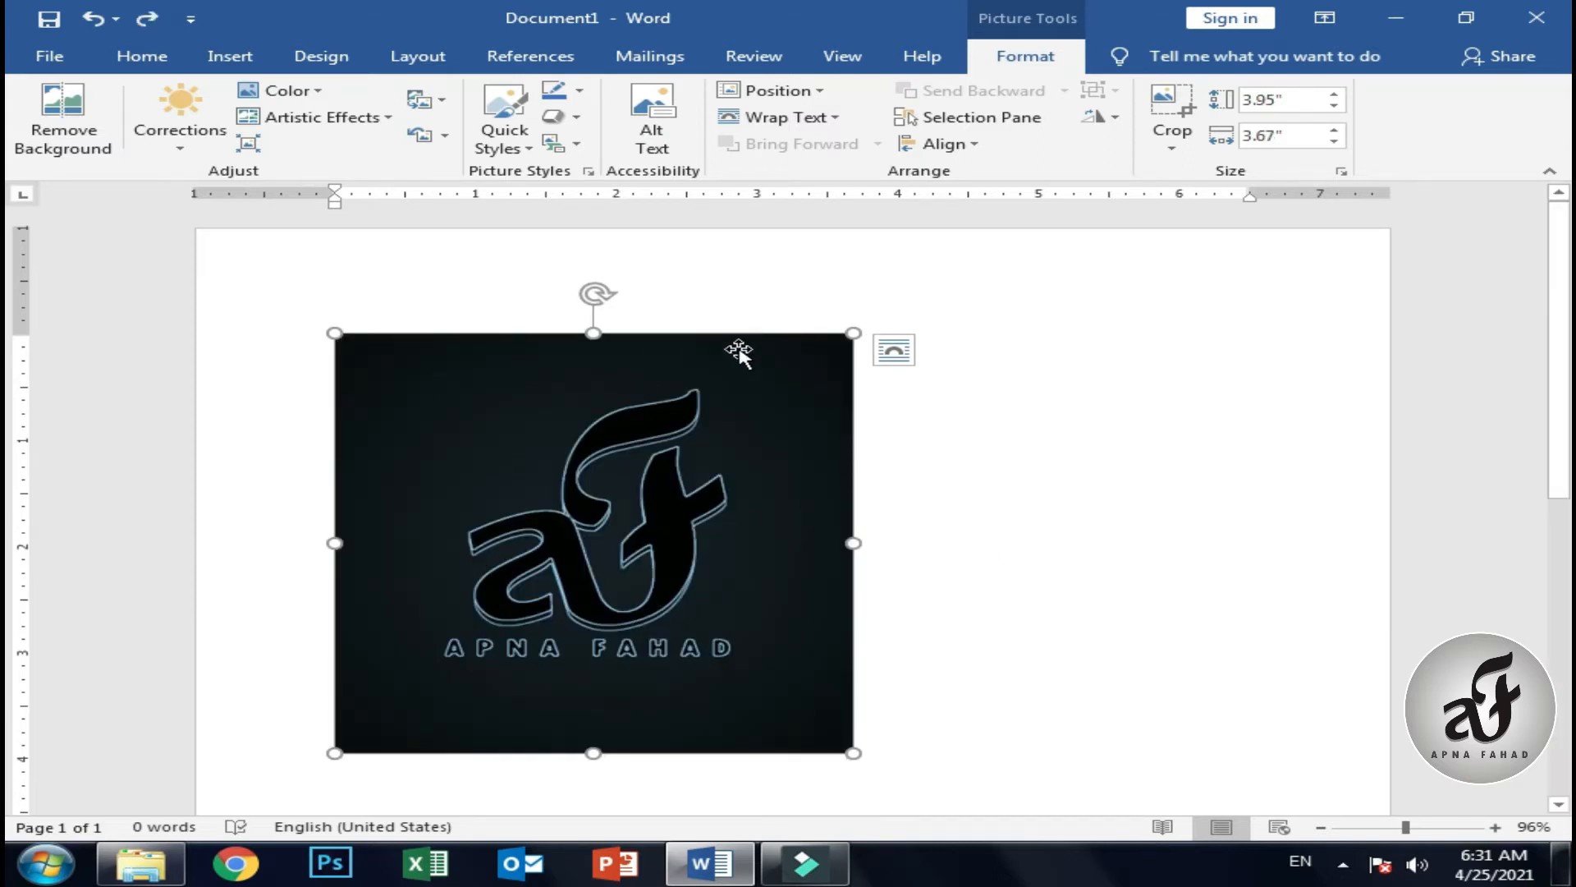
Reset the picture to discard its recolor and artistic effect.
click(430, 153)
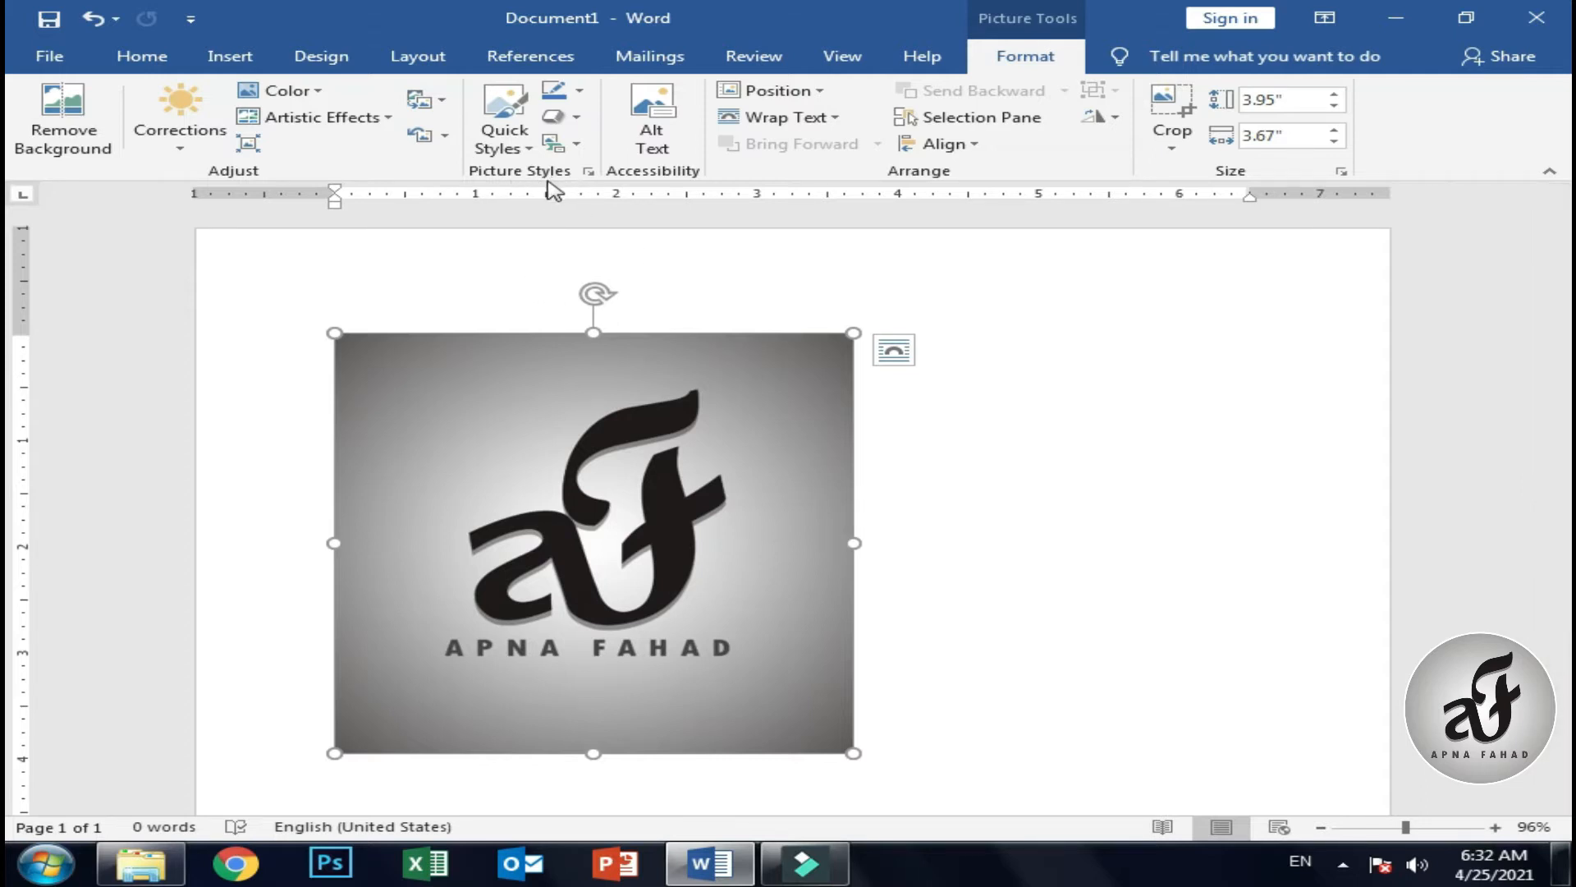
Apply the Rotated, White picture style and reset the picture to its plain look.
click(509, 150)
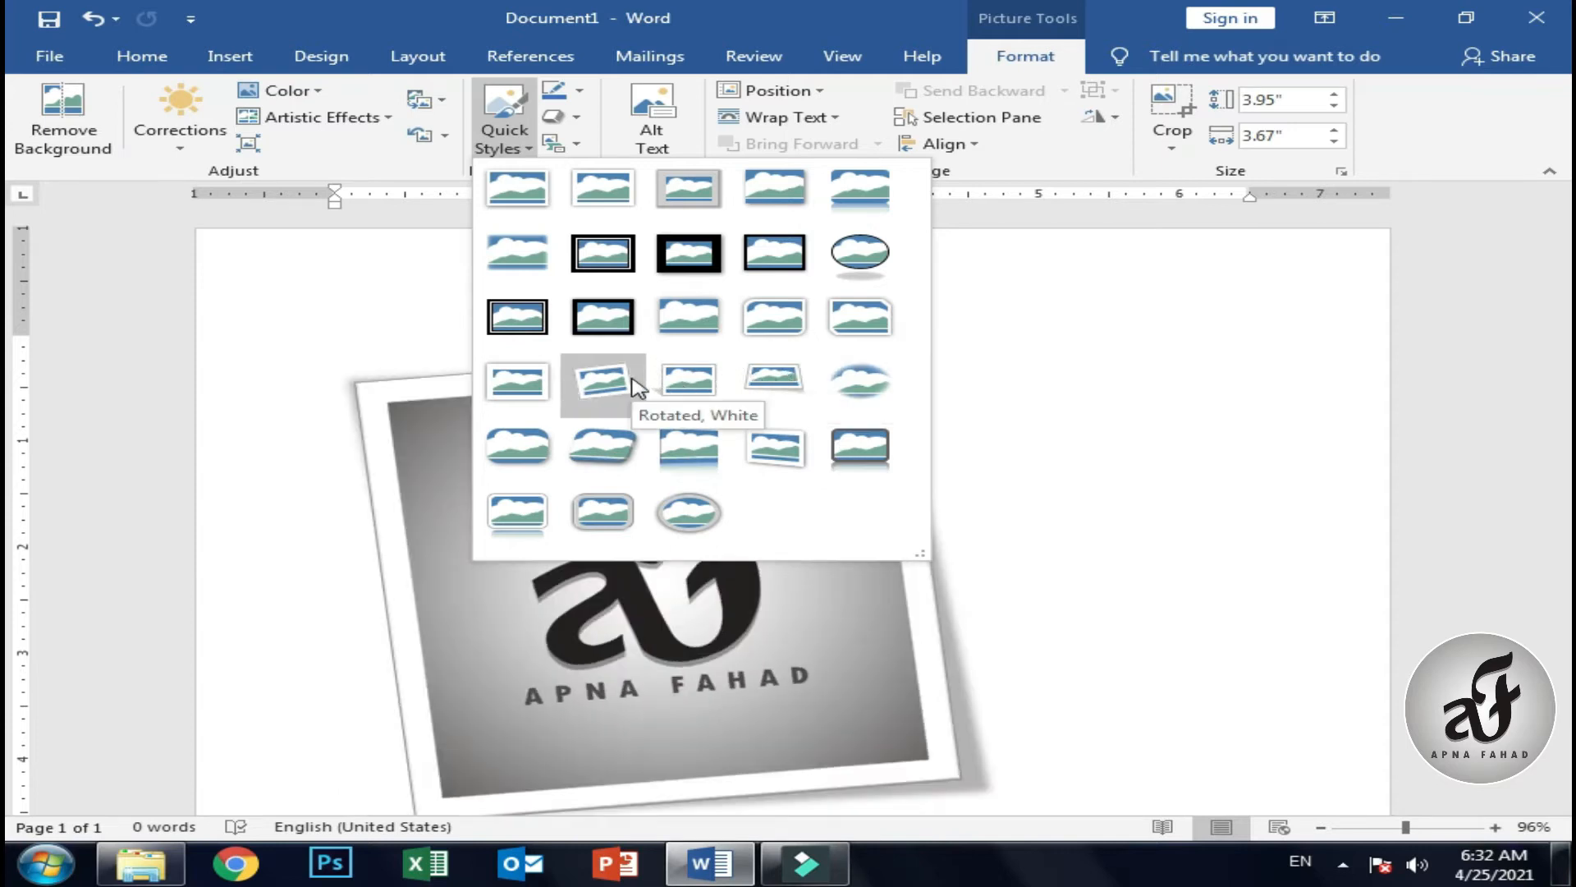
click(633, 382)
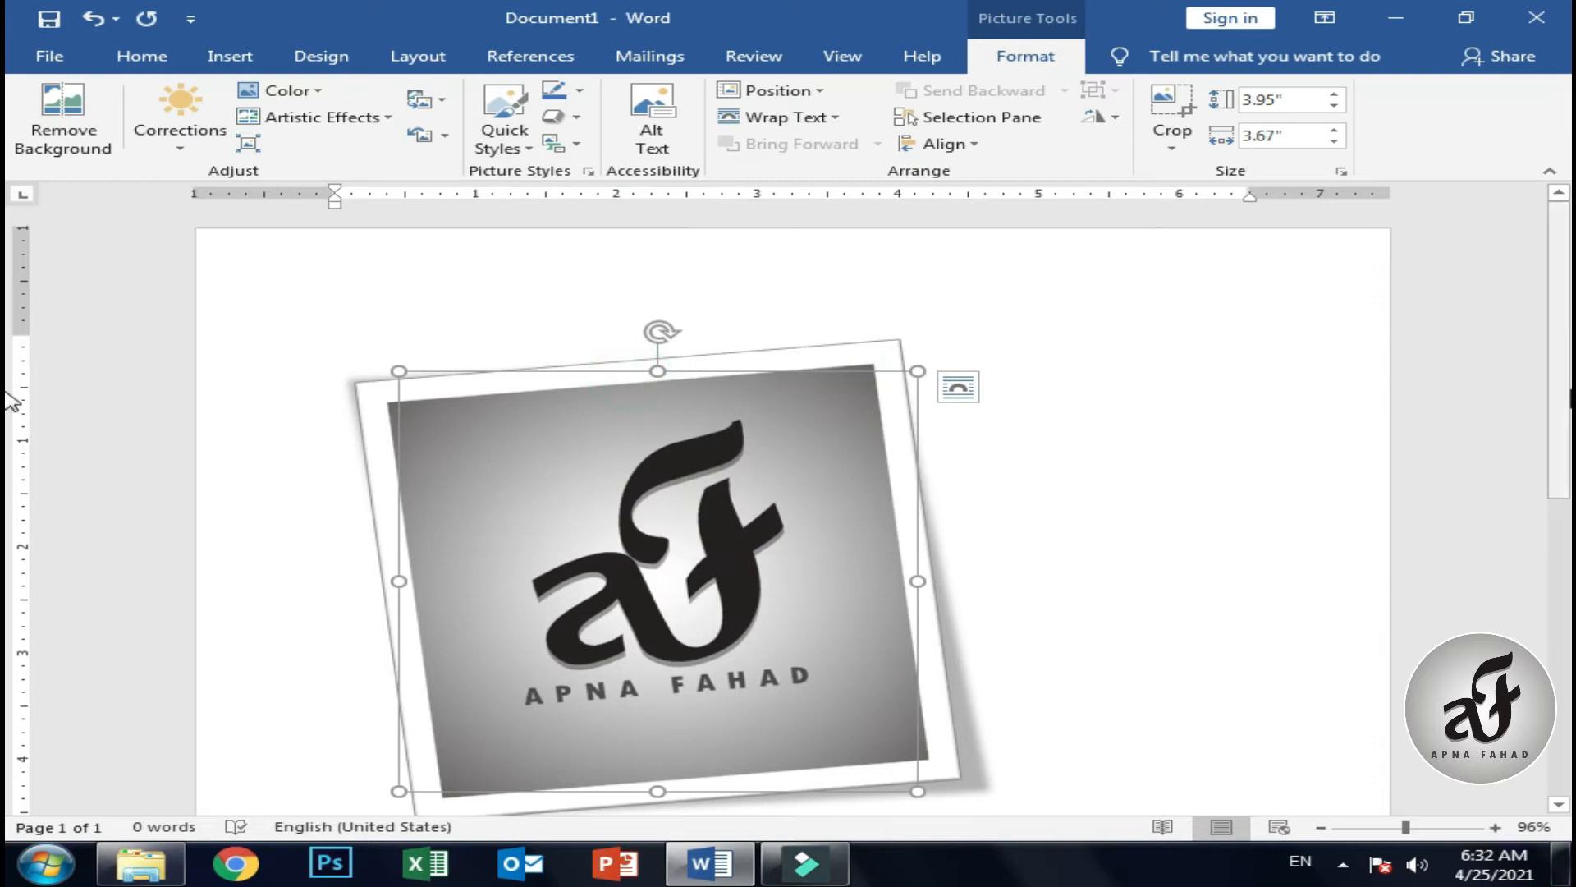
scroll(7, 435, down, 2)
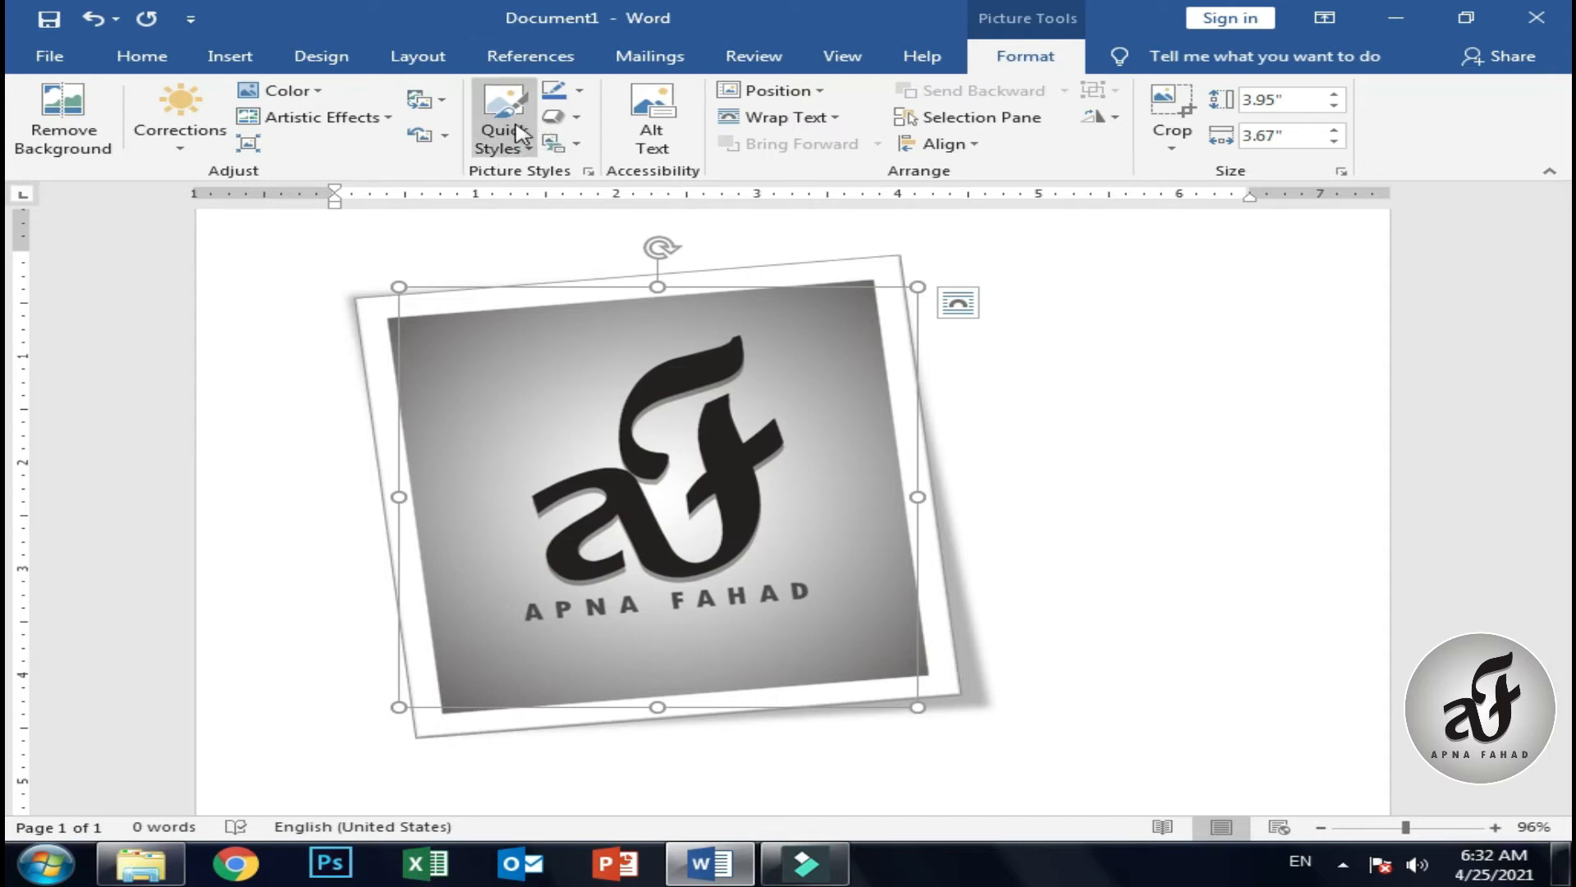
click(419, 135)
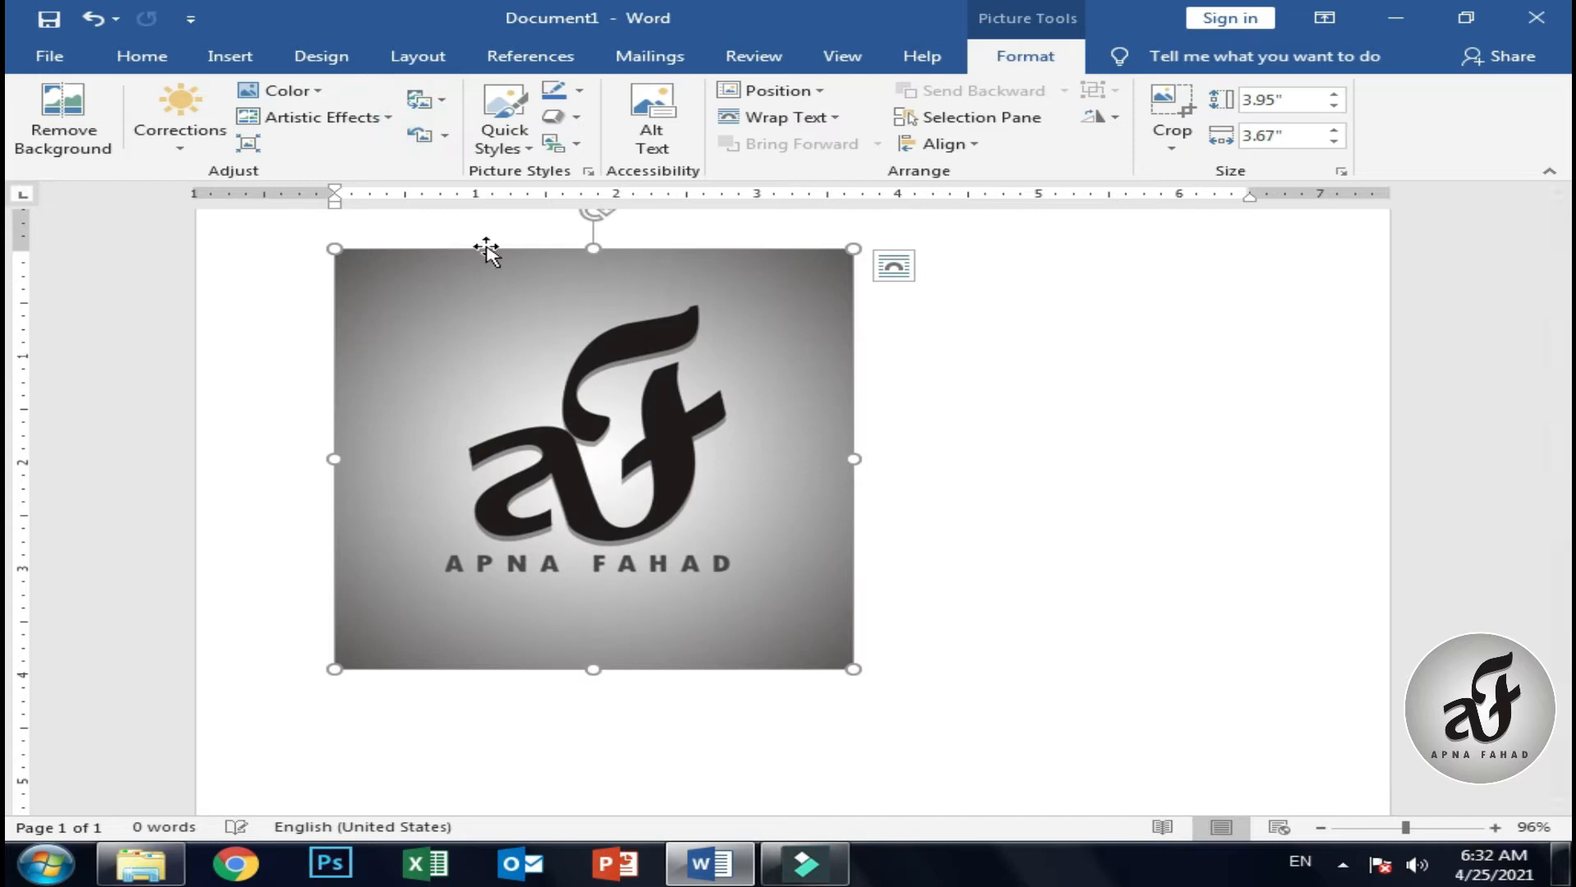
Give the picture a 4½ pt border in the gold theme color.
click(505, 131)
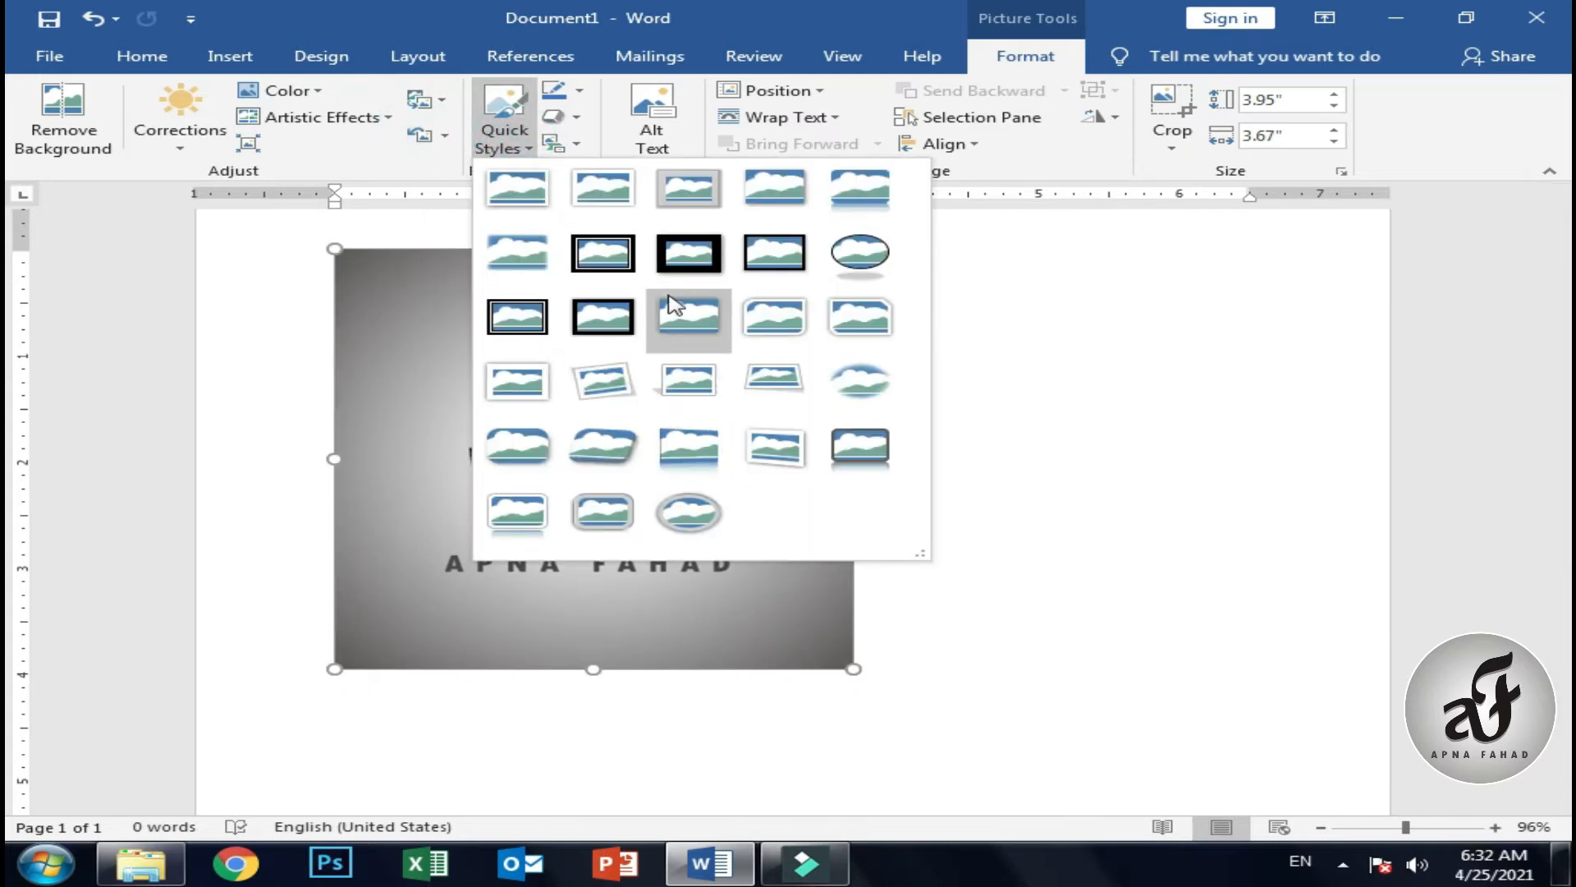
click(577, 96)
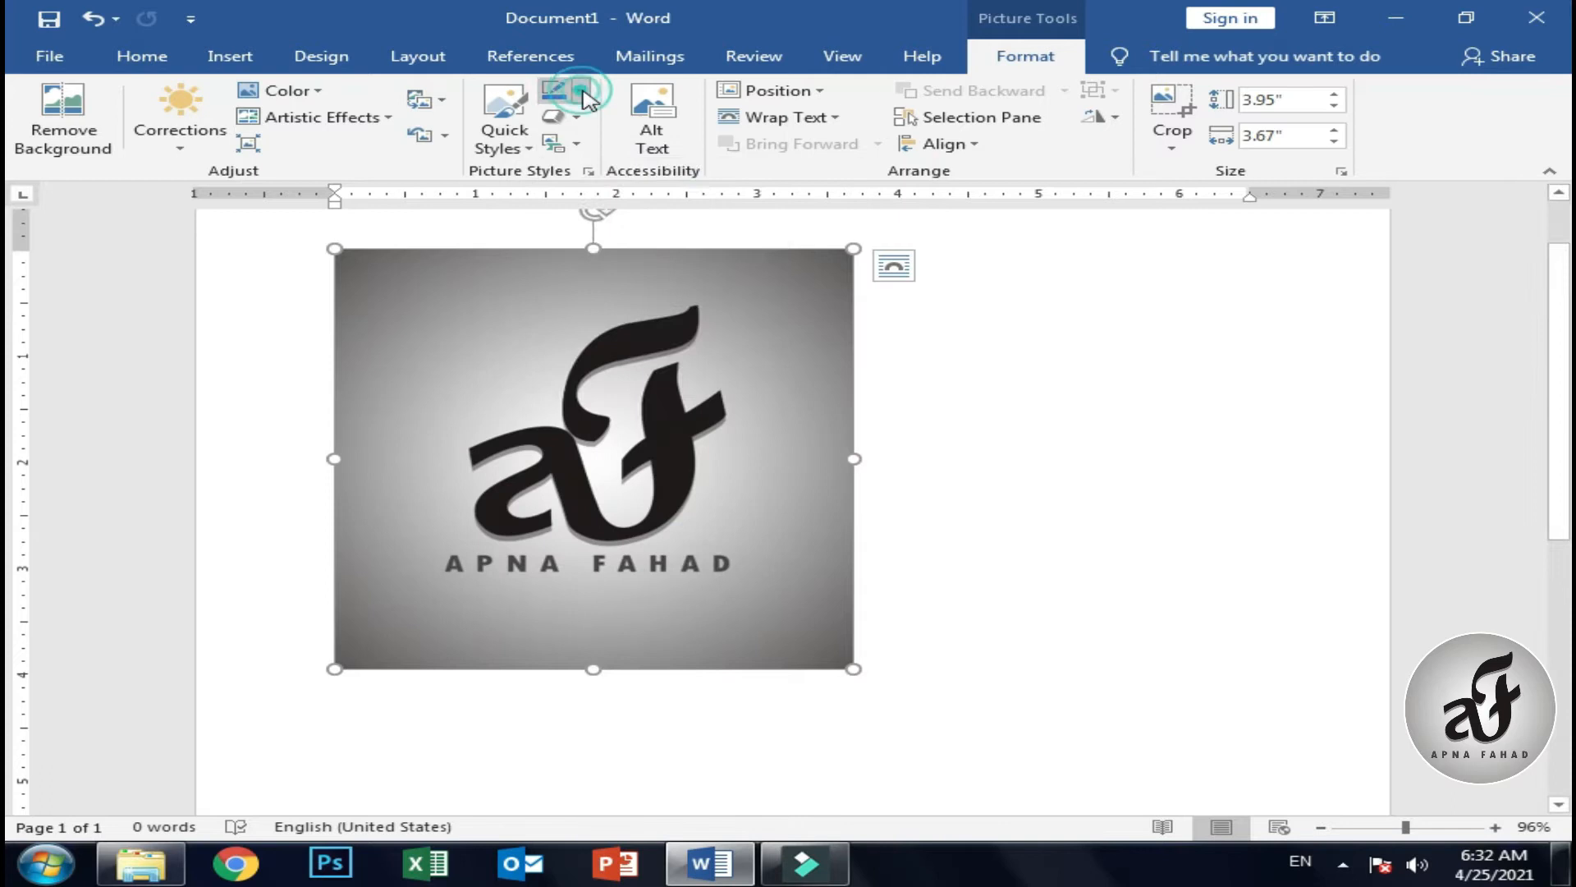
click(542, 94)
click(583, 97)
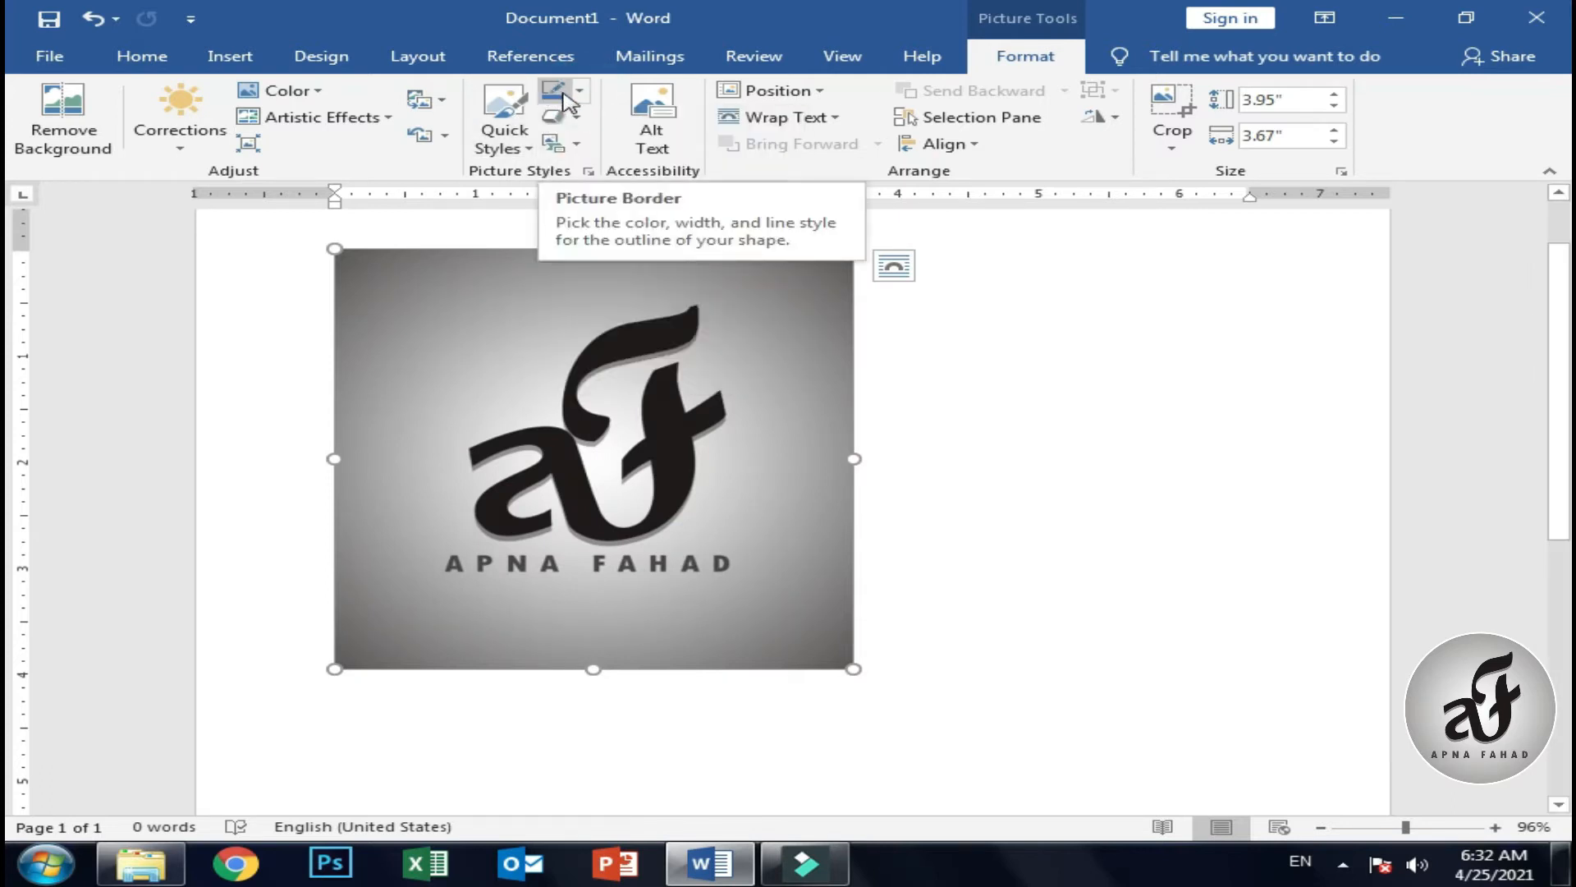
click(573, 96)
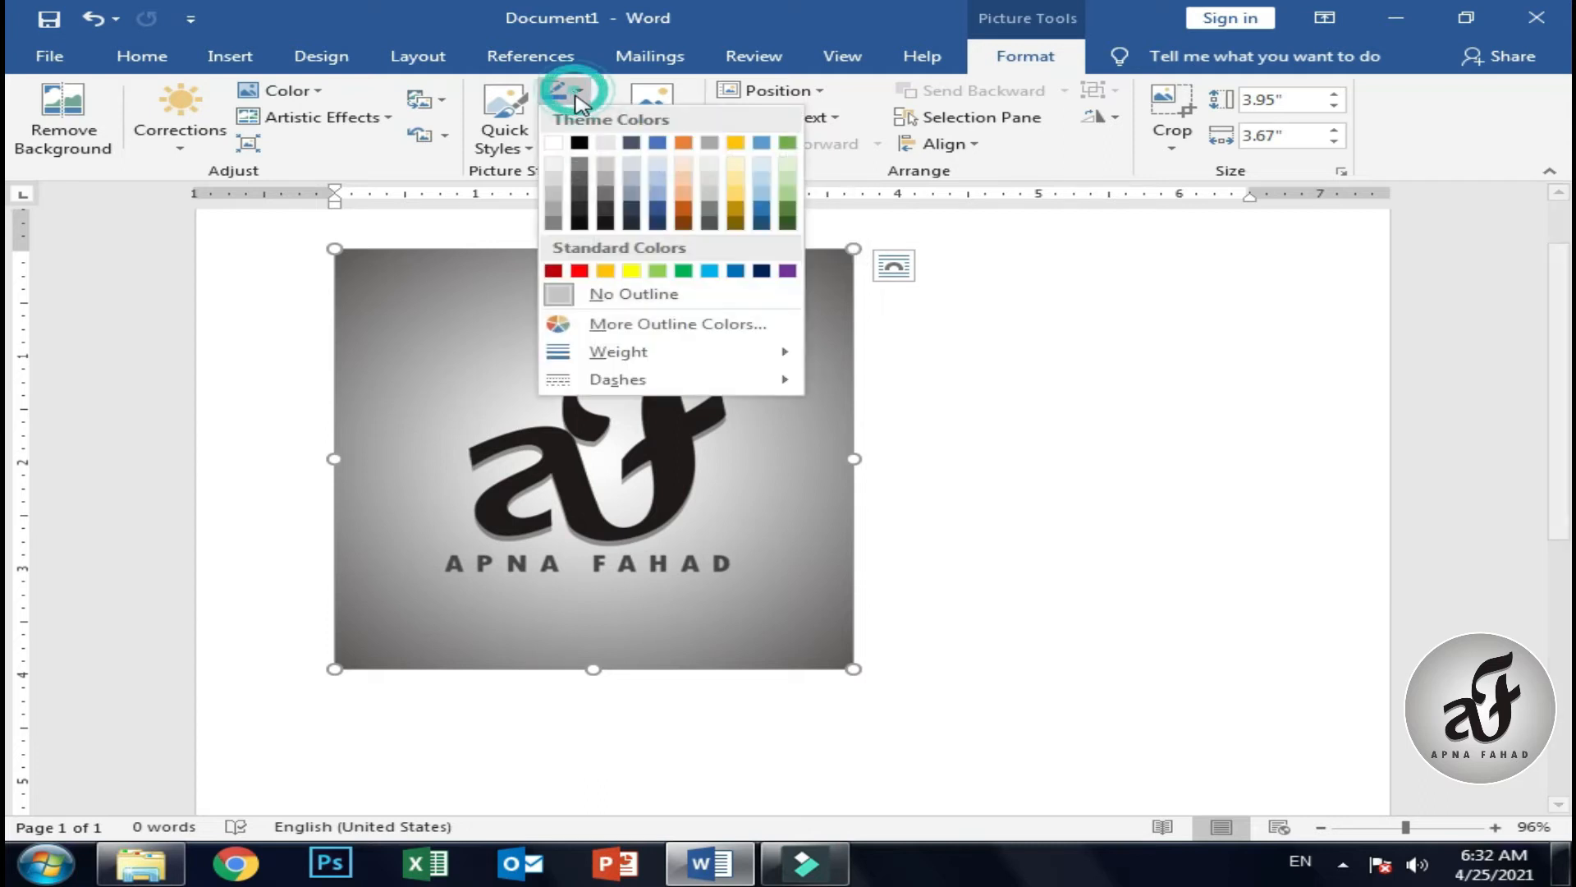
mouse_move(774, 359)
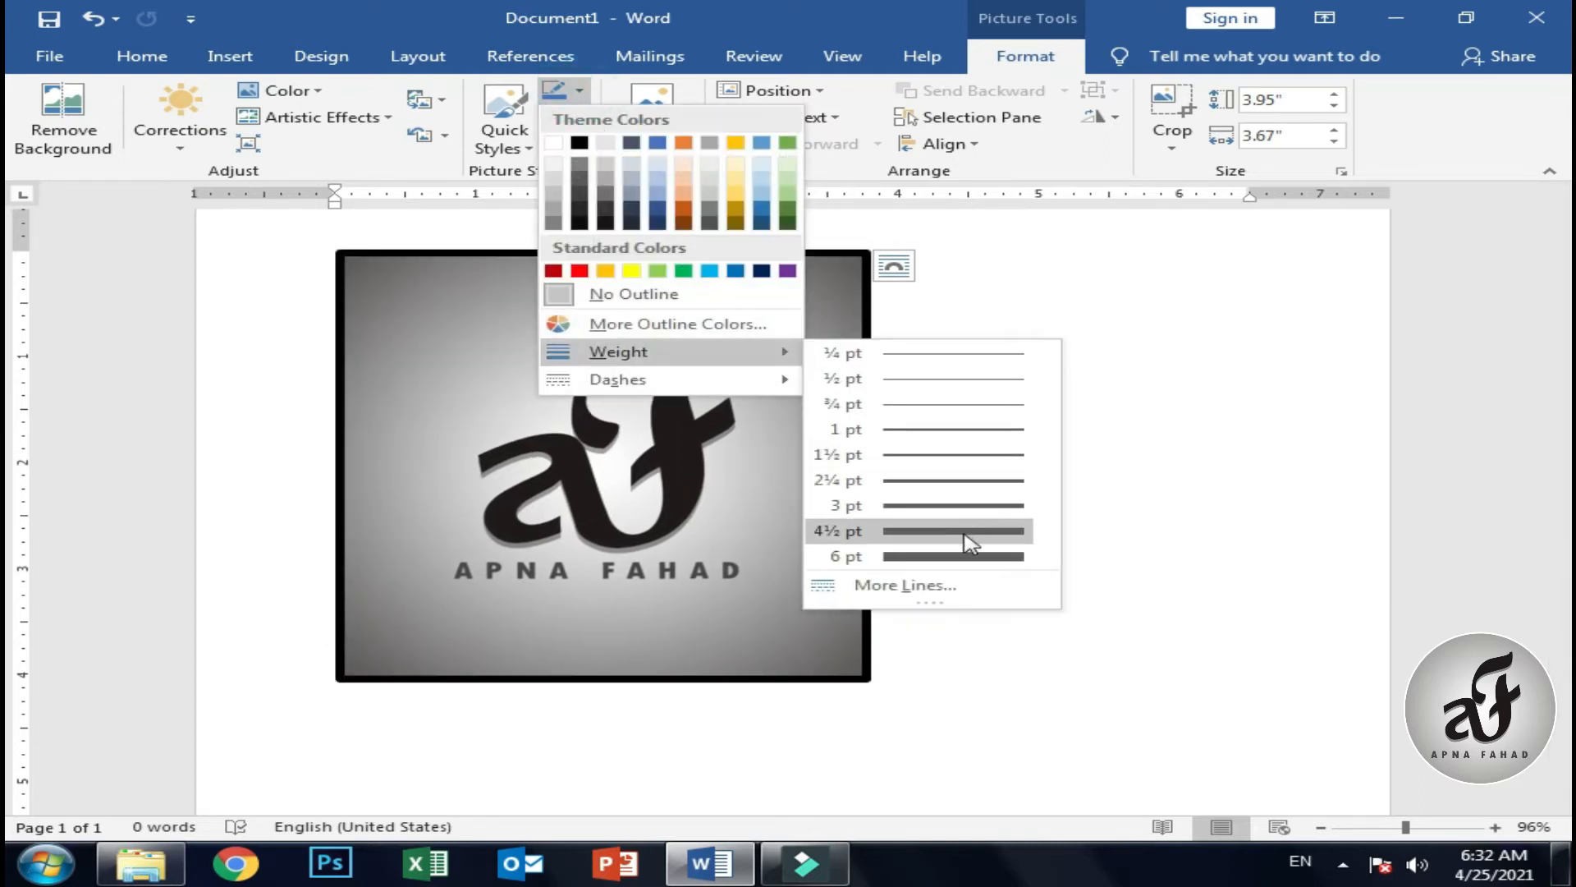
click(967, 534)
click(575, 92)
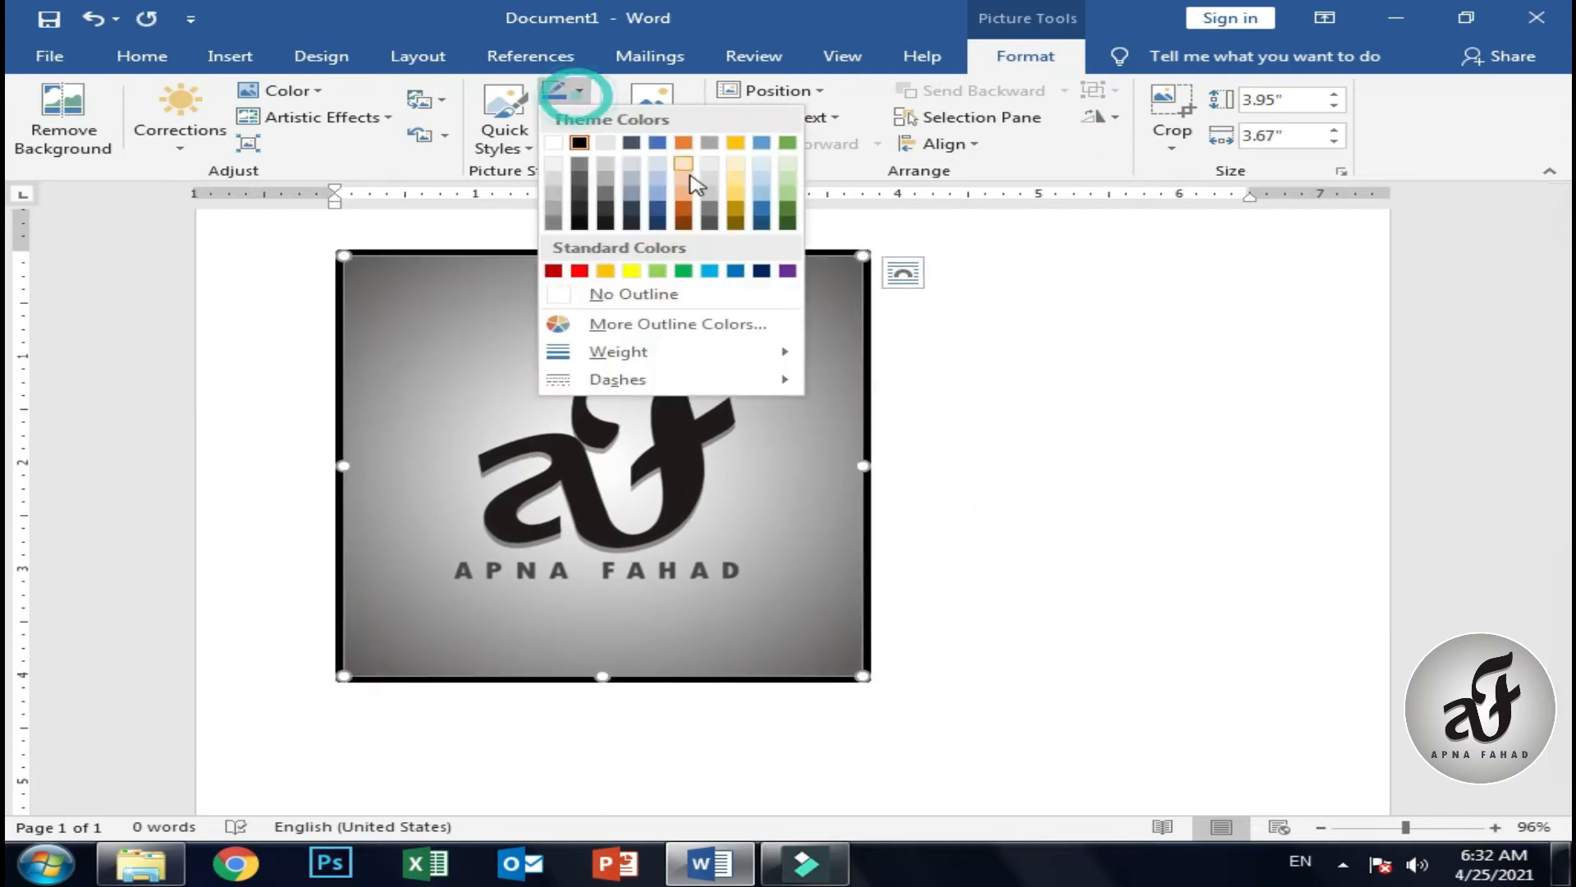
click(736, 143)
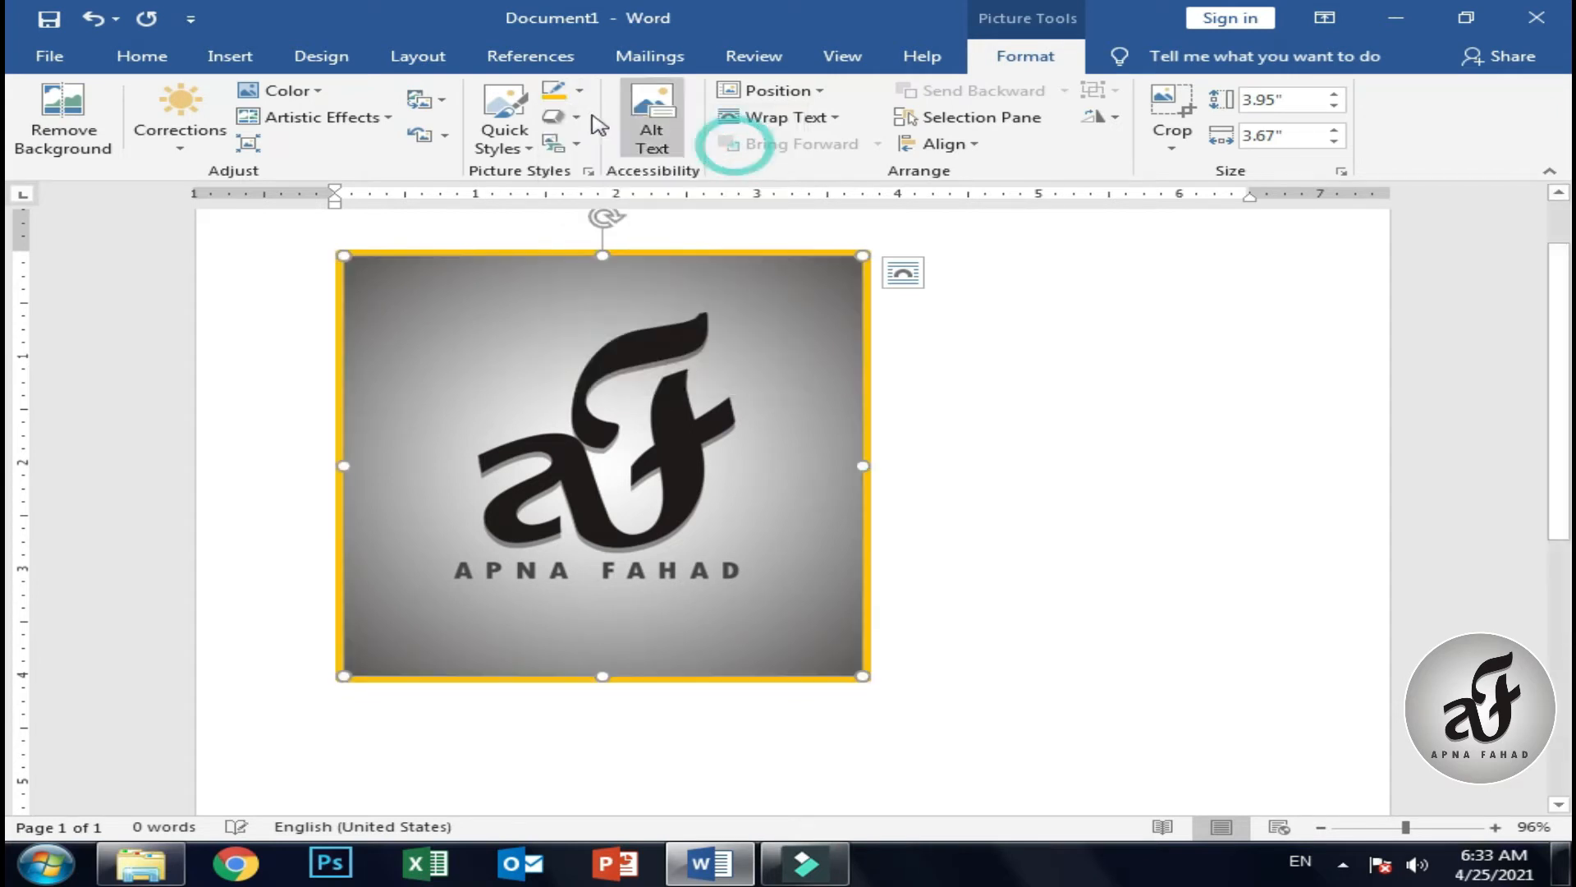
Change the picture border to a dash-dot line and reset the picture's formatting.
click(558, 90)
mouse_move(800, 379)
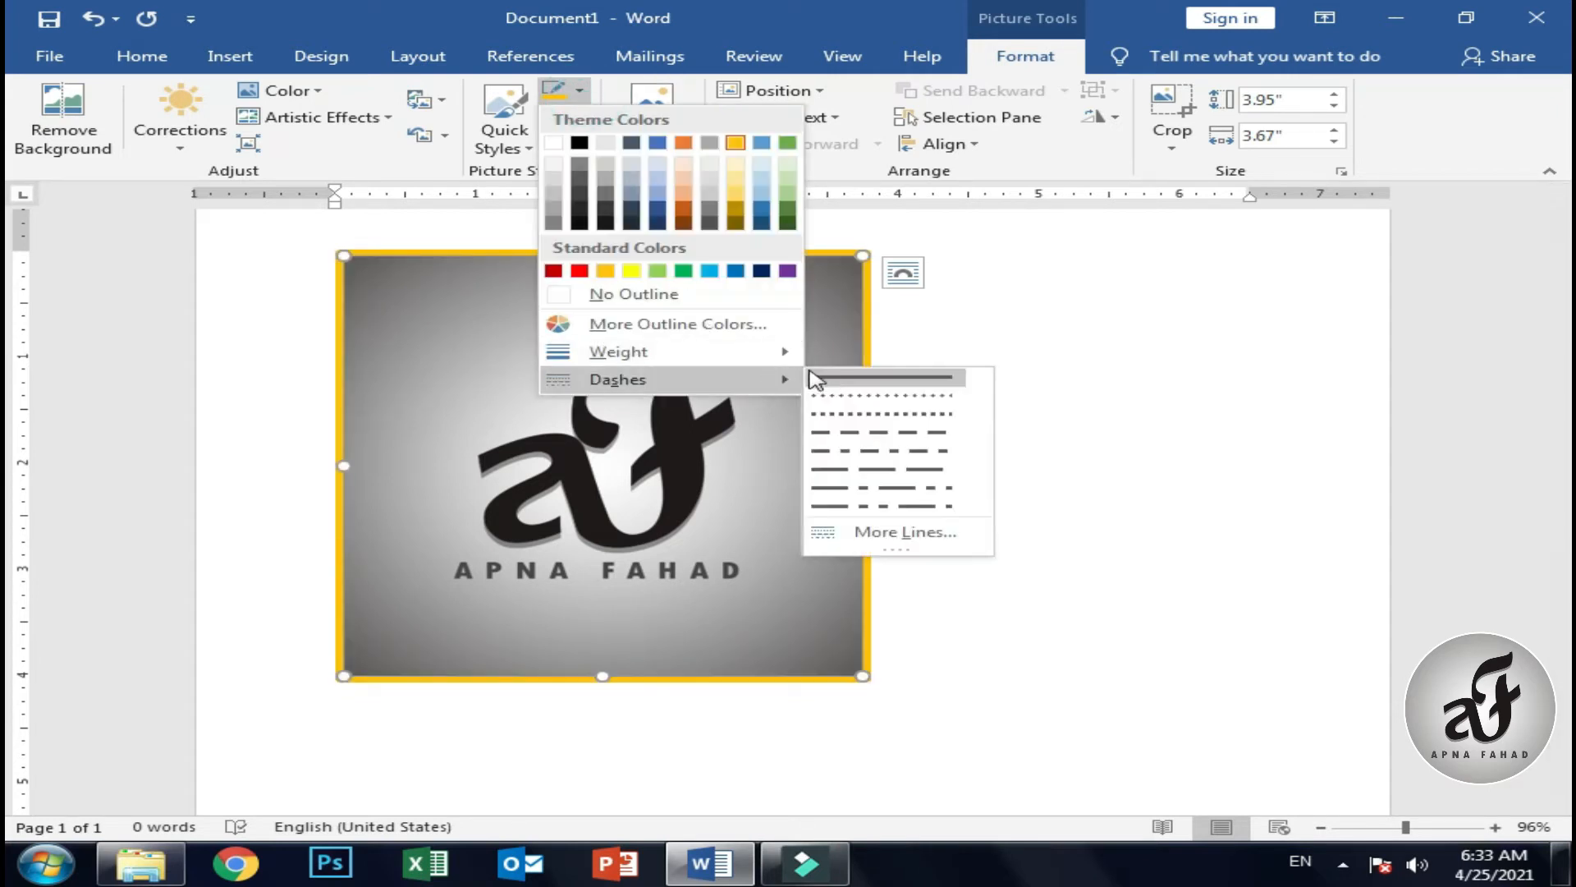
click(901, 451)
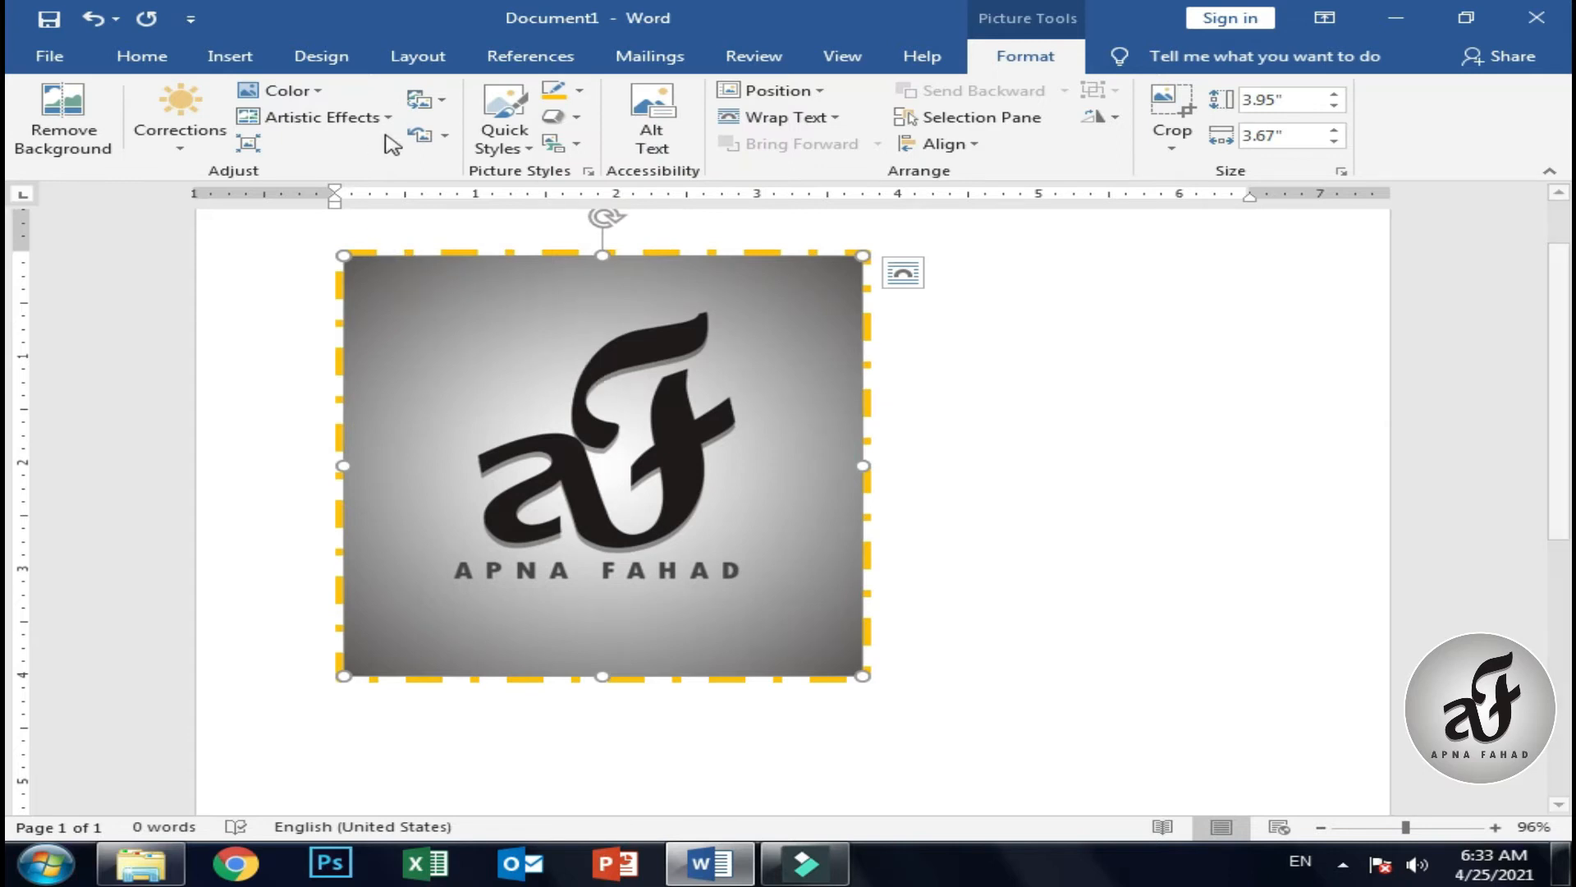
click(422, 139)
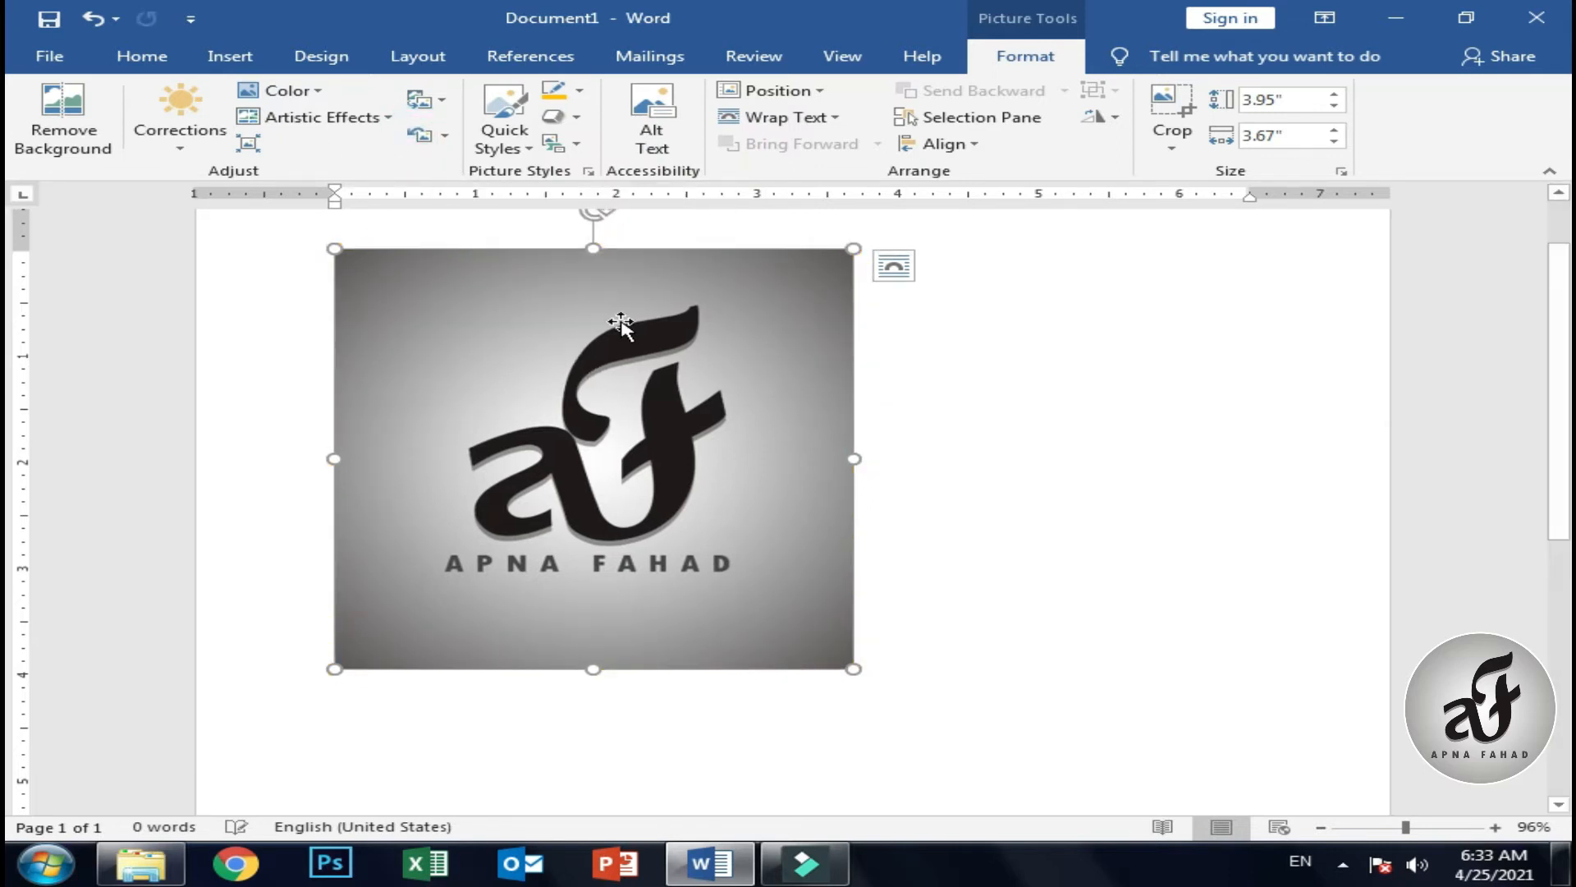
Apply the Perspective: Upper Left shadow to the picture.
click(581, 92)
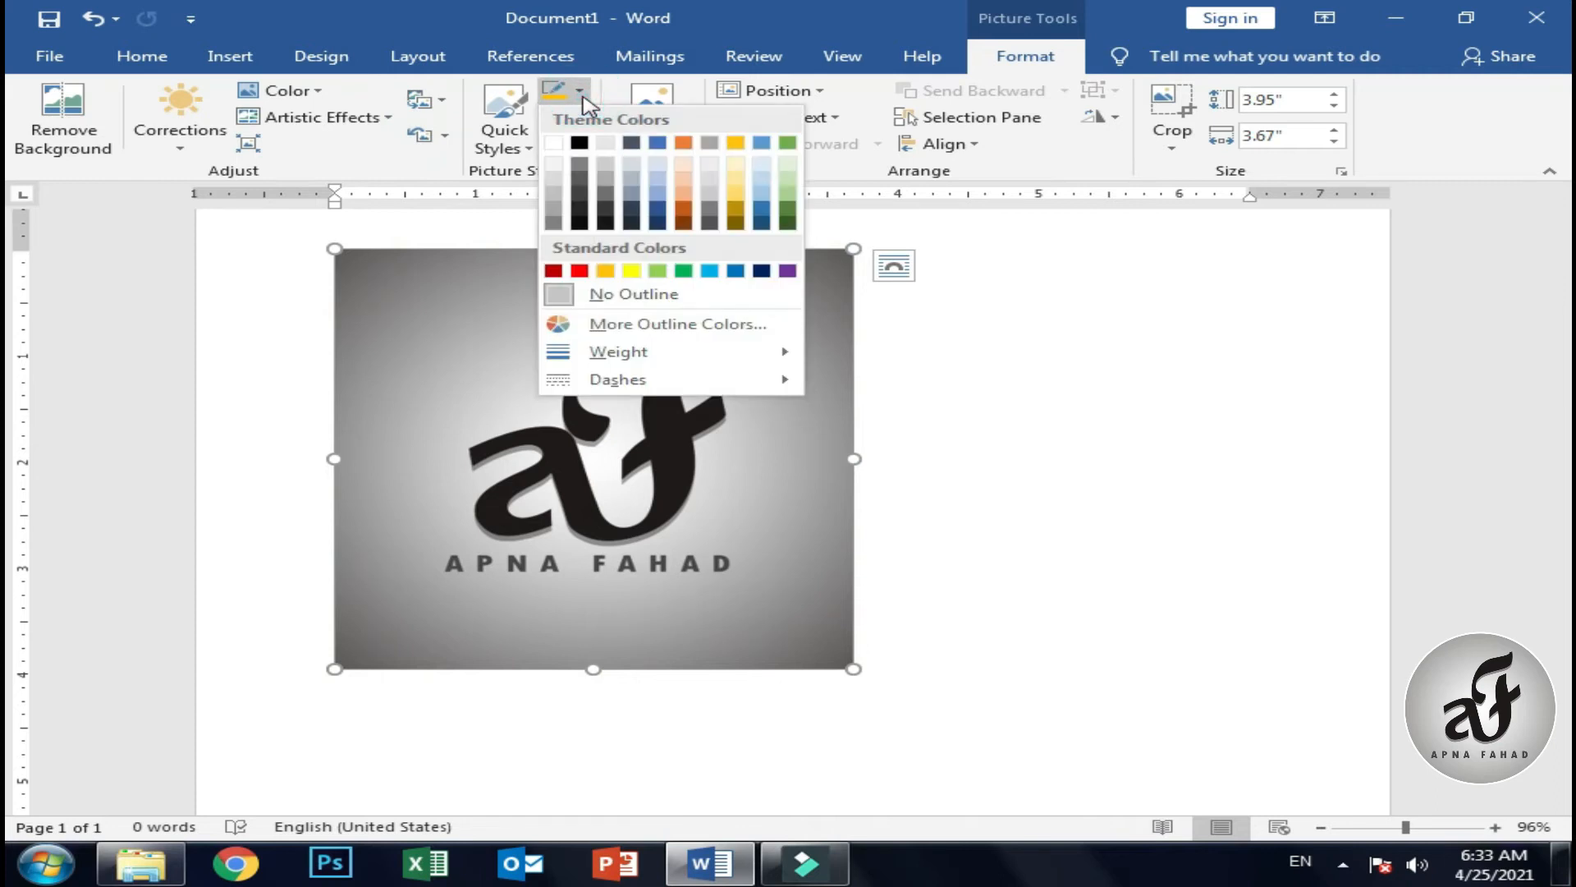
click(583, 97)
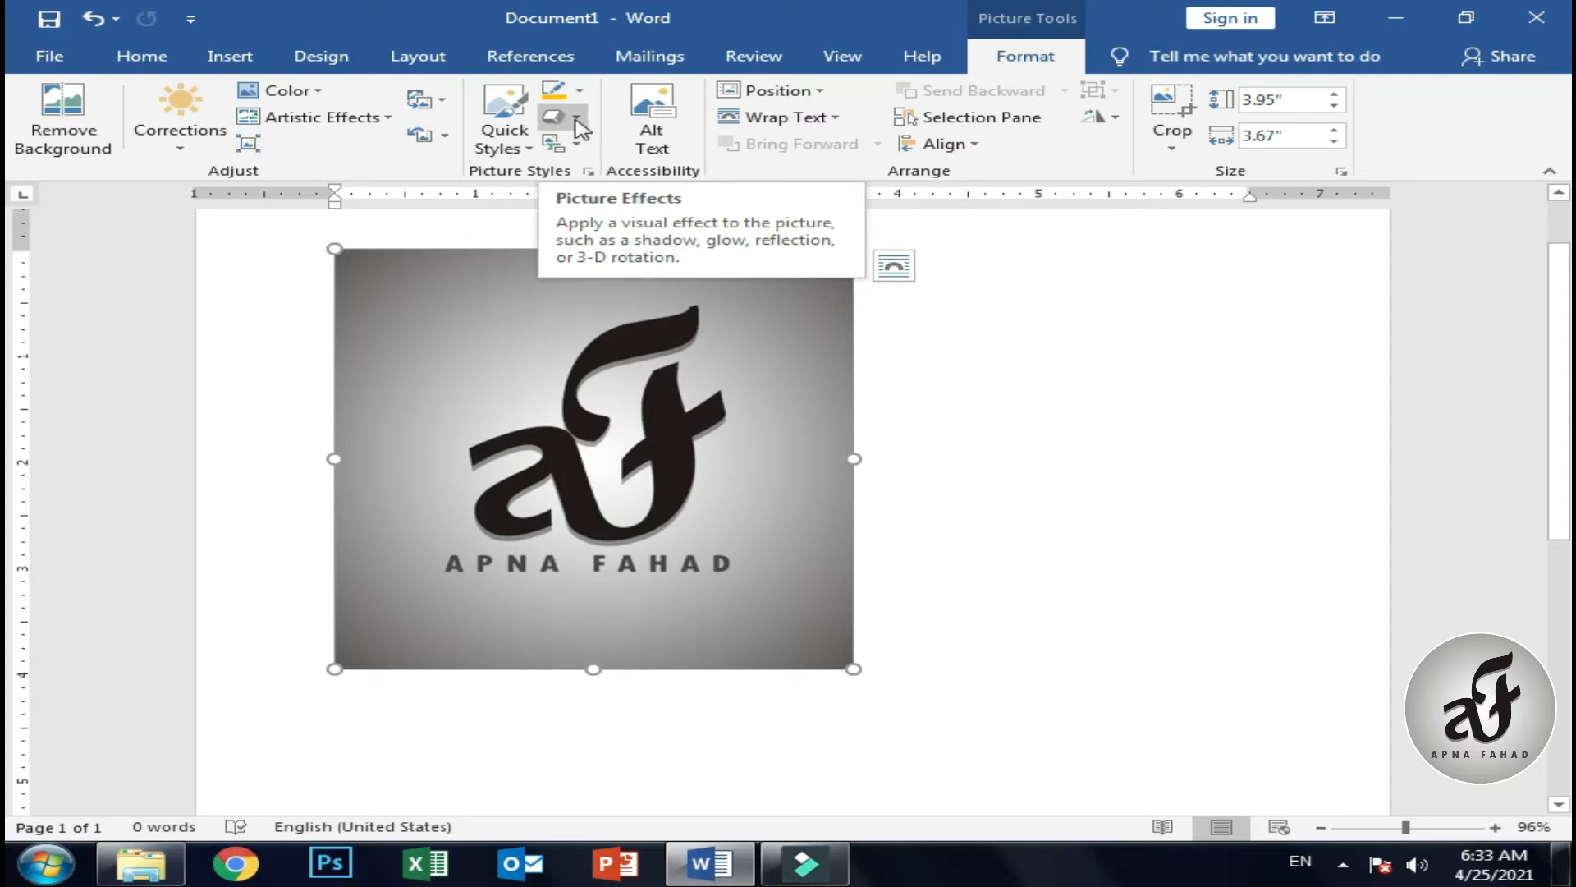
click(579, 123)
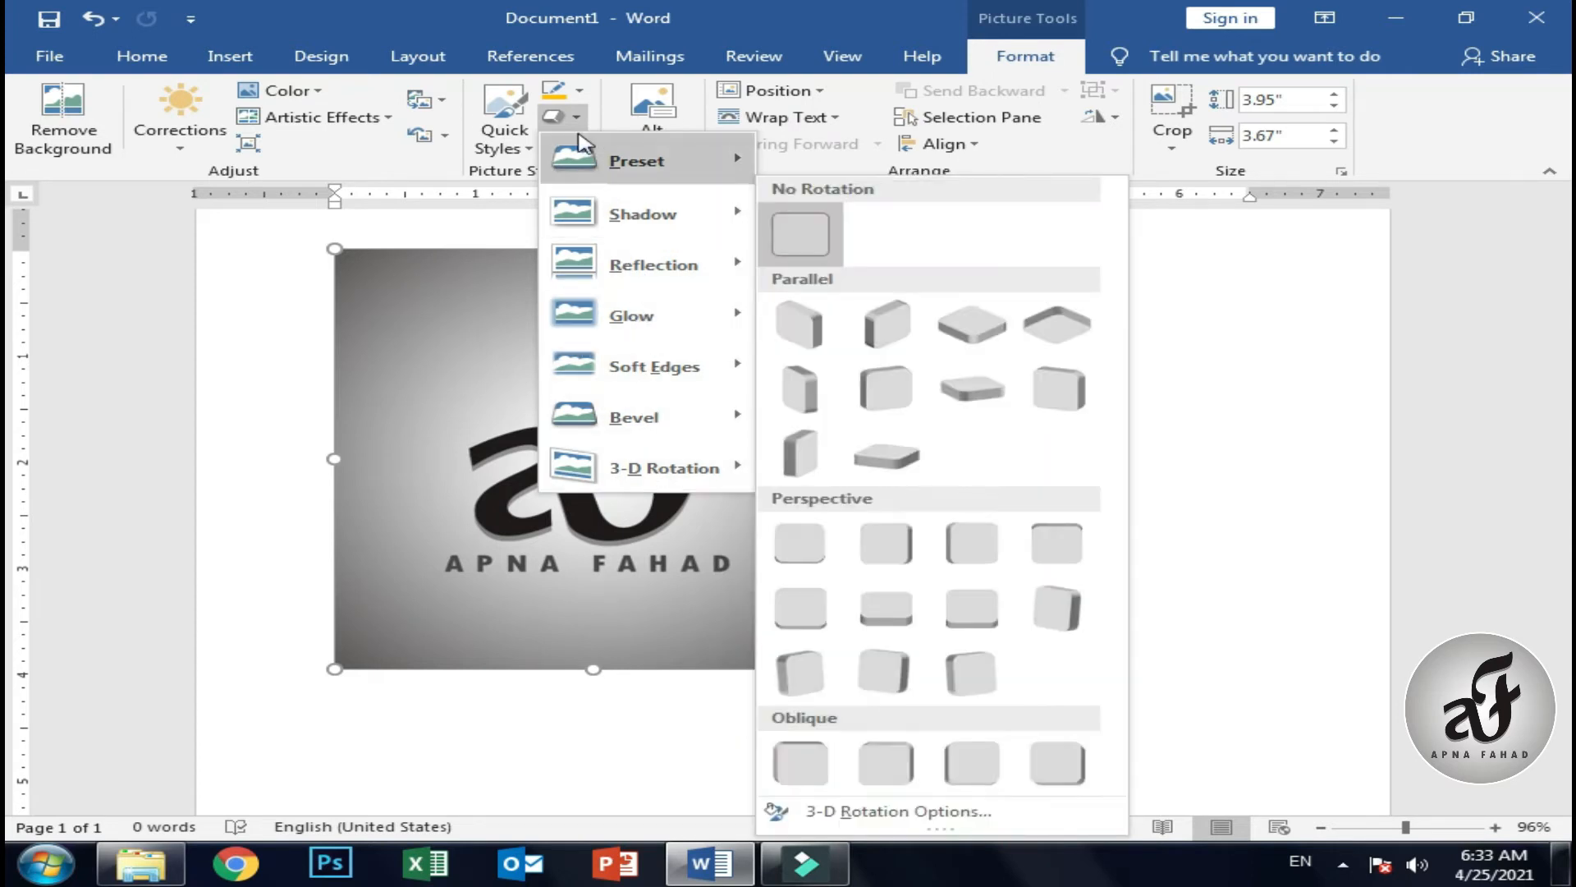
mouse_move(640, 162)
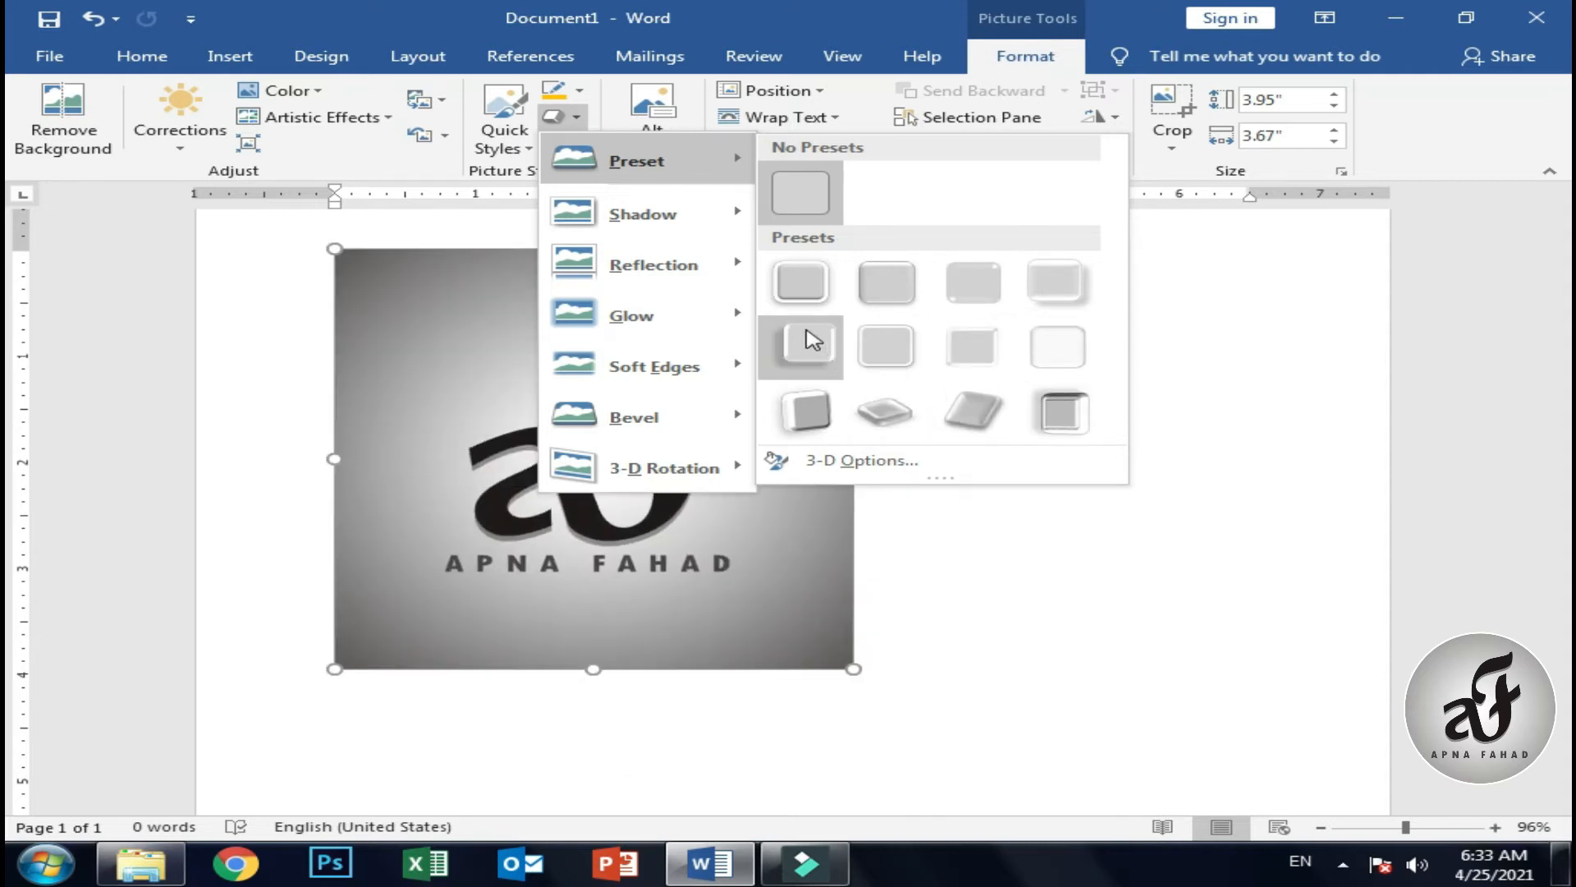
mouse_move(706, 215)
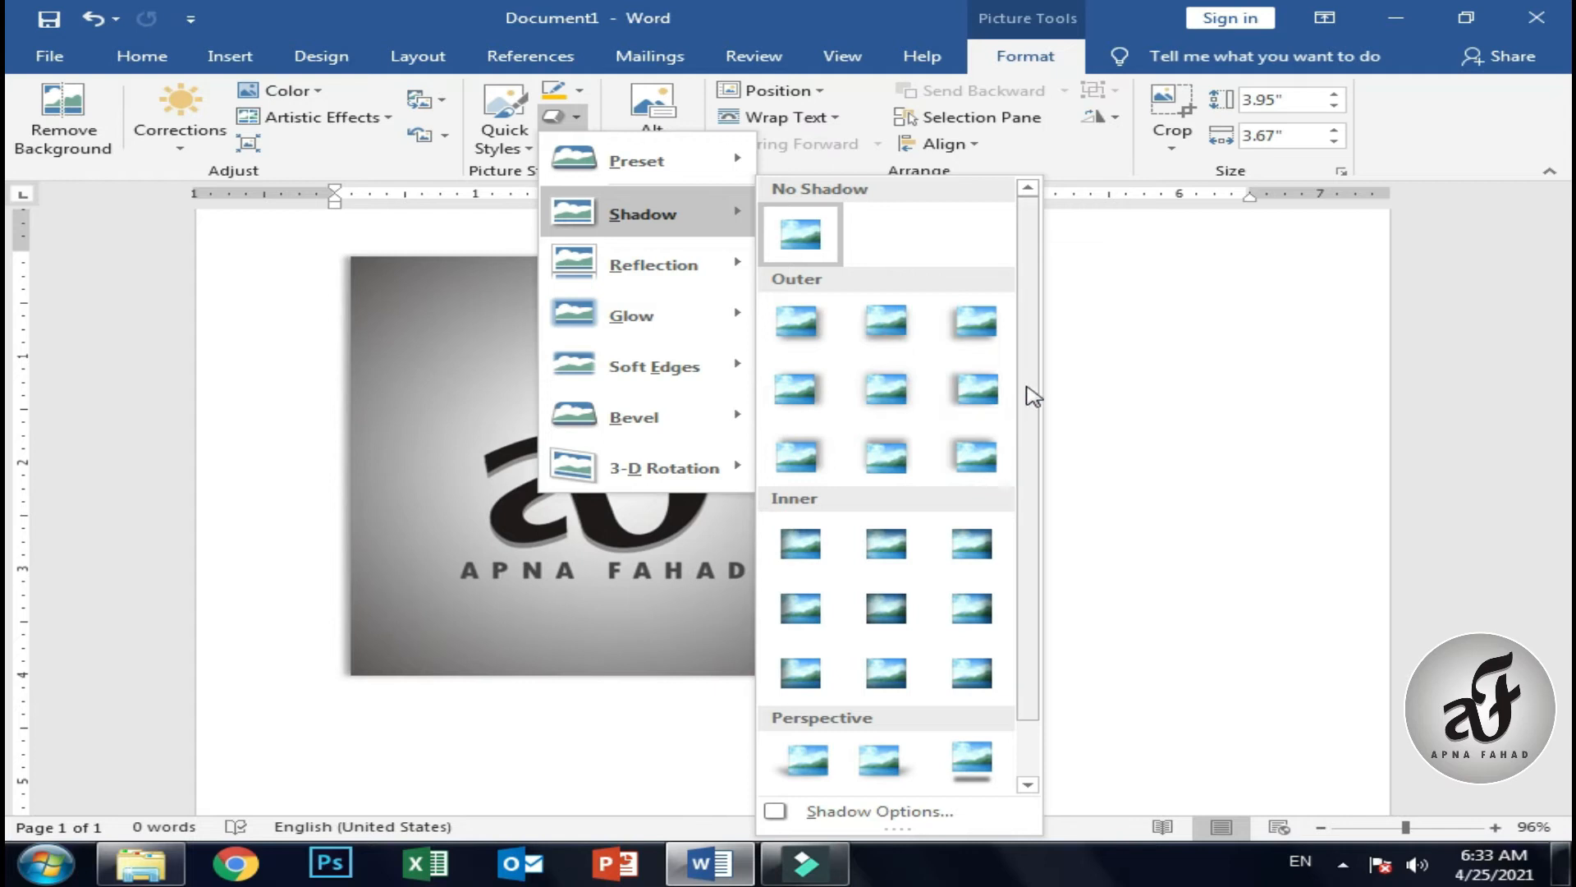
scroll(1030, 394, down, 2)
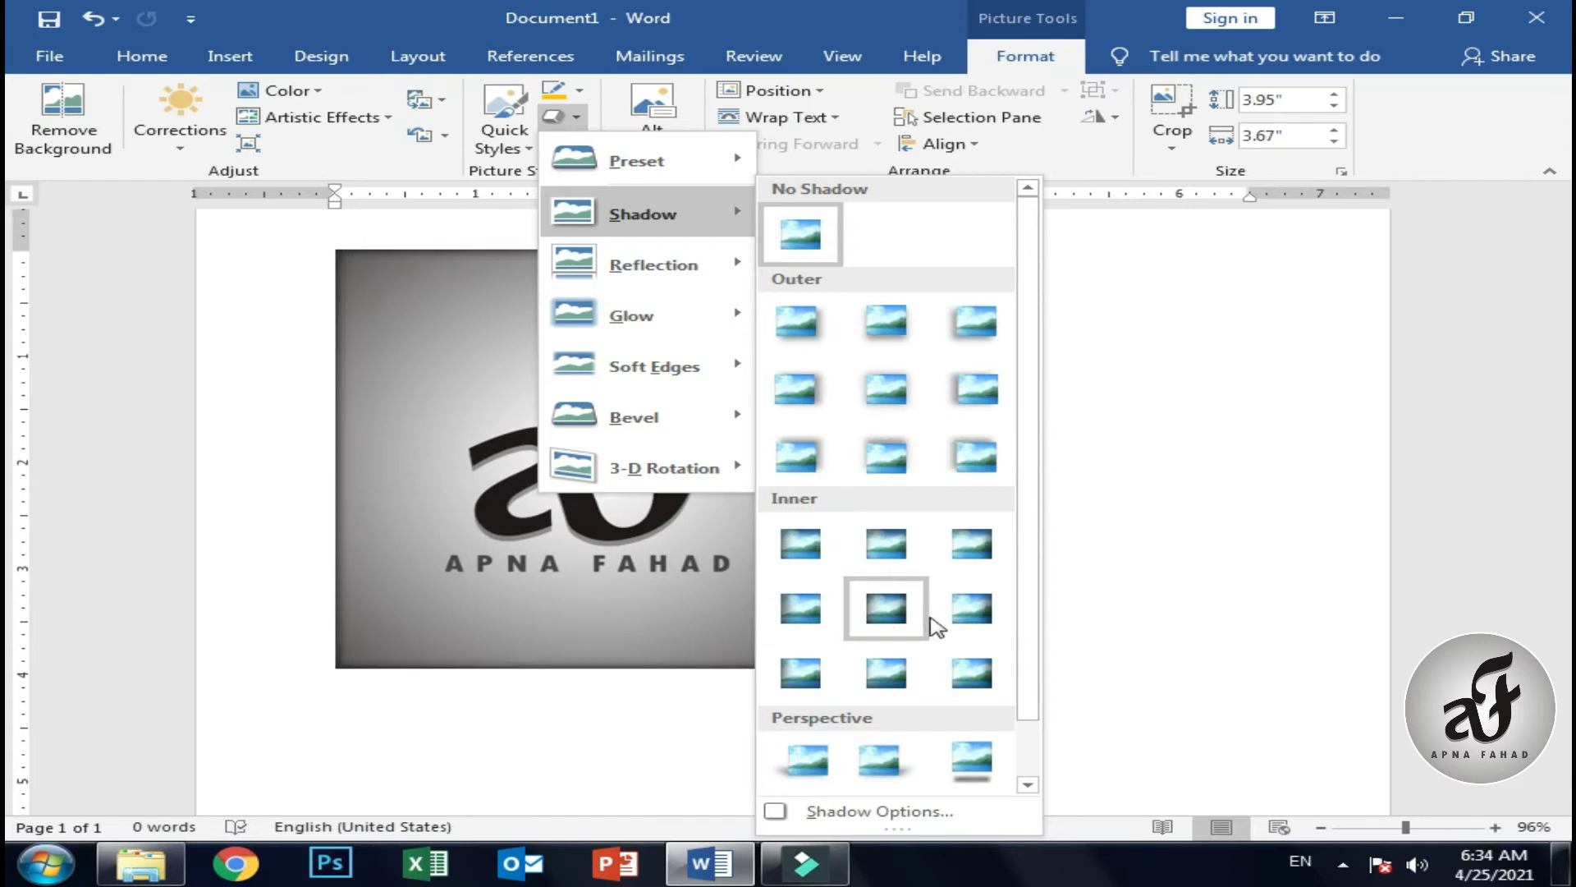
drag(1036, 608, 1000, 654)
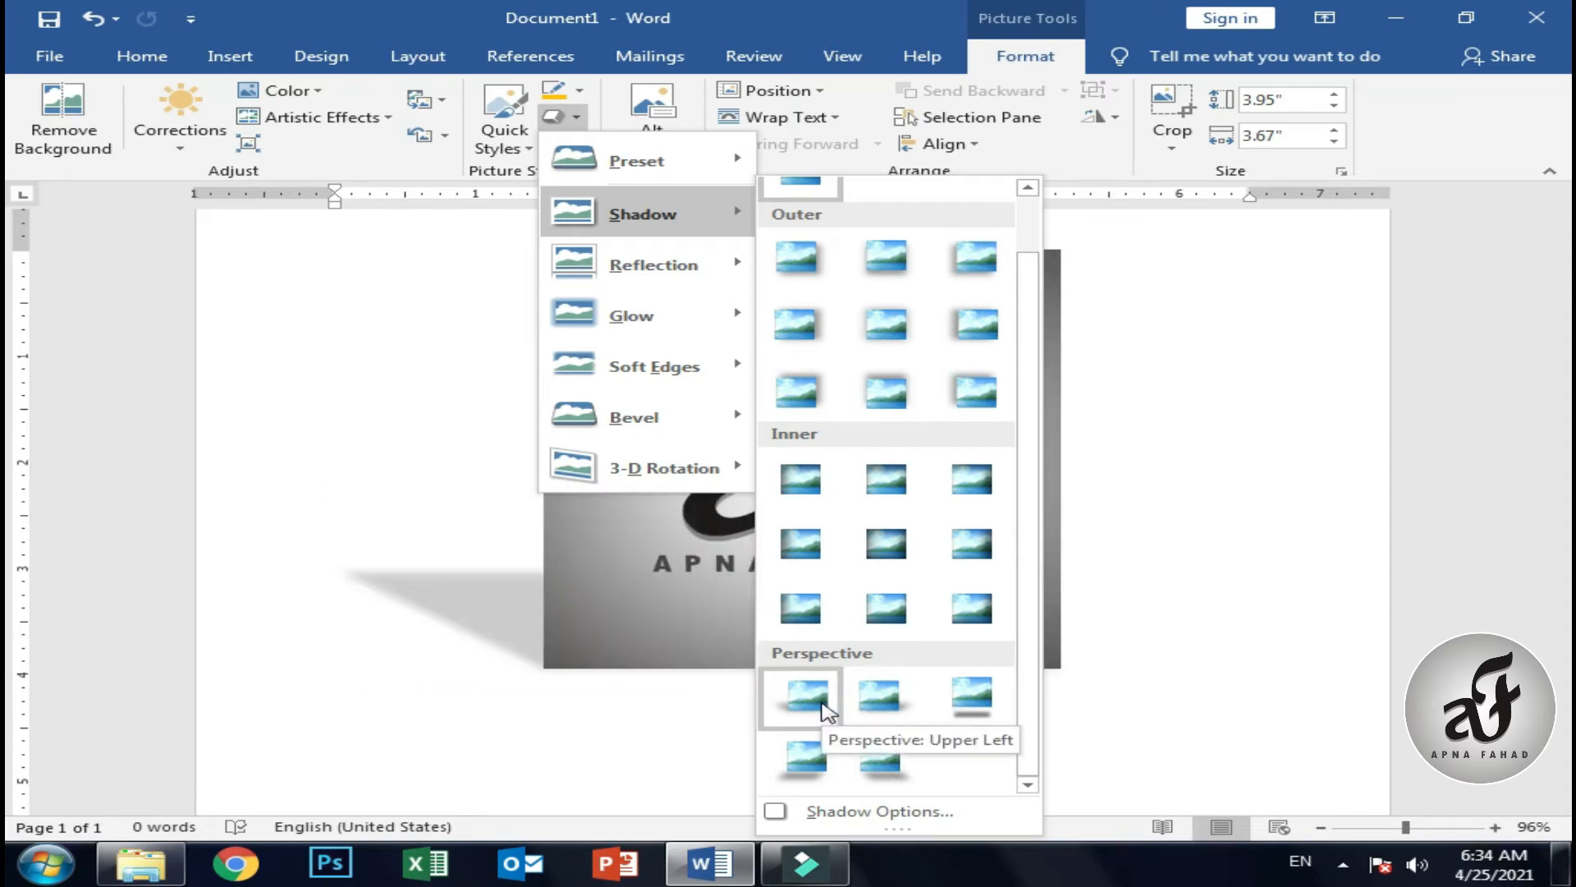
click(825, 706)
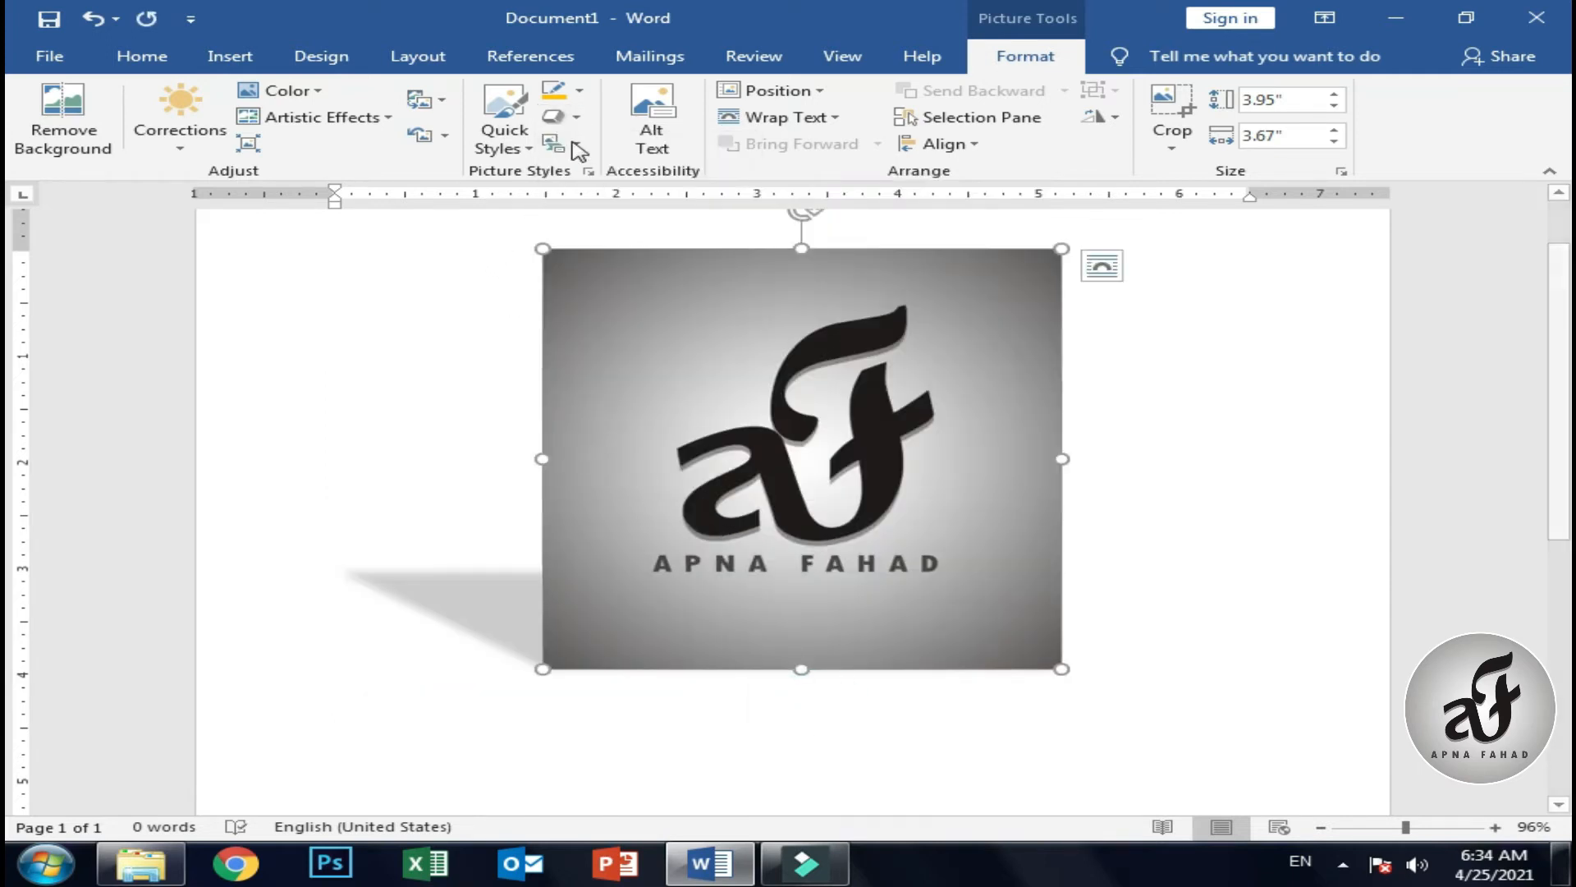
Add a reflection to the picture using the variation in the third row, third column.
click(556, 117)
mouse_move(698, 279)
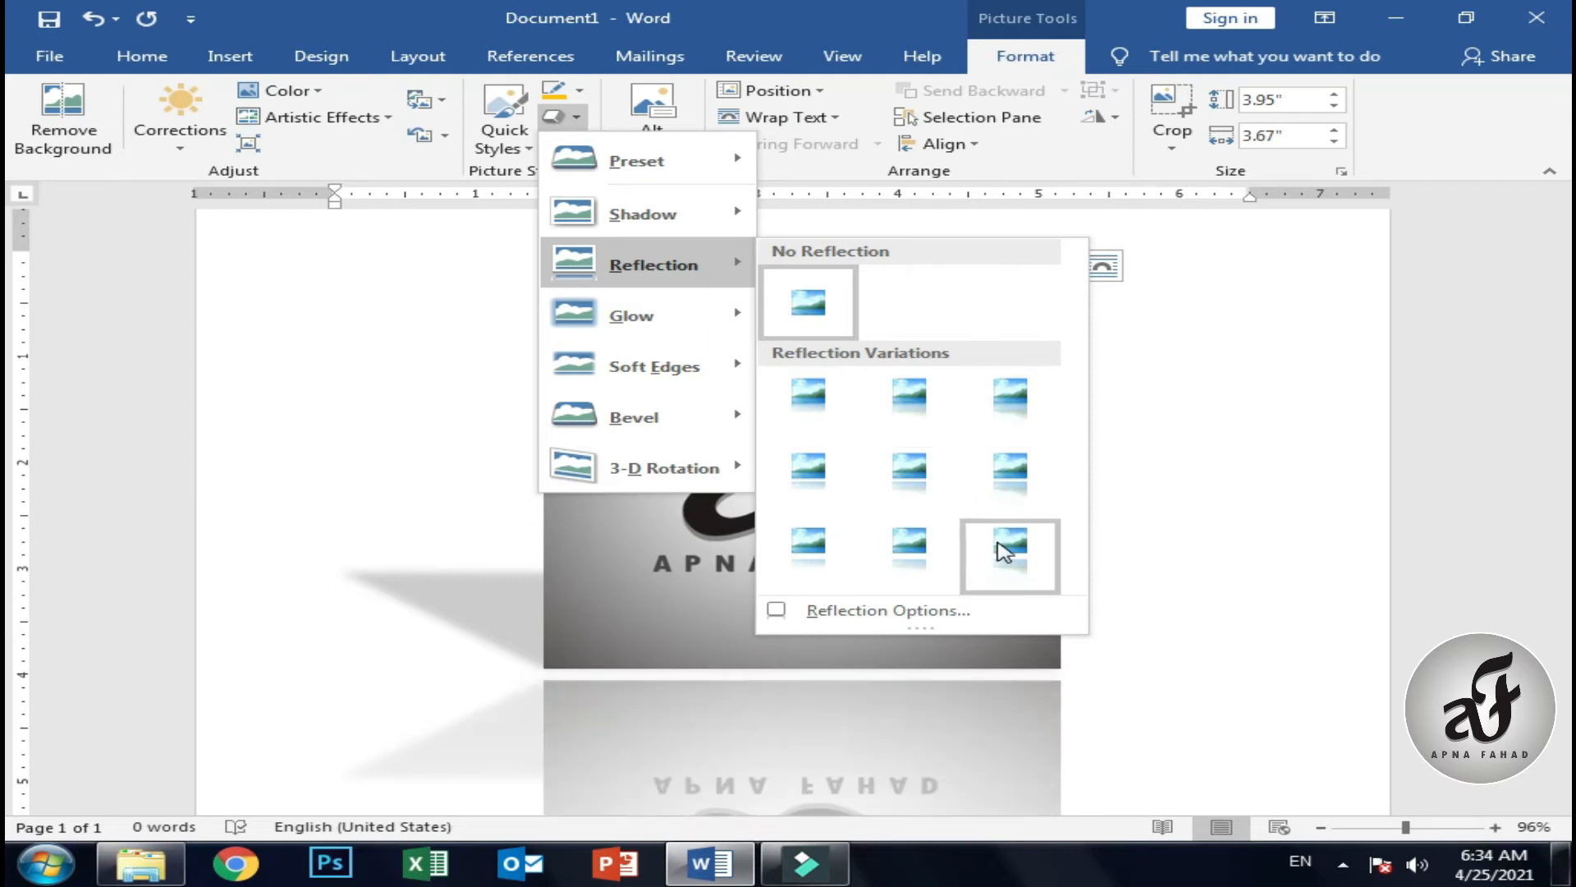
click(1003, 552)
scroll(586, 493, down, 3)
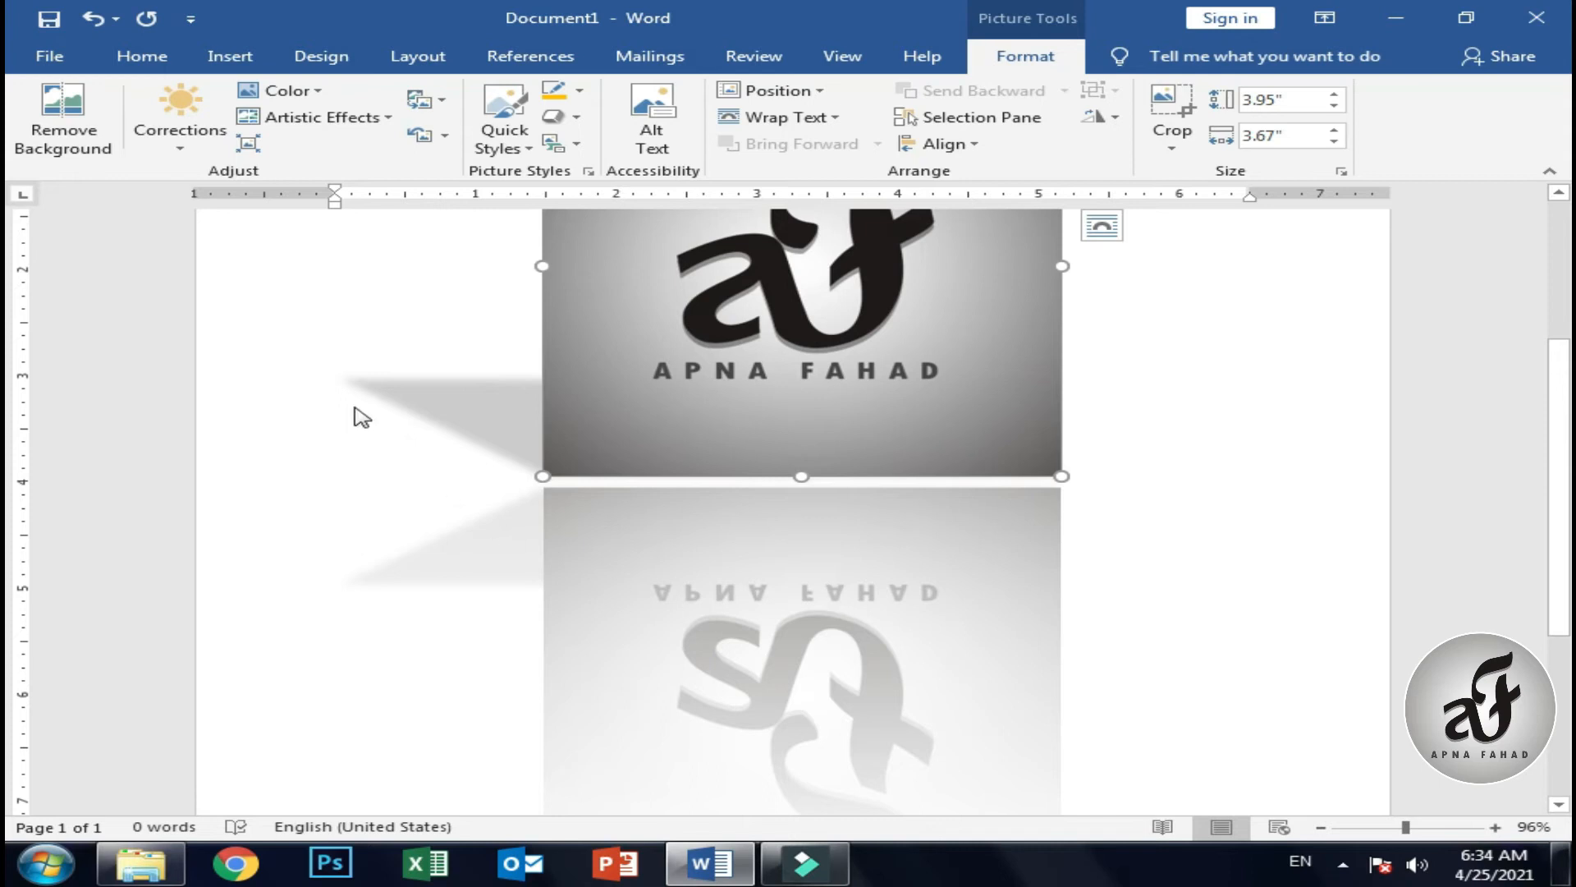
Remove both the reflection and the shadow from the picture.
click(575, 123)
mouse_move(648, 271)
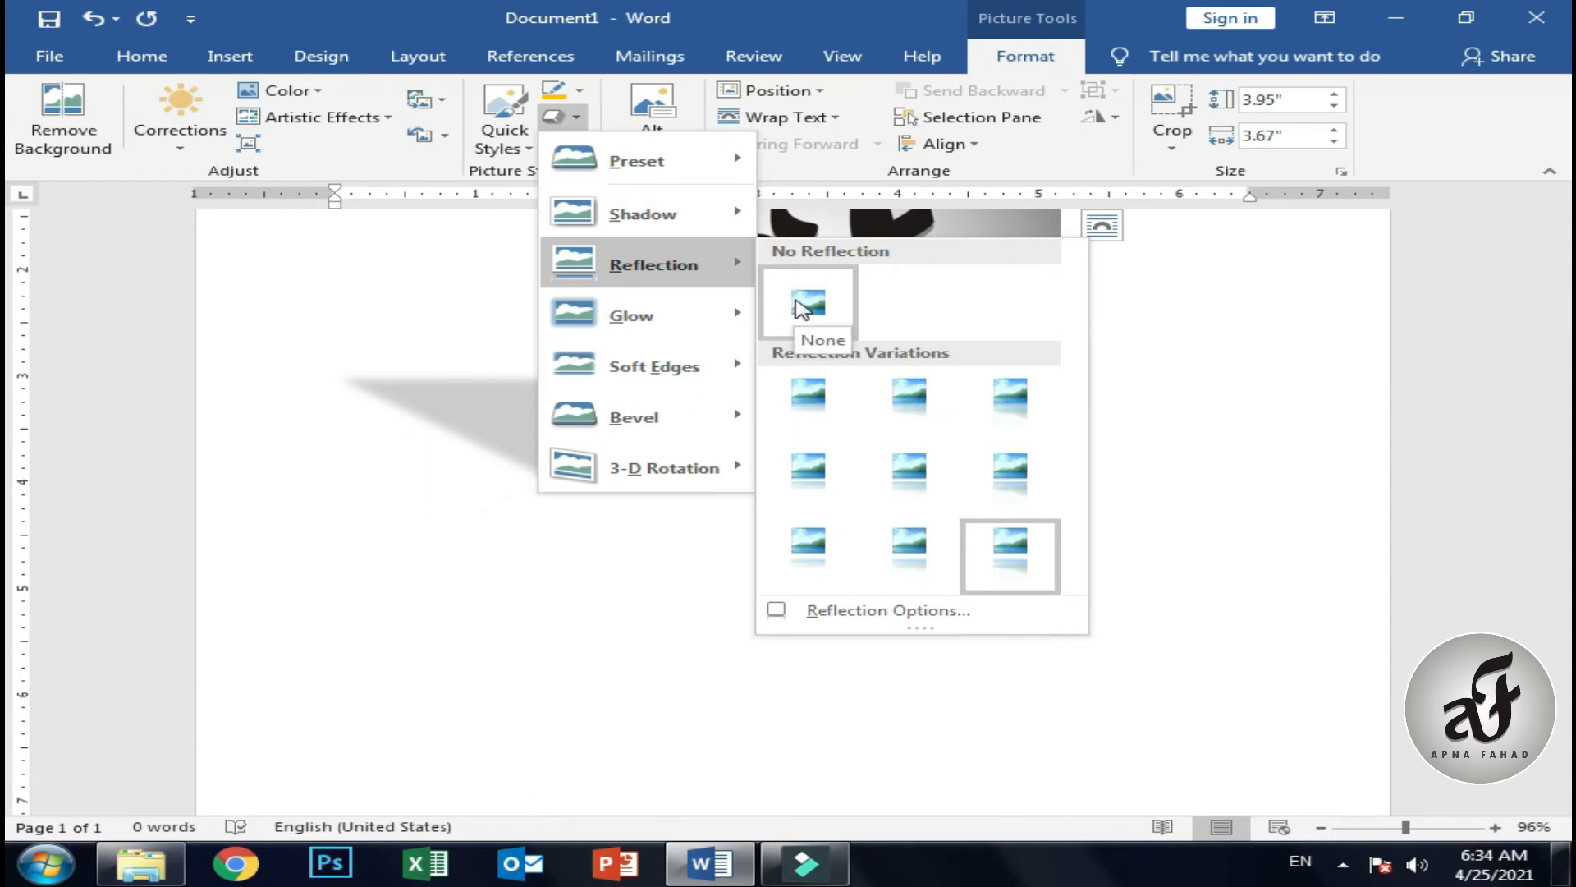
click(800, 308)
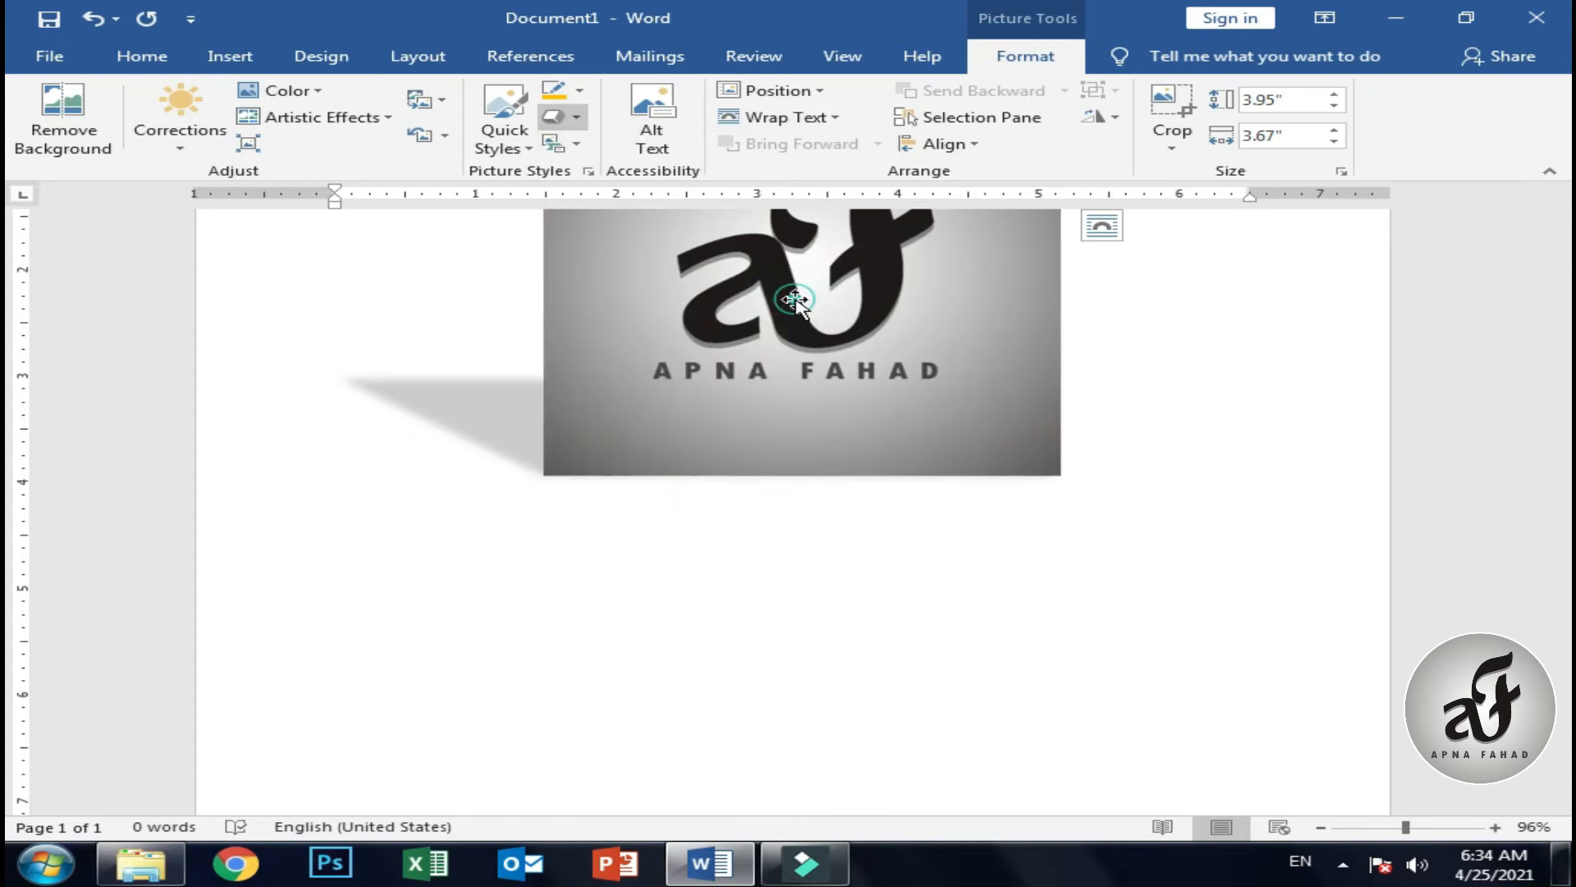
click(560, 116)
click(706, 213)
click(796, 232)
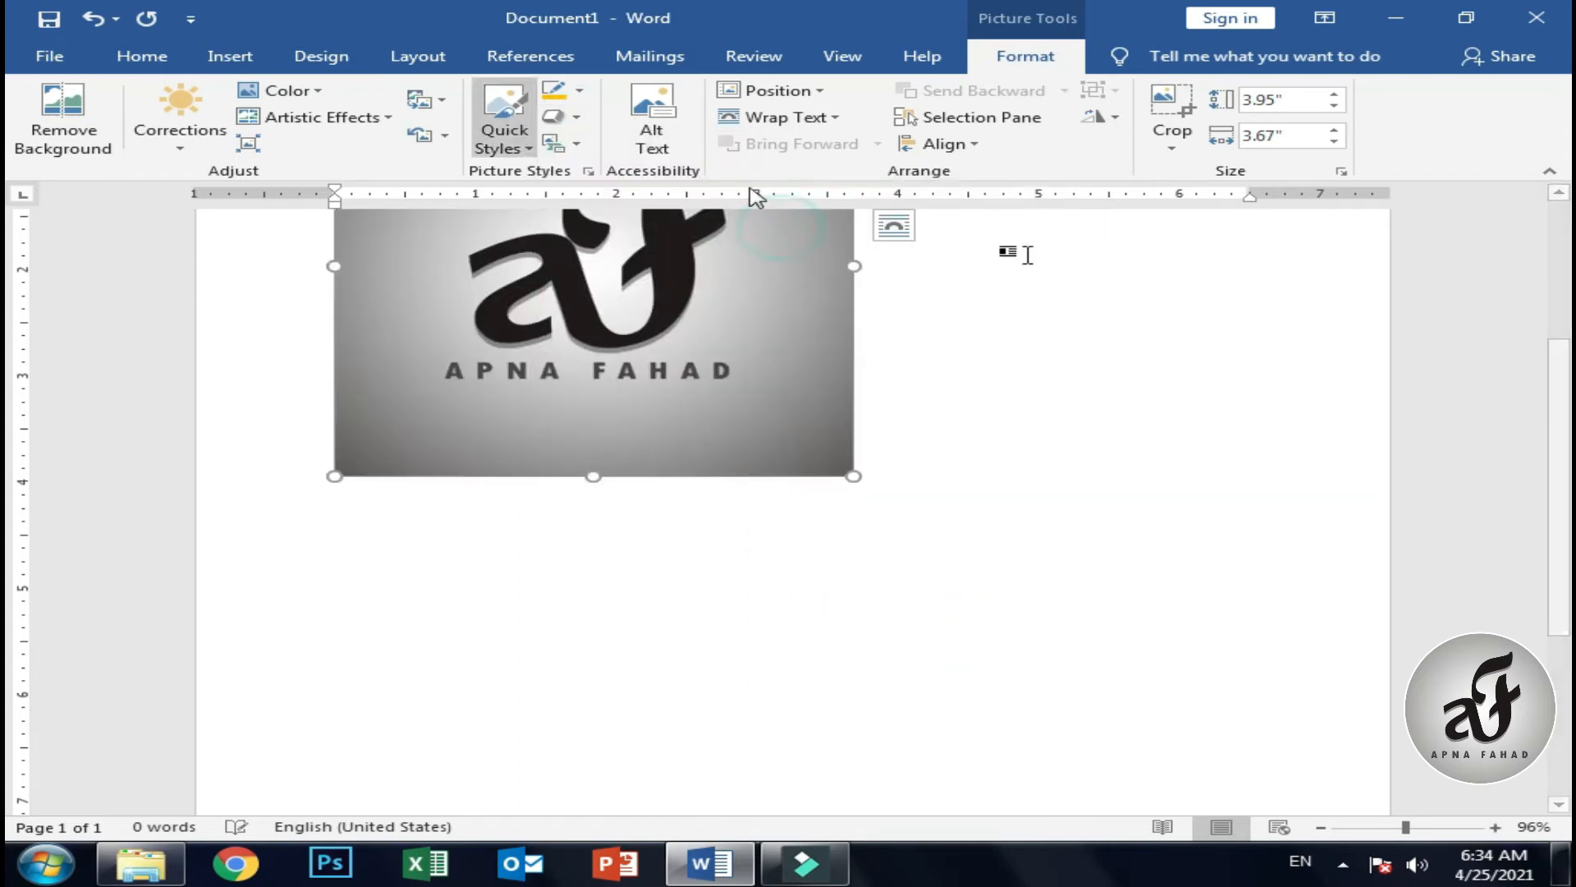
scroll(9, 431, up, 5)
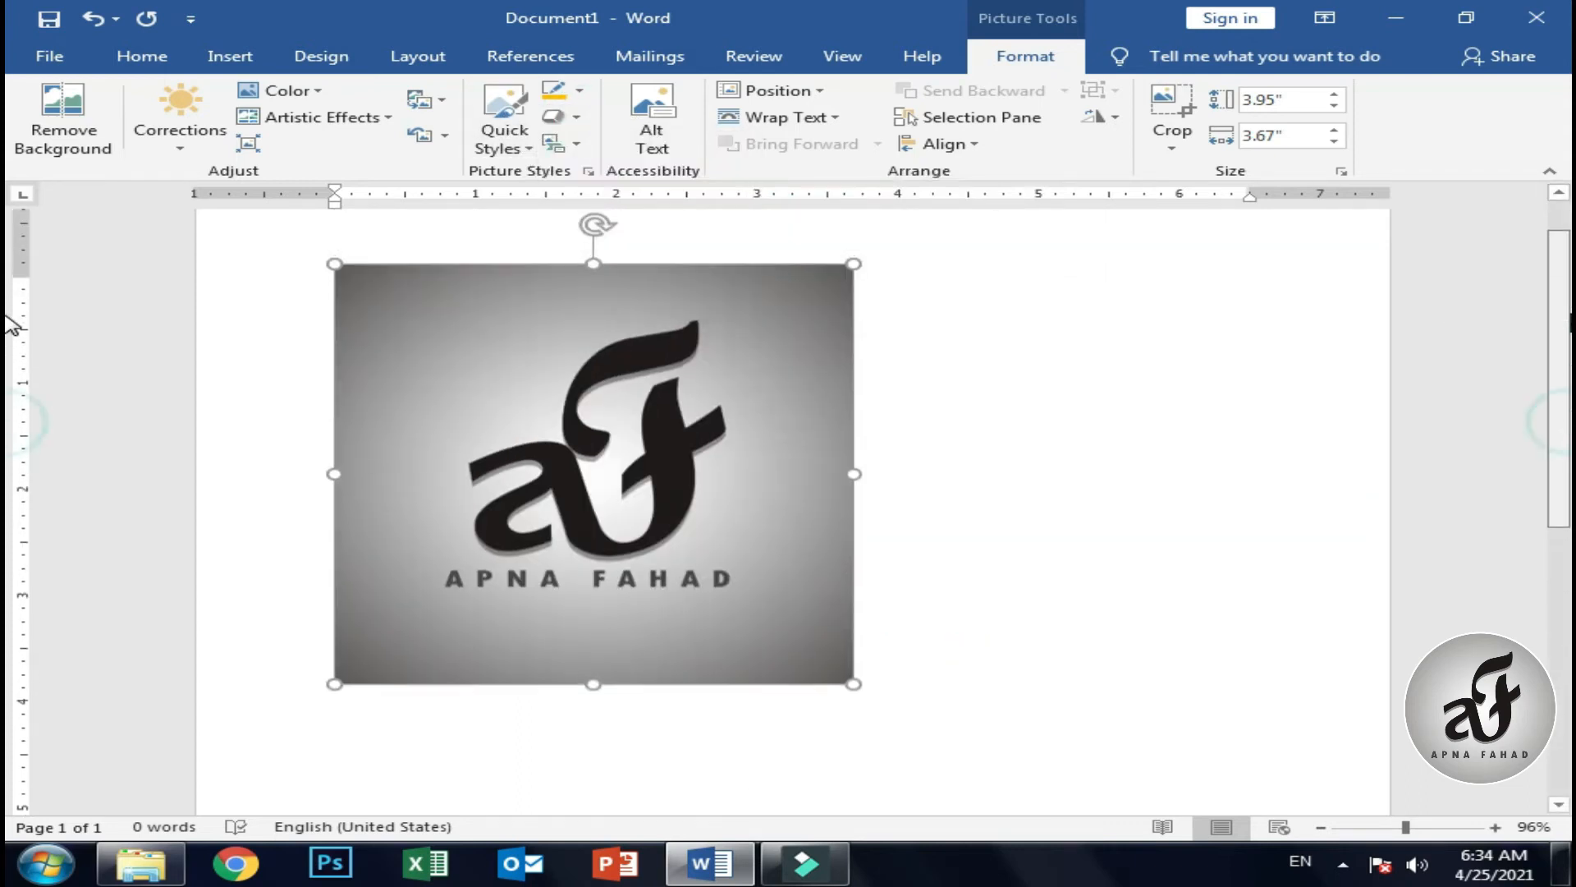
Preview the glow and soft edge variations, and apply the bevel in the third row, third column to the picture.
click(558, 116)
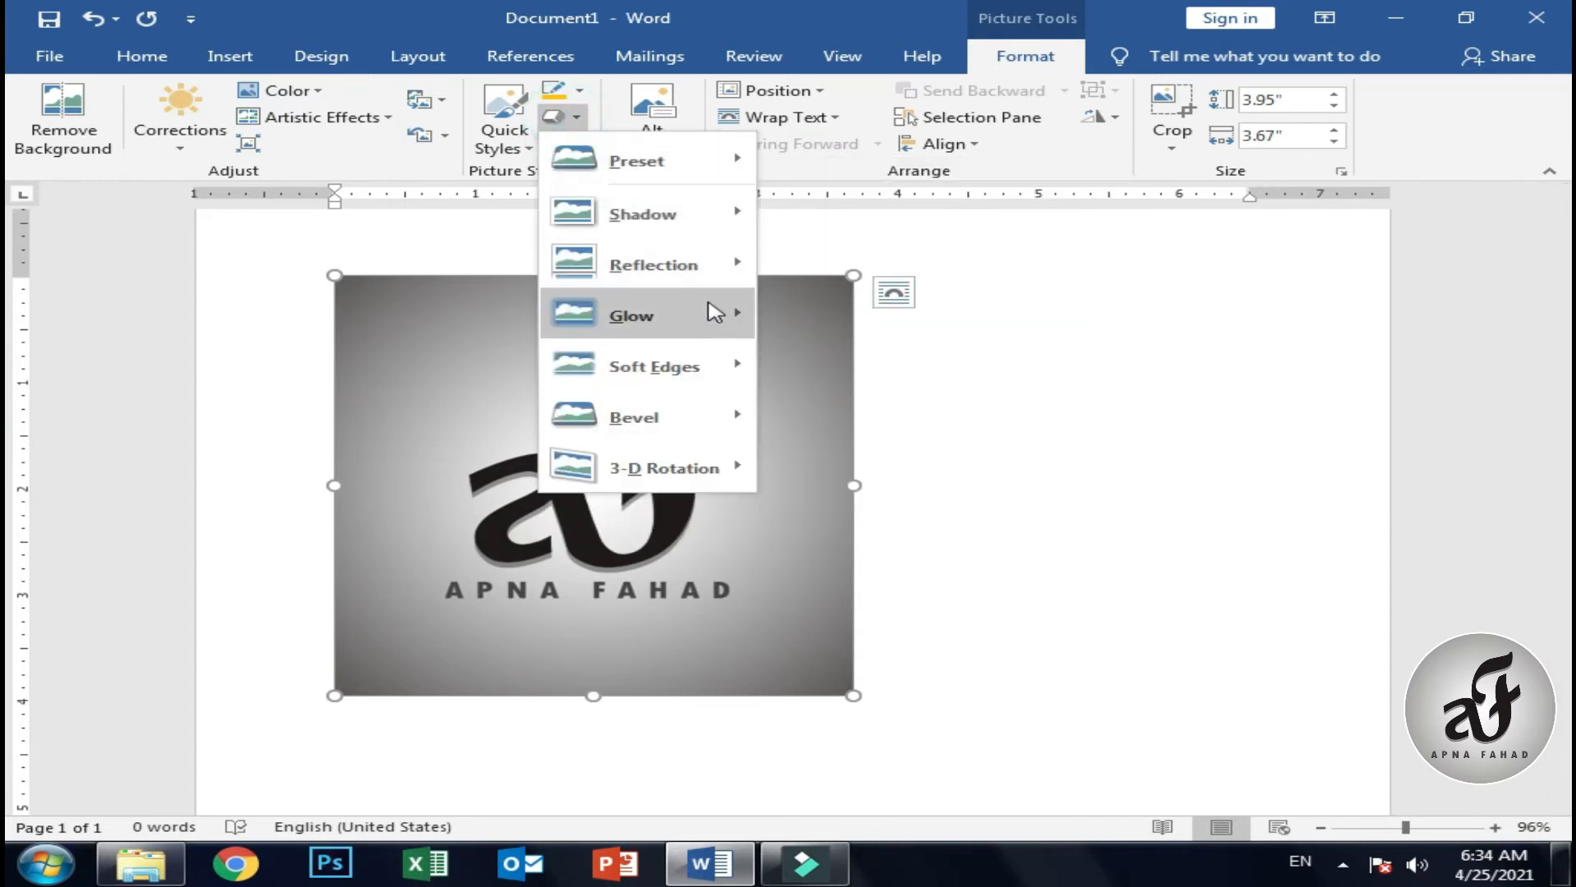
mouse_move(715, 316)
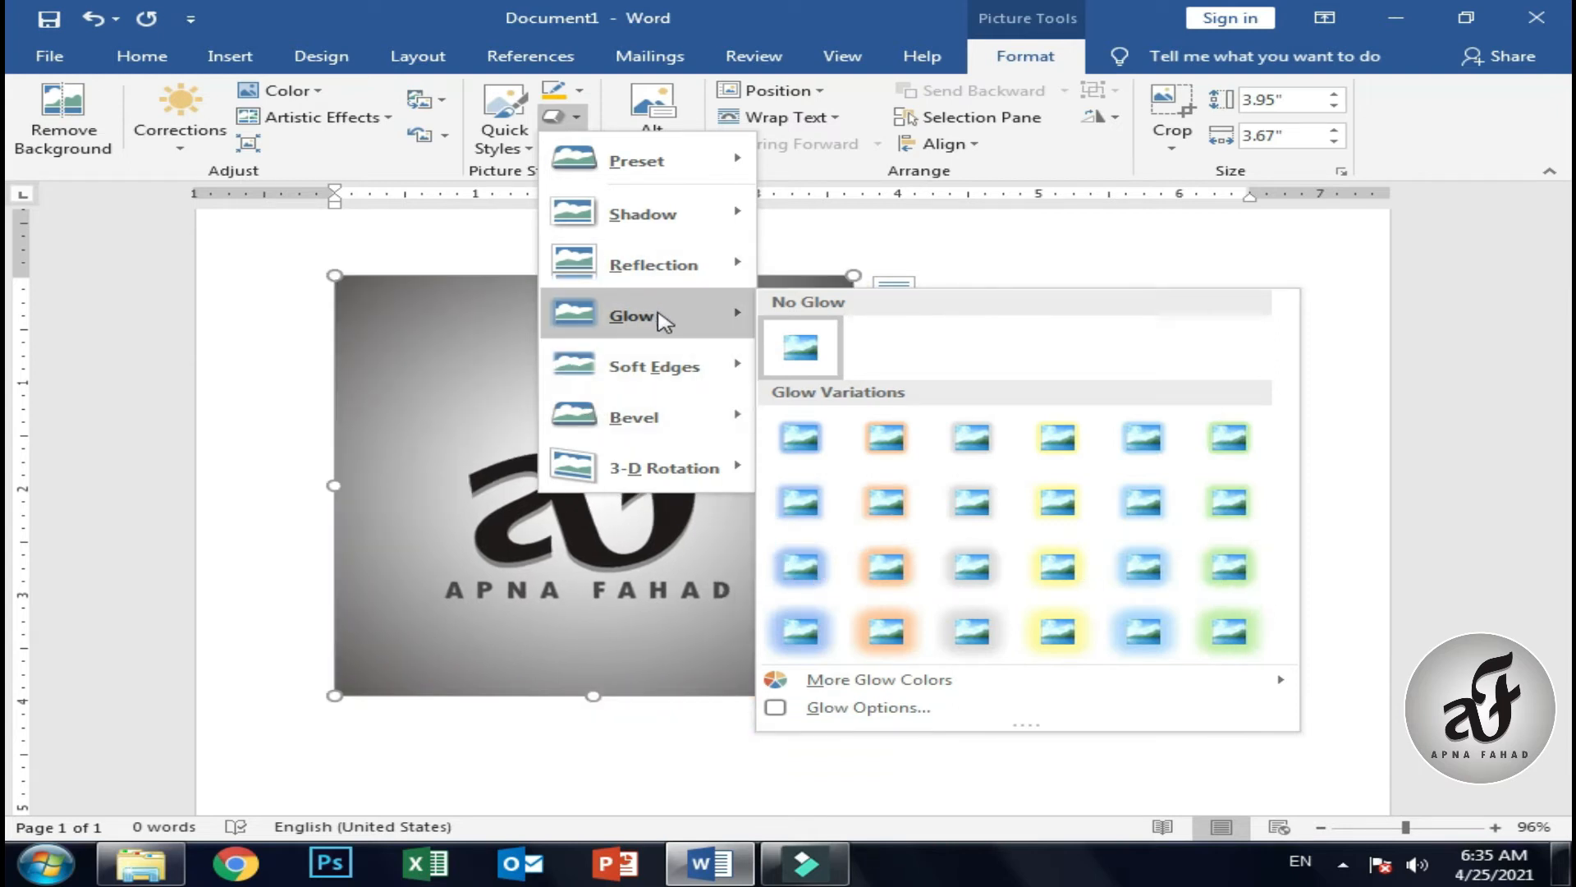
mouse_move(714, 373)
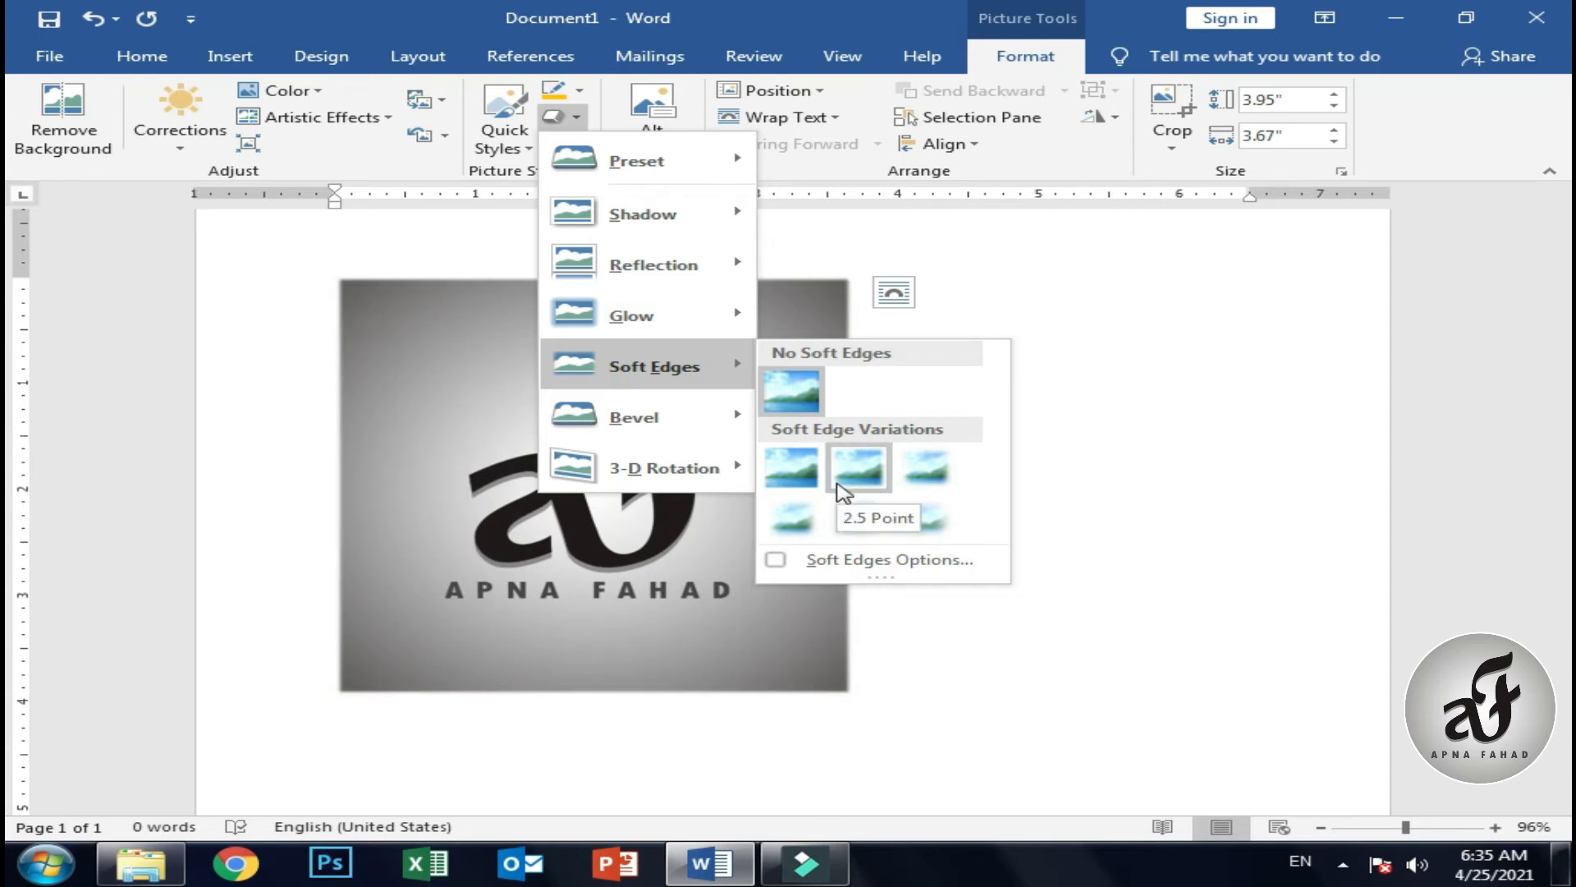
mouse_move(625, 420)
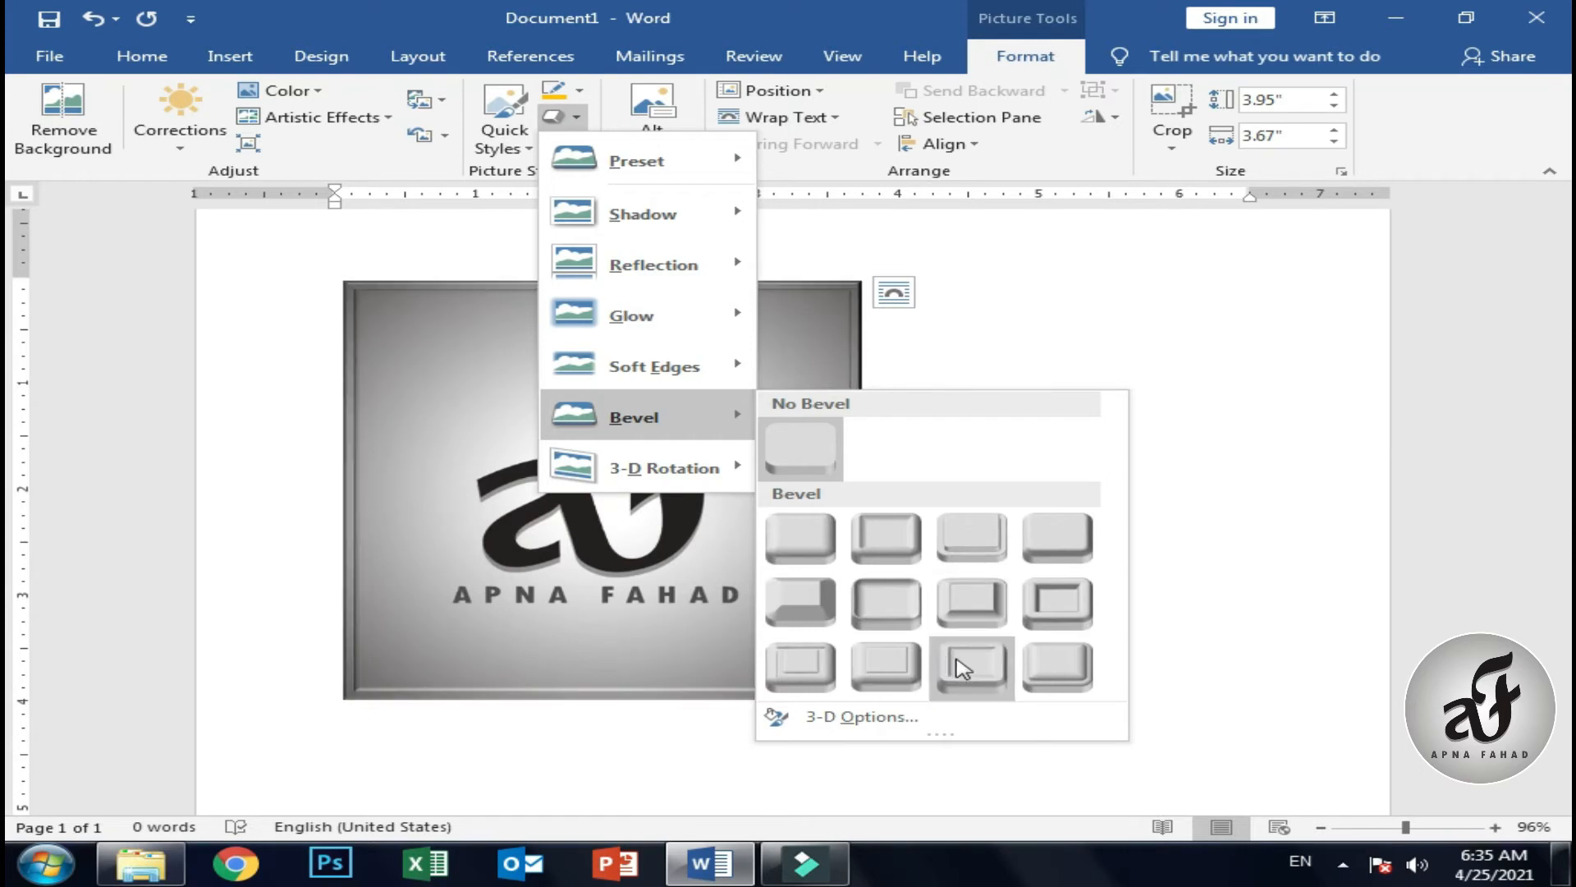
click(962, 669)
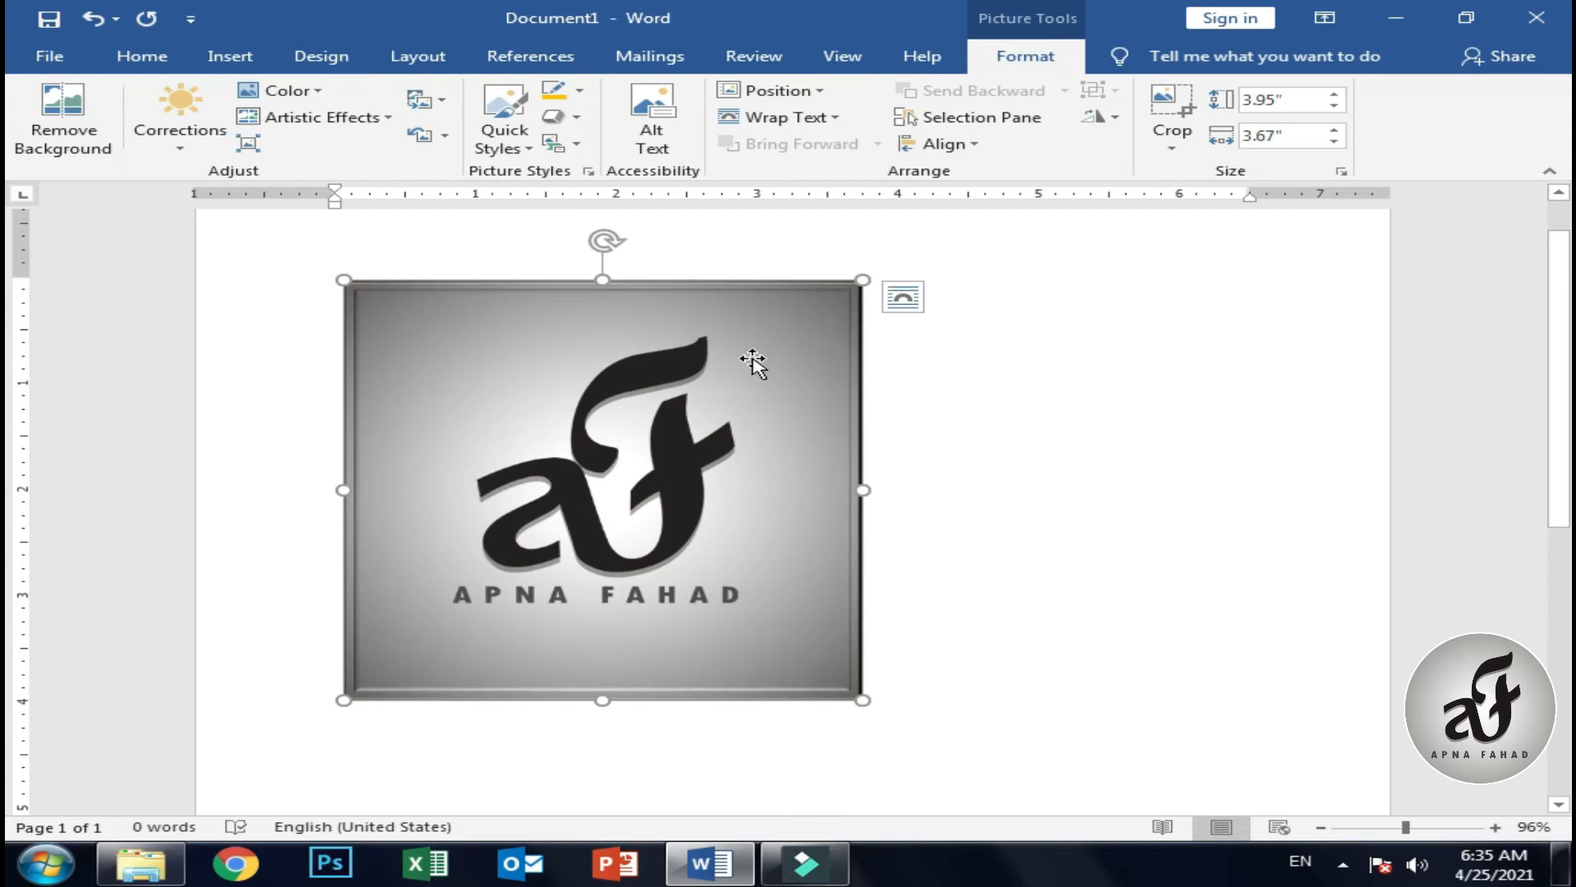
Remove the bevel from the picture.
click(555, 117)
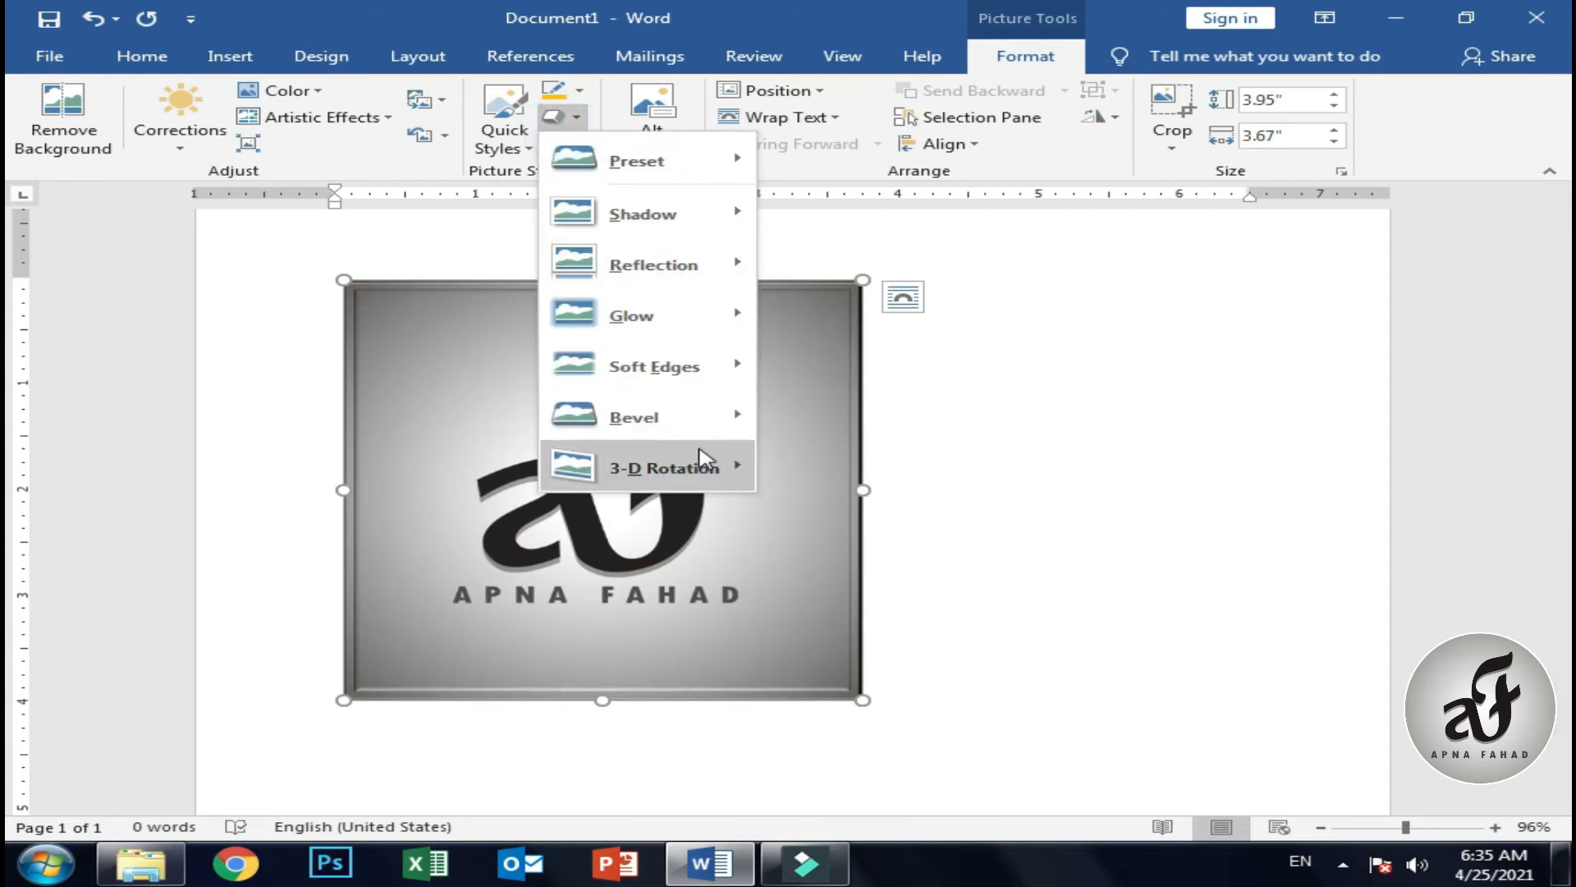
mouse_move(742, 422)
click(790, 443)
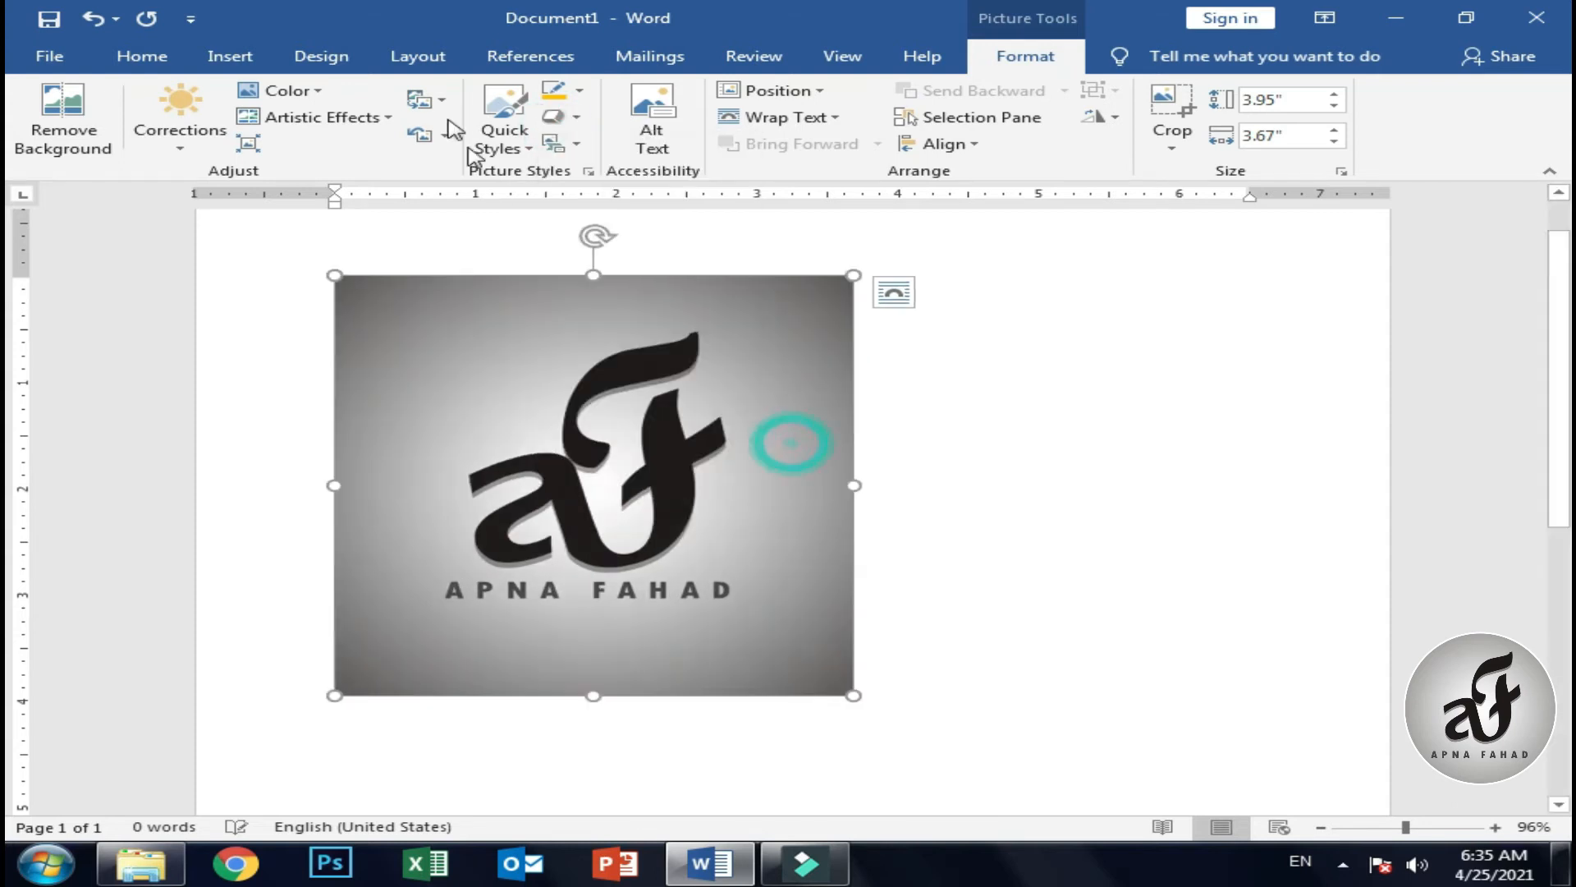
Look over the 3-D rotation effects and the available picture layouts without applying any.
click(554, 116)
mouse_move(692, 476)
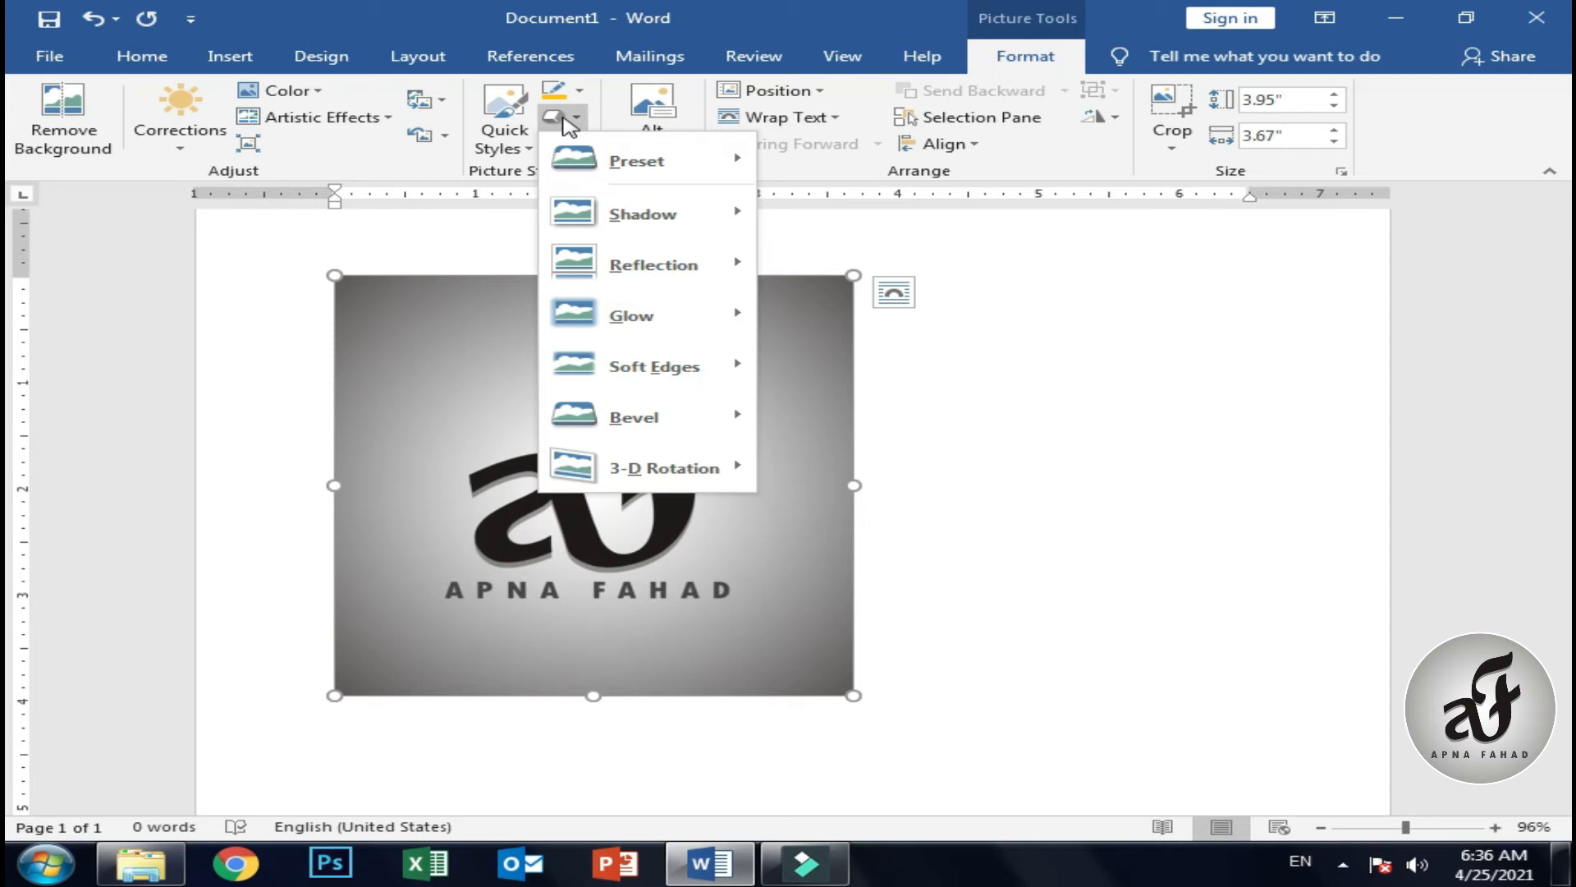
click(566, 119)
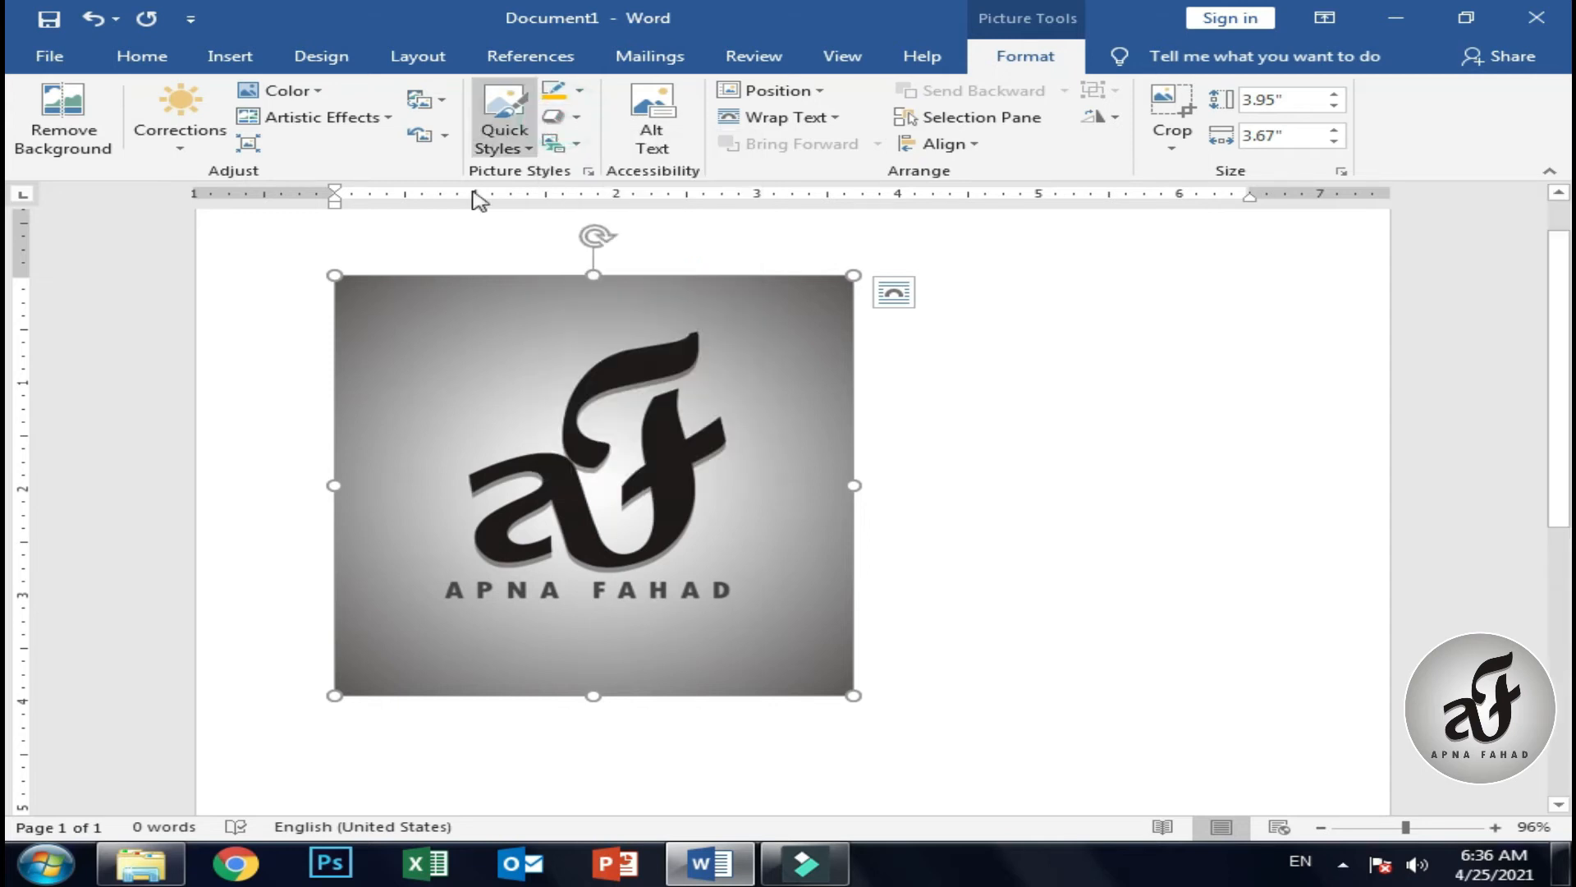
click(572, 150)
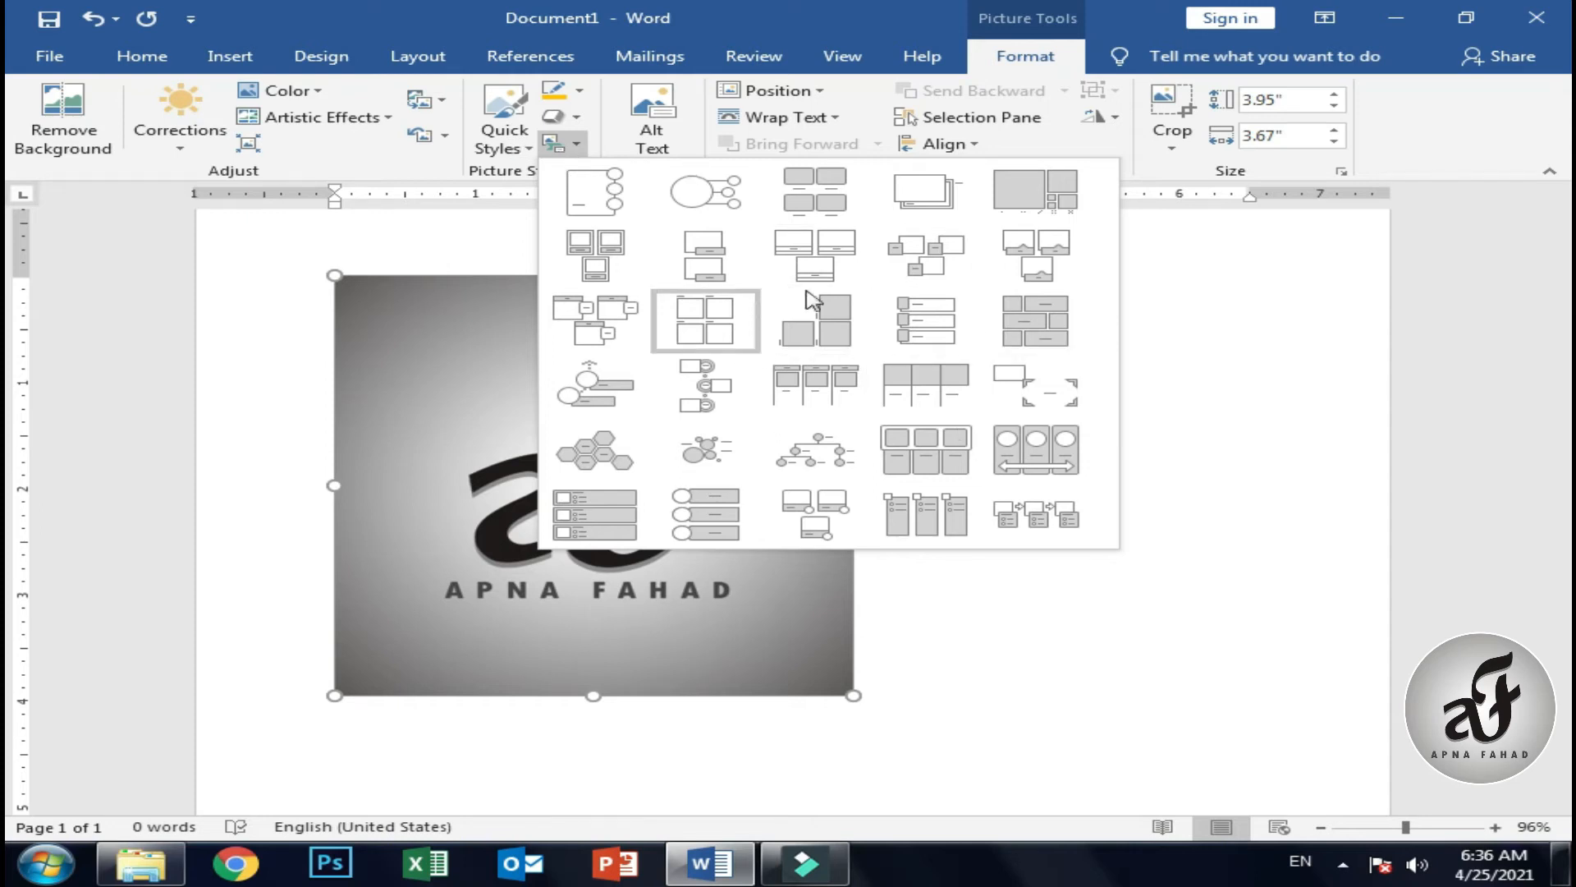
click(572, 150)
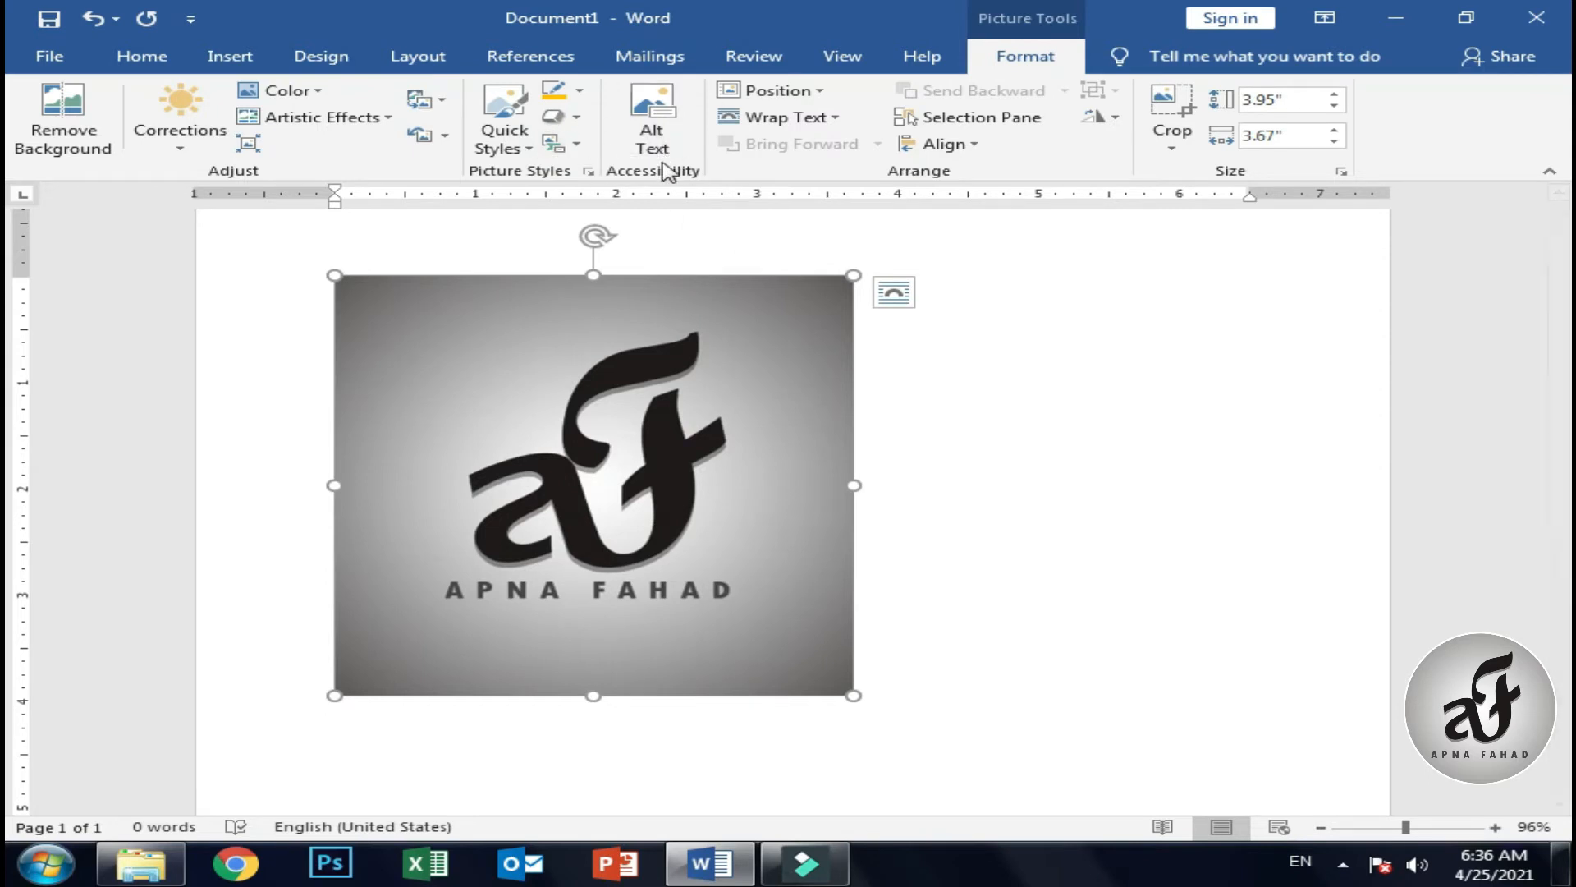
View the picture's alt text, dismiss the Windows activation notice, and close the alt text settings.
click(653, 121)
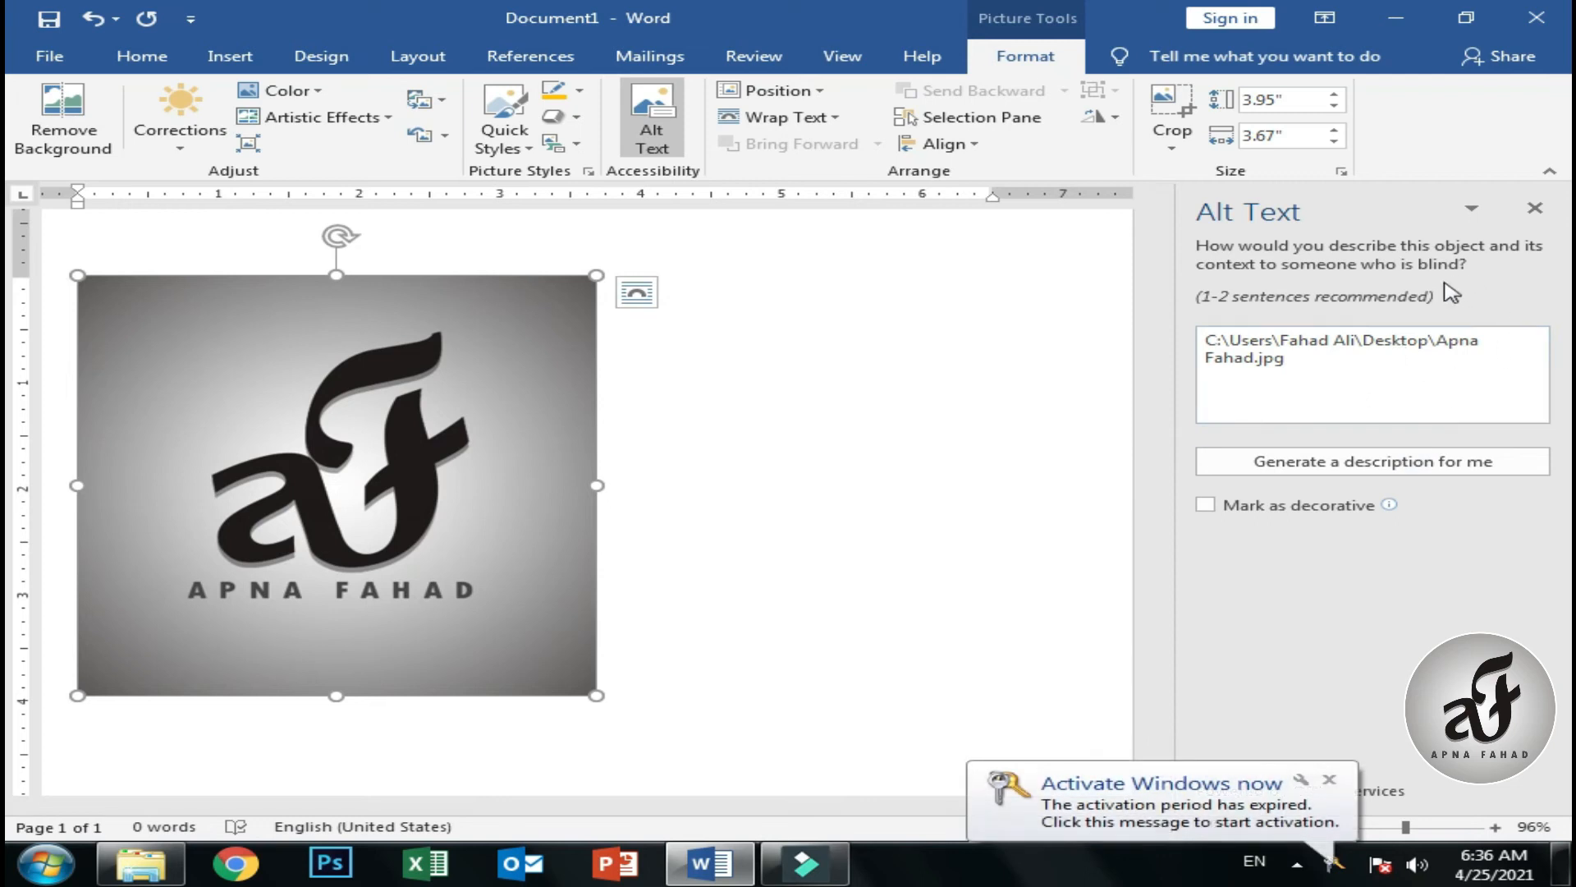
click(1327, 780)
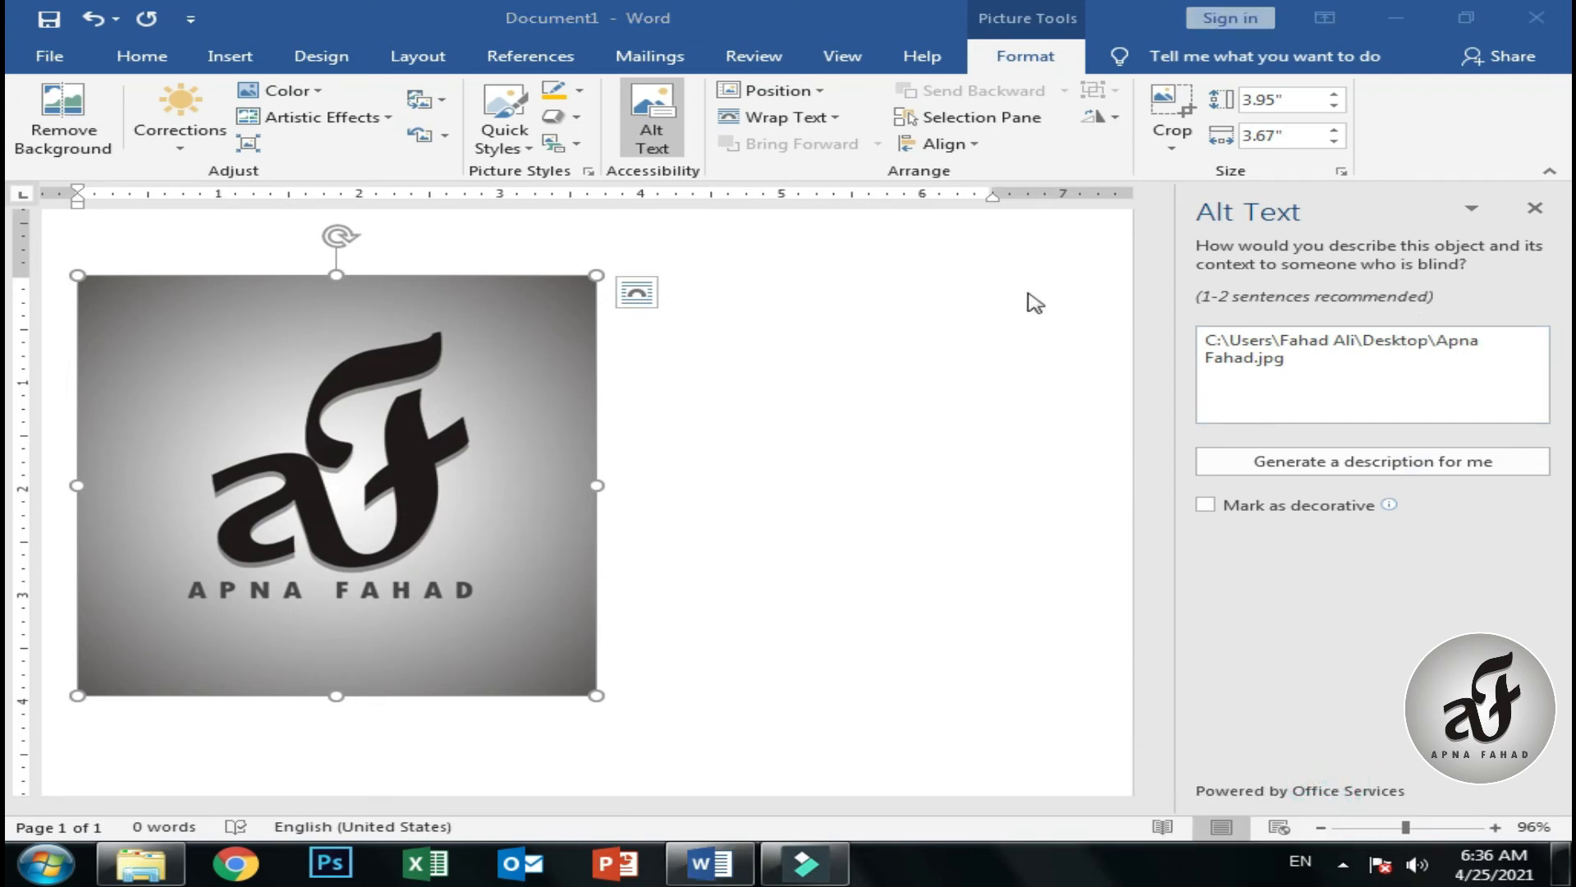
click(1535, 208)
click(1535, 208)
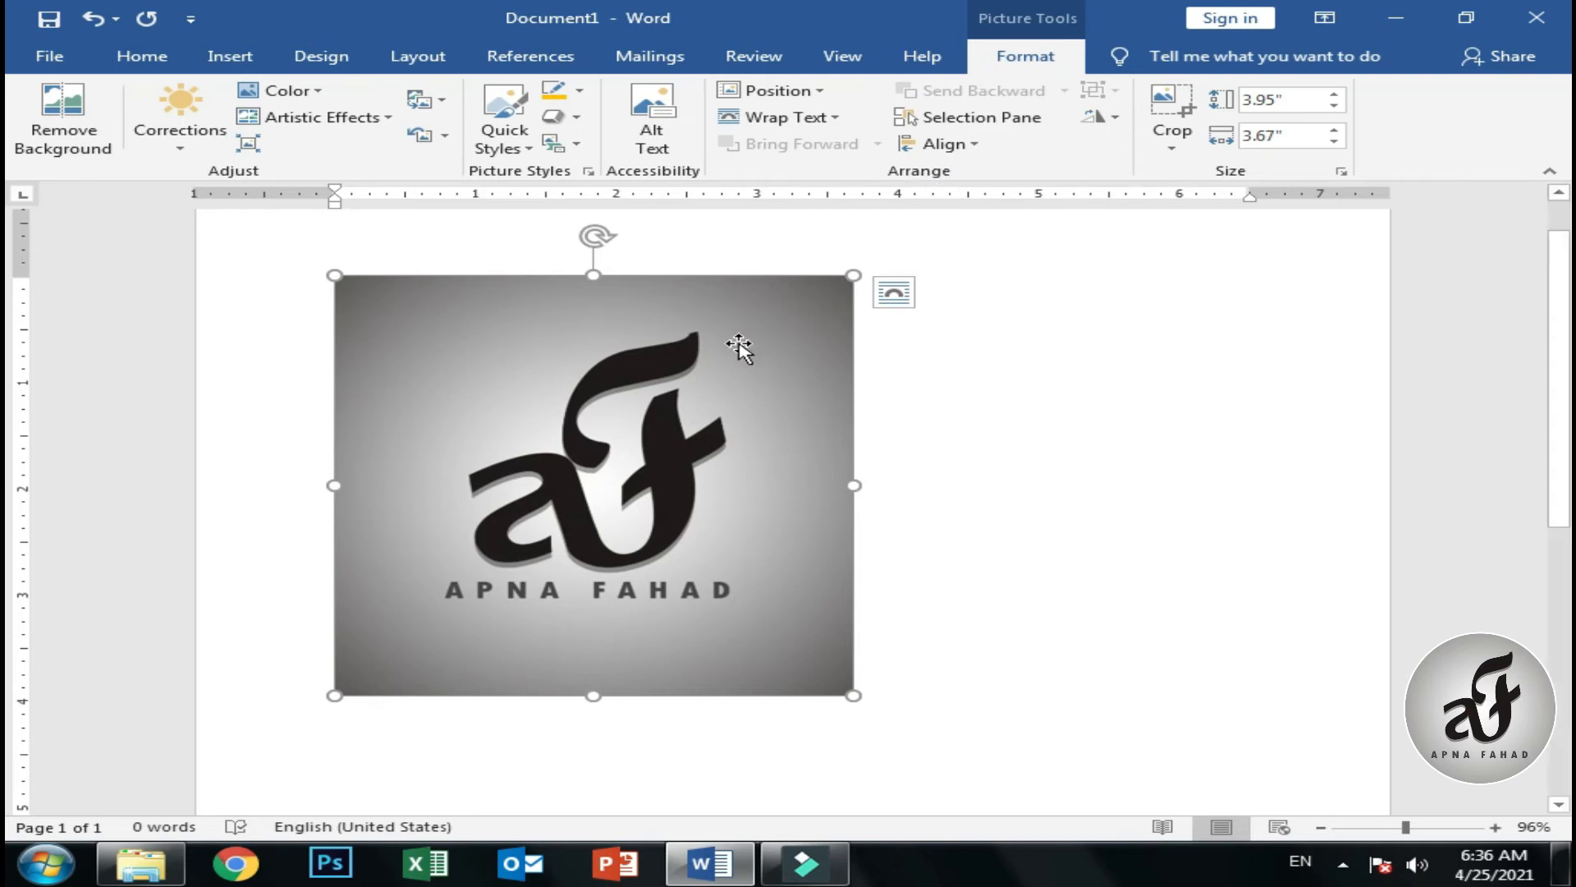
Position the picture at the bottom left of the page with square text wrapping.
click(788, 92)
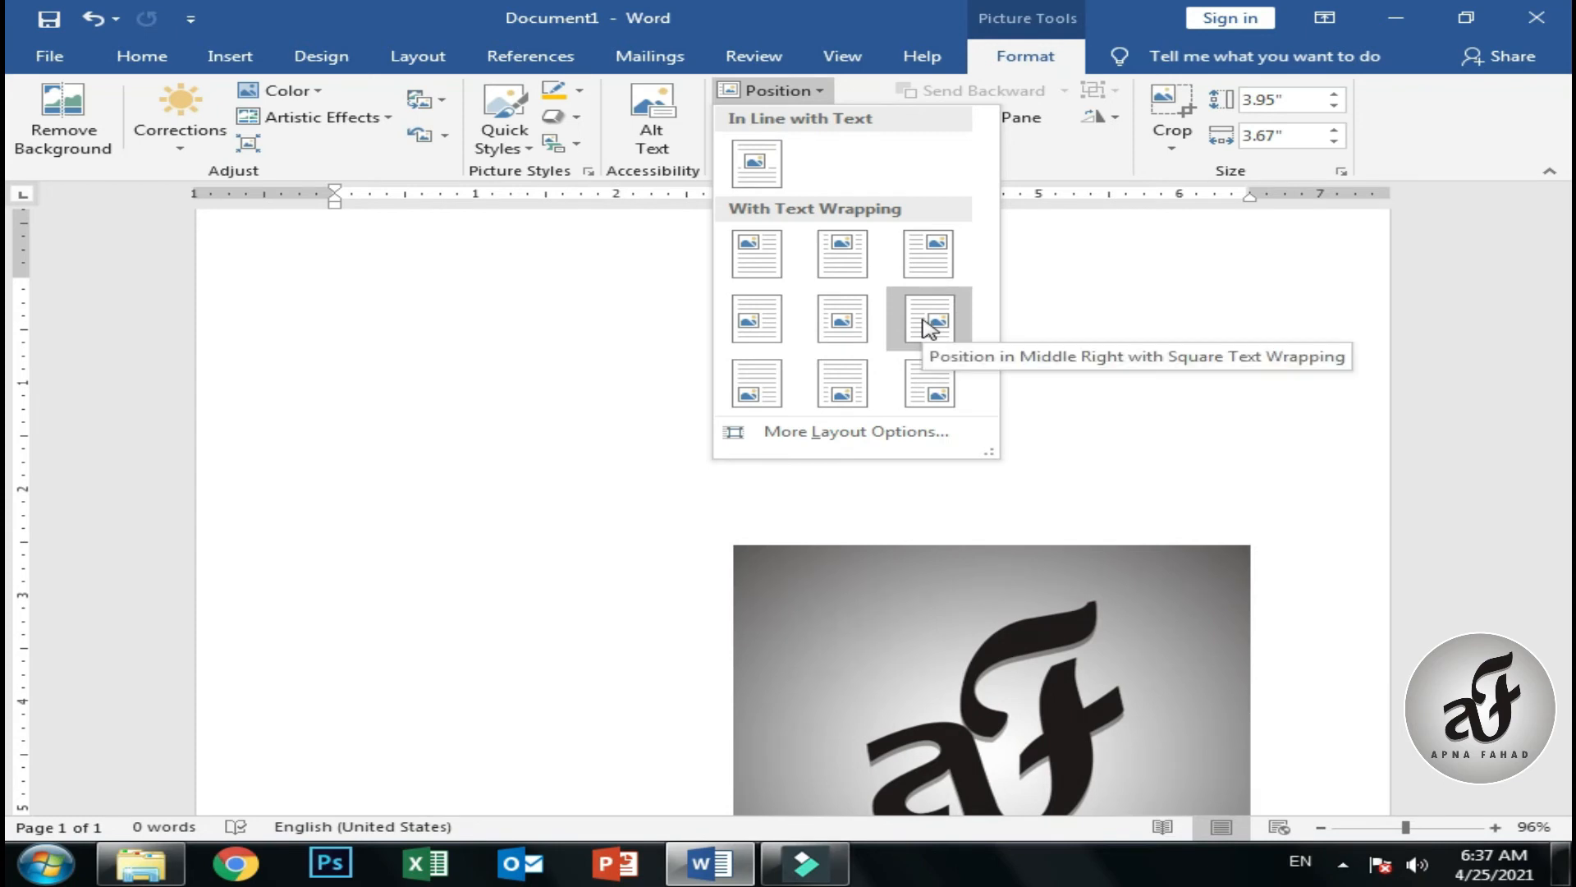
click(745, 379)
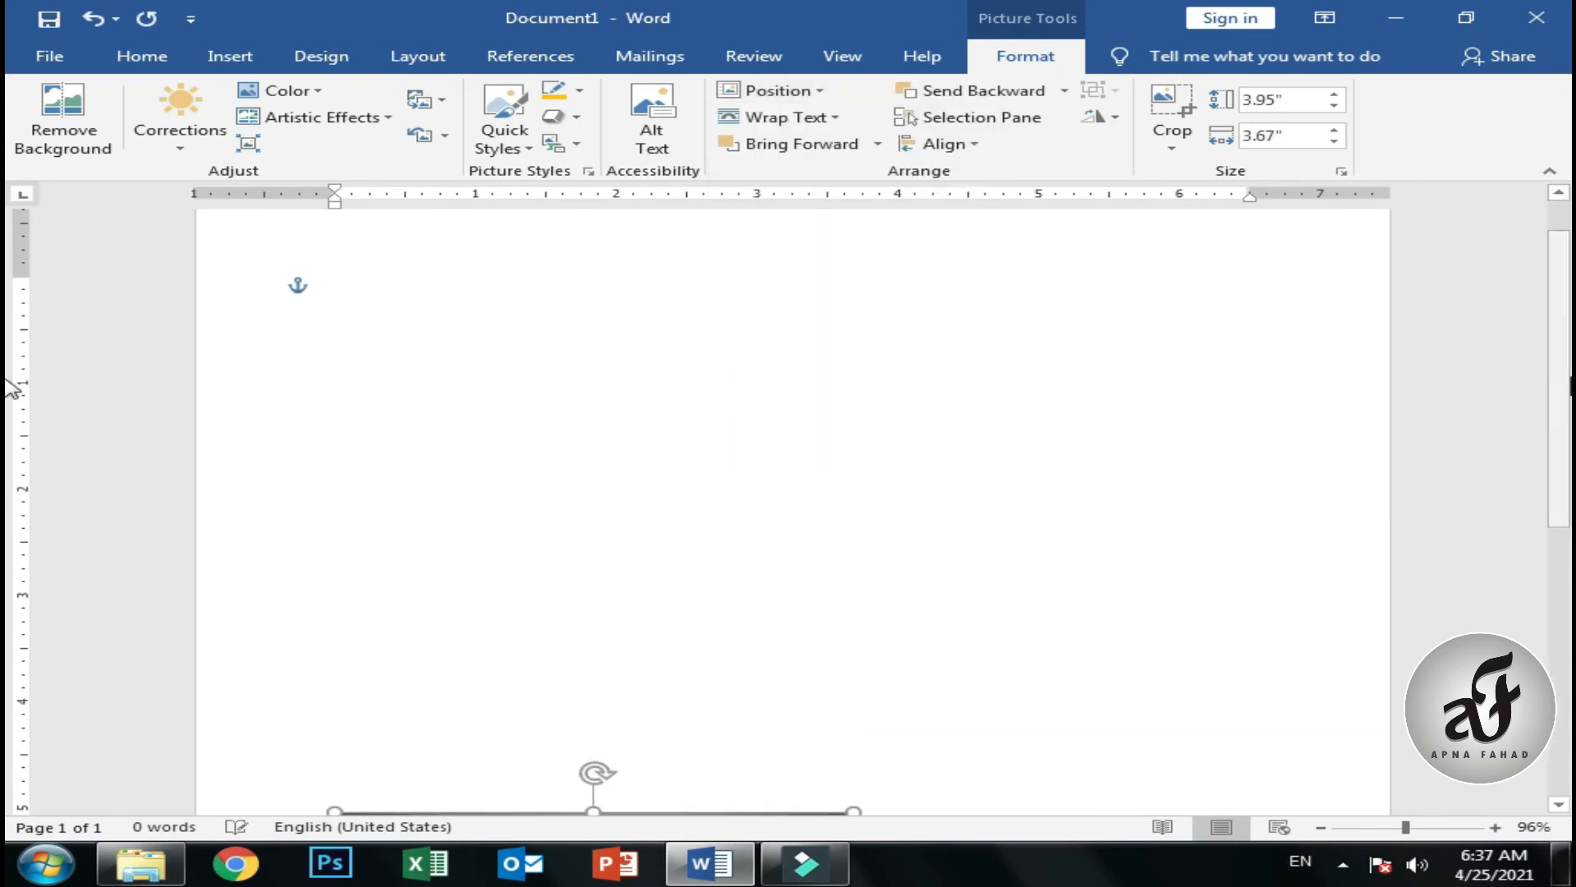
scroll(12, 386, down, 10)
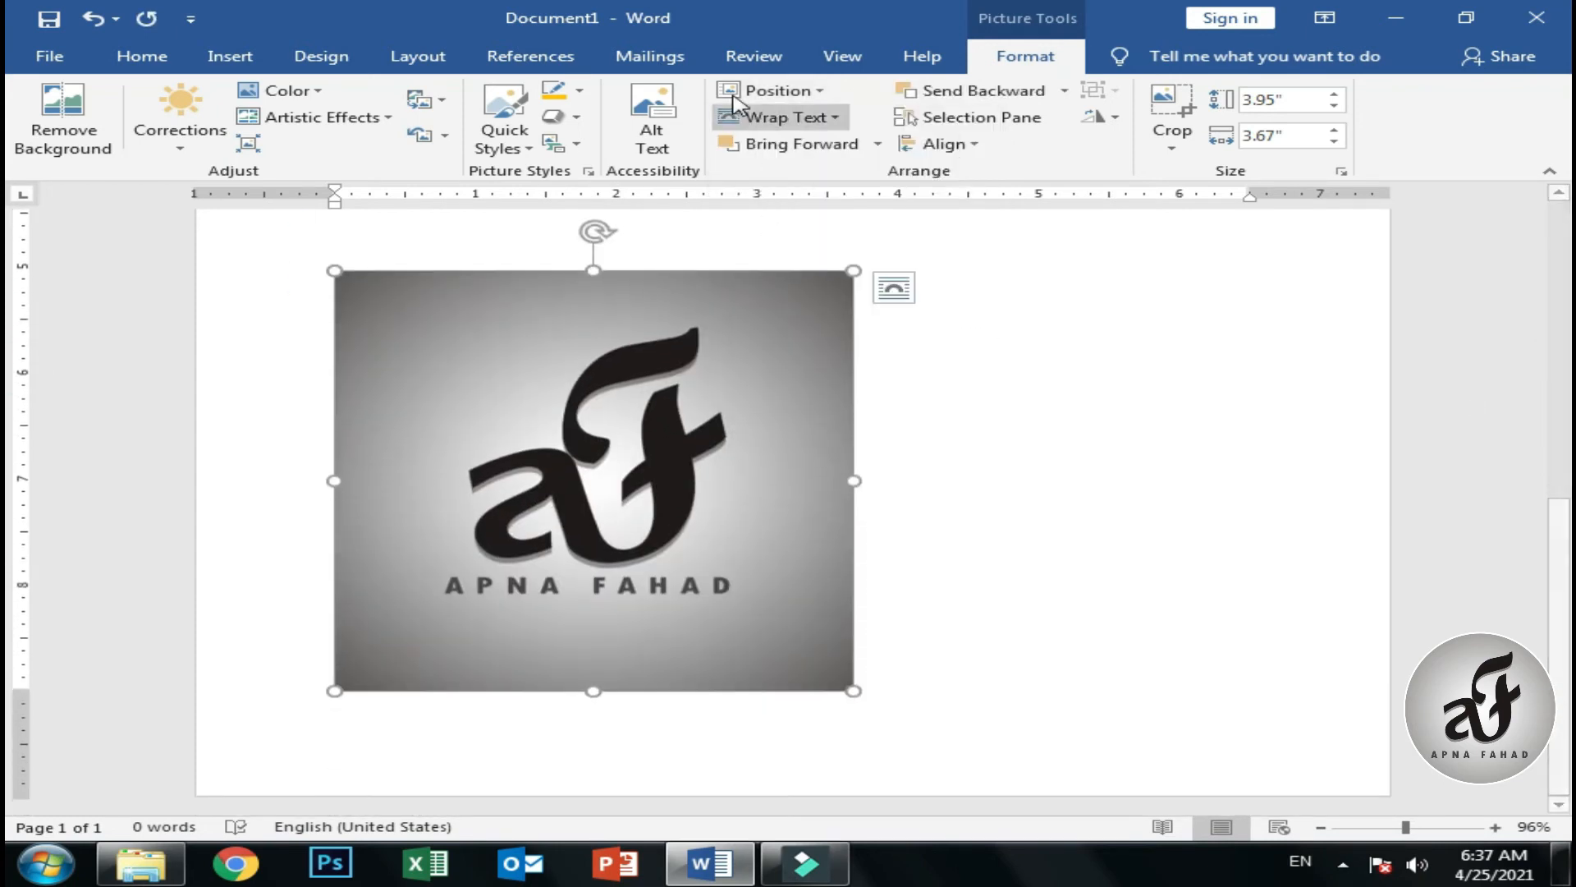
Set the picture's position back to In Line with Text.
click(763, 90)
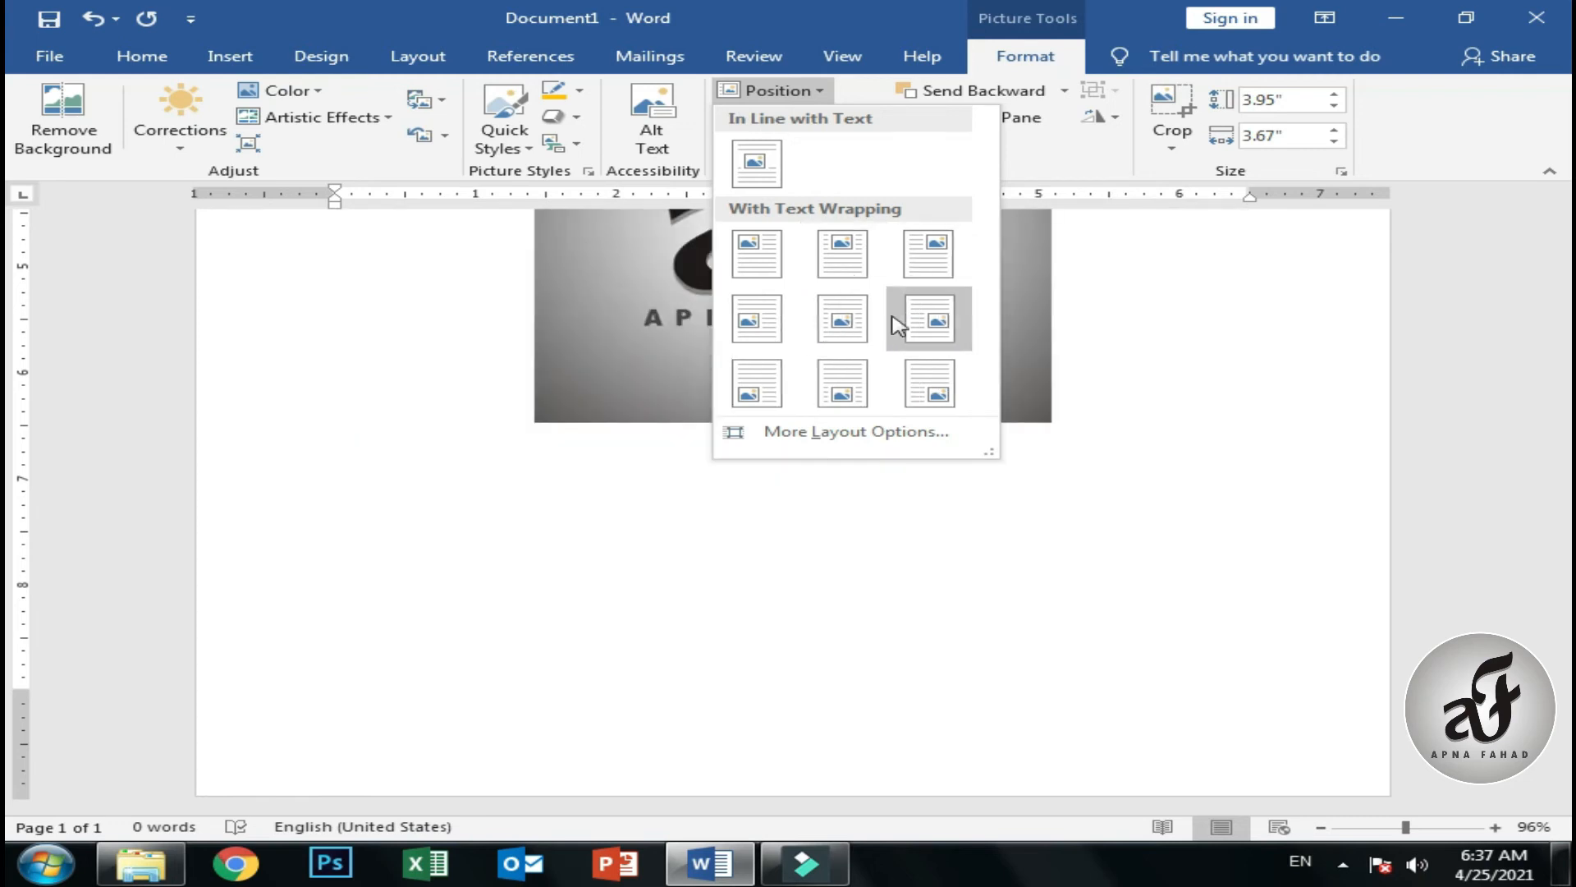
click(759, 166)
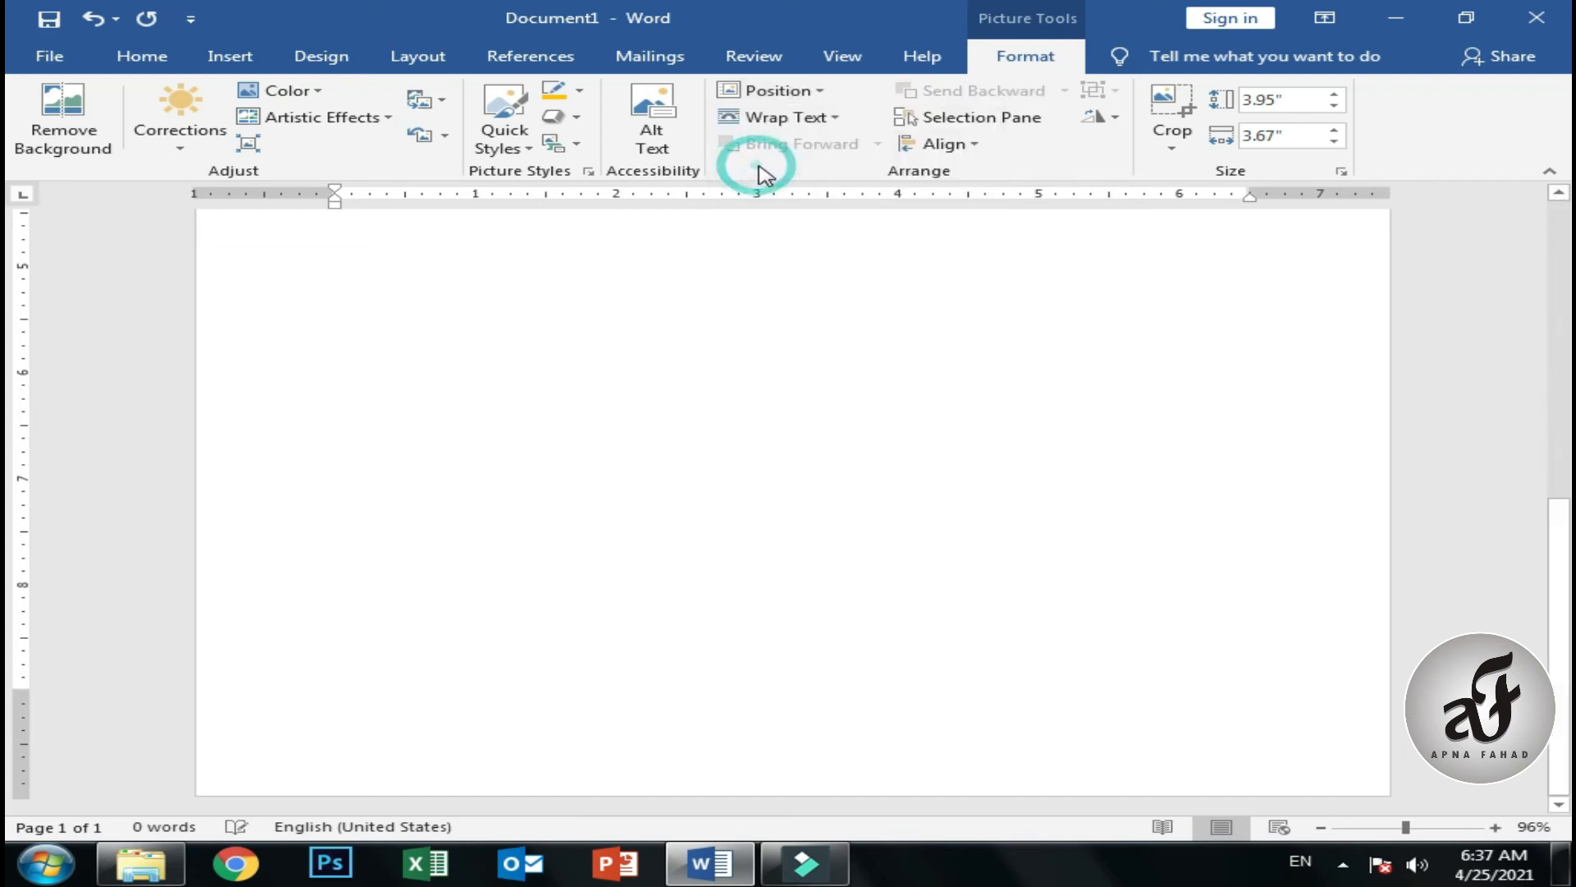
drag(632, 457, 706, 456)
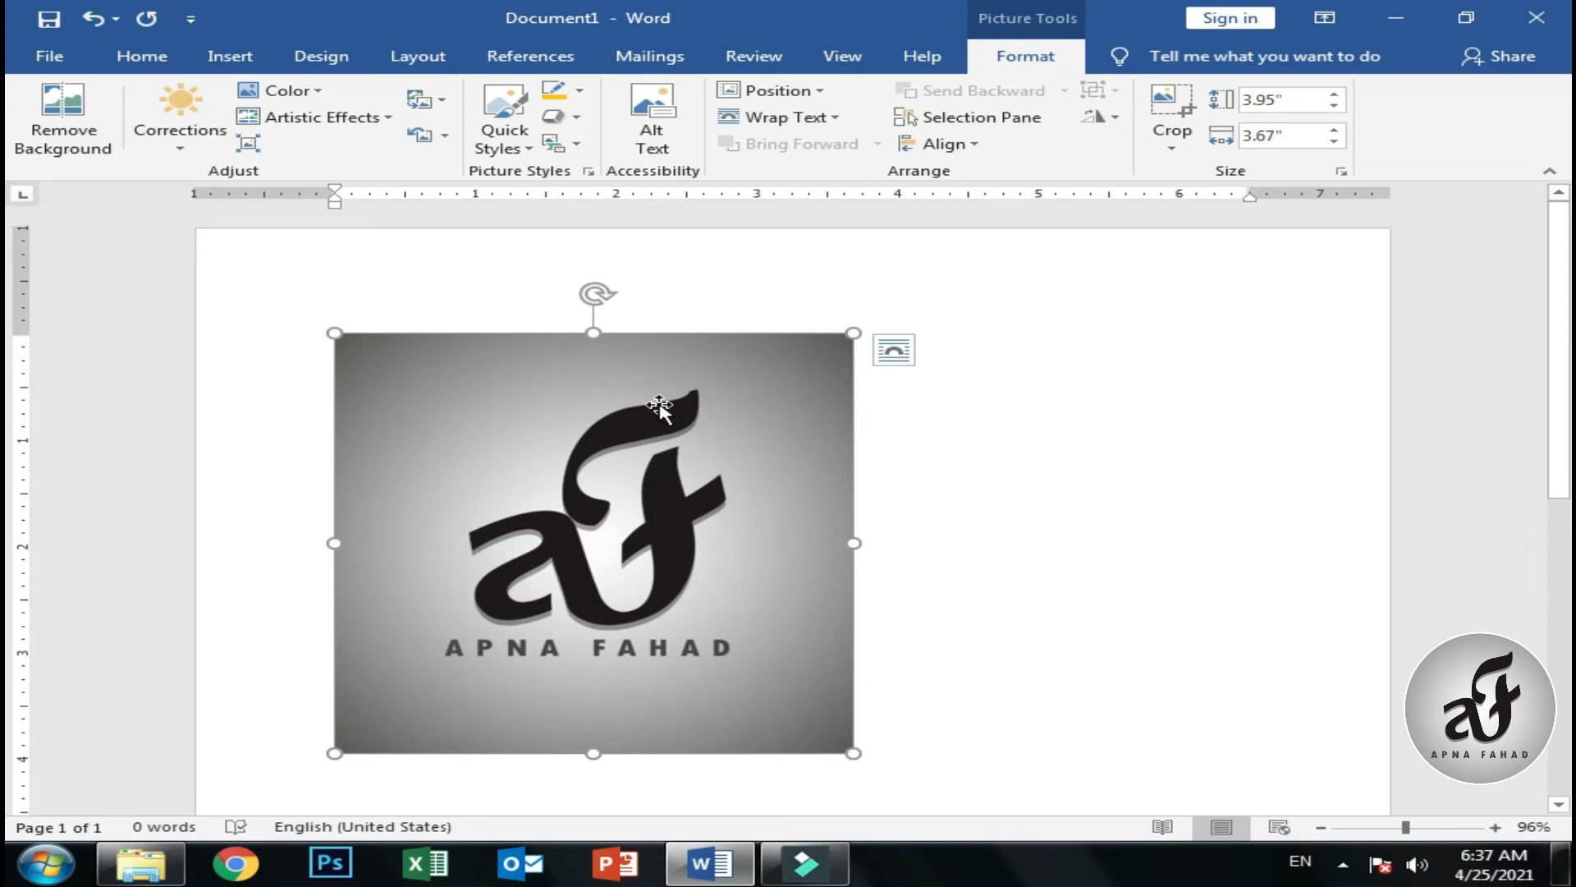
Cut the picture from the page and generate sample paragraphs with =rand().
drag(659, 406, 658, 401)
key(Delete)
text(=rand()
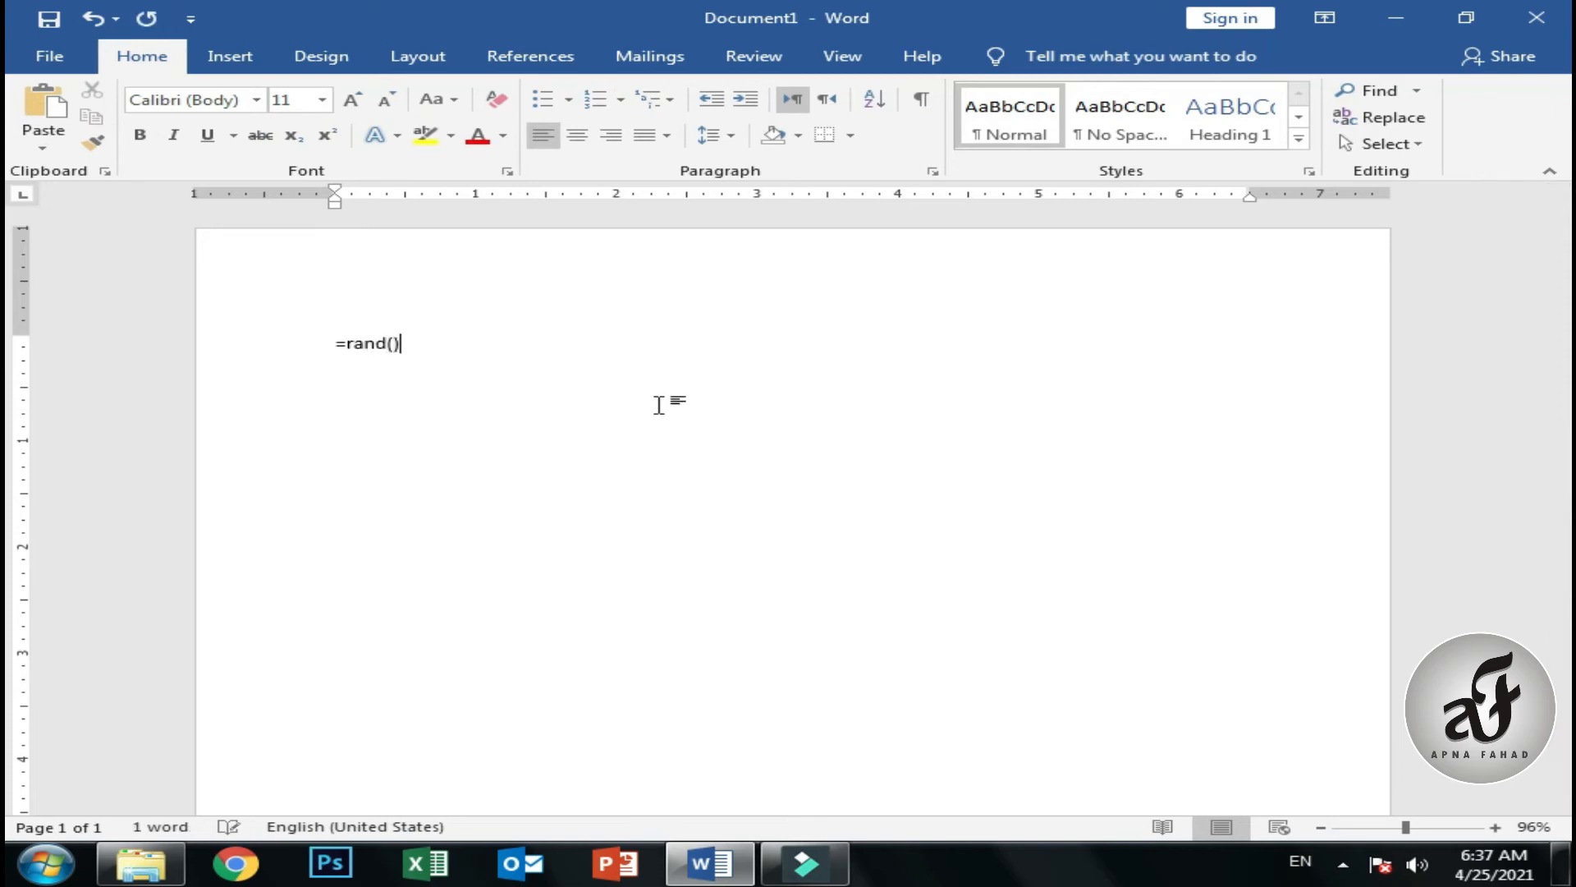
key(Return)
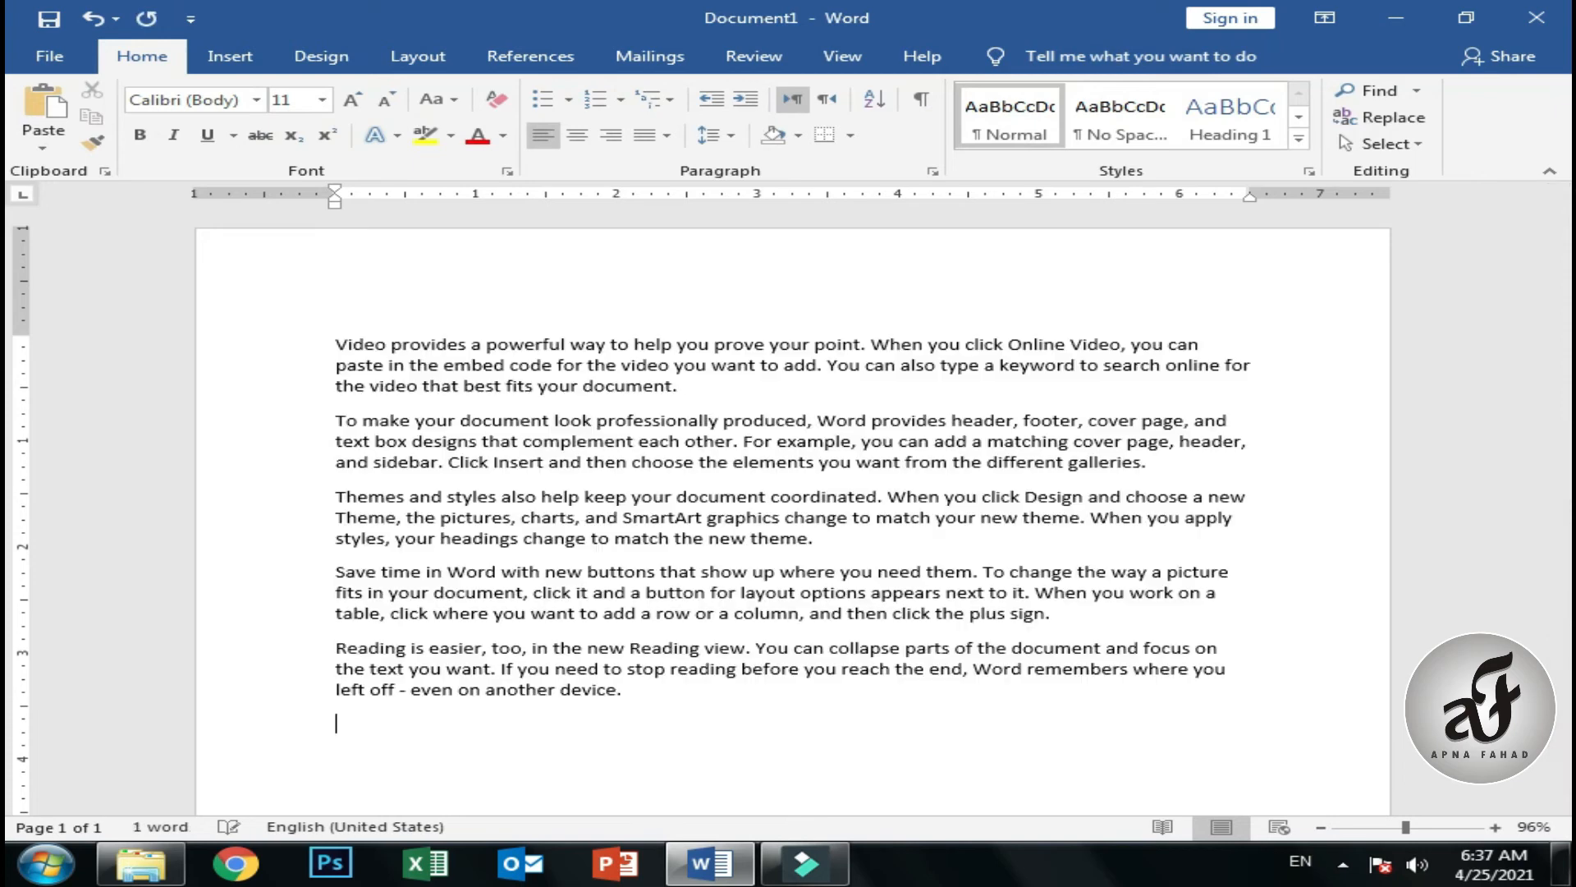
Paste the picture at the end of the first paragraph and move it within that paragraph to the left margin.
click(748, 393)
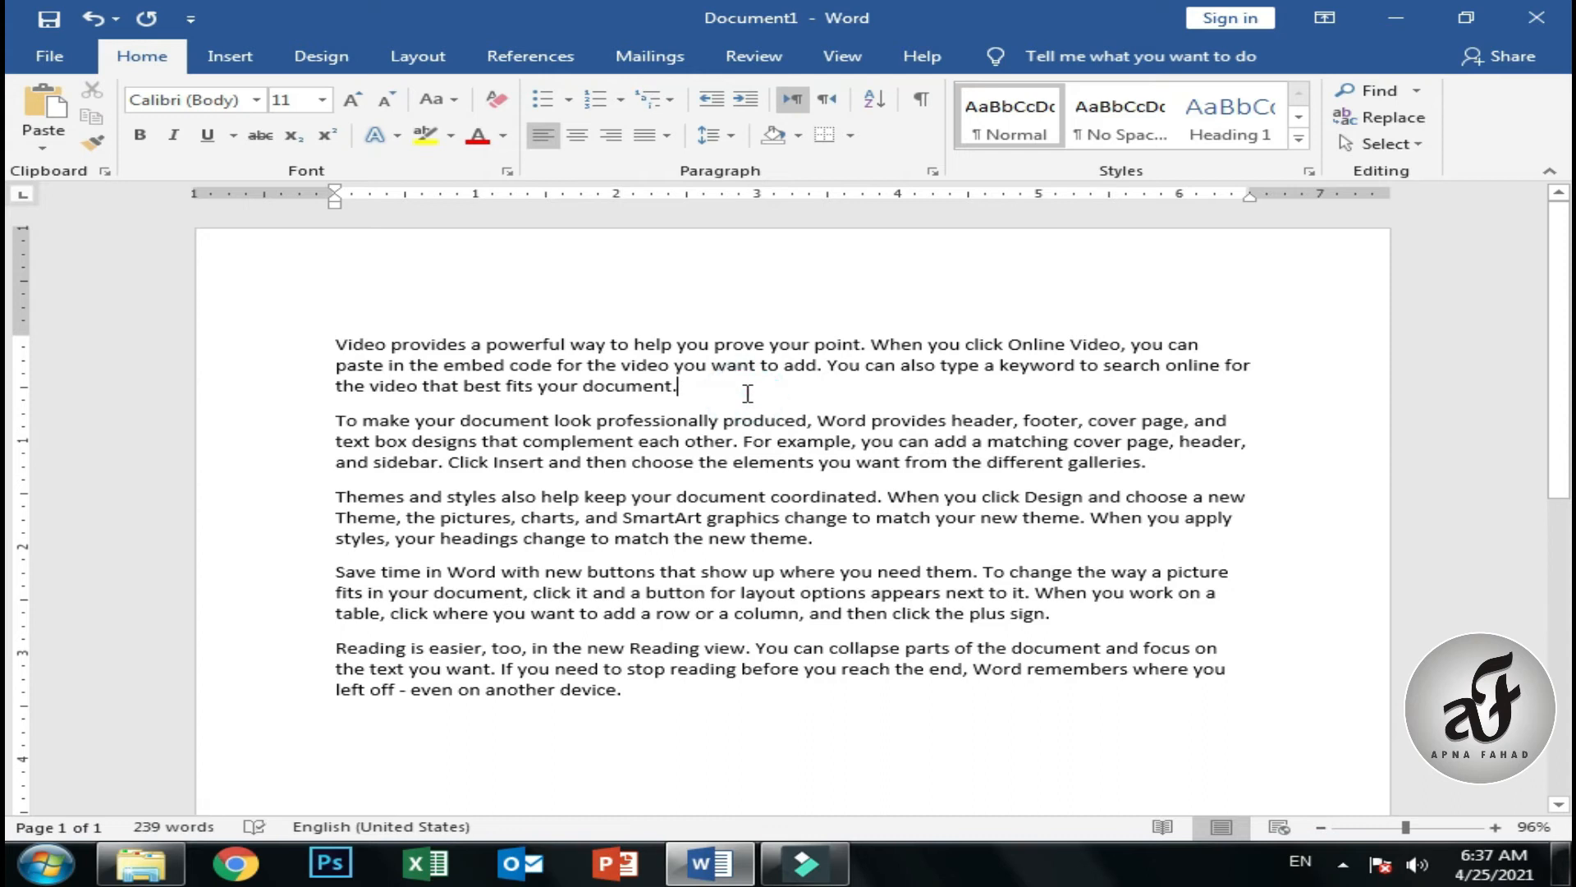
key(ctrl+v)
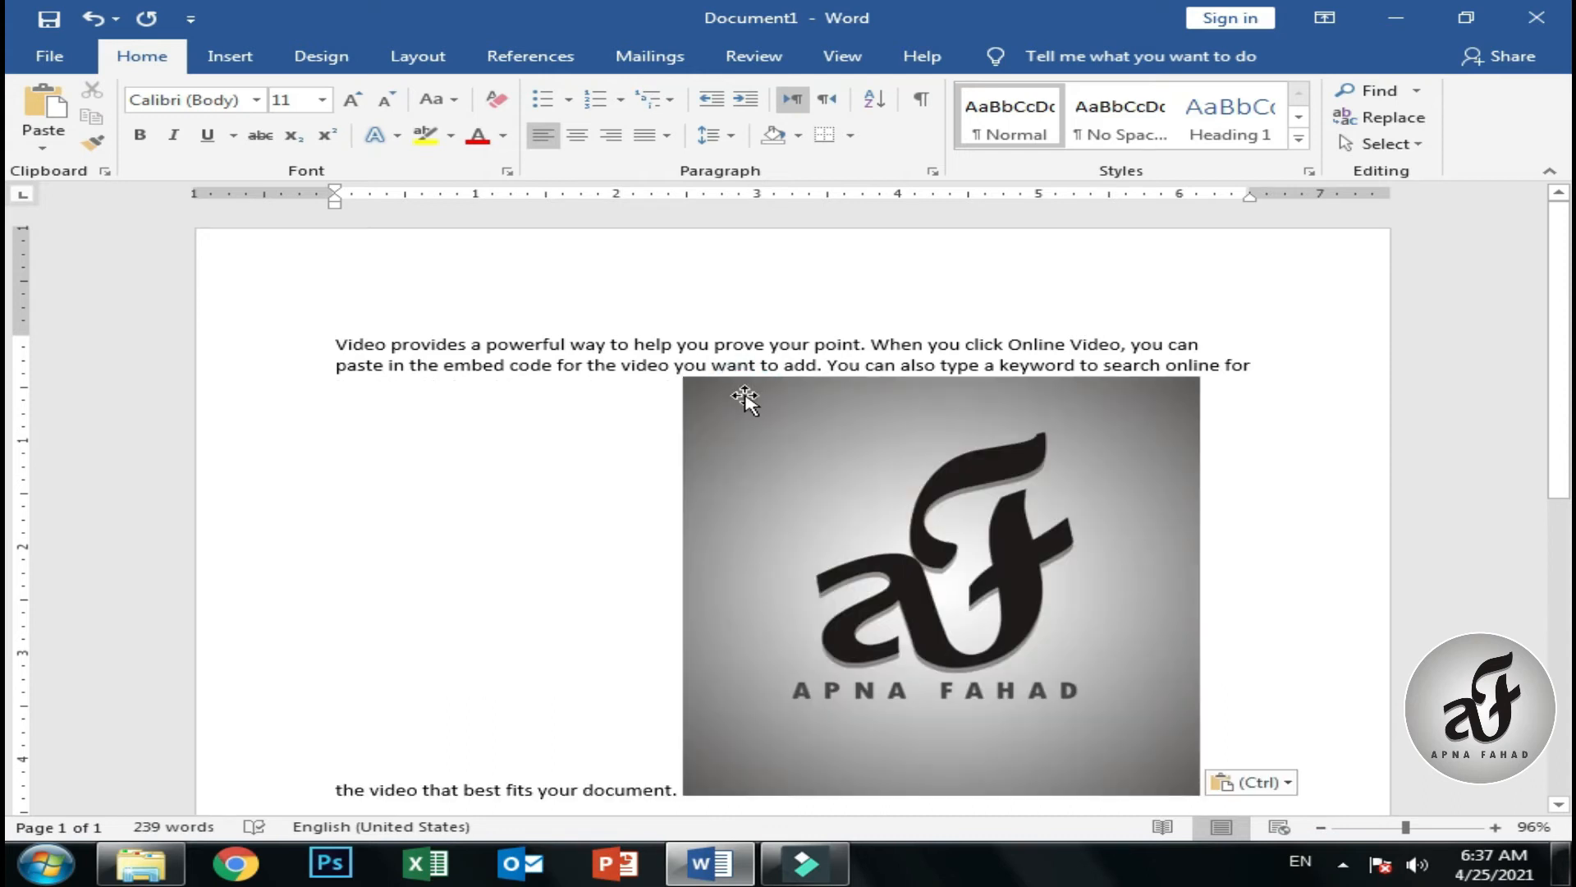
drag(779, 402, 313, 369)
drag(546, 466, 584, 328)
drag(714, 440, 692, 770)
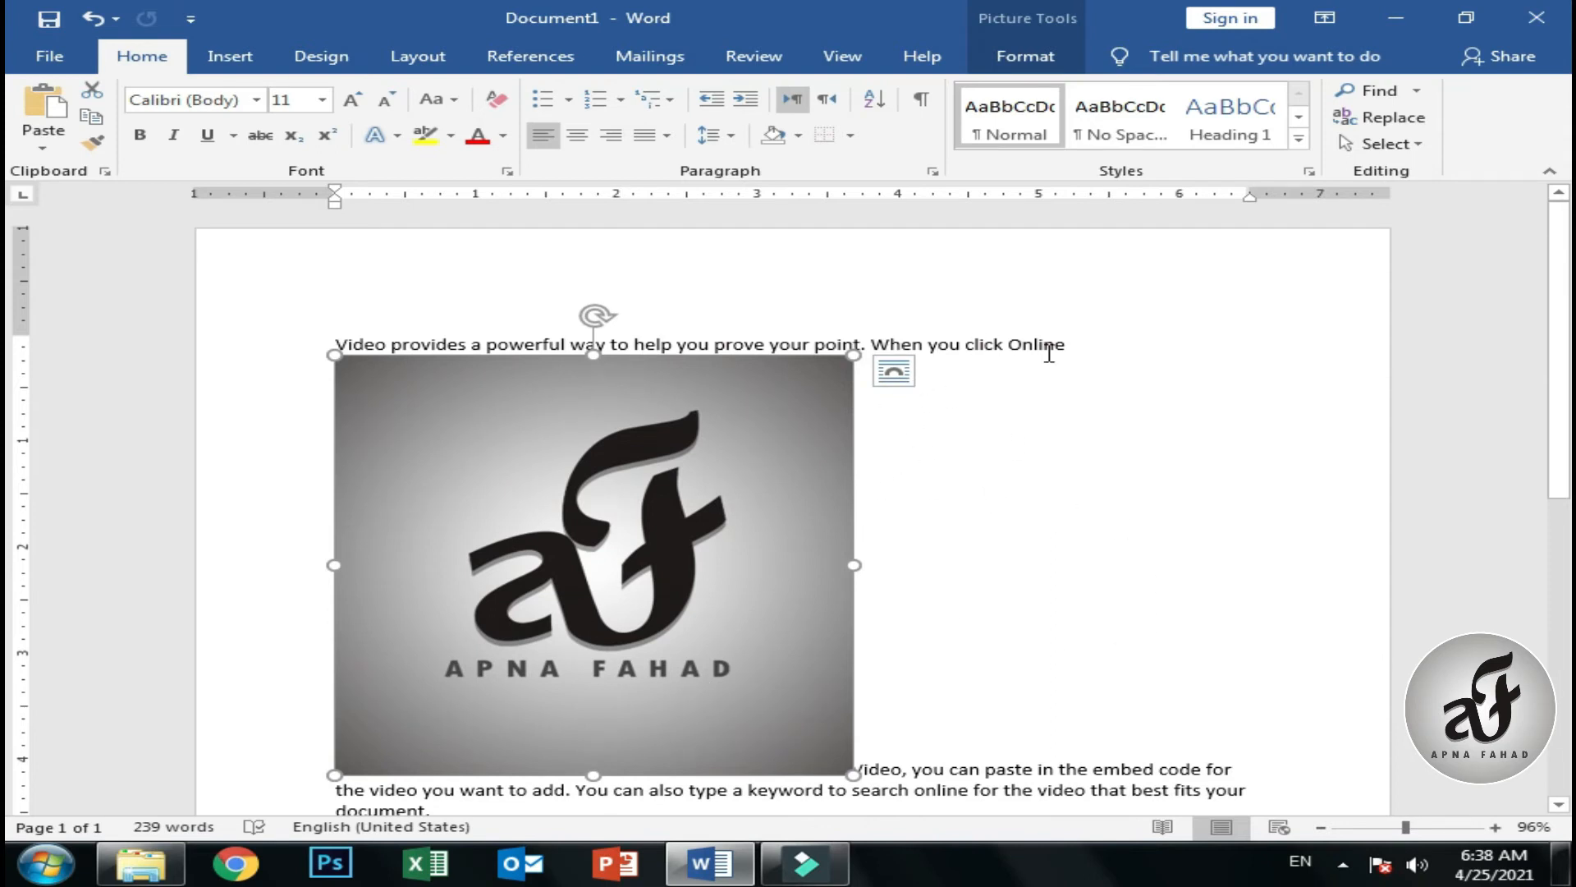
Set the picture's text wrapping to Square and move it to the right side of the first three paragraphs.
click(1028, 54)
click(812, 120)
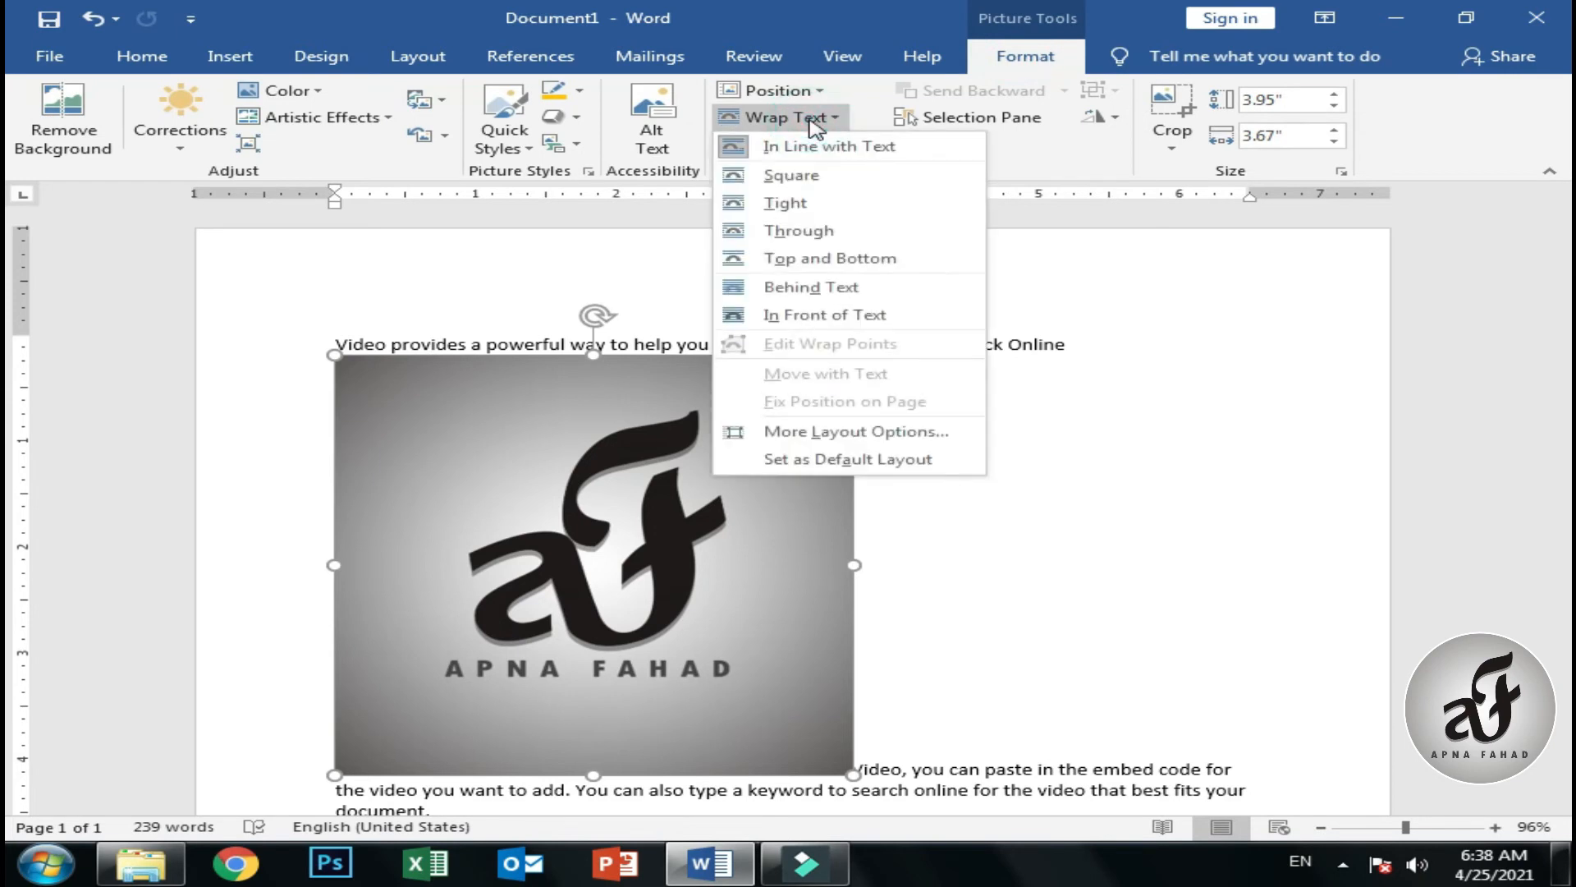
click(903, 177)
drag(750, 521, 1163, 534)
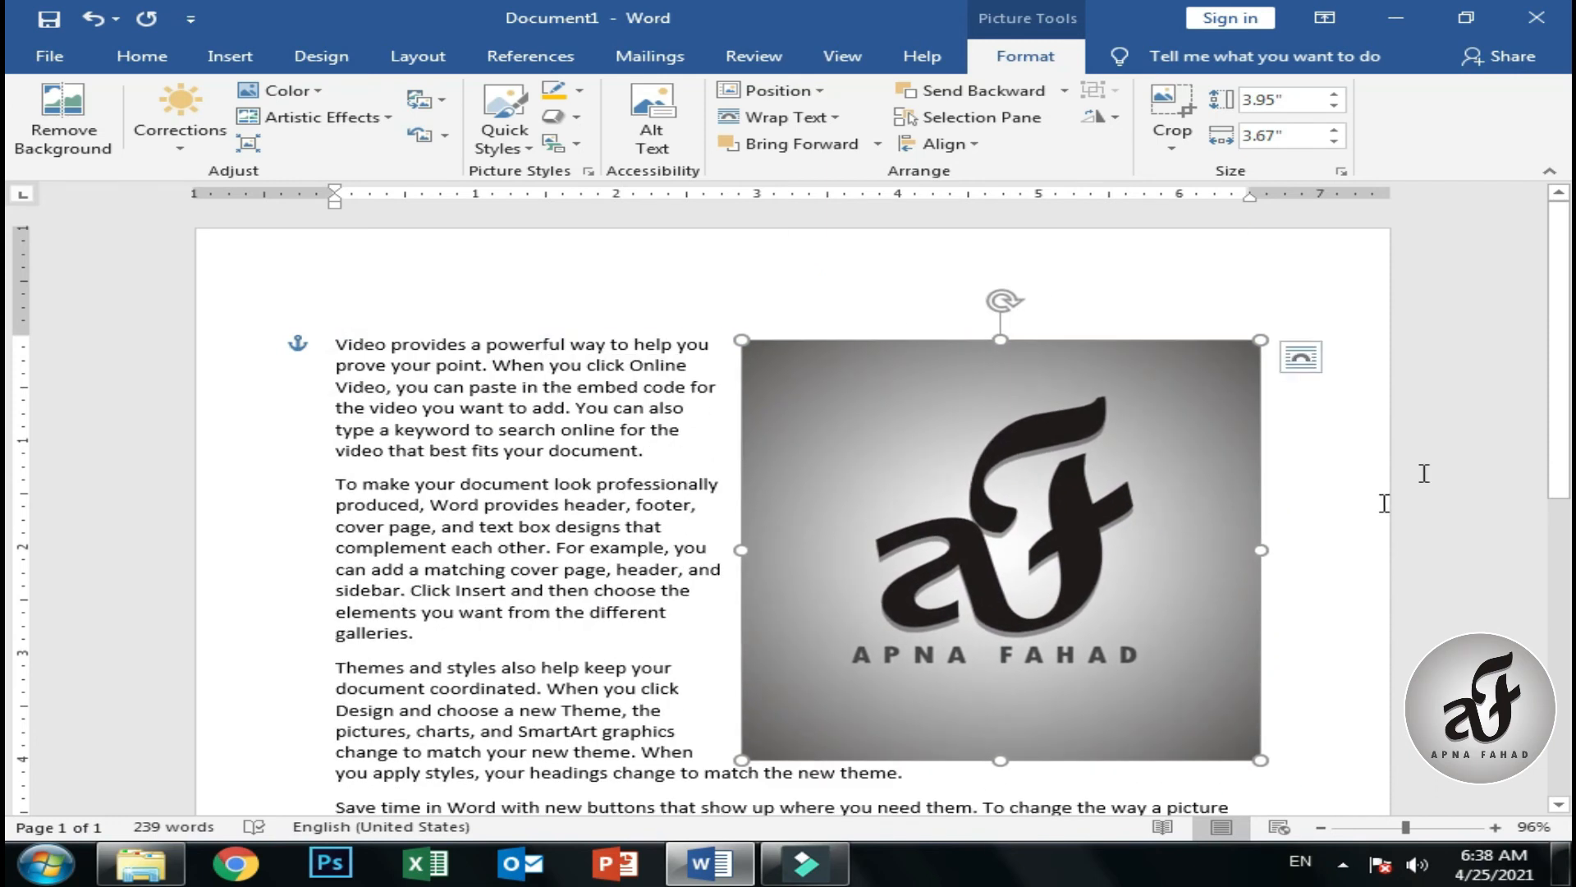
scroll(9, 587, down, 4)
scroll(10, 587, up, 3)
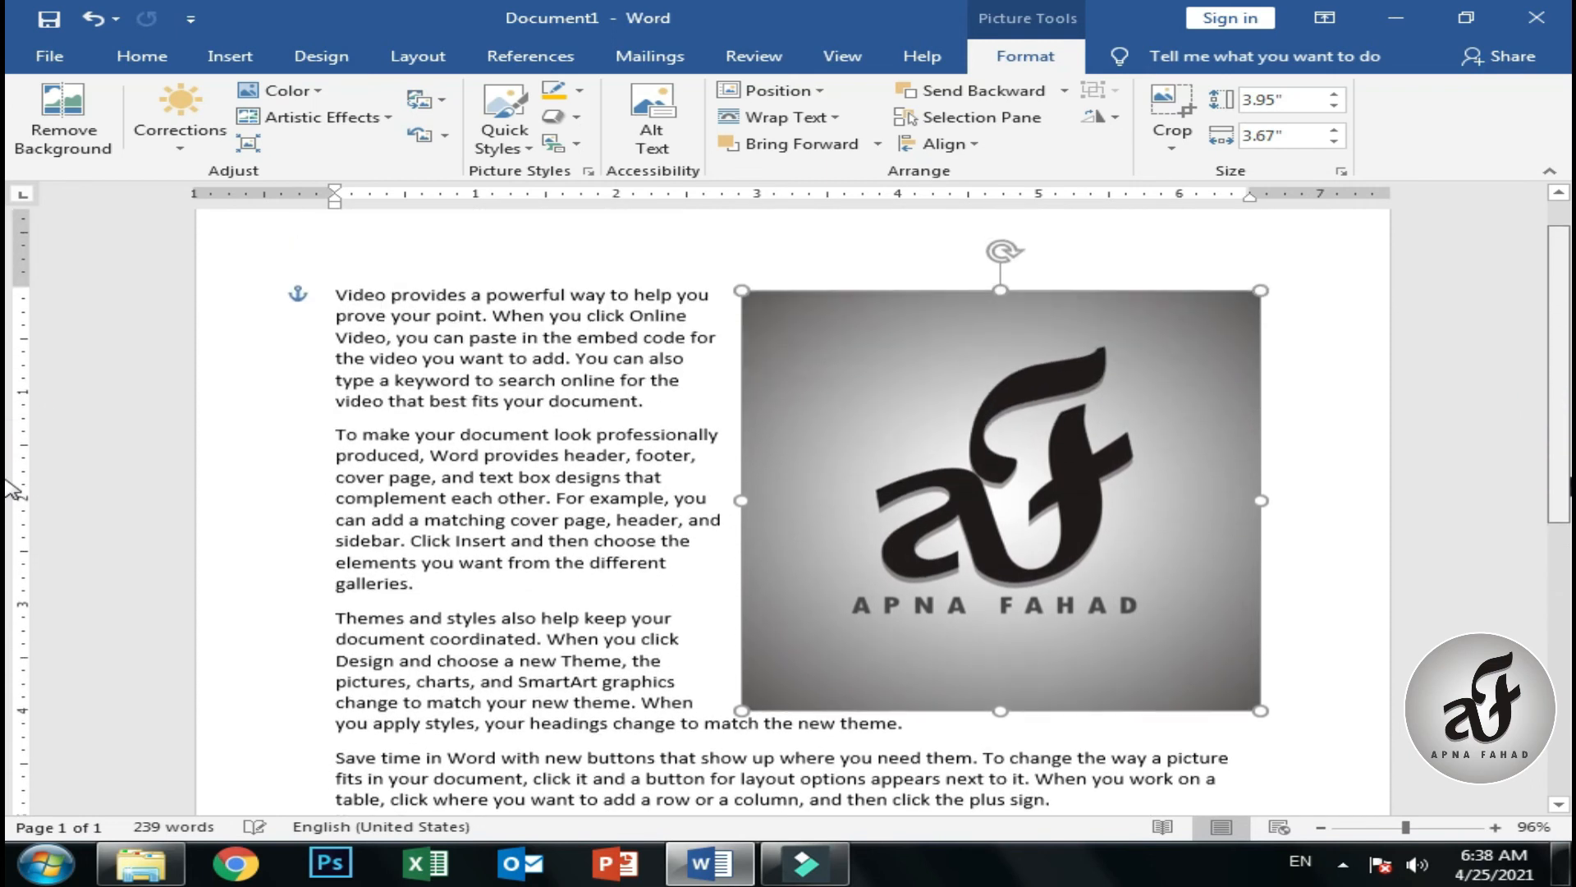
Move the wrapped picture to the left margin just below the first paragraph so the text flows beside it.
click(776, 131)
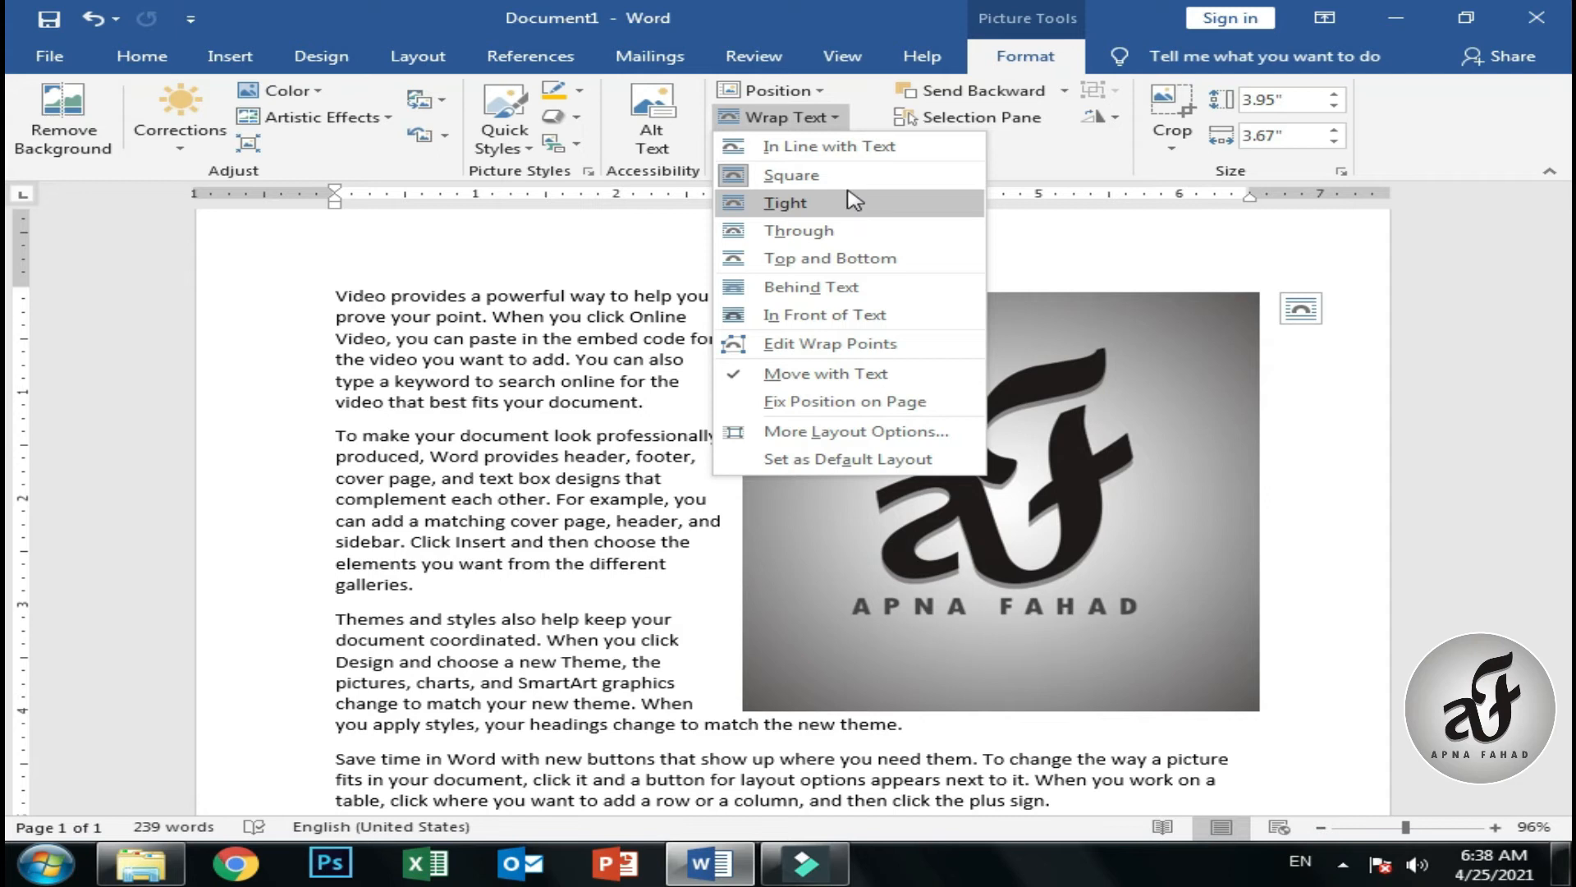
click(850, 204)
drag(822, 650, 426, 720)
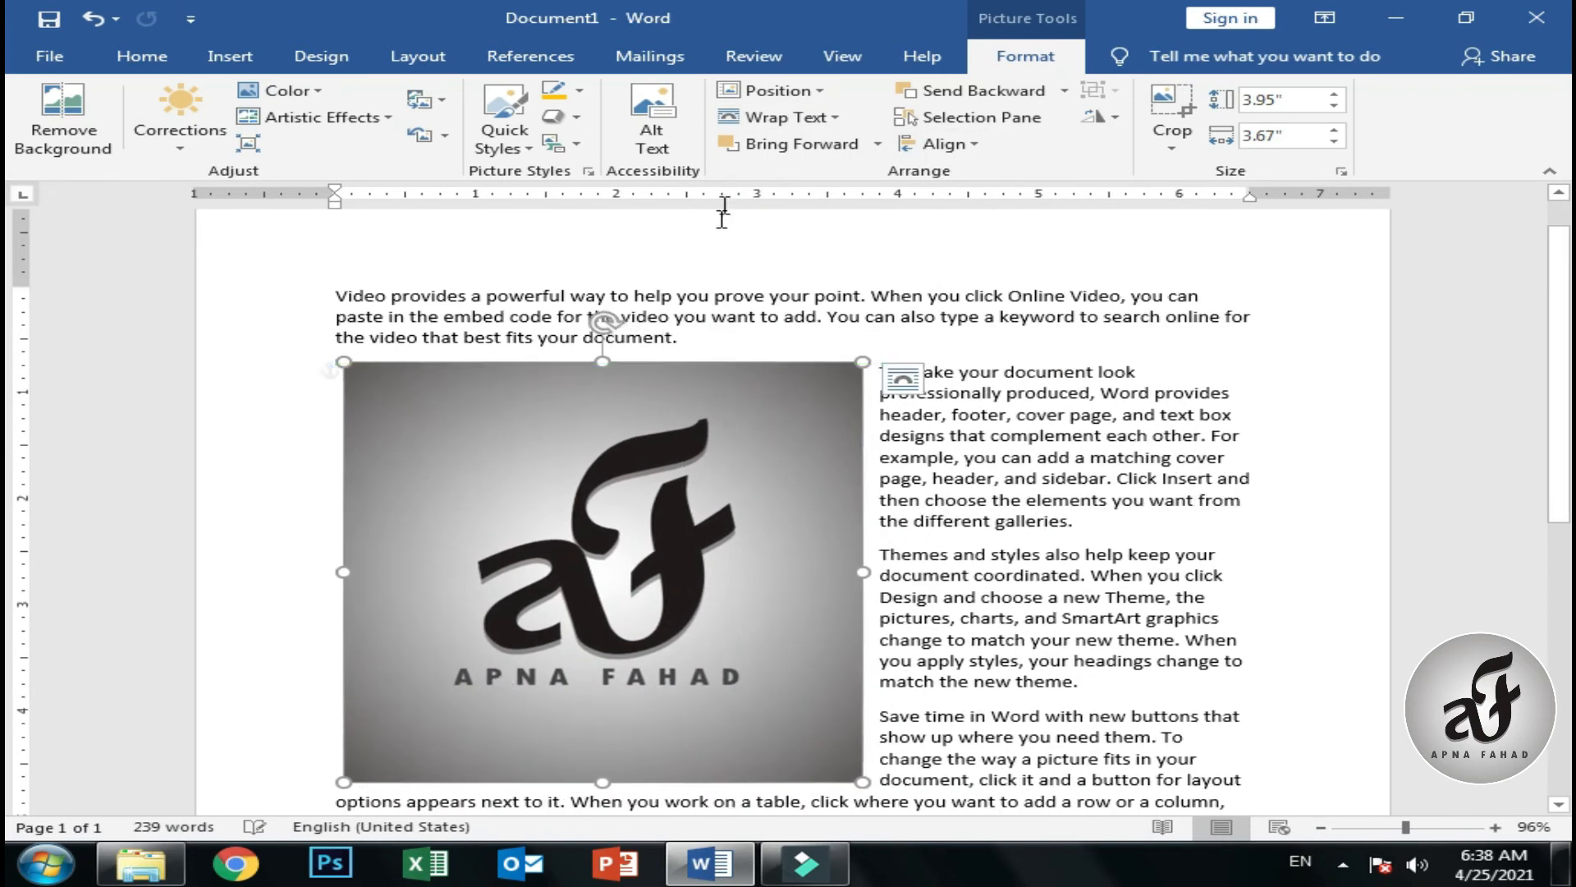
Set the picture's text wrapping to Through and move it to the upper right of the page.
click(793, 122)
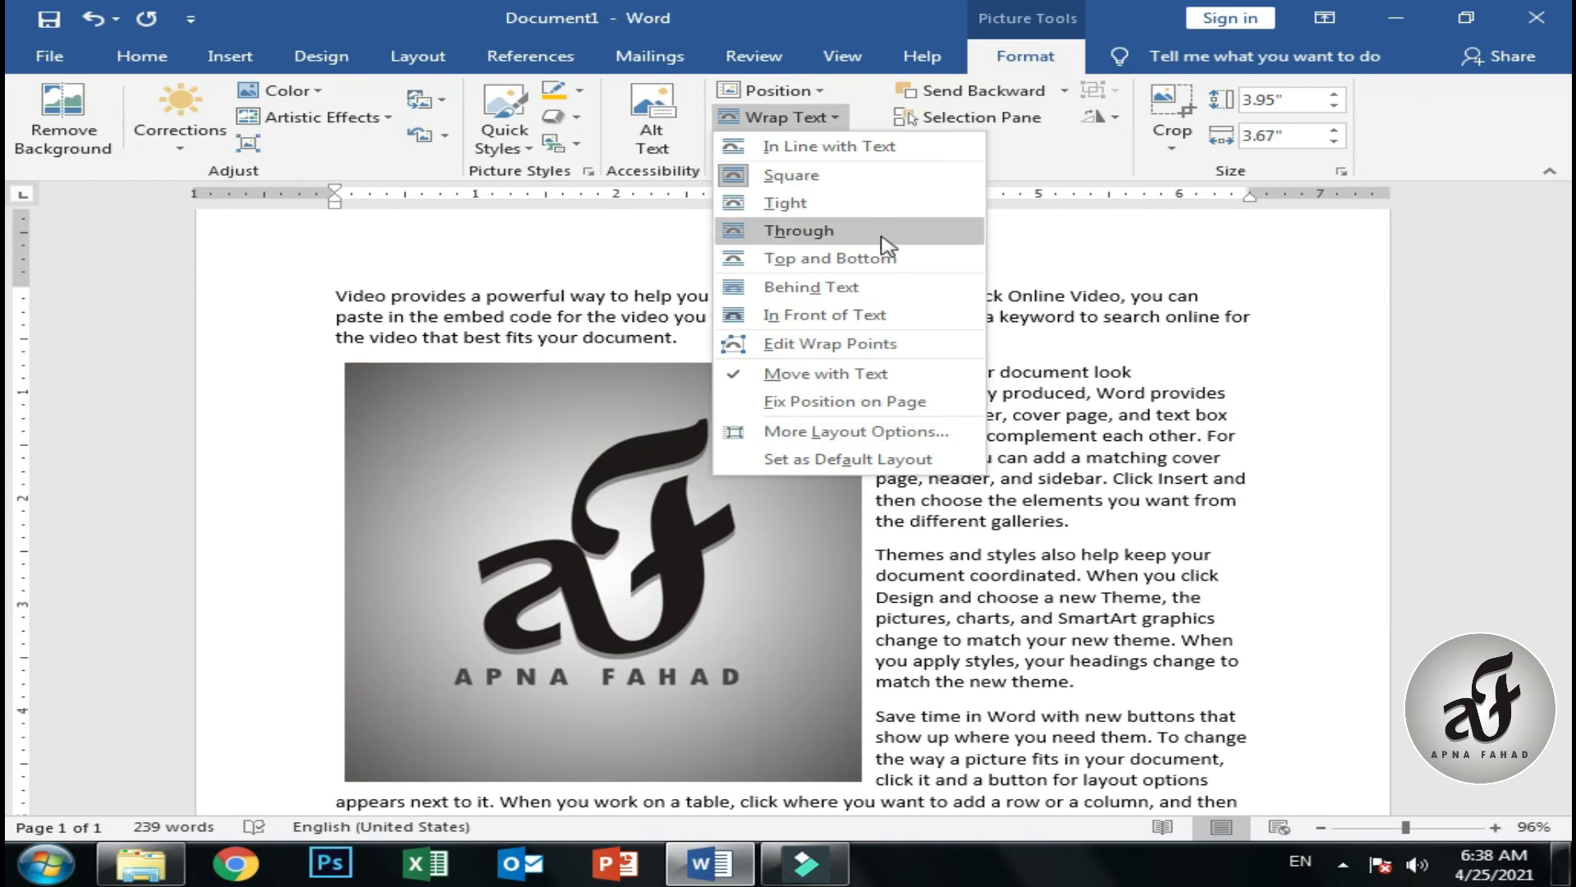
click(872, 203)
drag(756, 521, 1107, 460)
Set the picture's text wrapping to Top and Bottom and place it at the left margin between the first two paragraphs.
click(784, 116)
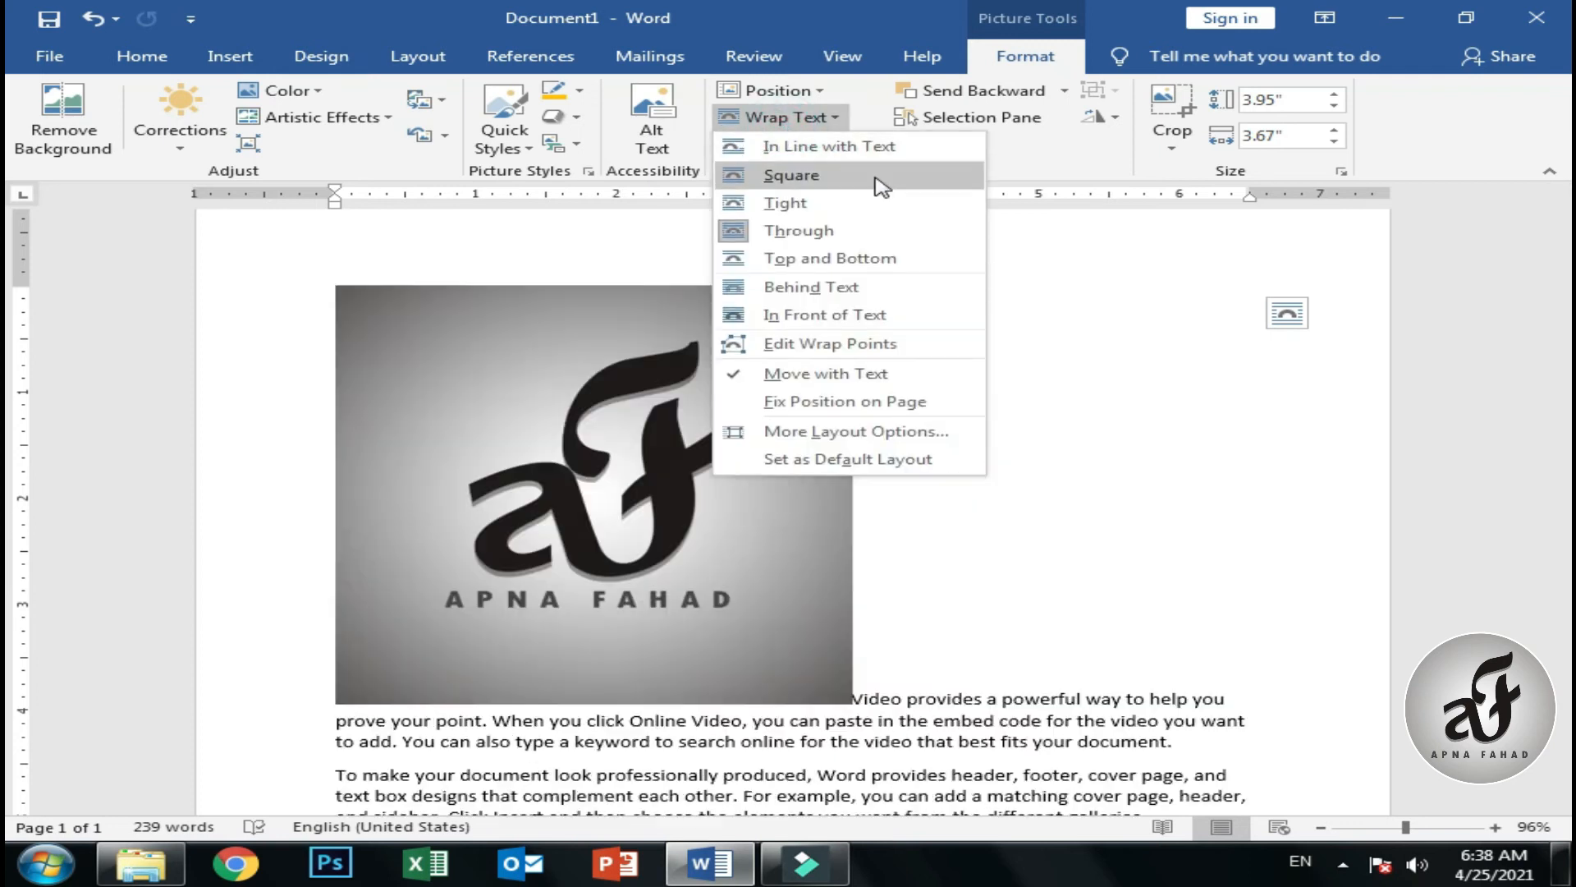
click(800, 258)
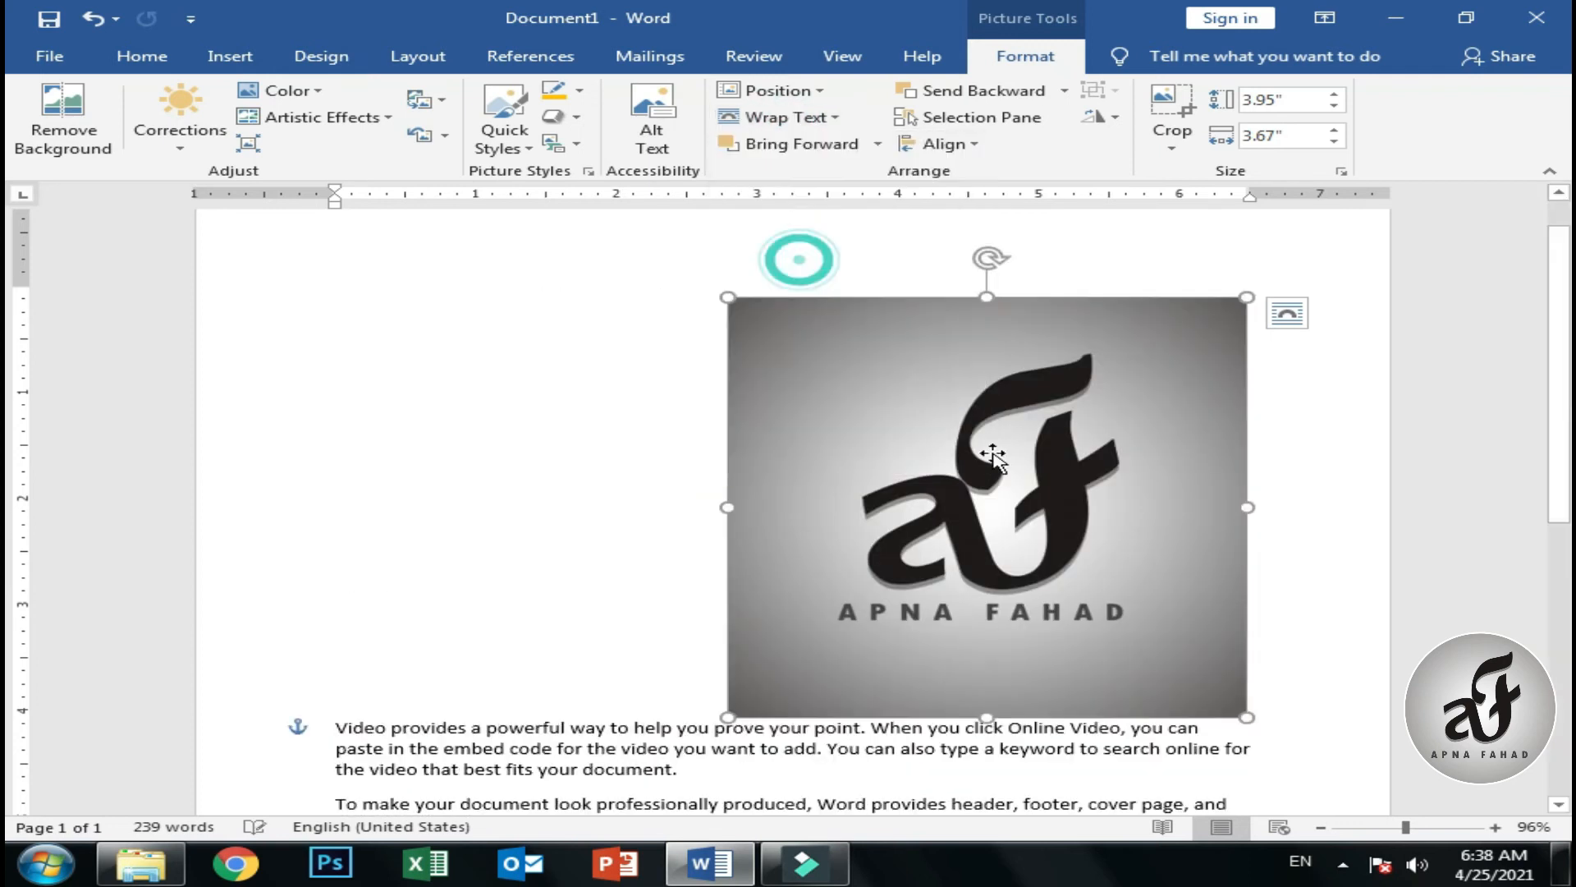
drag(989, 527, 603, 563)
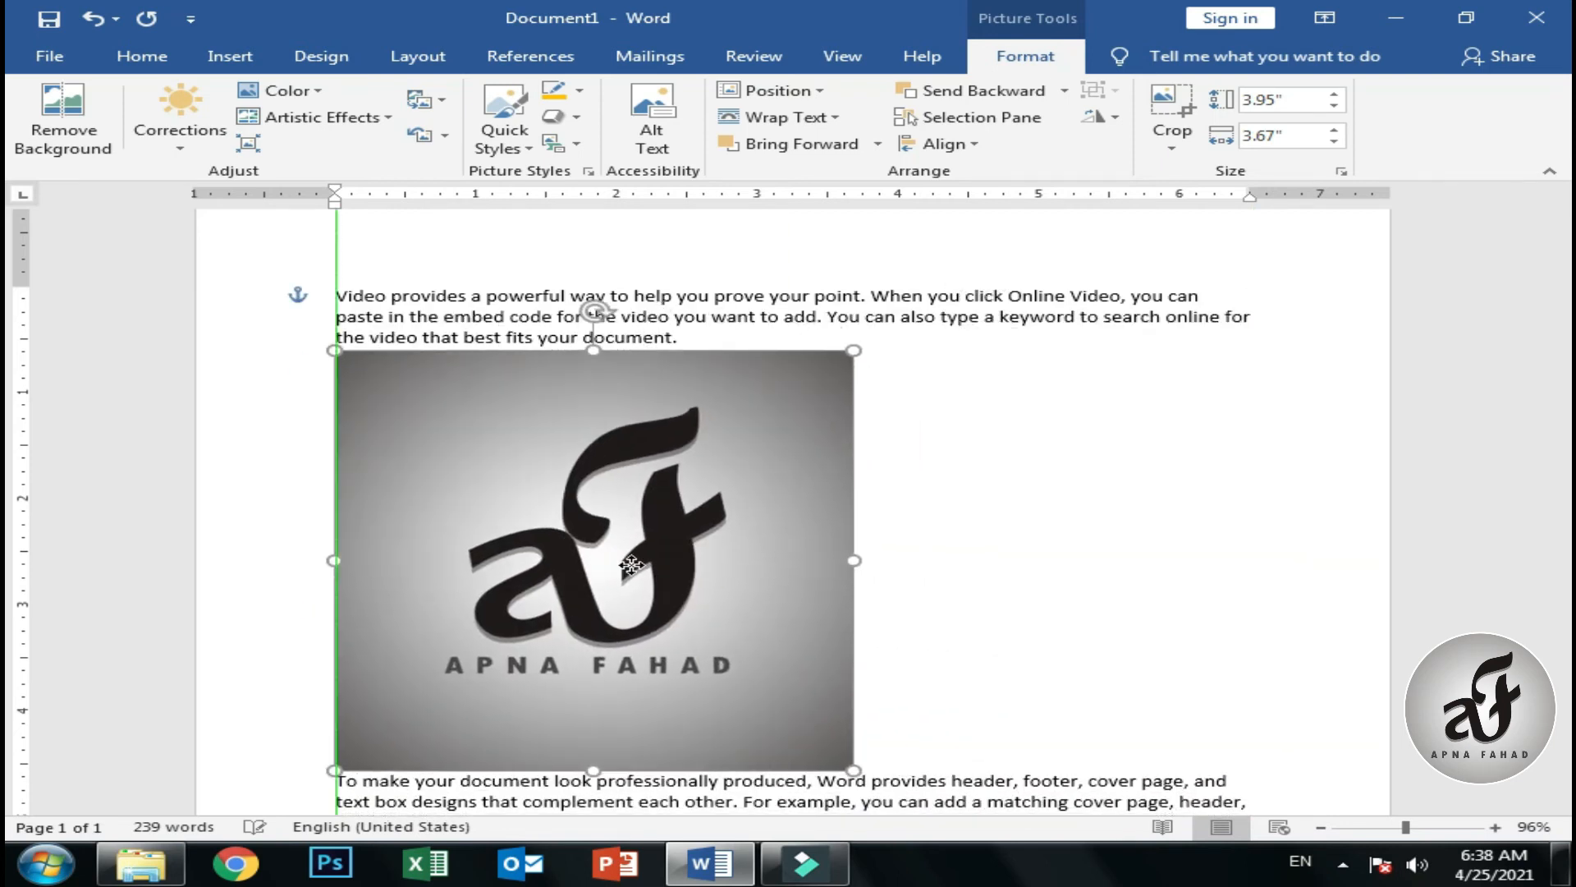
Place the picture behind the text and stretch it to 6.5" wide and about 4.54" high to cover all paragraphs.
click(768, 119)
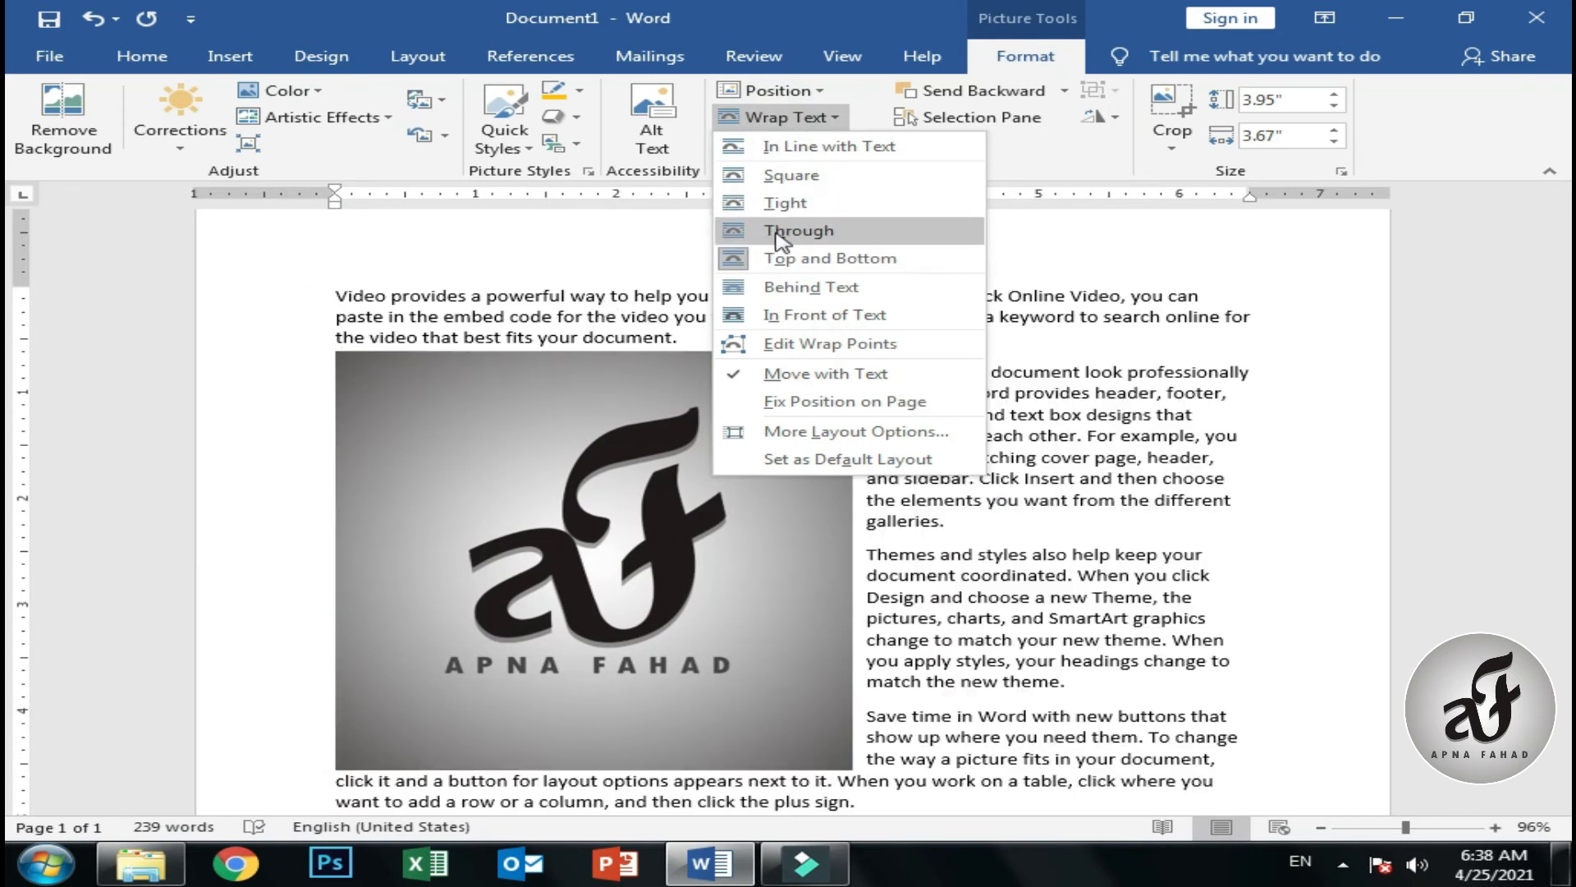
click(843, 295)
drag(854, 561, 1254, 578)
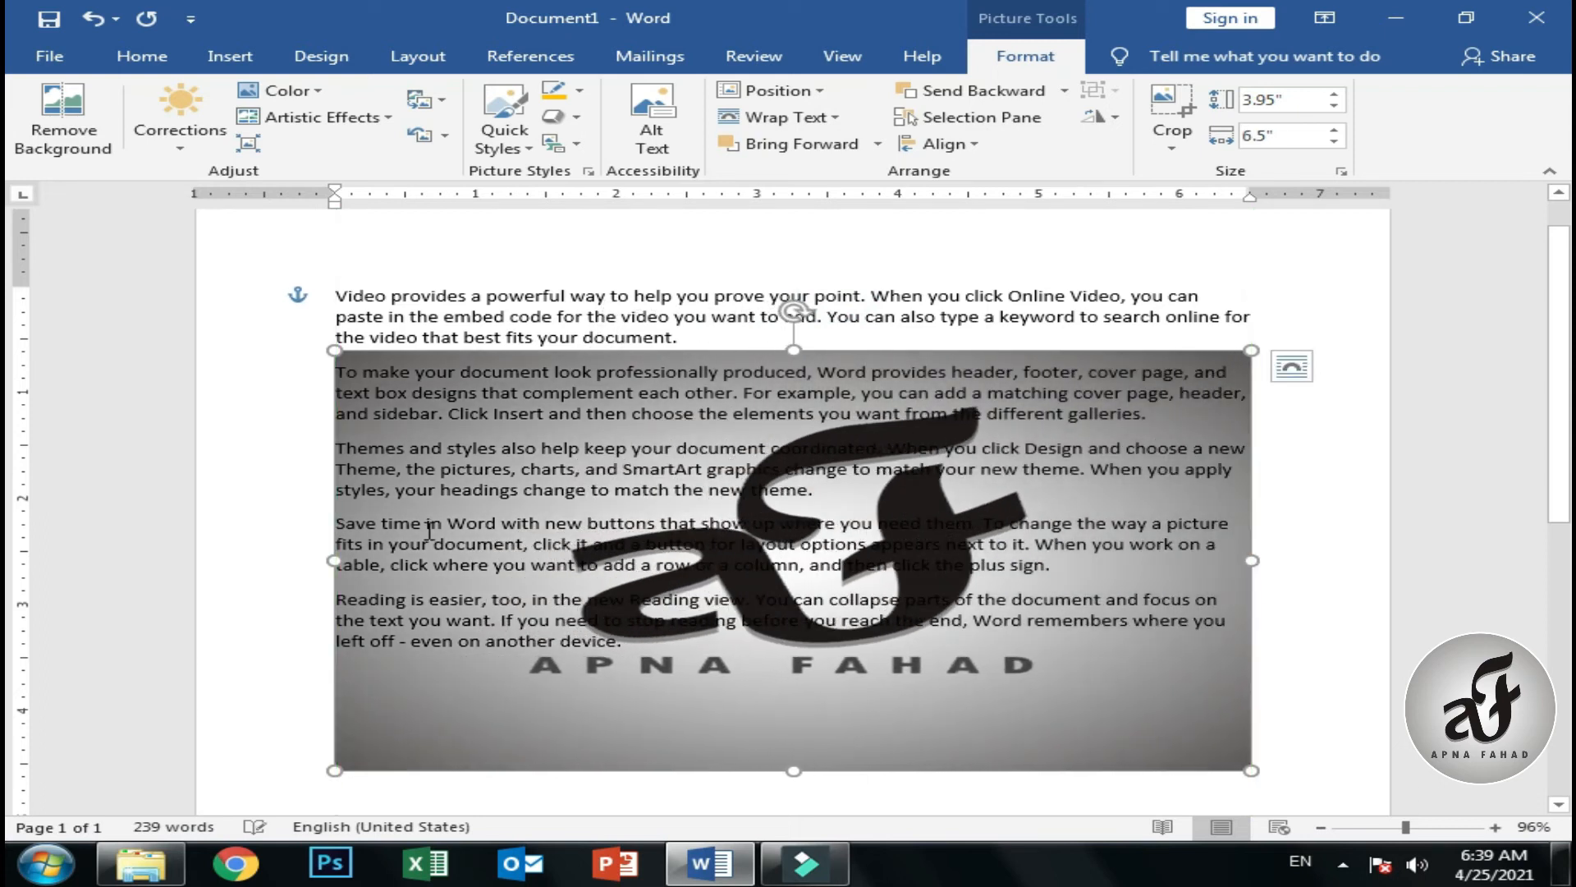
drag(796, 351, 792, 287)
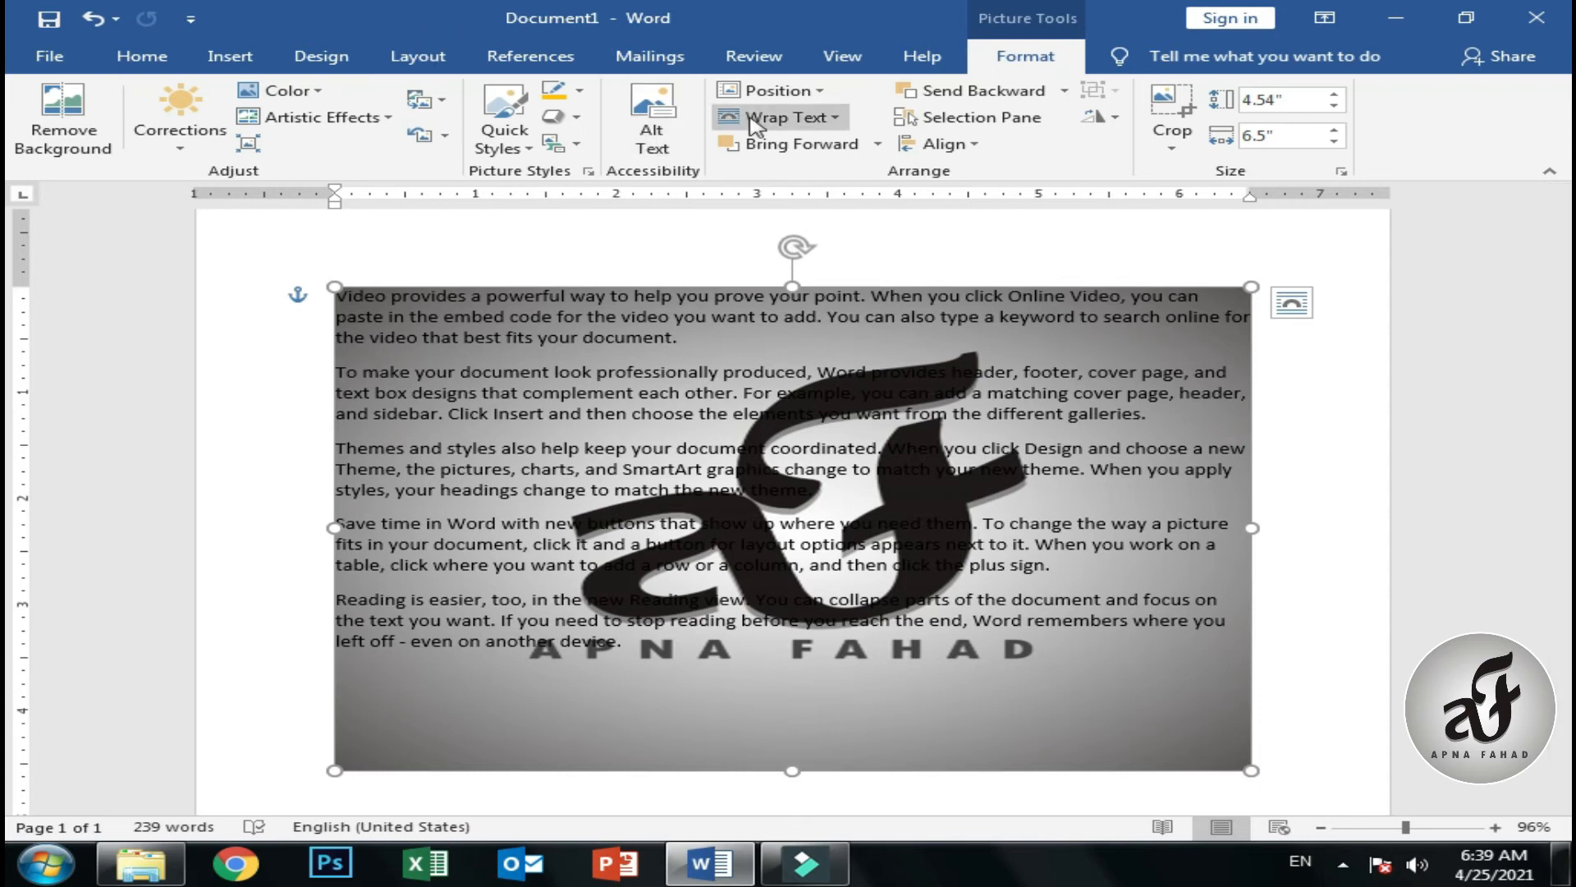
Reapply Behind Text and shrink the picture to about 2.41" high and 3.45" wide, keeping its lower-left corner in place.
click(780, 117)
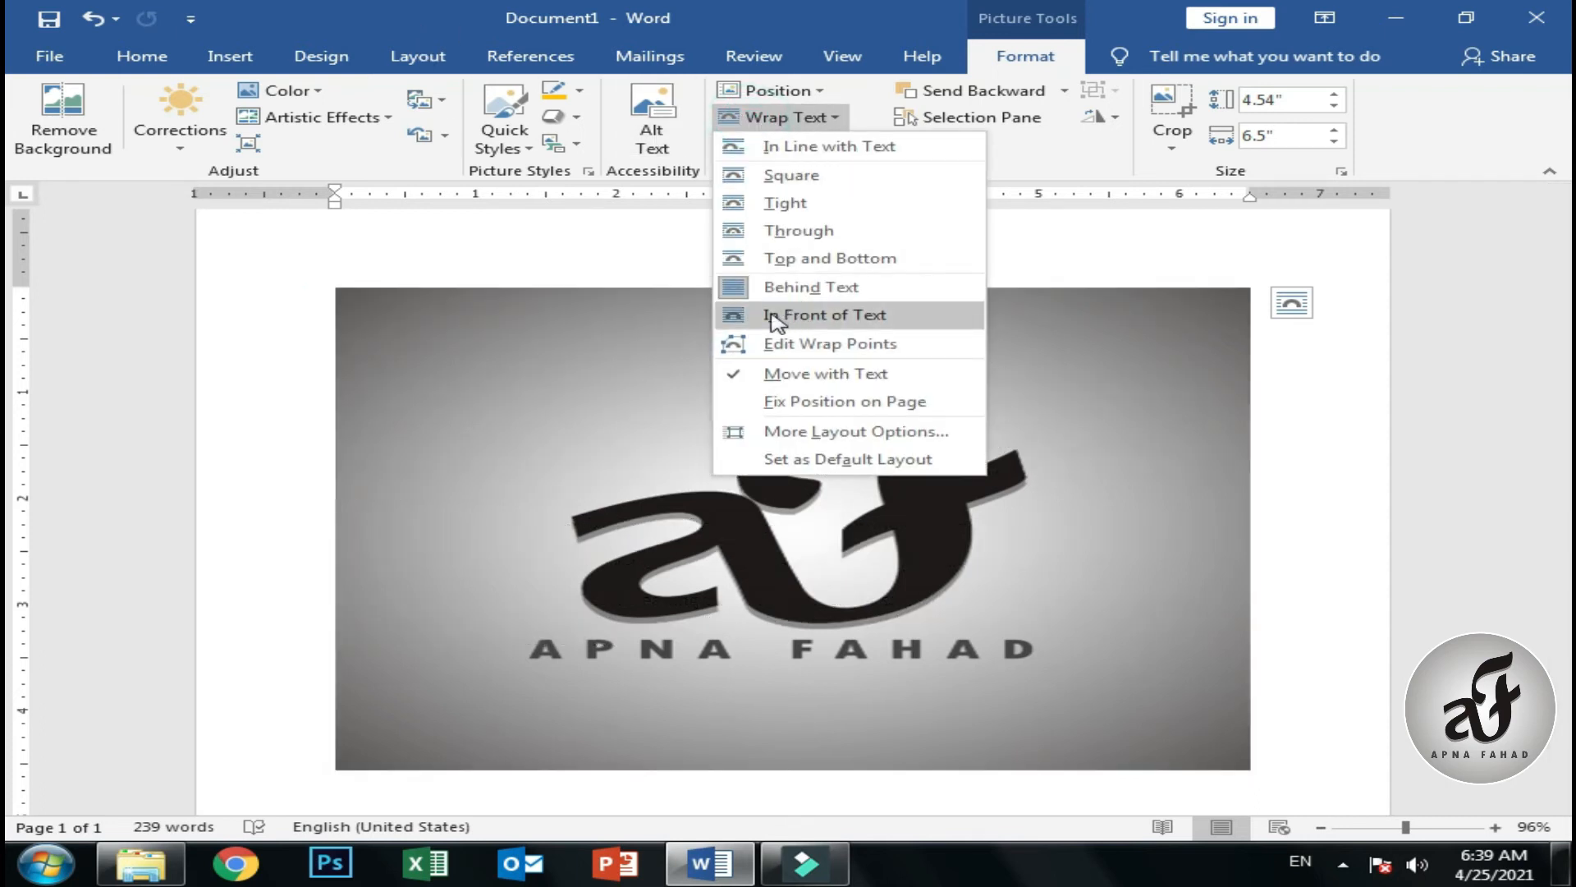
click(919, 286)
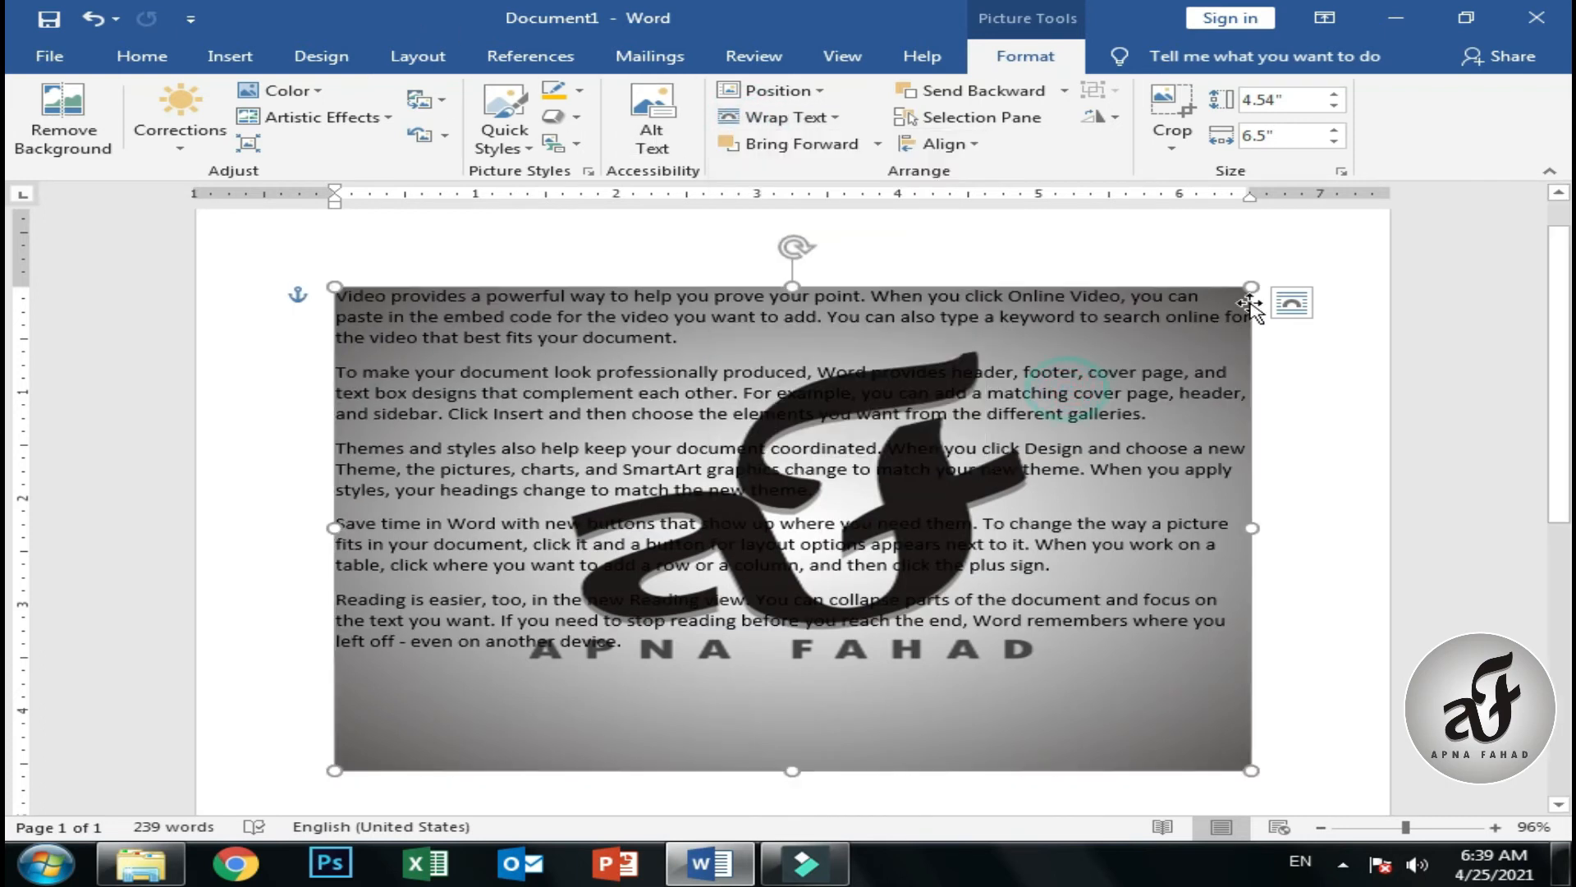
drag(1248, 289, 821, 514)
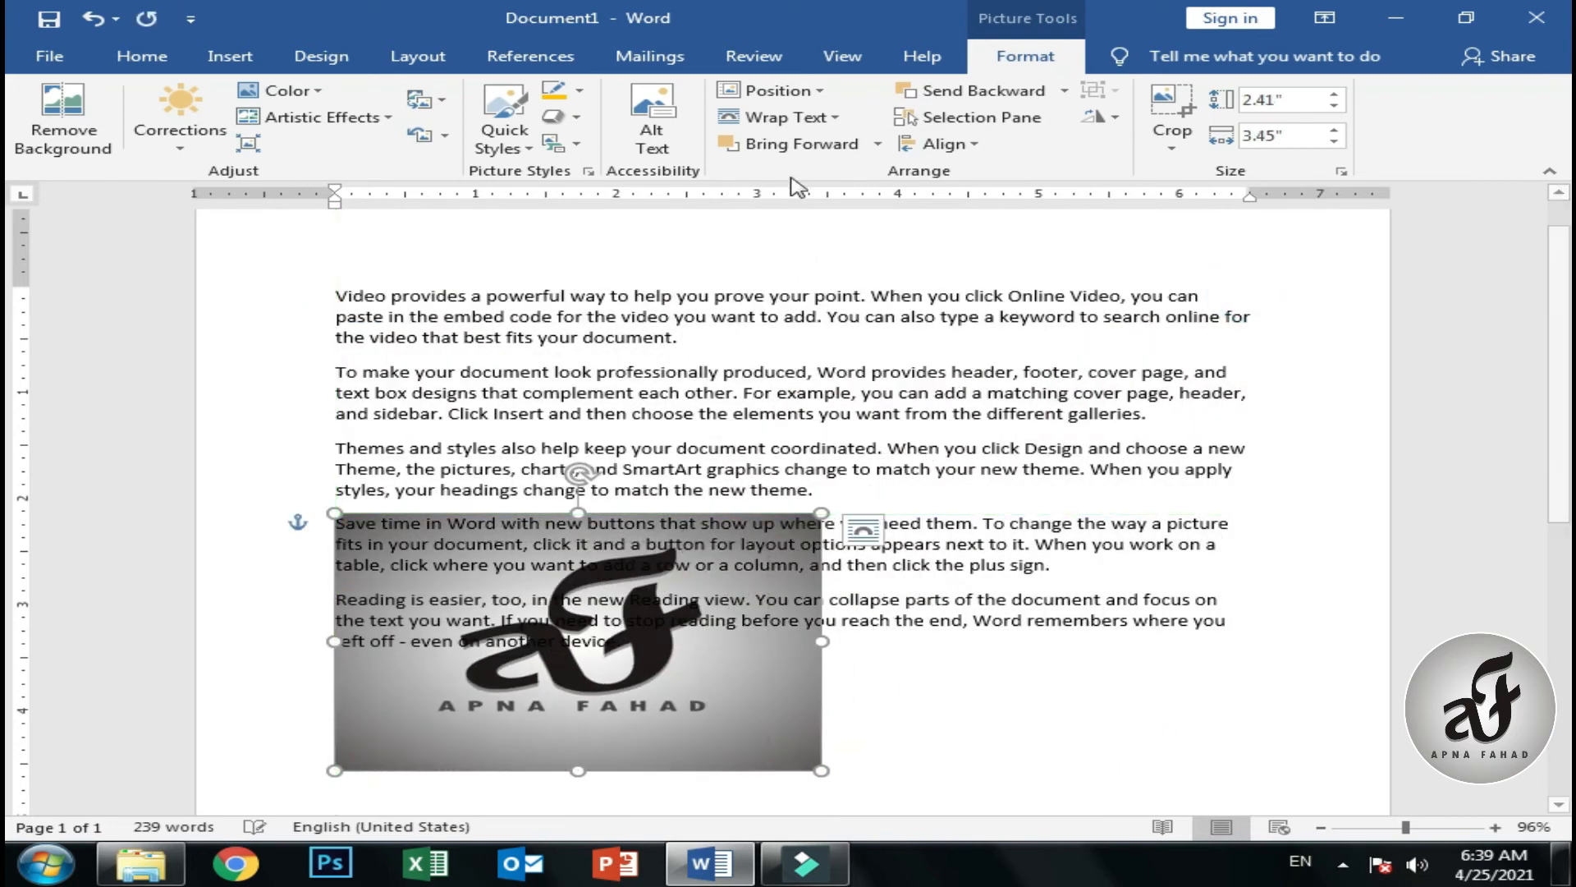
Place the picture in front of the text and move it over the upper-right part of the paragraphs.
click(813, 123)
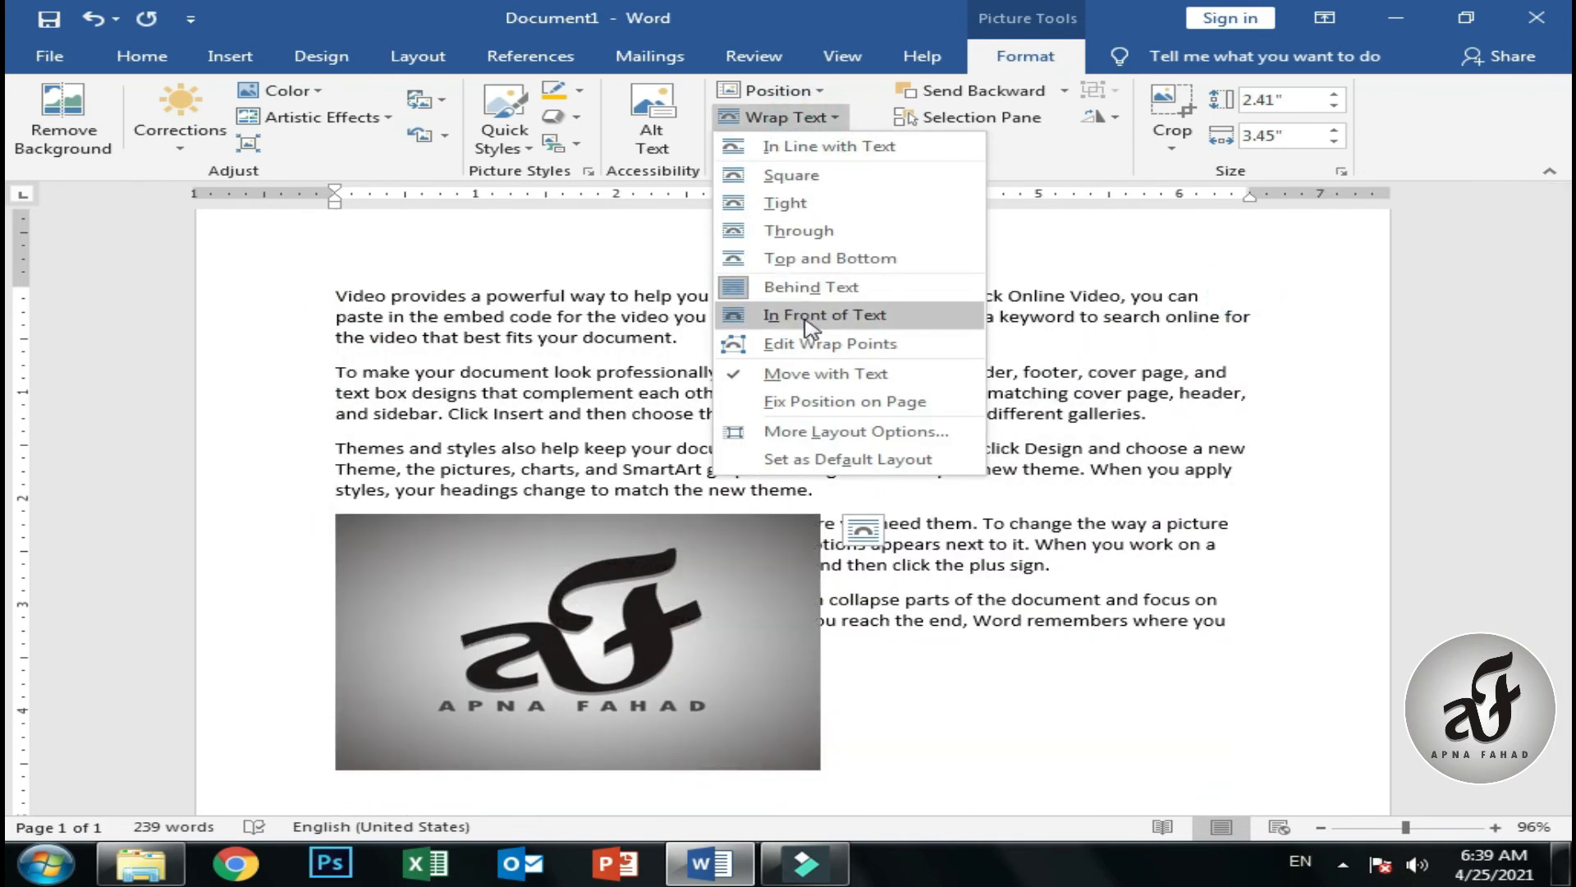
click(898, 326)
drag(651, 655, 1090, 425)
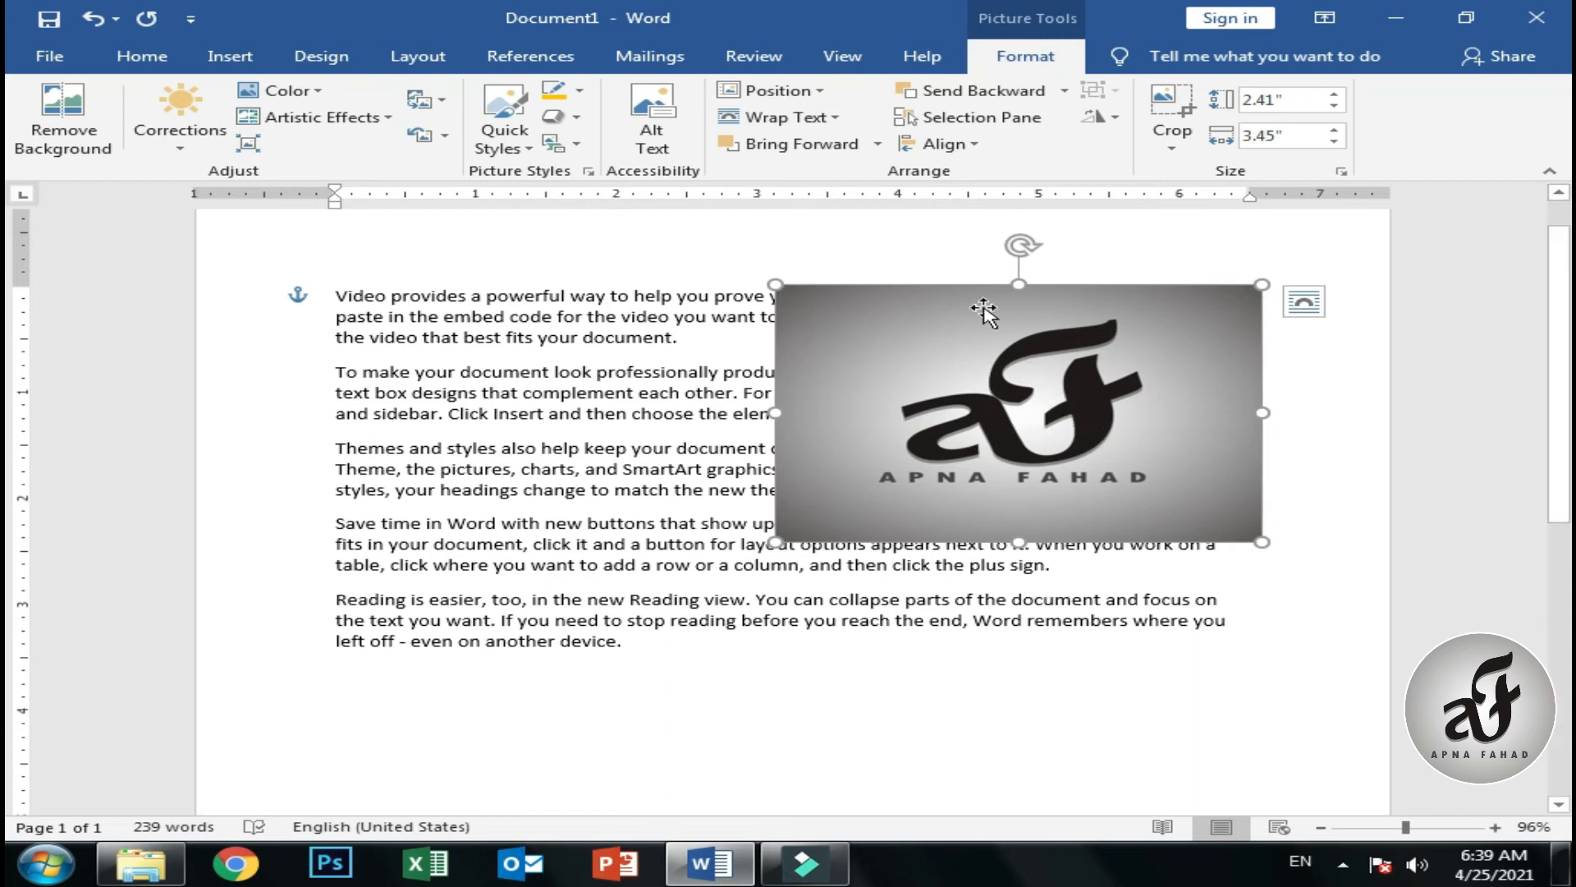
click(786, 117)
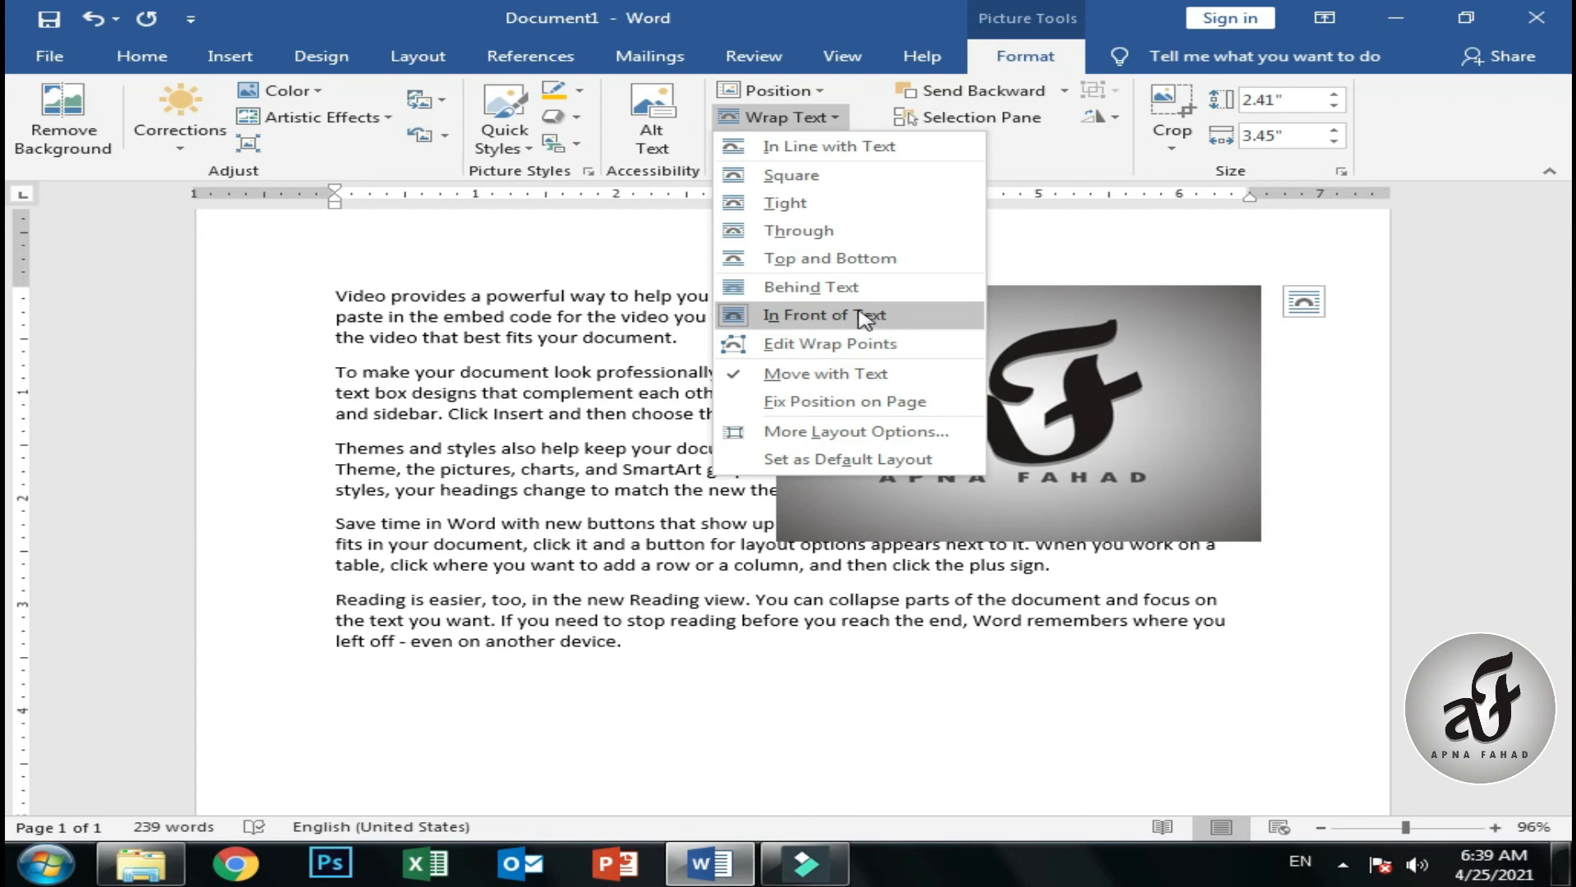
click(862, 316)
mouse_move(1024, 355)
mouse_down()
mouse_move(1020, 390)
mouse_move(1011, 358)
mouse_up()
Set the picture's text wrapping to Through and adjust its place to the right of the first two paragraphs.
click(780, 118)
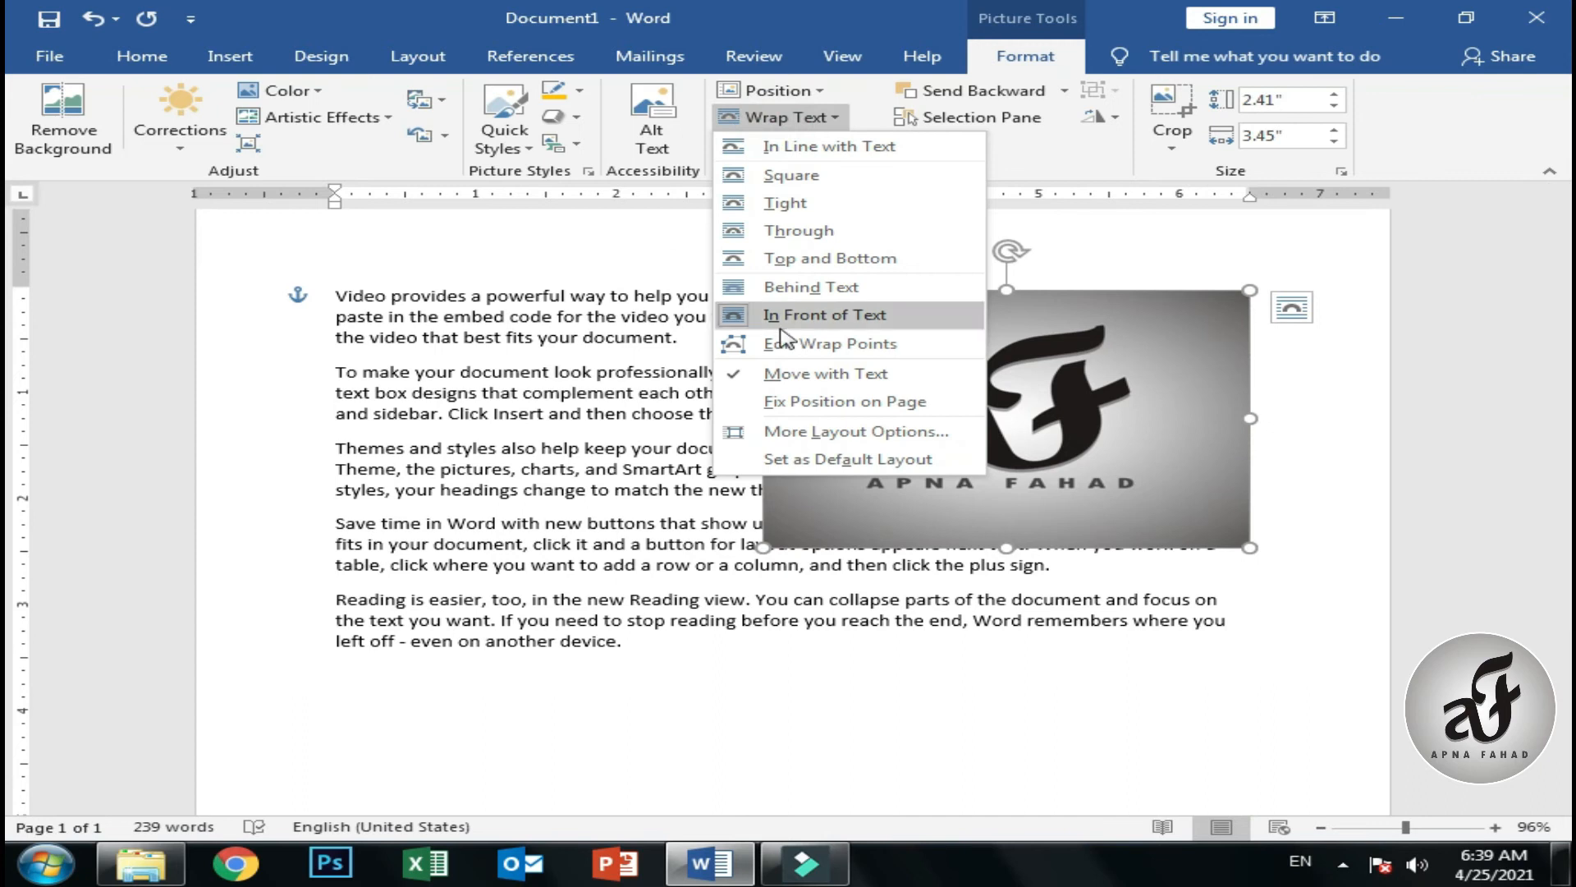
click(798, 231)
drag(1003, 390, 983, 422)
click(968, 421)
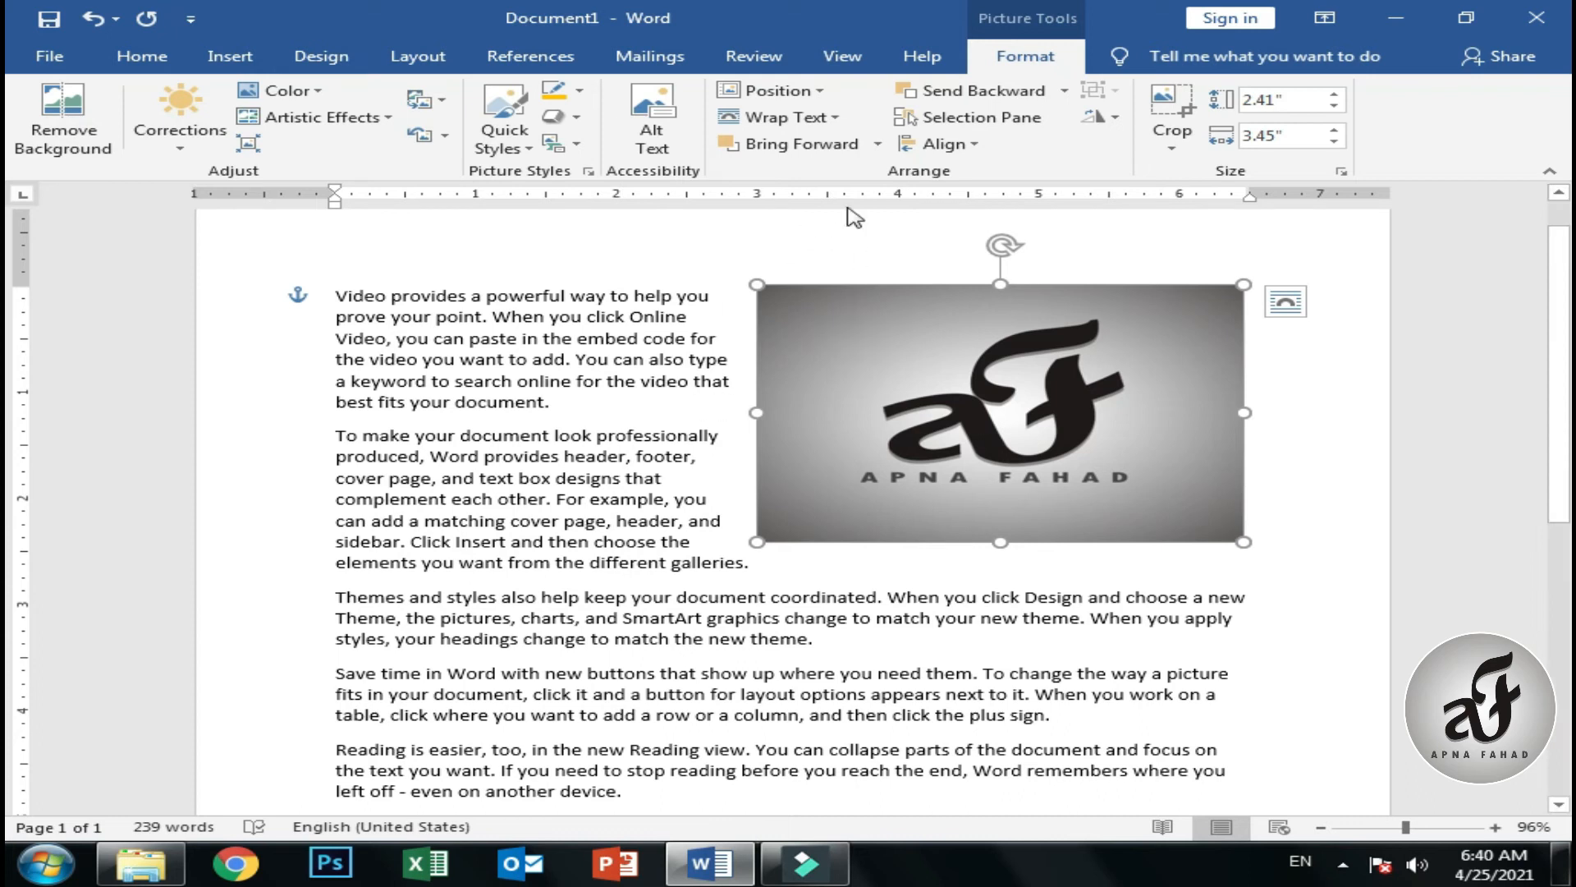
click(807, 121)
click(809, 122)
Cut the picture and delete all the sample text to empty the page.
key(Delete)
key(ctrl+a)
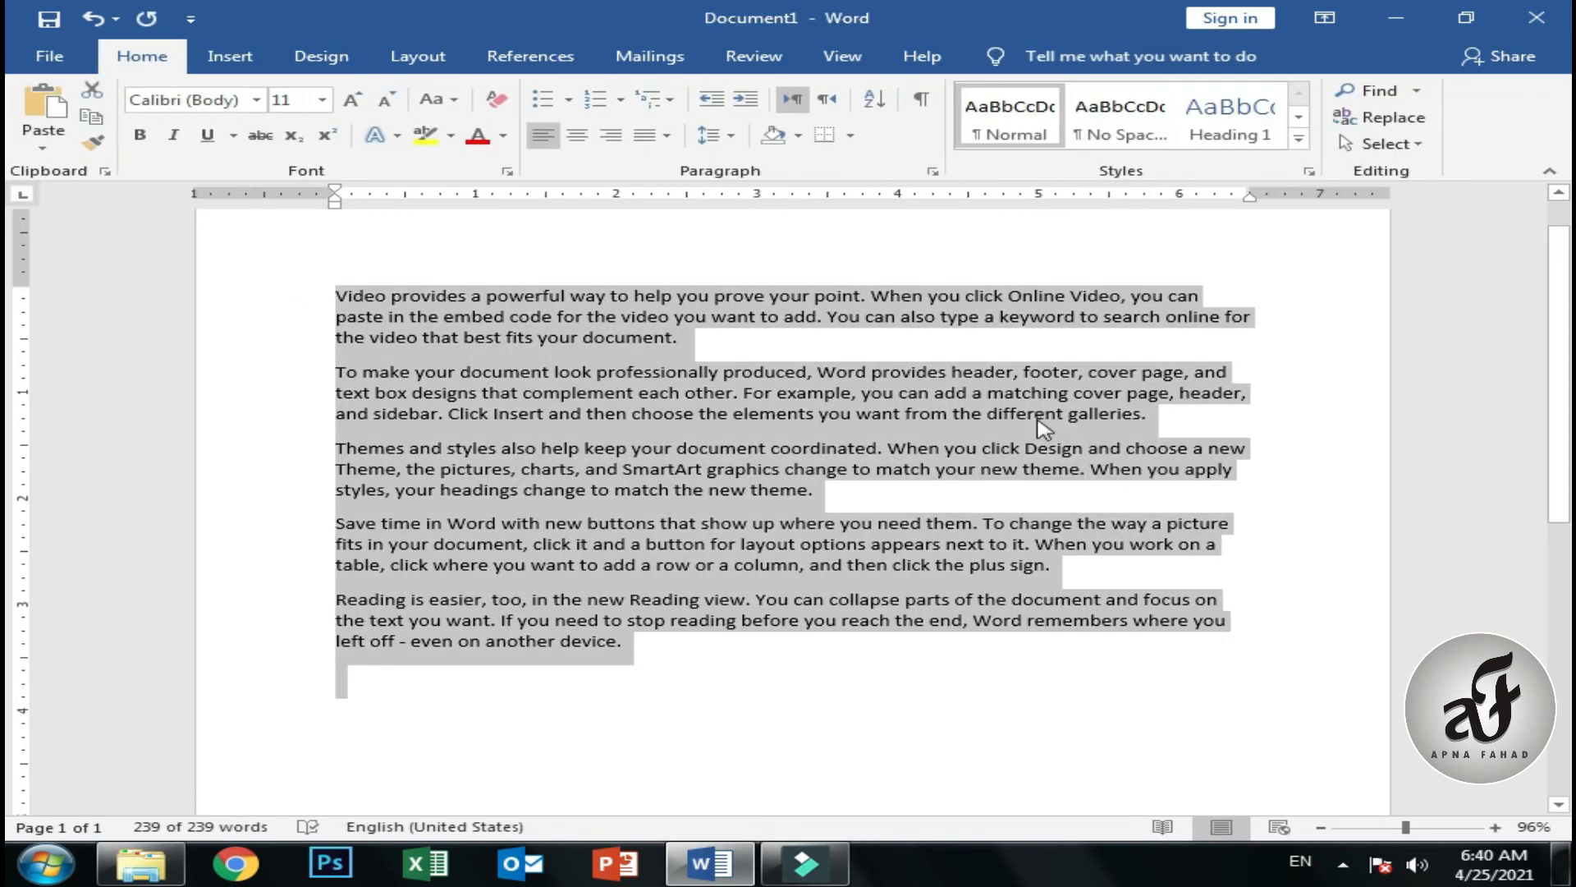
key(Delete)
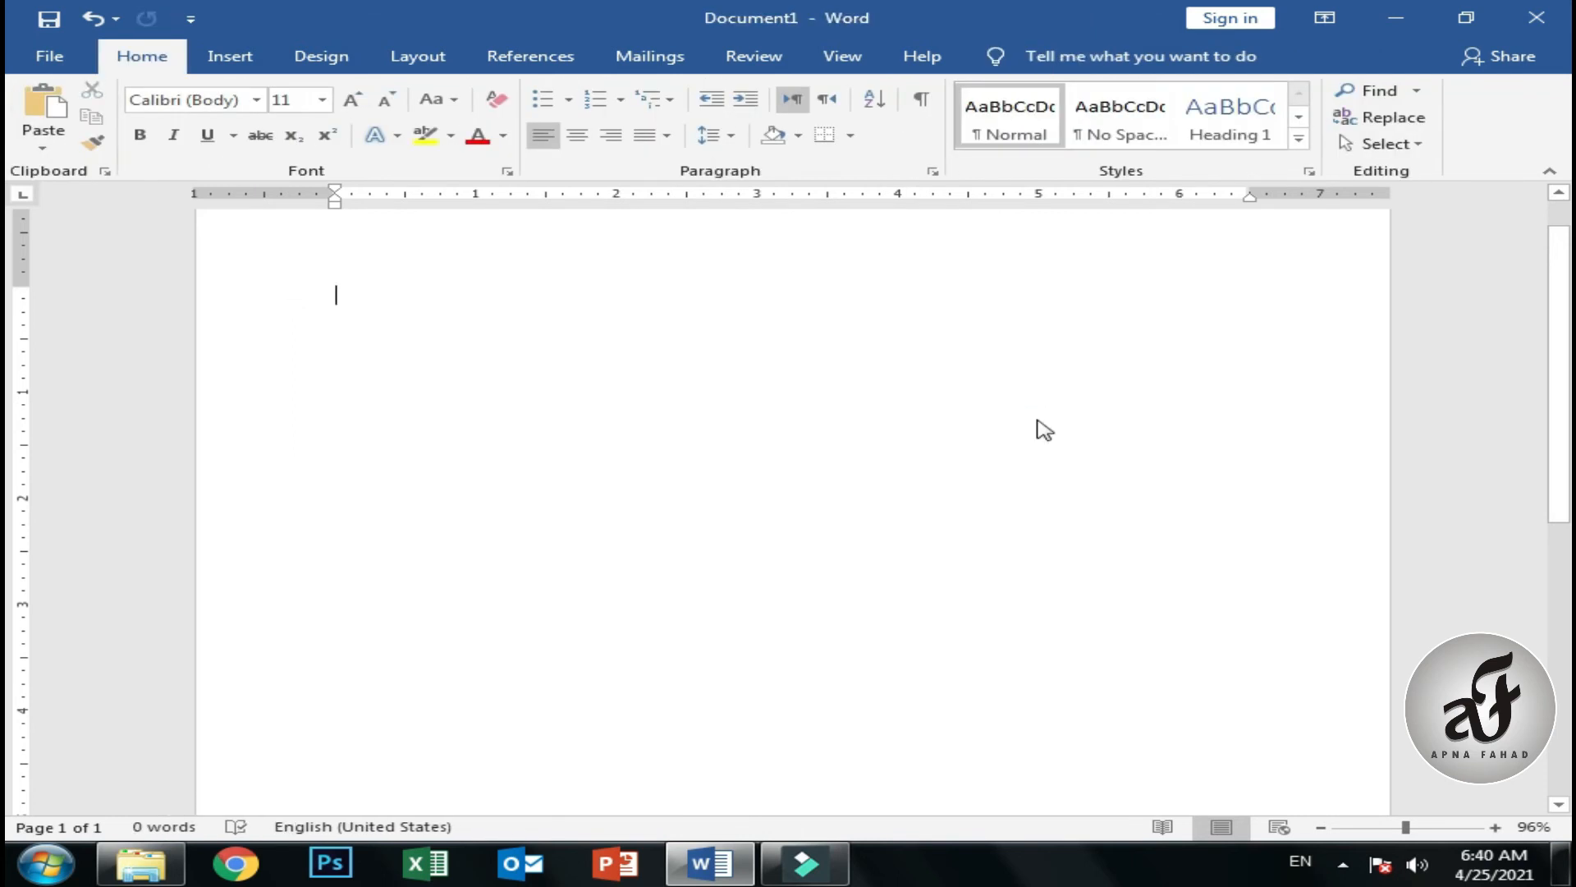
Paste the picture onto the blank page and move it to the upper middle of the page.
key(ctrl+v)
click(1024, 57)
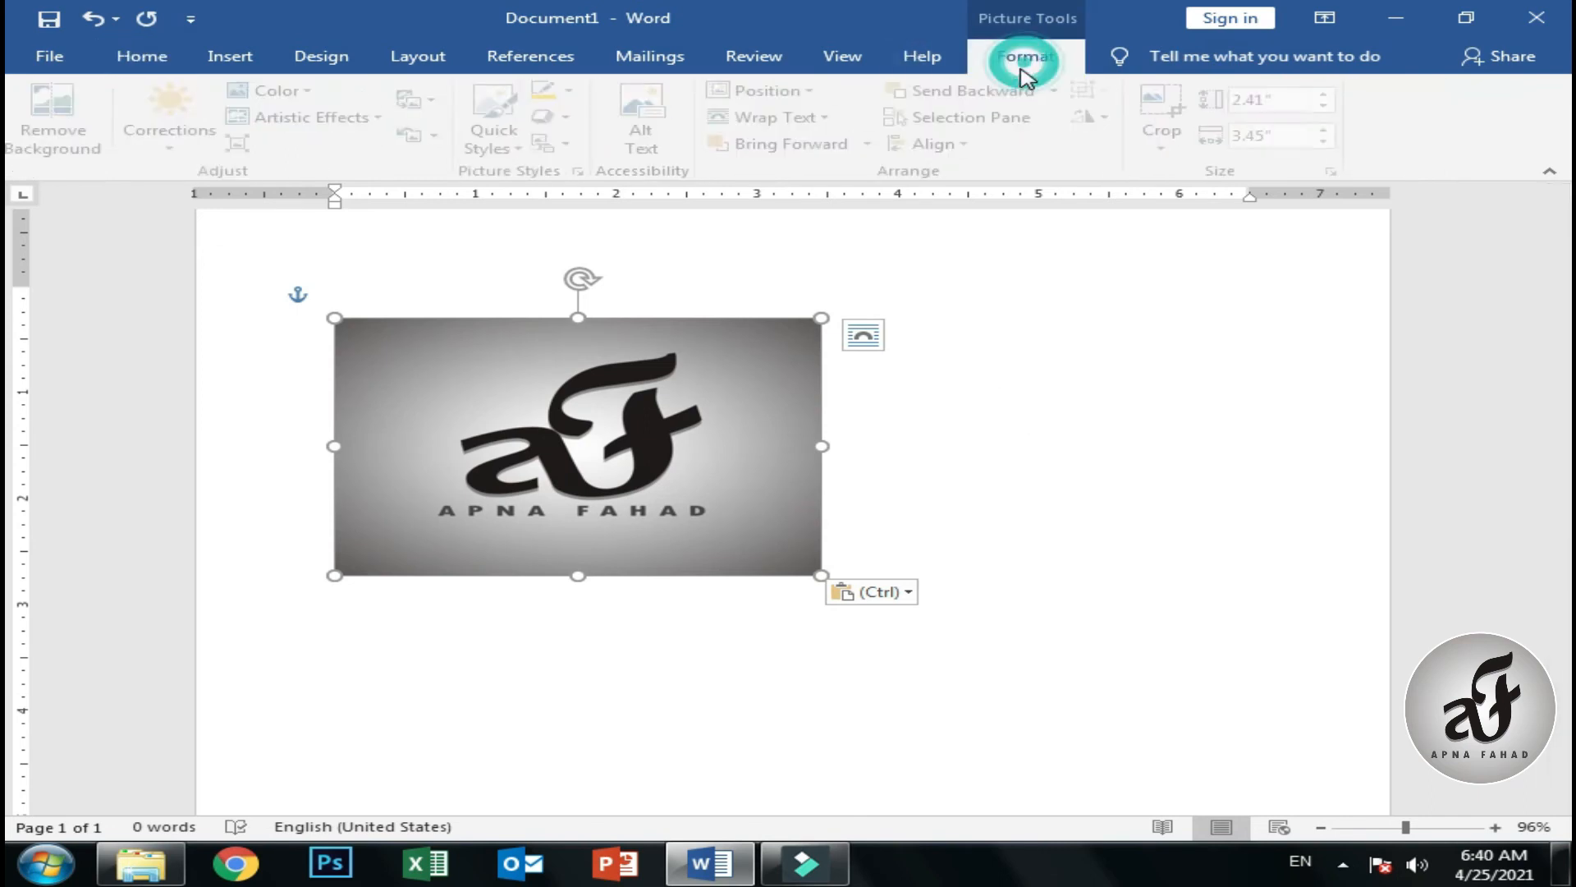
drag(644, 447, 874, 468)
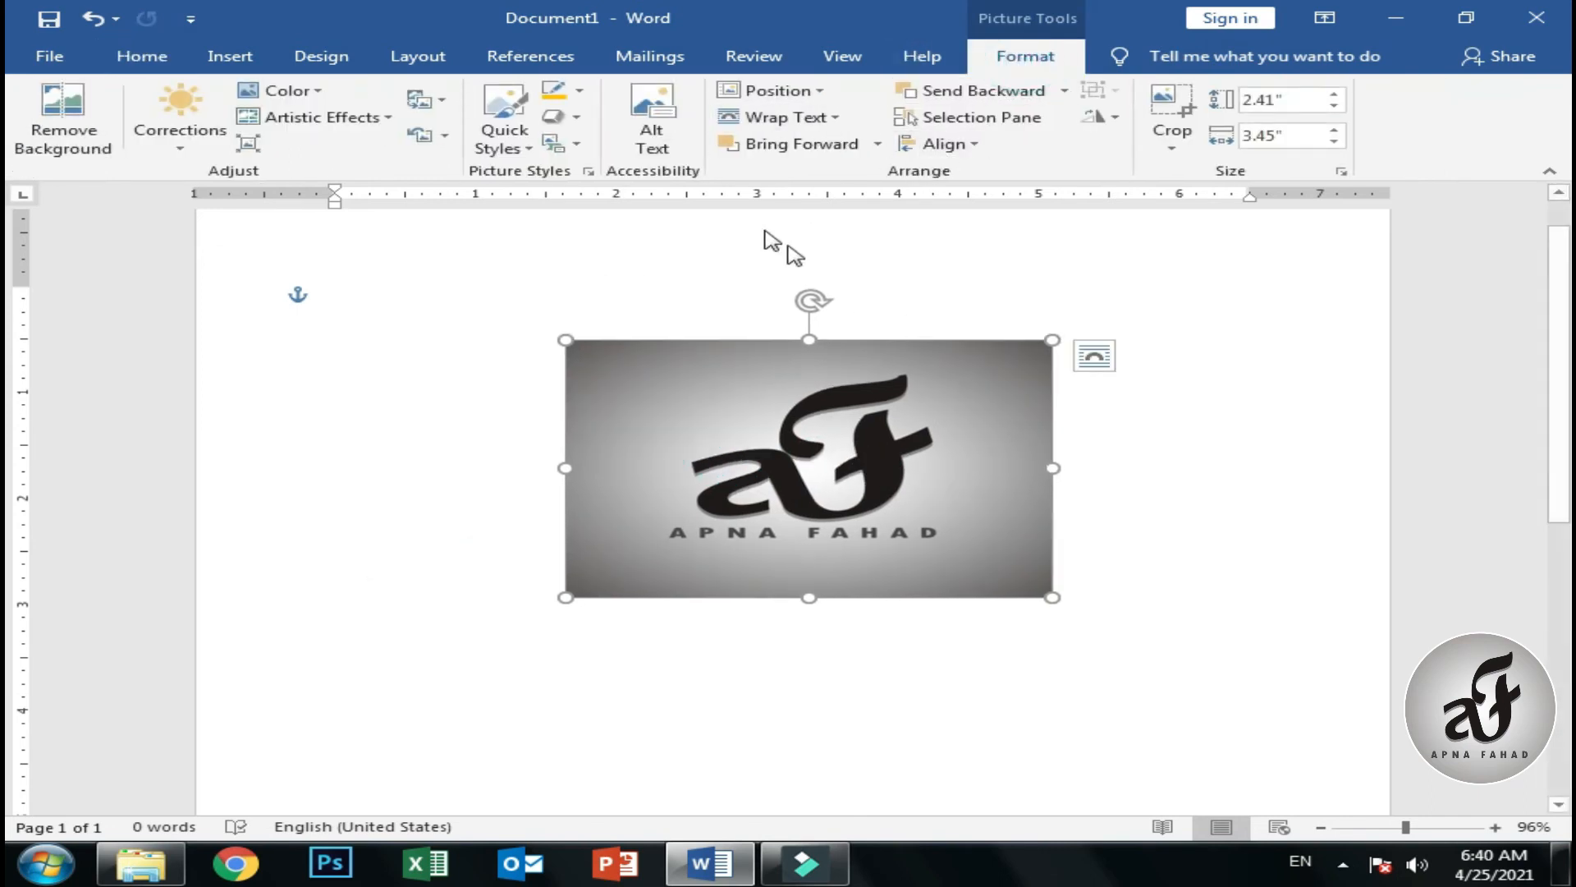
Choose a text wrapping option for the picture and move it toward the left margin.
click(785, 117)
click(836, 220)
click(873, 491)
drag(873, 491, 784, 486)
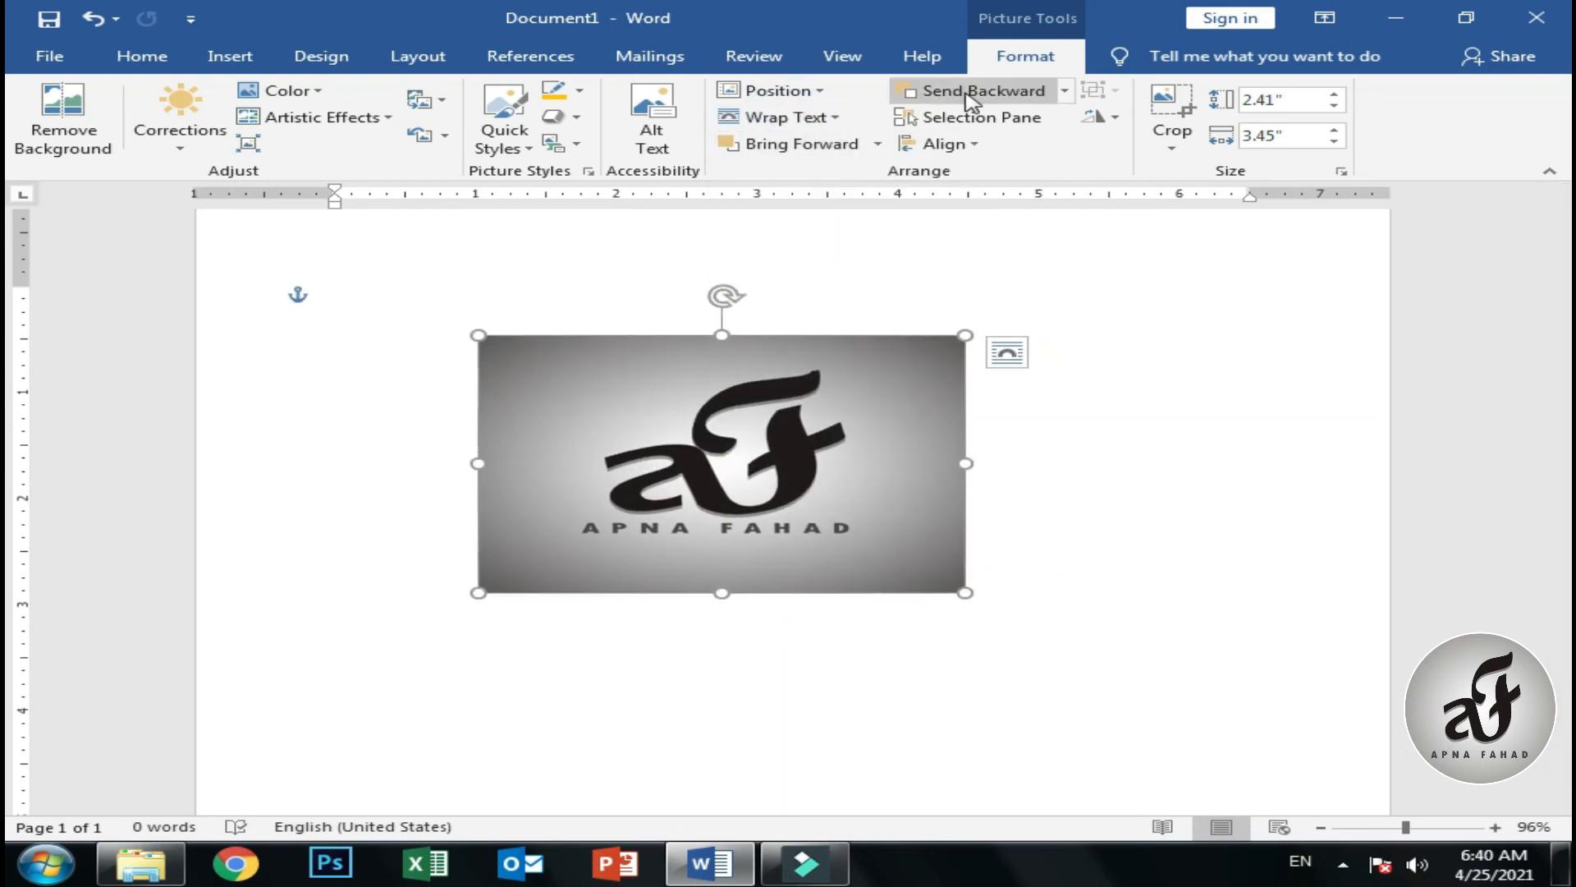
drag(792, 430, 686, 438)
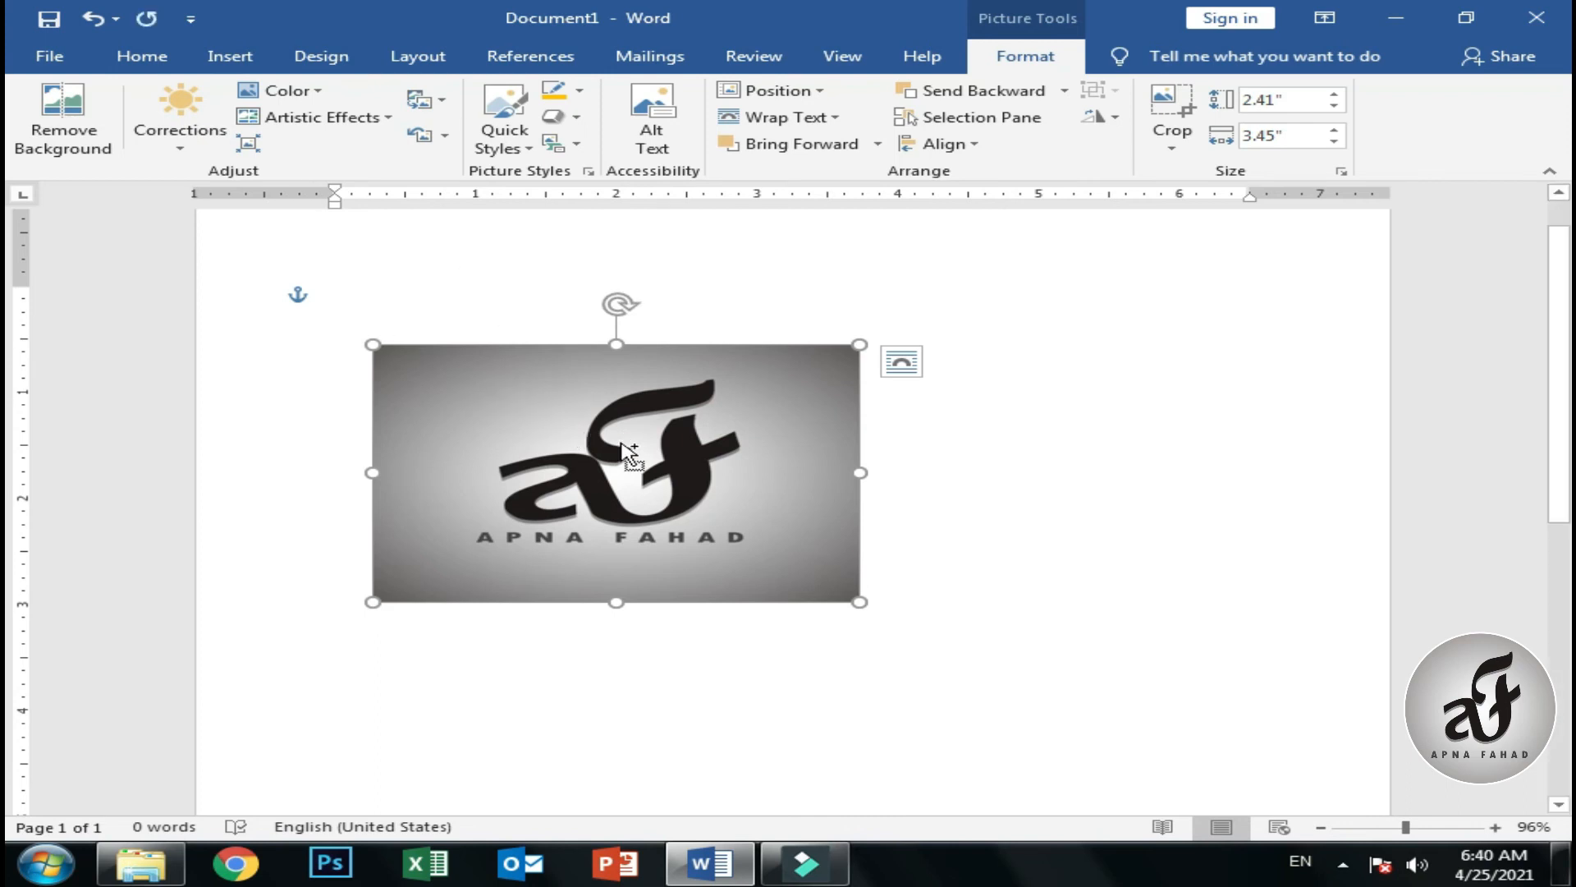
Paste two copies of the picture and spread them out to the upper right and below, partly overlapping the original.
key(ctrl+v)
key(ctrl+v)
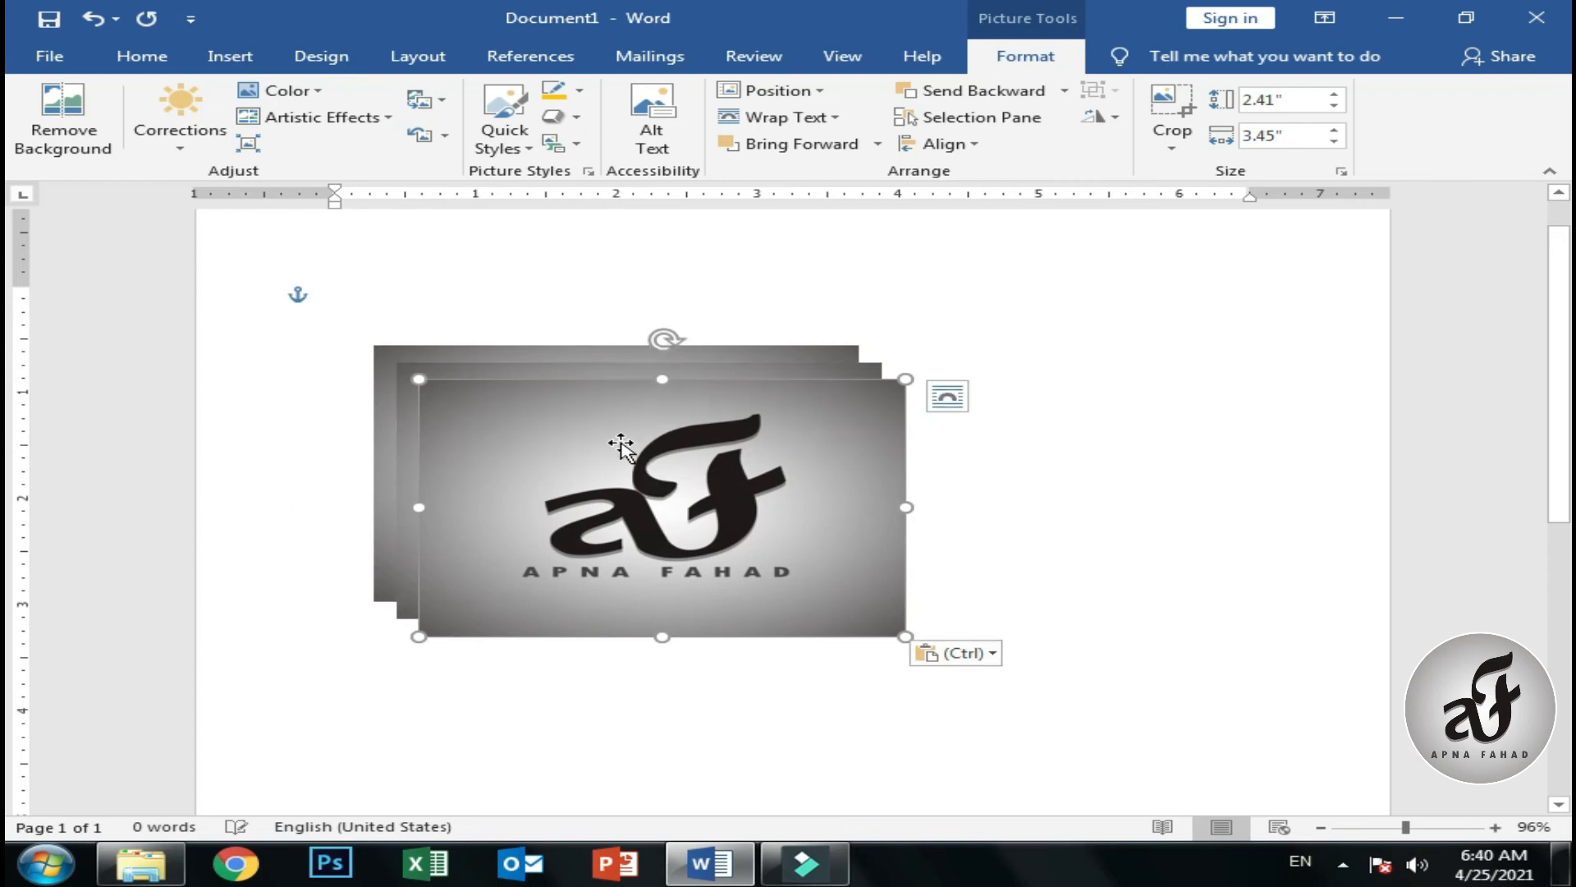
drag(621, 444, 758, 614)
Apply a pinkish higher color saturation to the lower picture copy and a warm beige color tone to the upper-right copy.
click(282, 90)
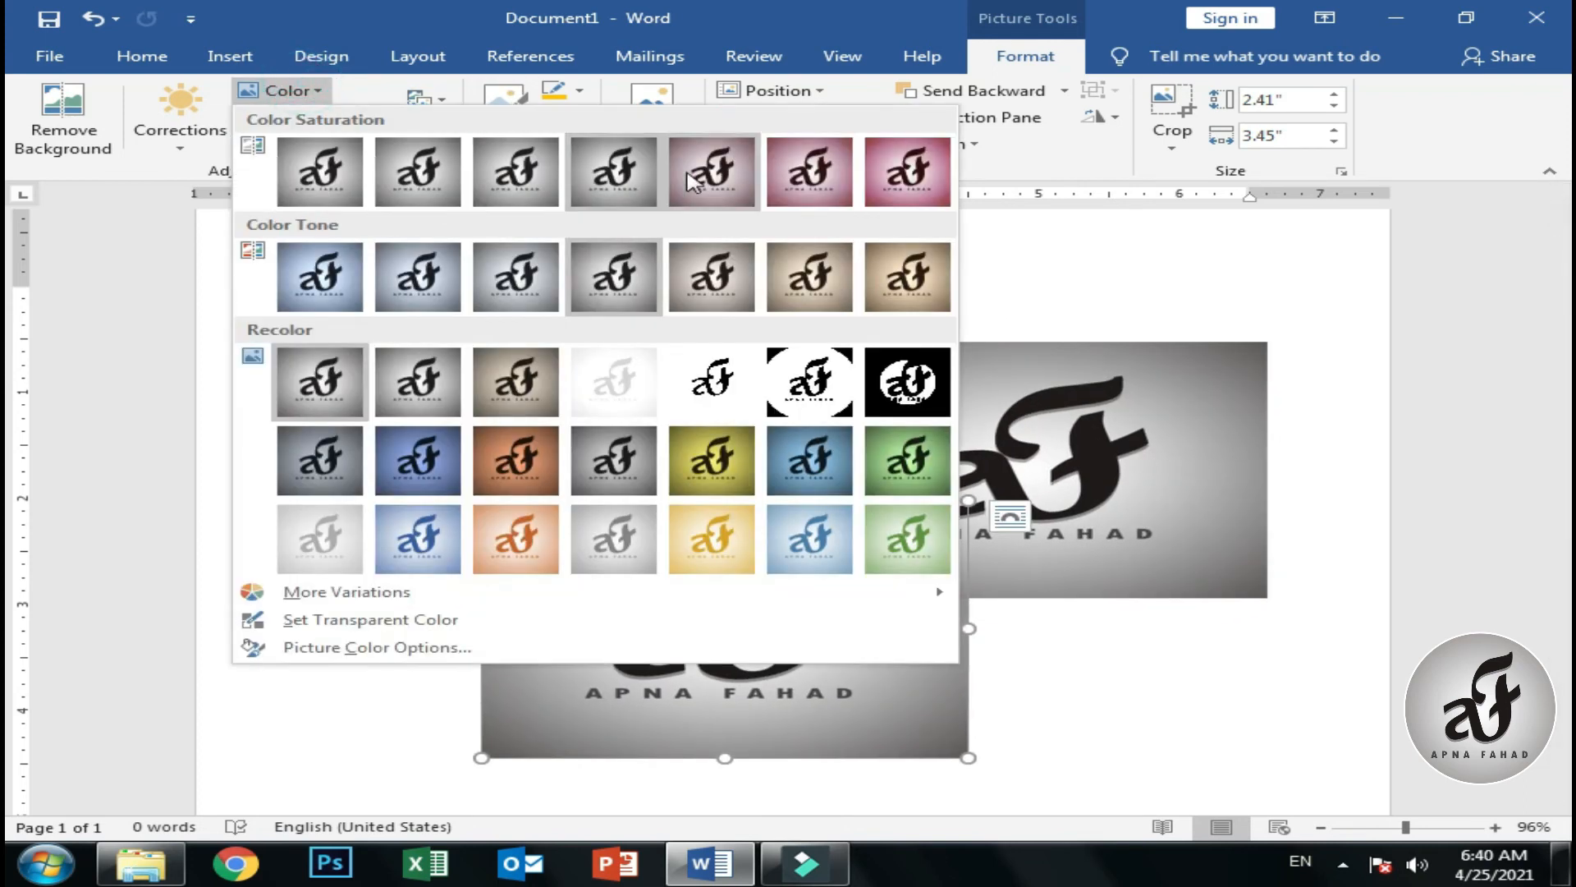
click(690, 180)
click(1031, 436)
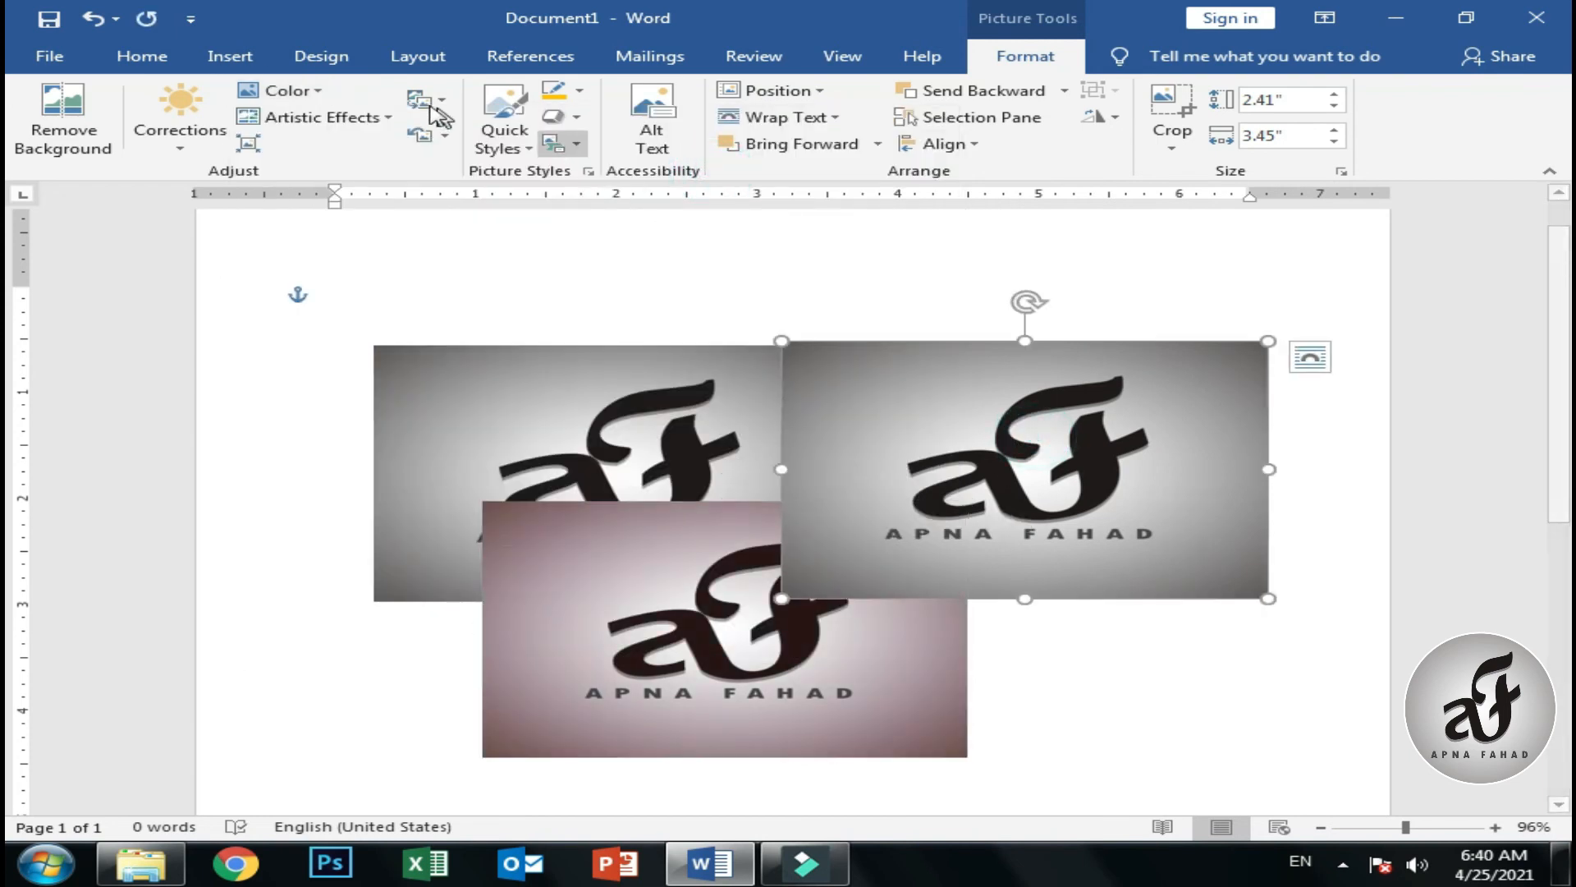
click(310, 95)
click(807, 276)
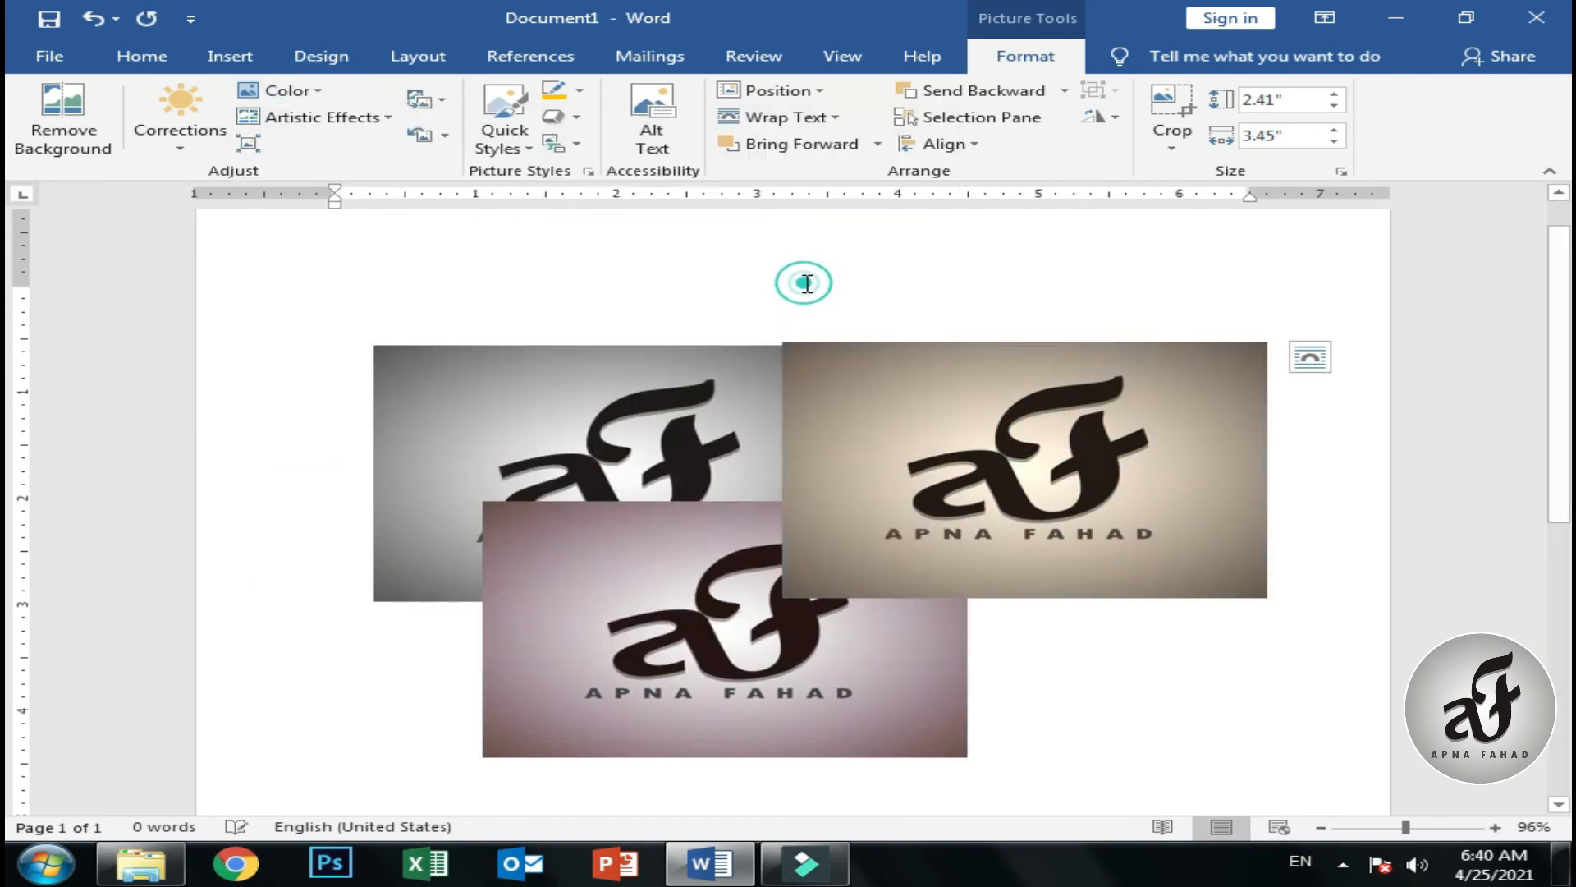
Bring the gray picture forward two levels and send it backward two levels again.
click(671, 447)
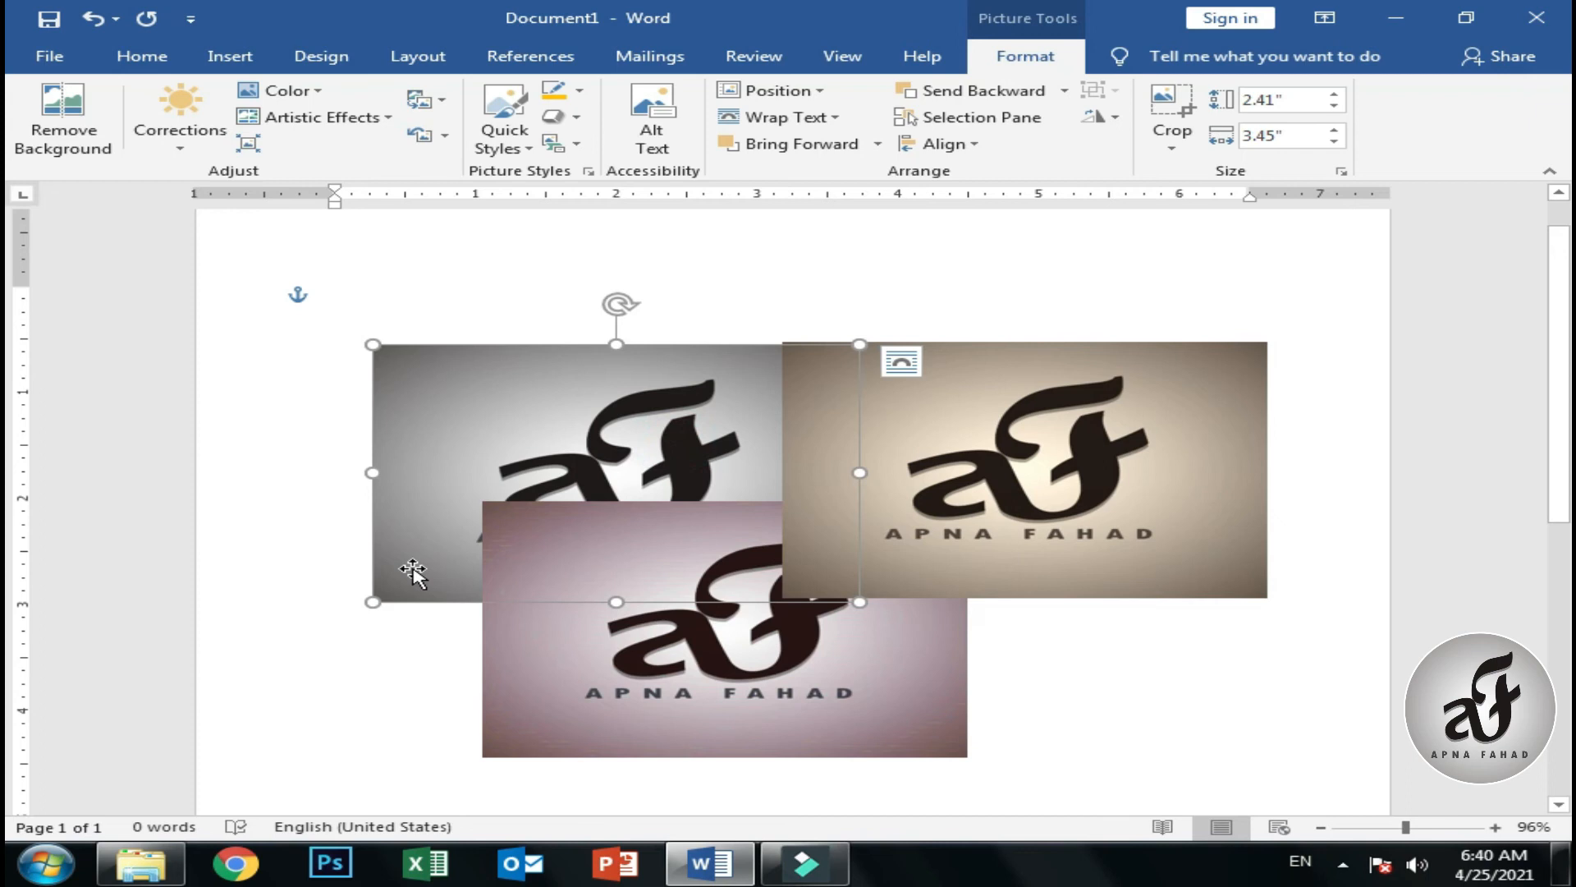
click(792, 156)
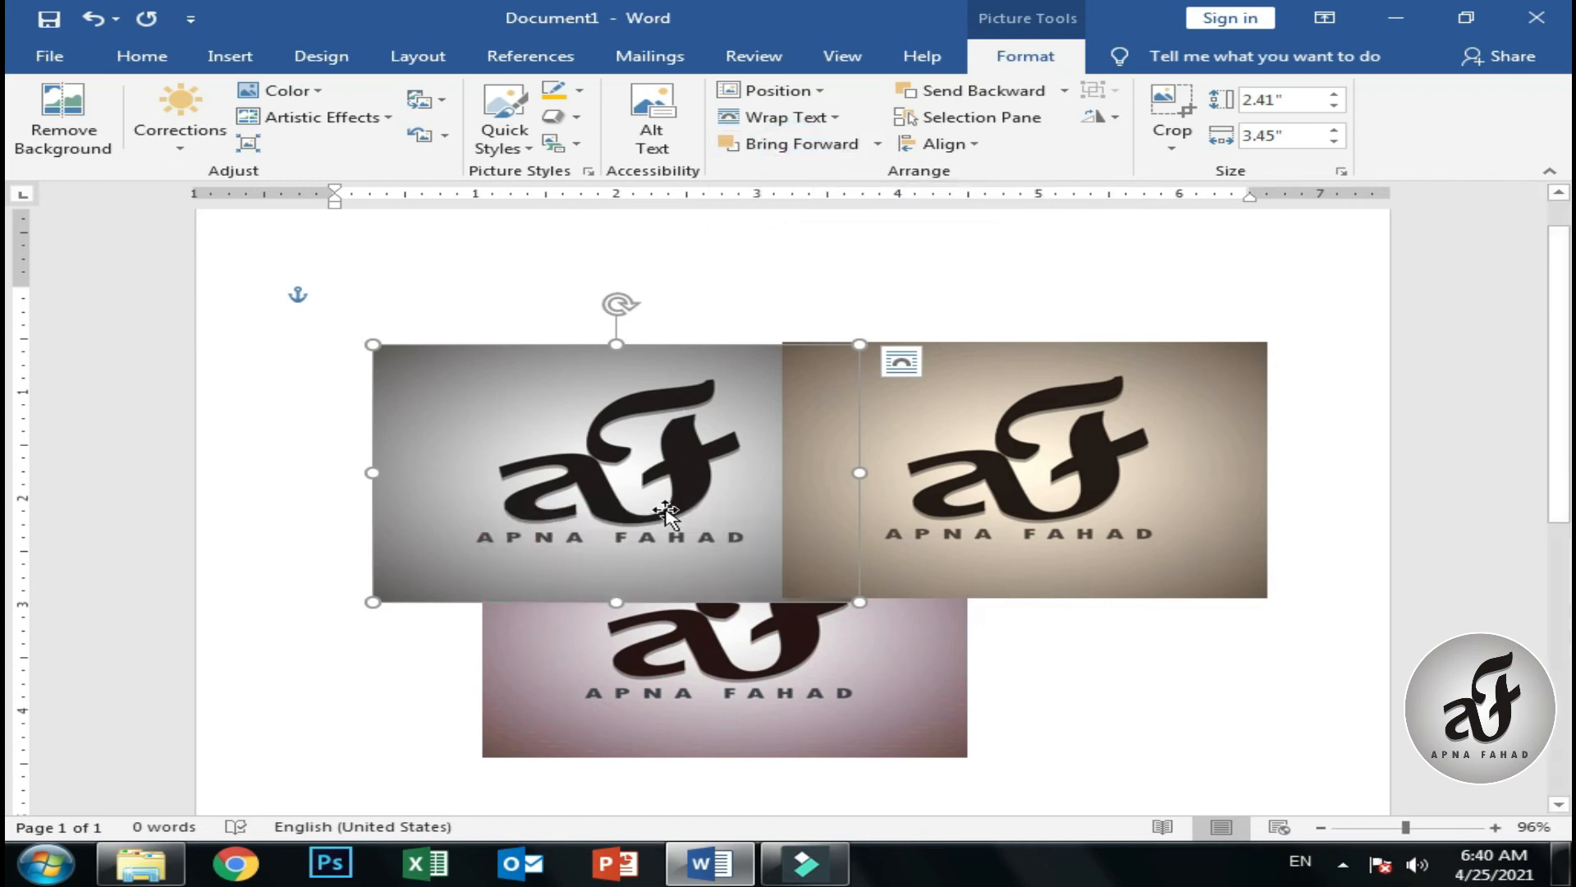
click(794, 148)
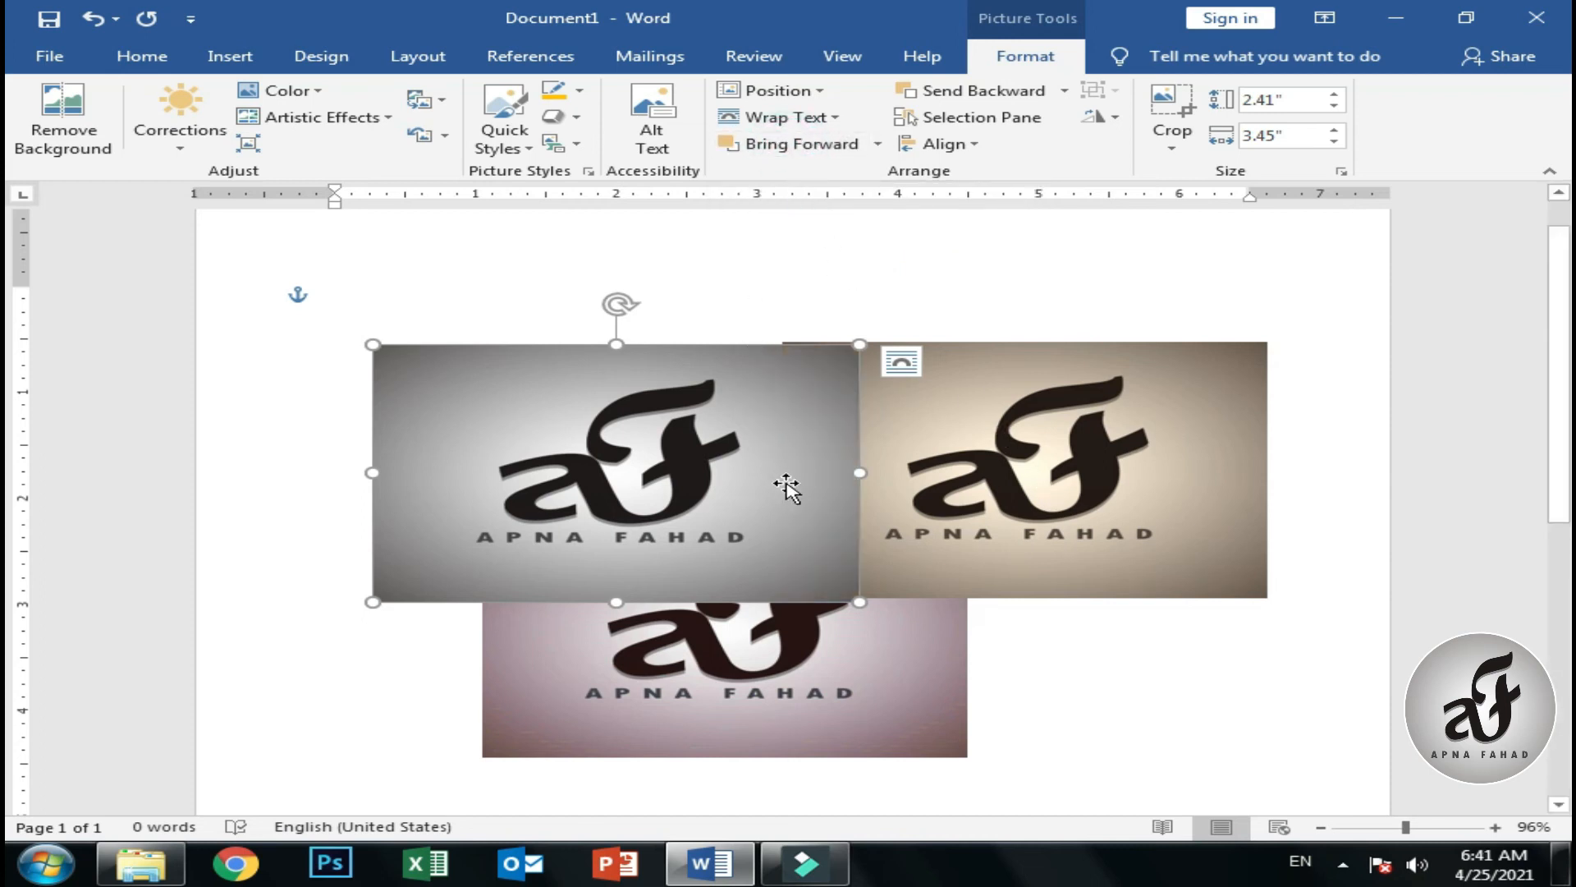
click(983, 99)
click(983, 105)
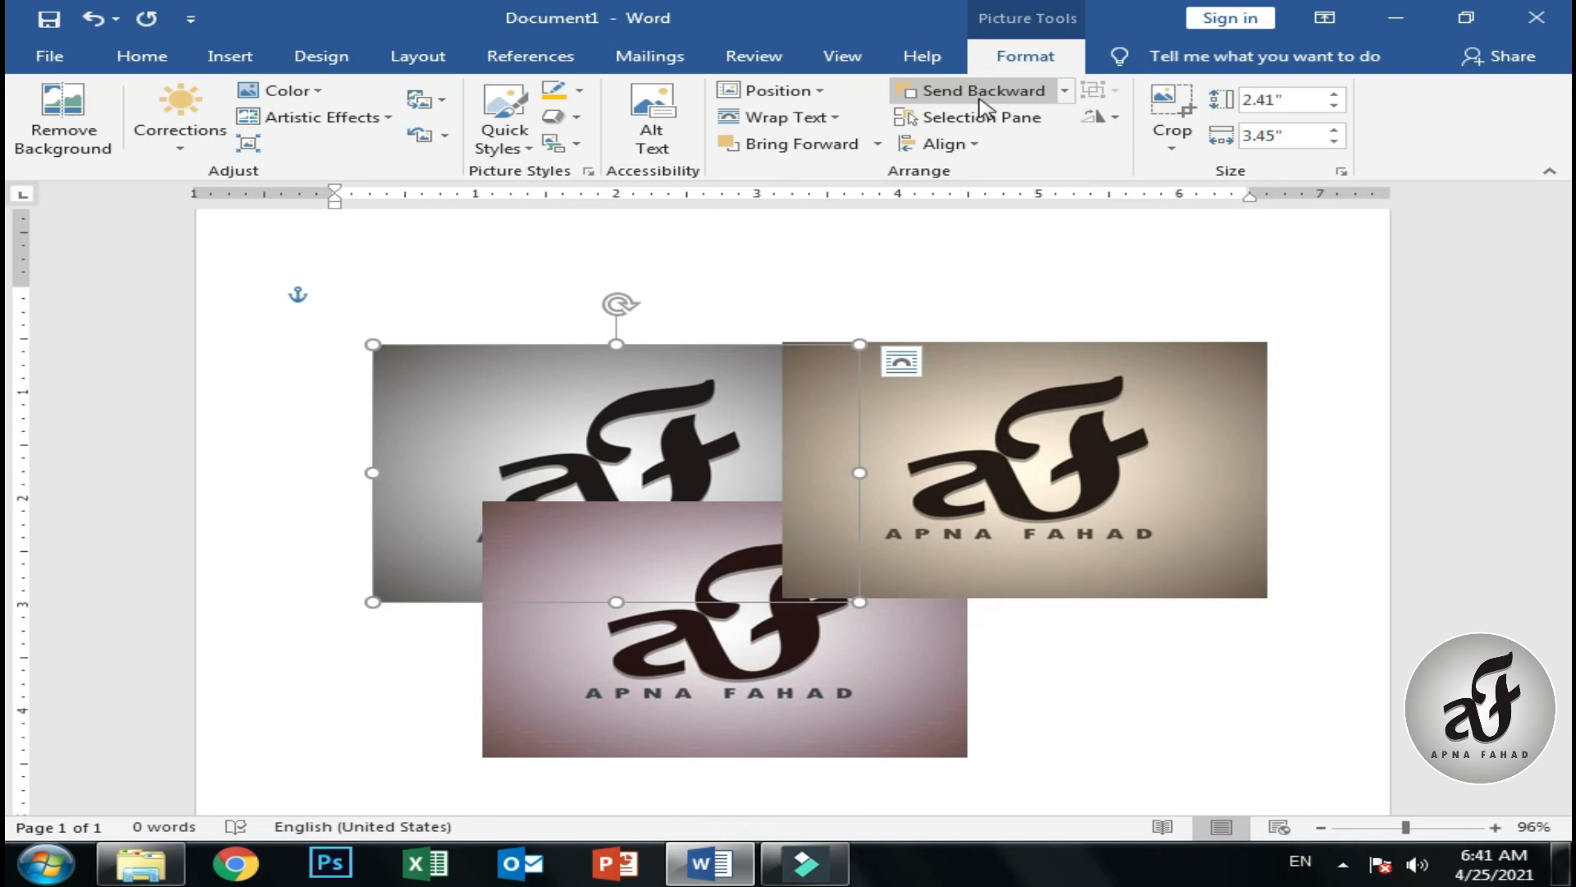
Bring the gray picture to the front of all pictures and send it to the back again.
click(877, 145)
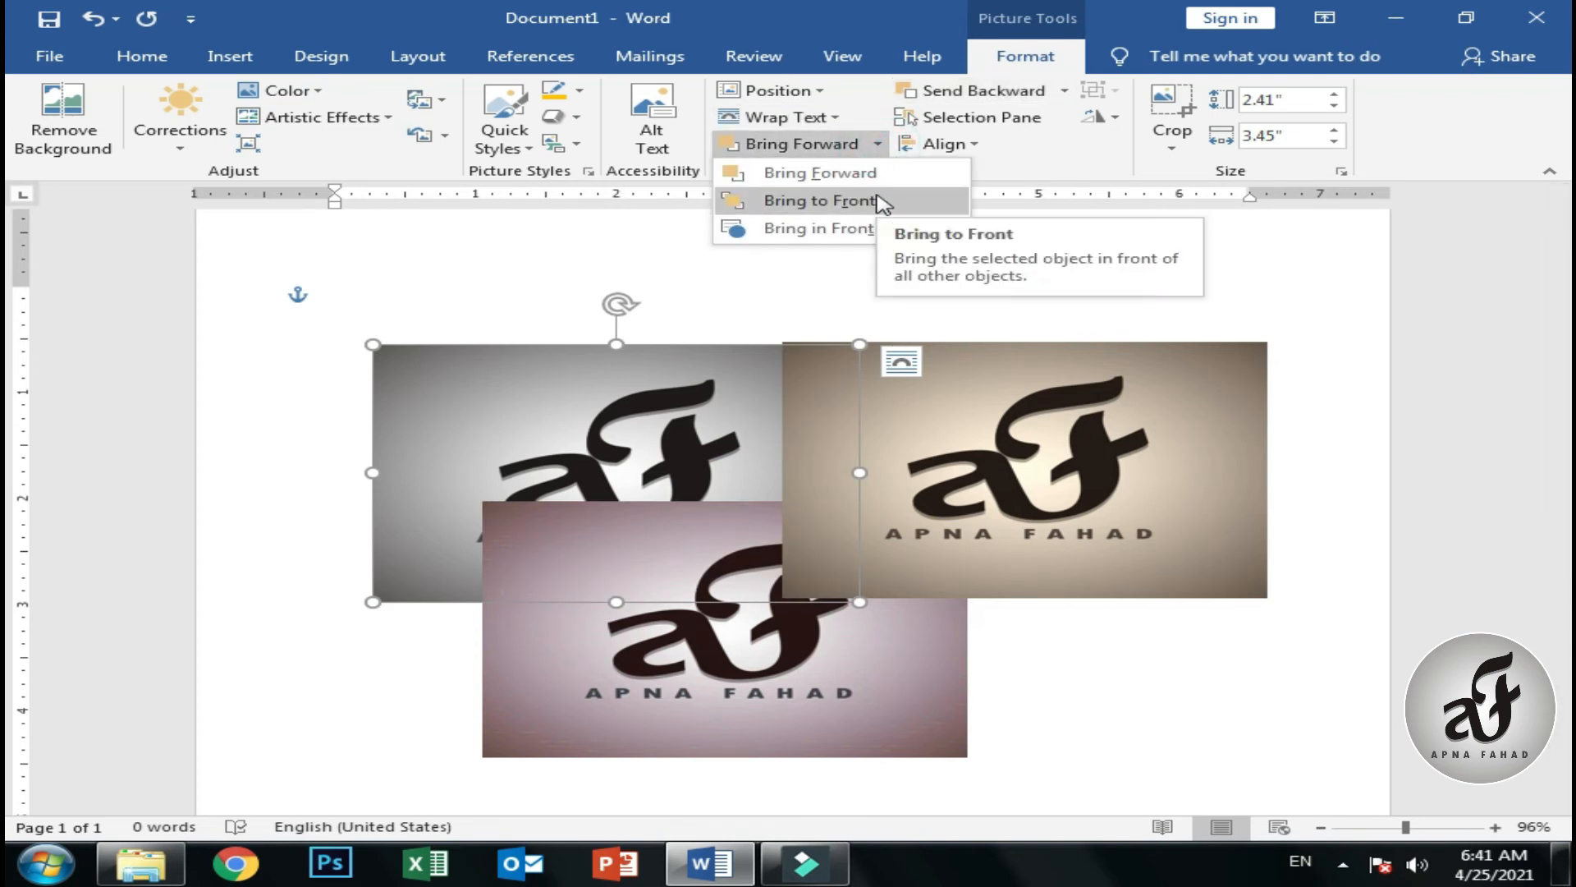
click(831, 205)
click(1065, 92)
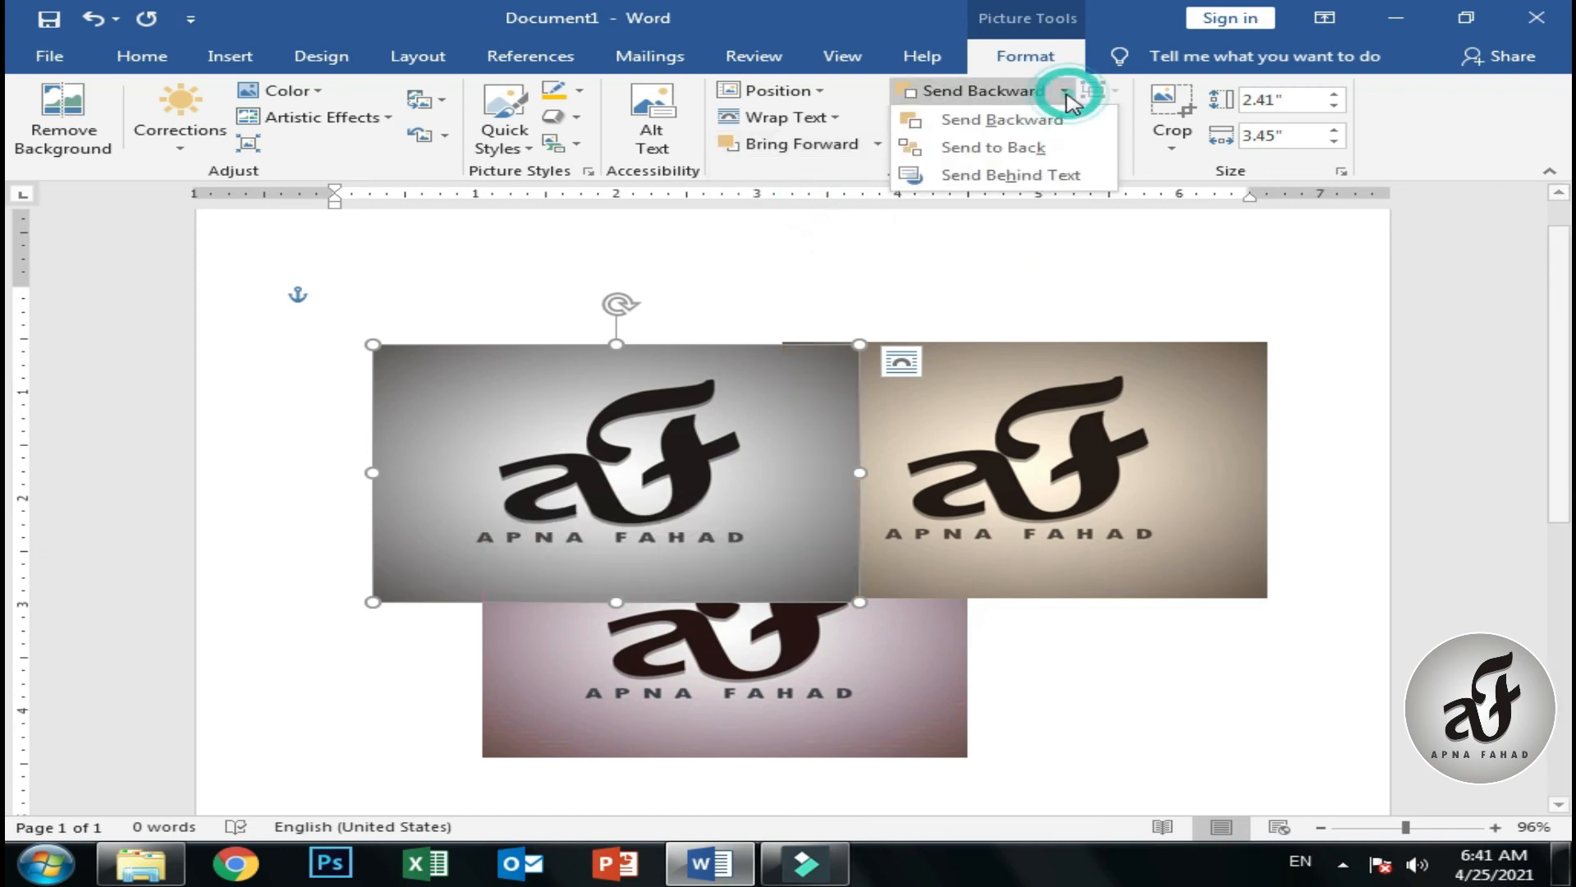
click(1051, 150)
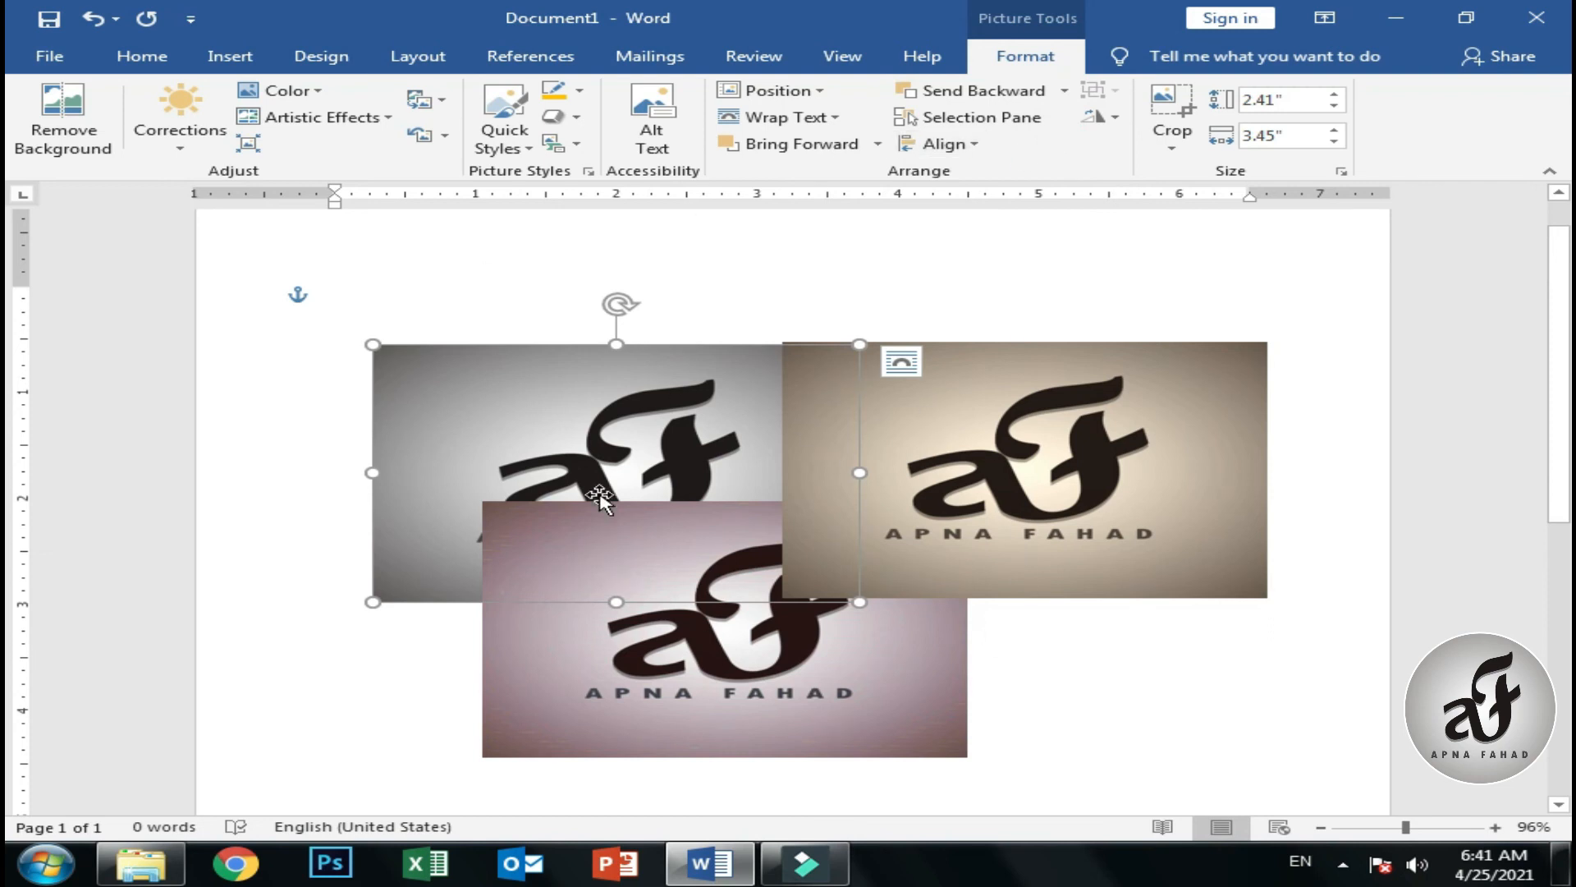
click(783, 128)
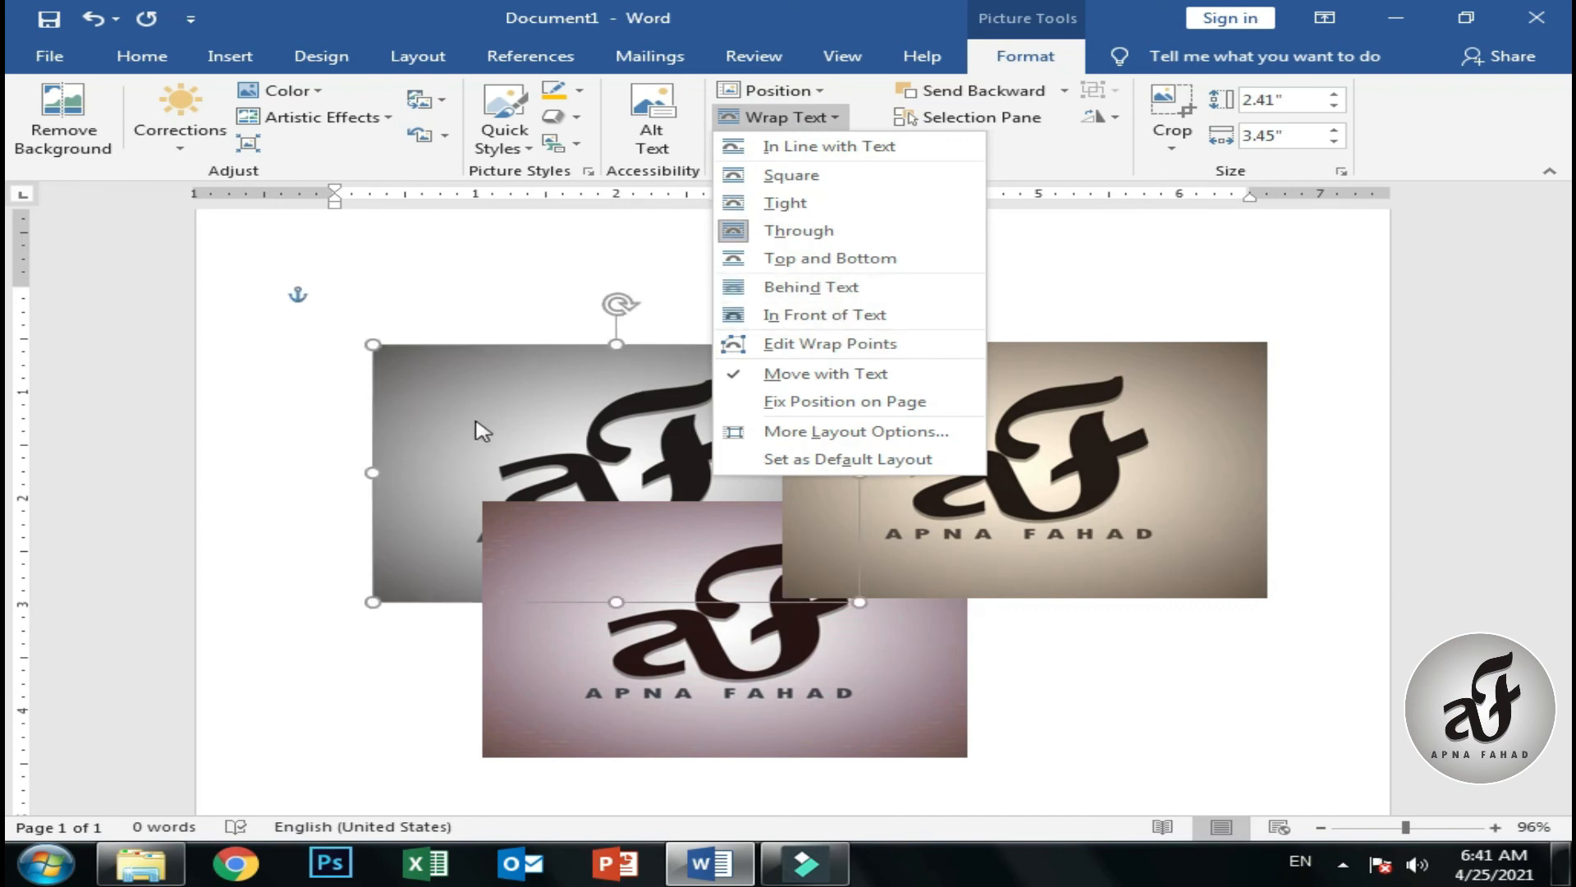
click(800, 123)
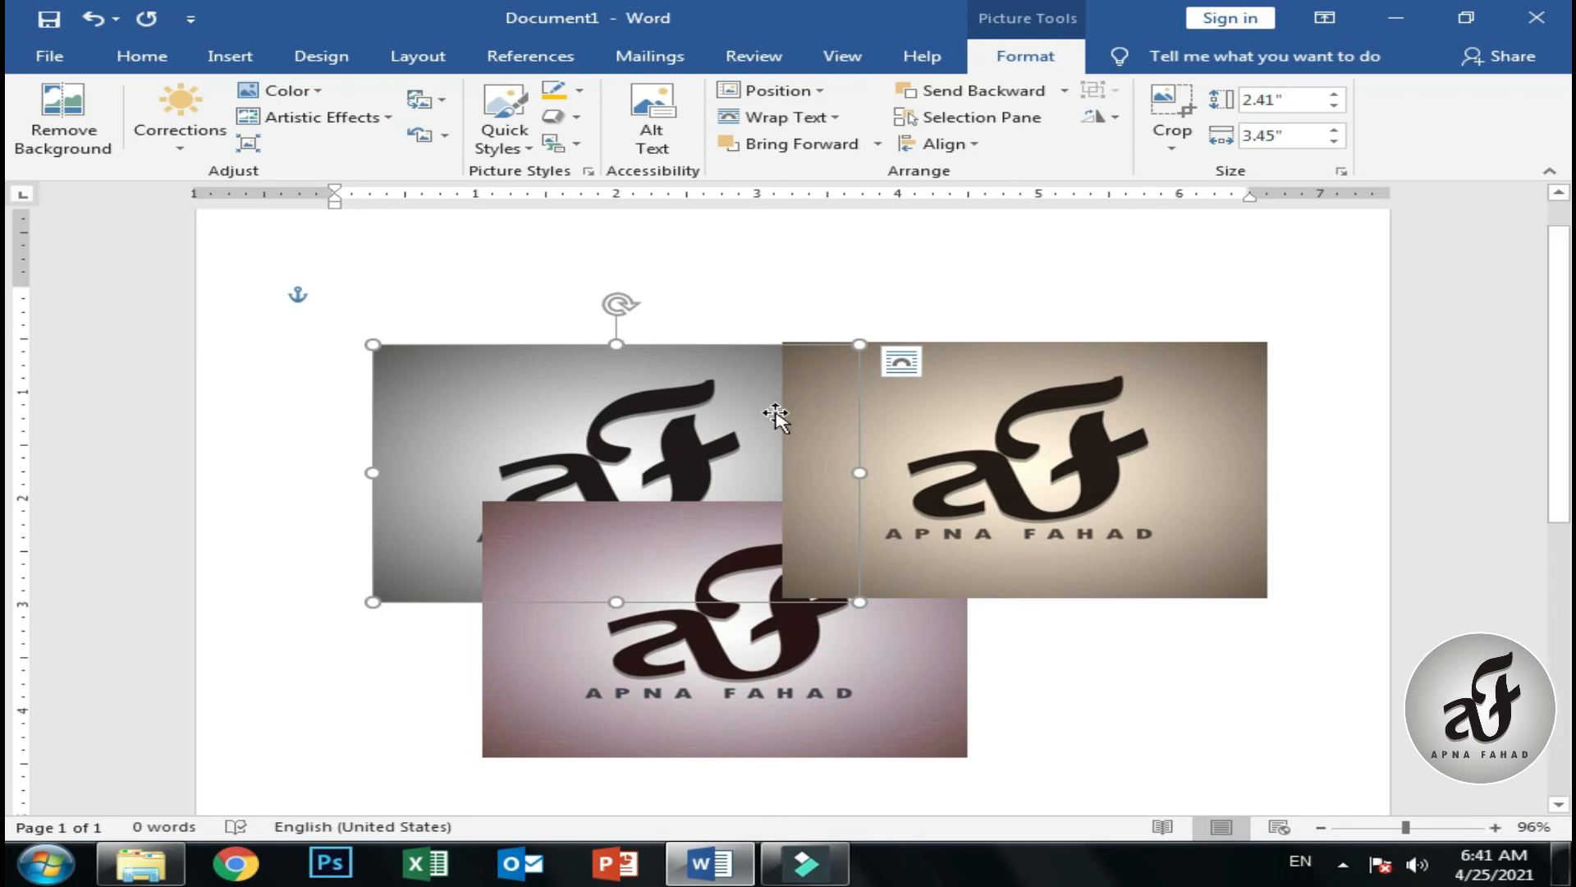
Delete the beige picture and undo the deletion.
click(1072, 505)
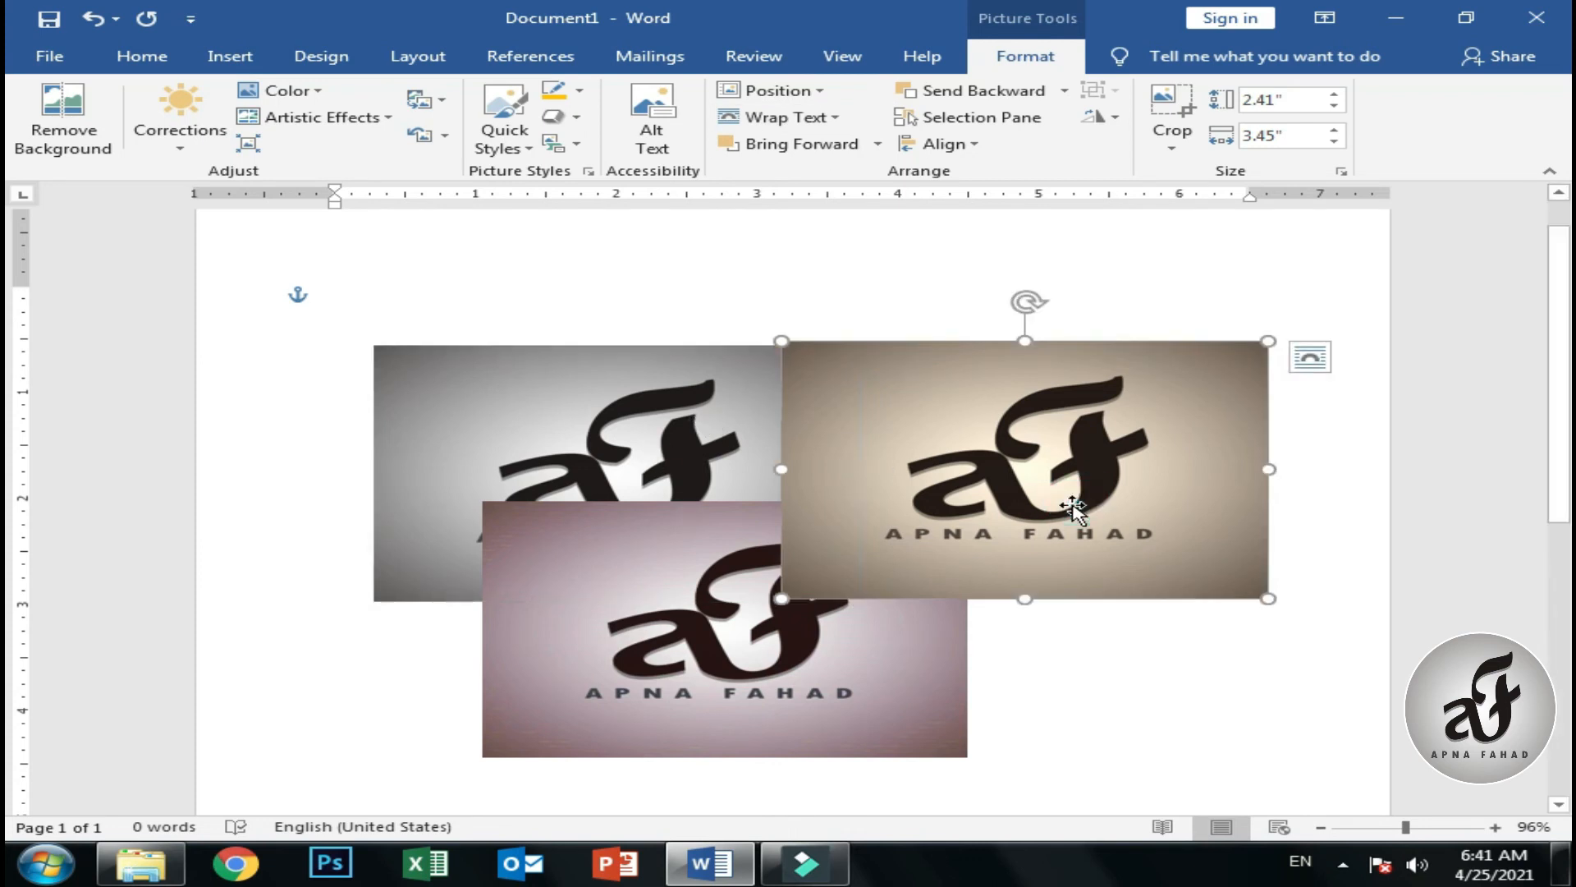
key(Delete)
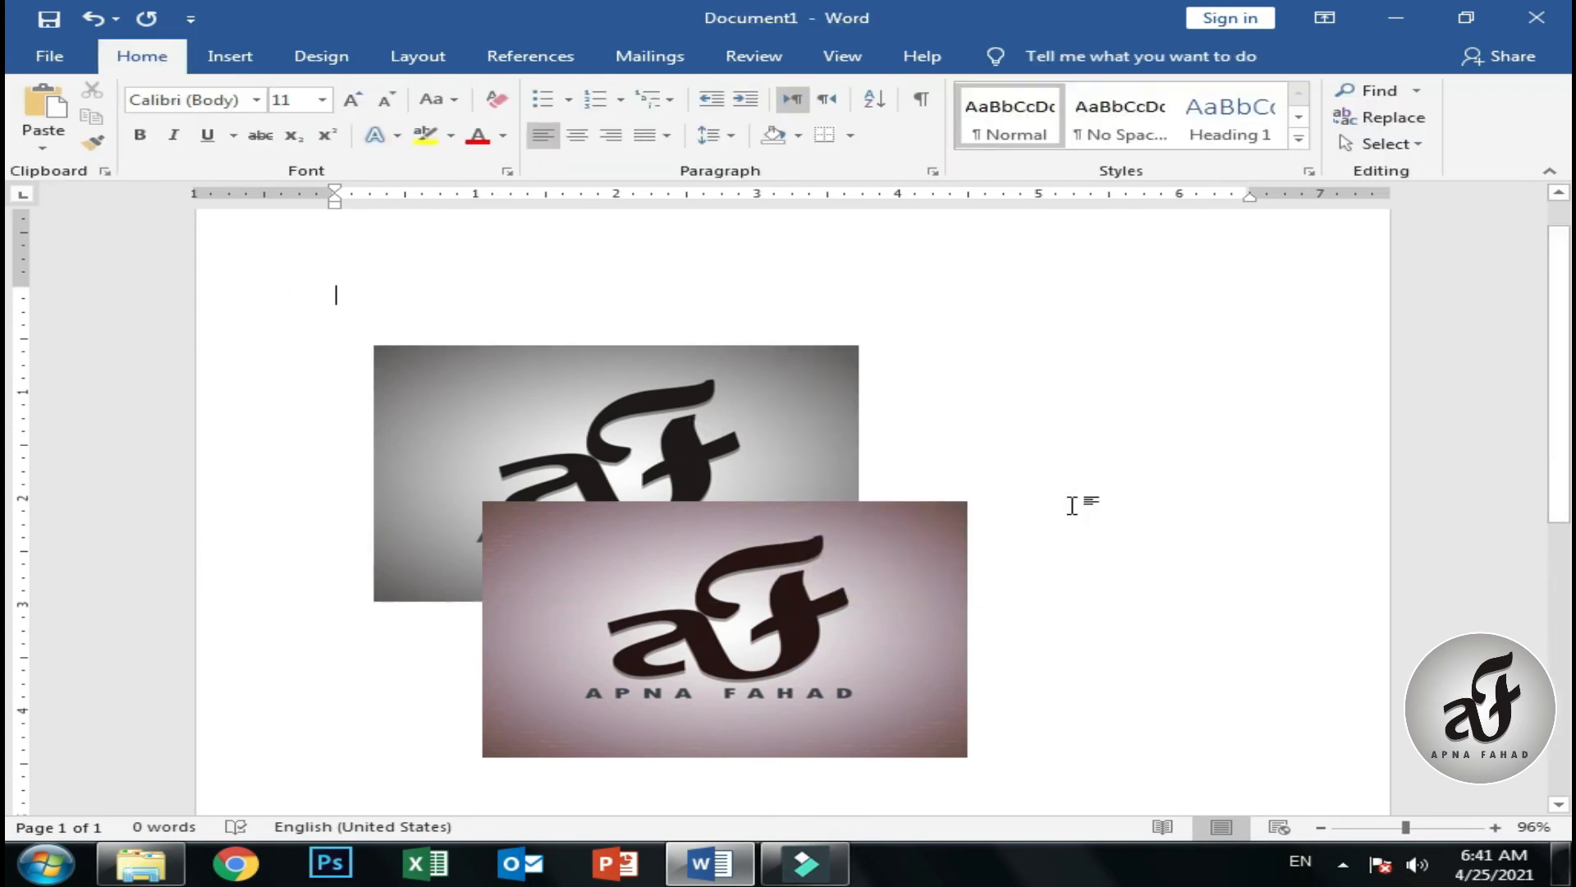
key(ctrl+z)
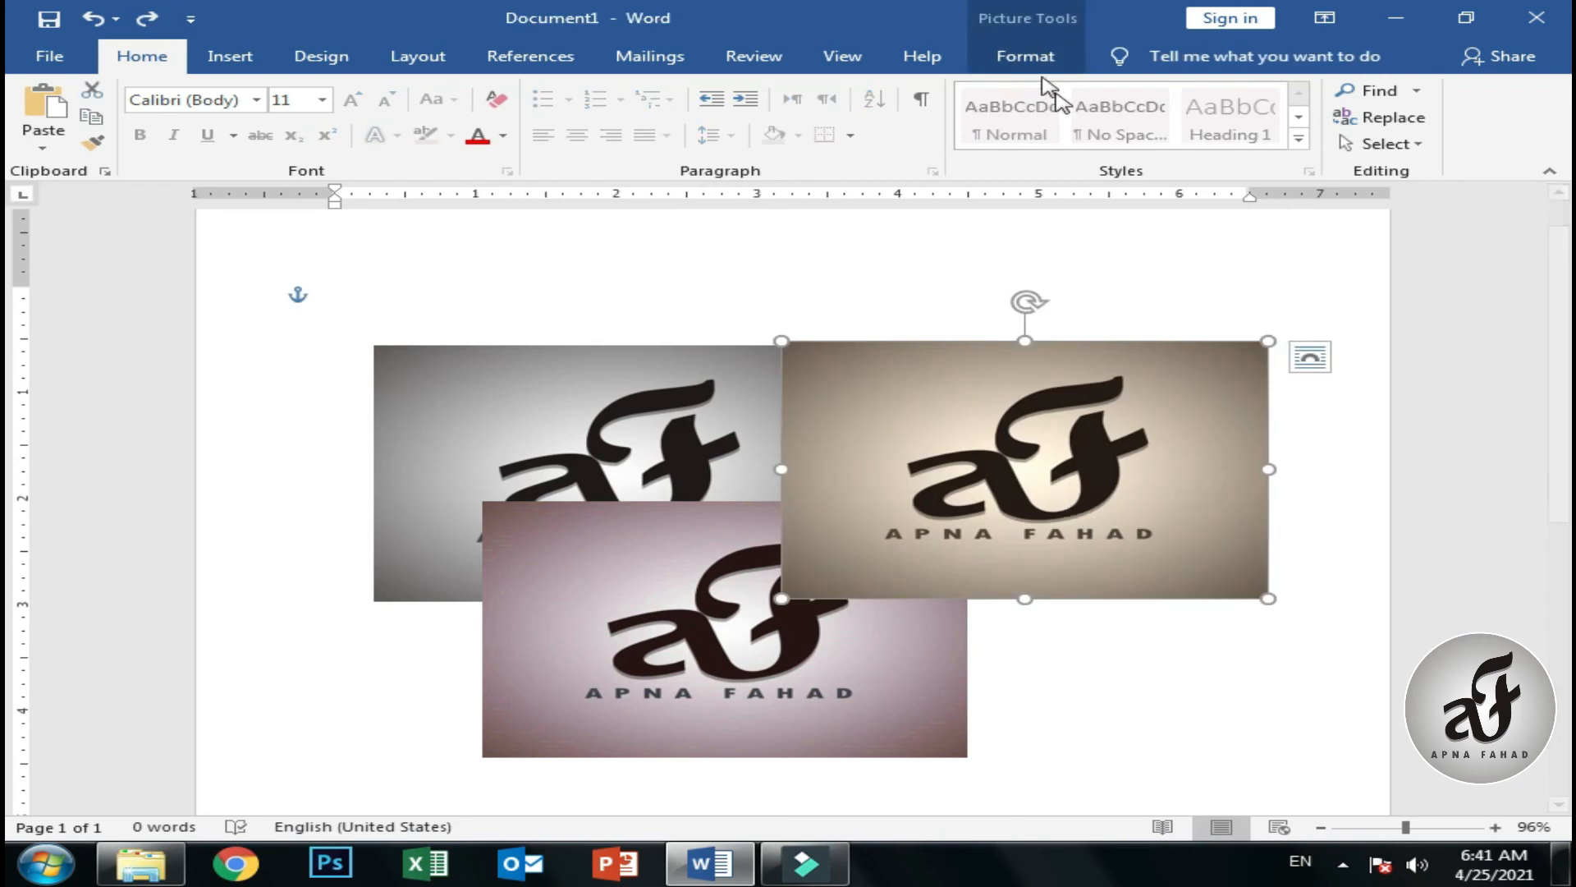
Show the Selection Pane and hide and unhide Picture 6, Picture 7 and Picture 8 one at a time.
click(1026, 55)
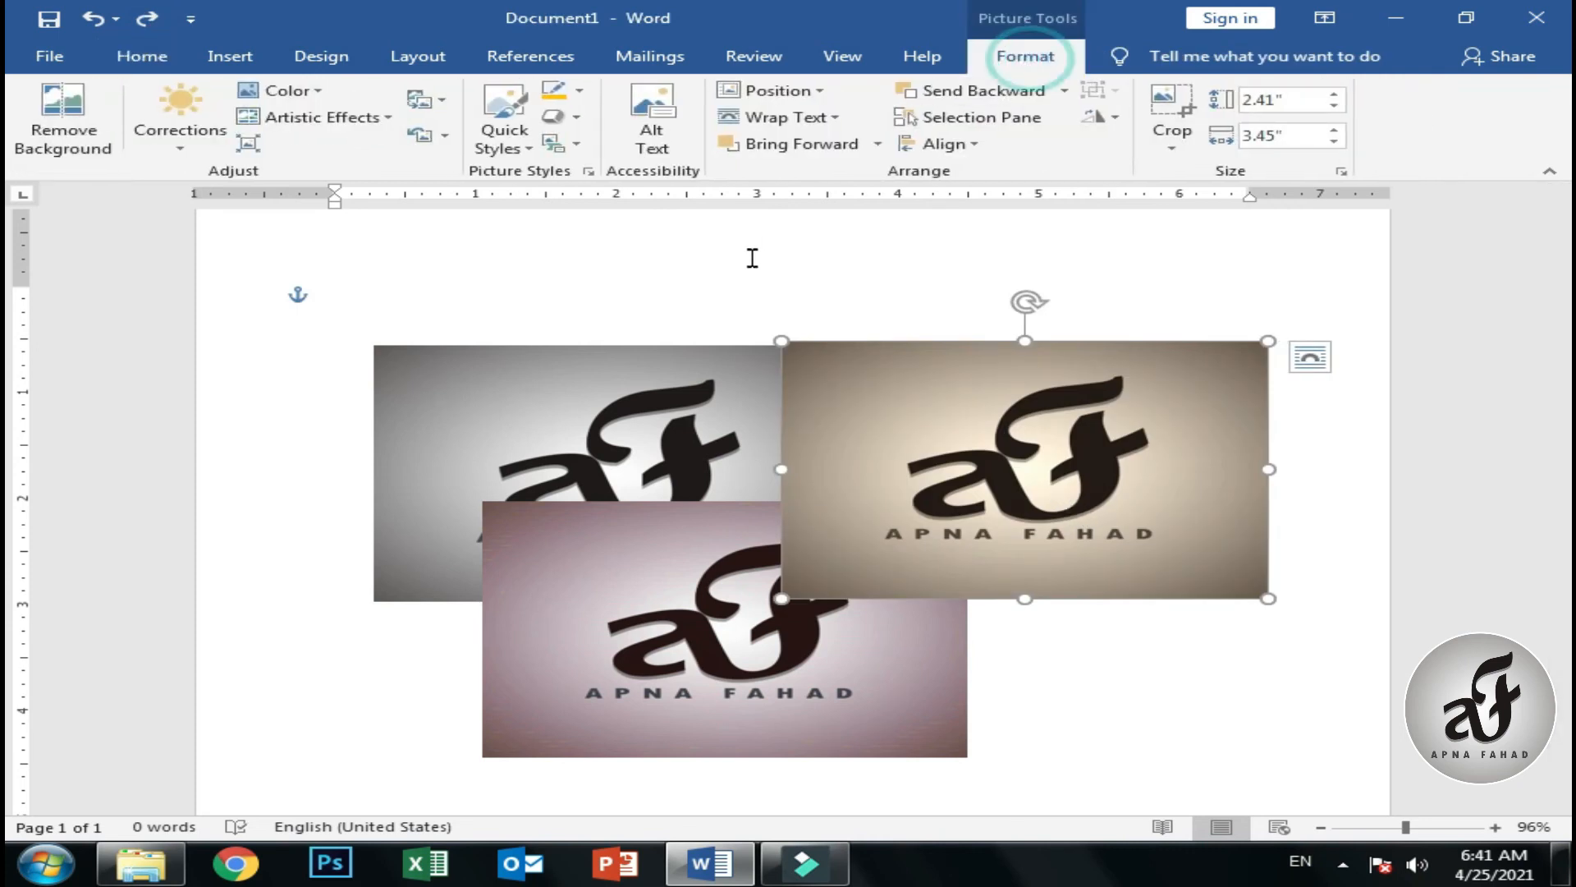
click(995, 124)
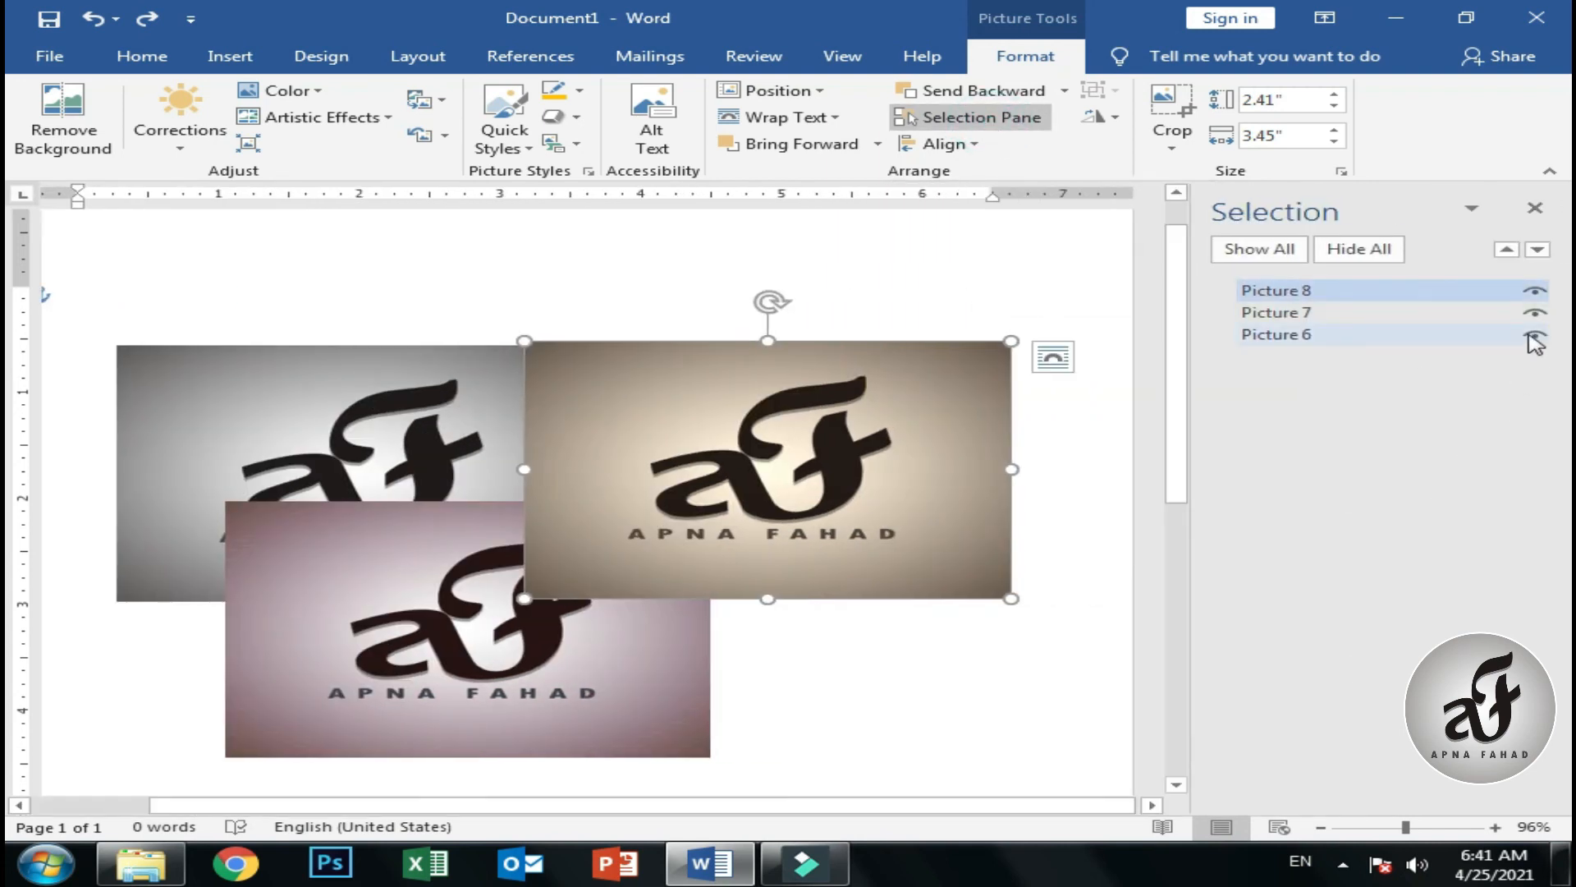
click(1535, 335)
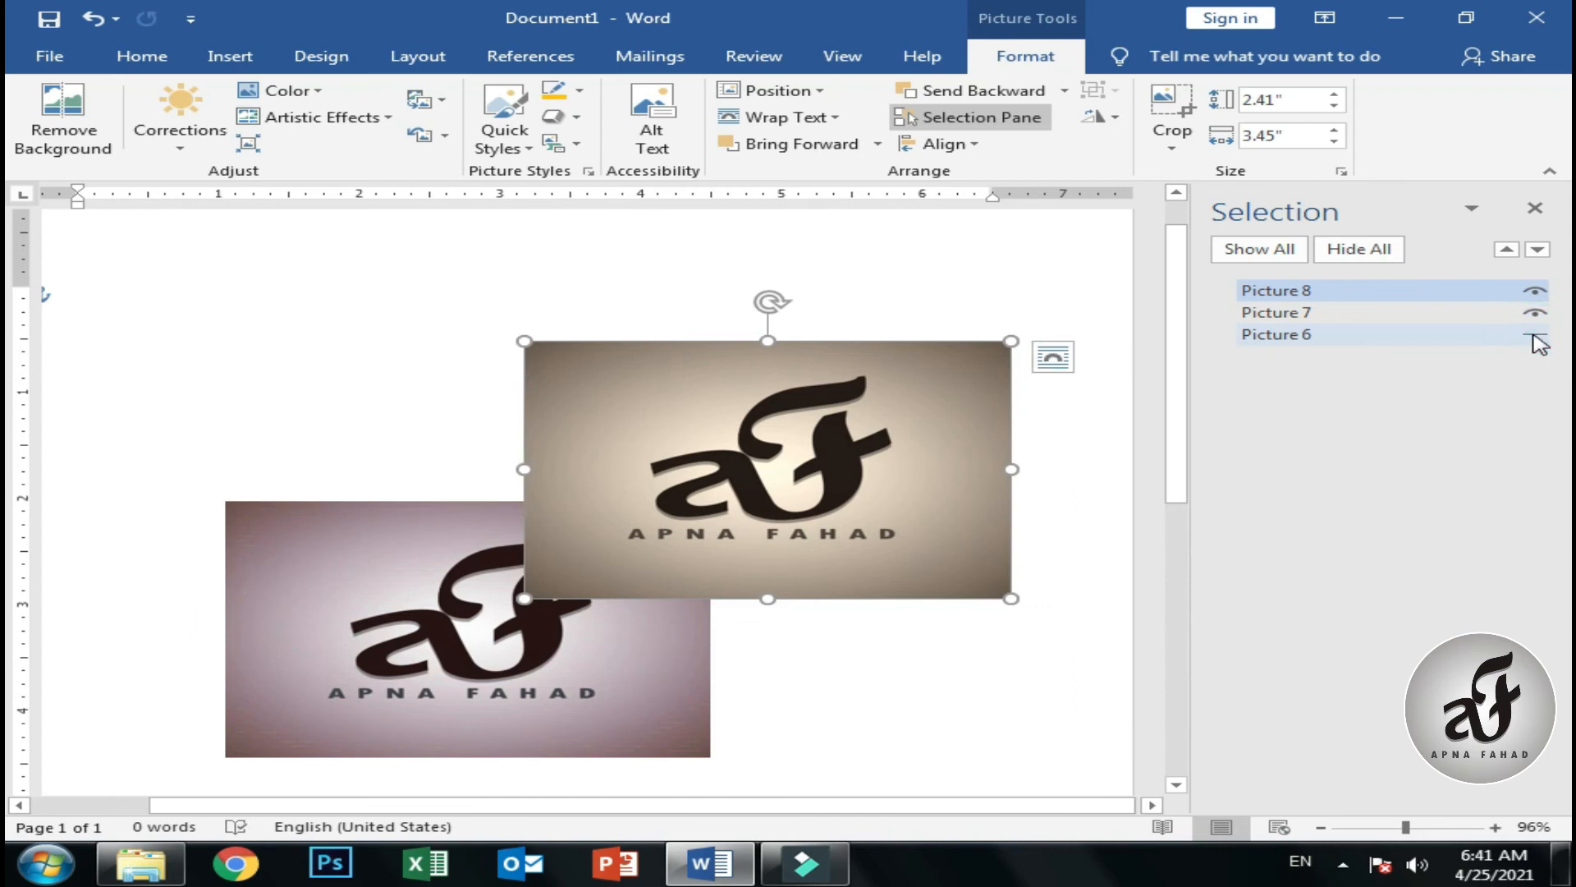
click(1534, 336)
click(1535, 313)
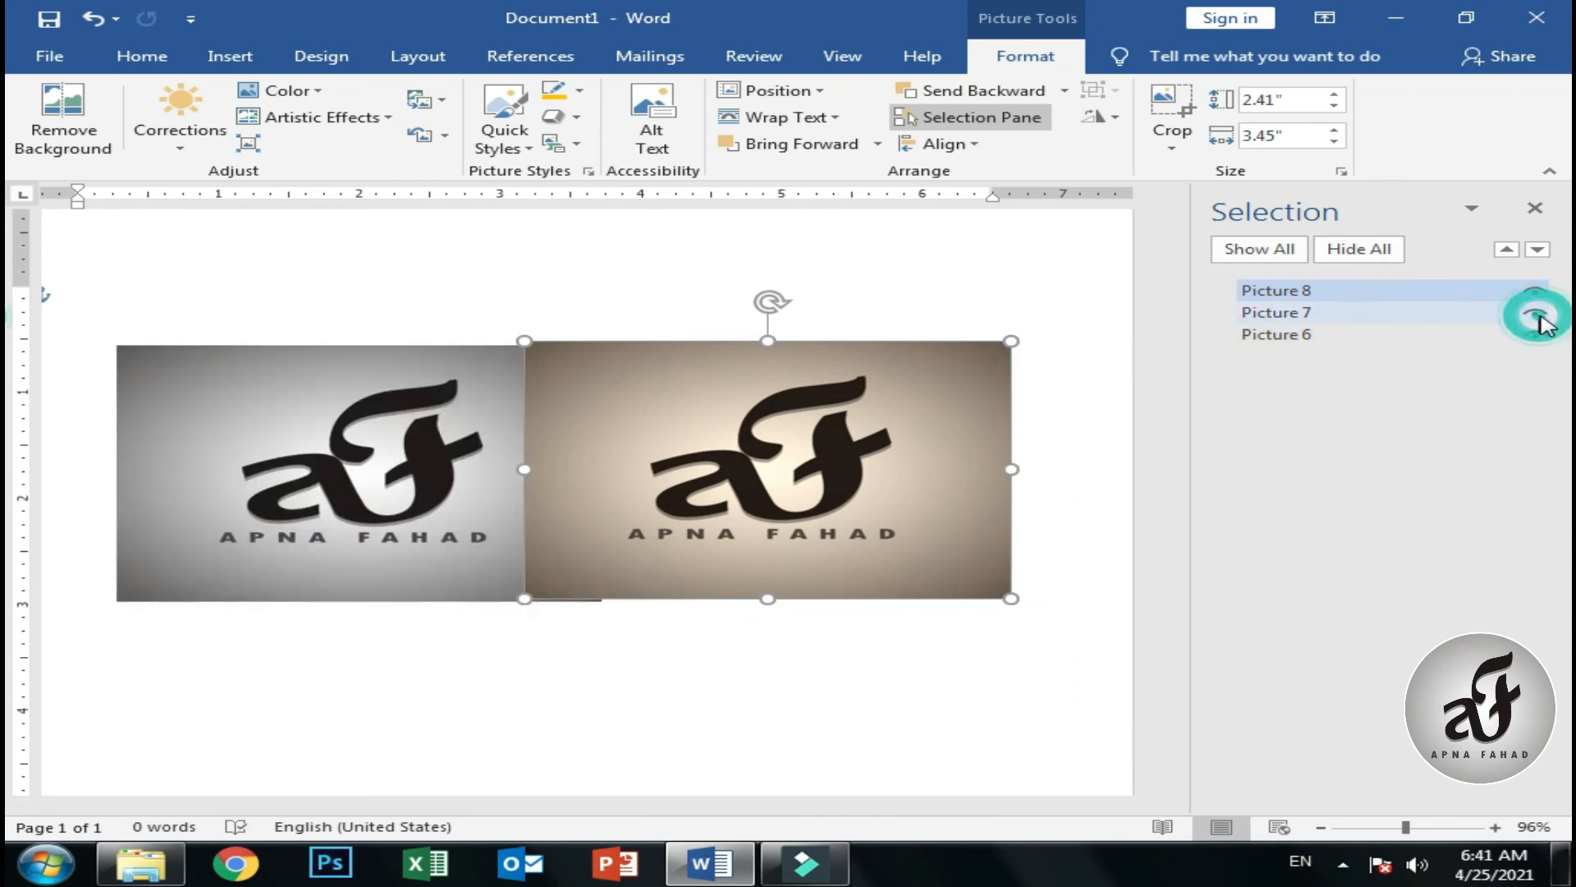
click(1535, 314)
click(1534, 291)
click(1534, 291)
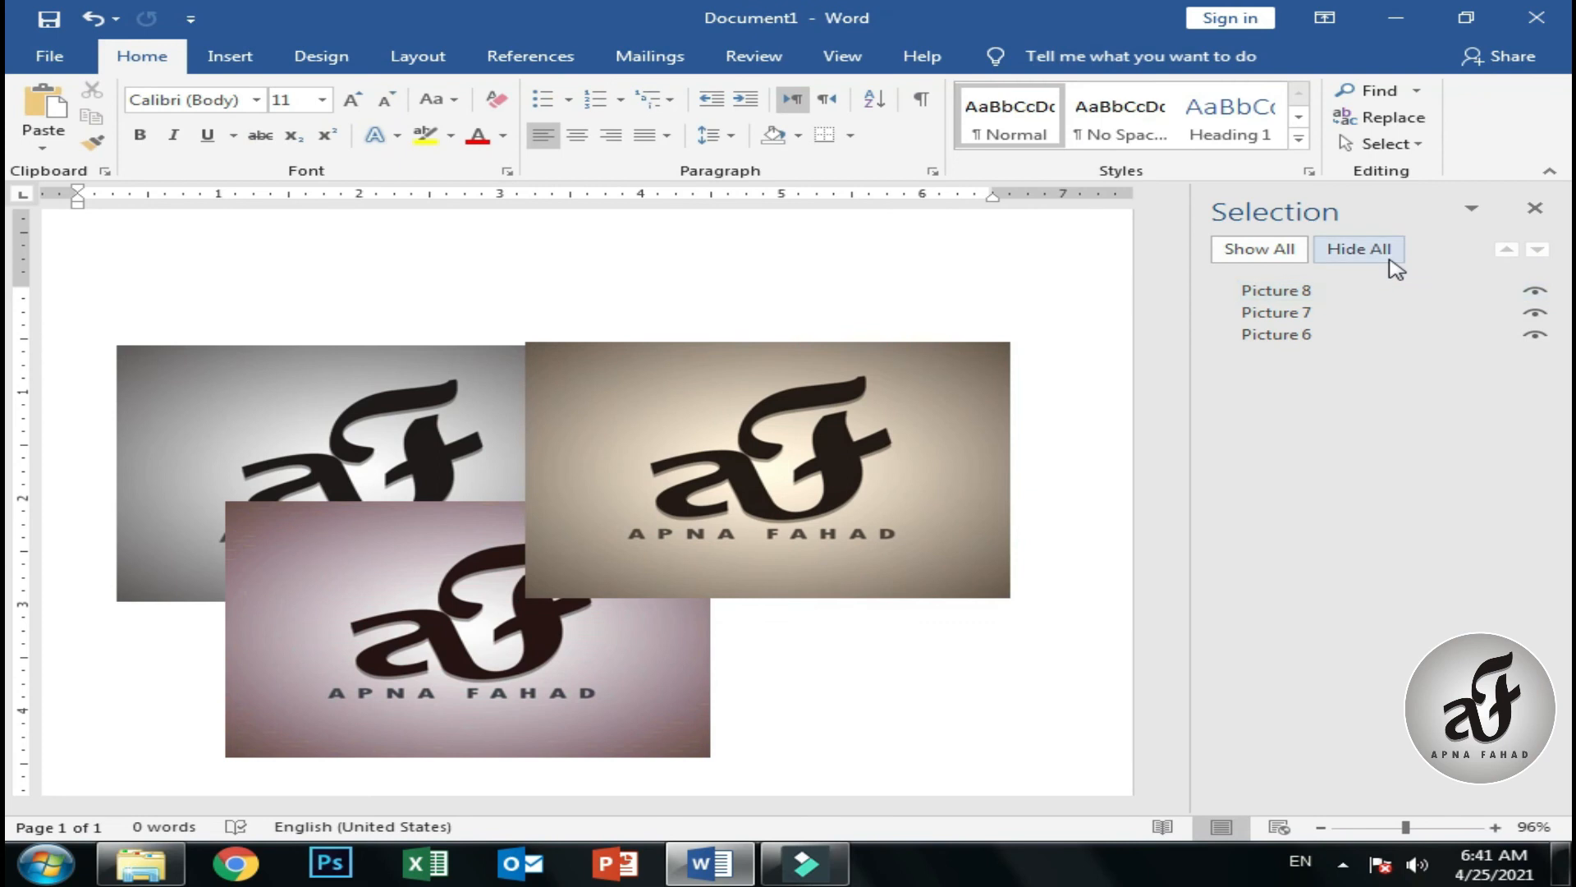
Hide all pictures at once, show them all again and close the Selection Pane.
click(1359, 250)
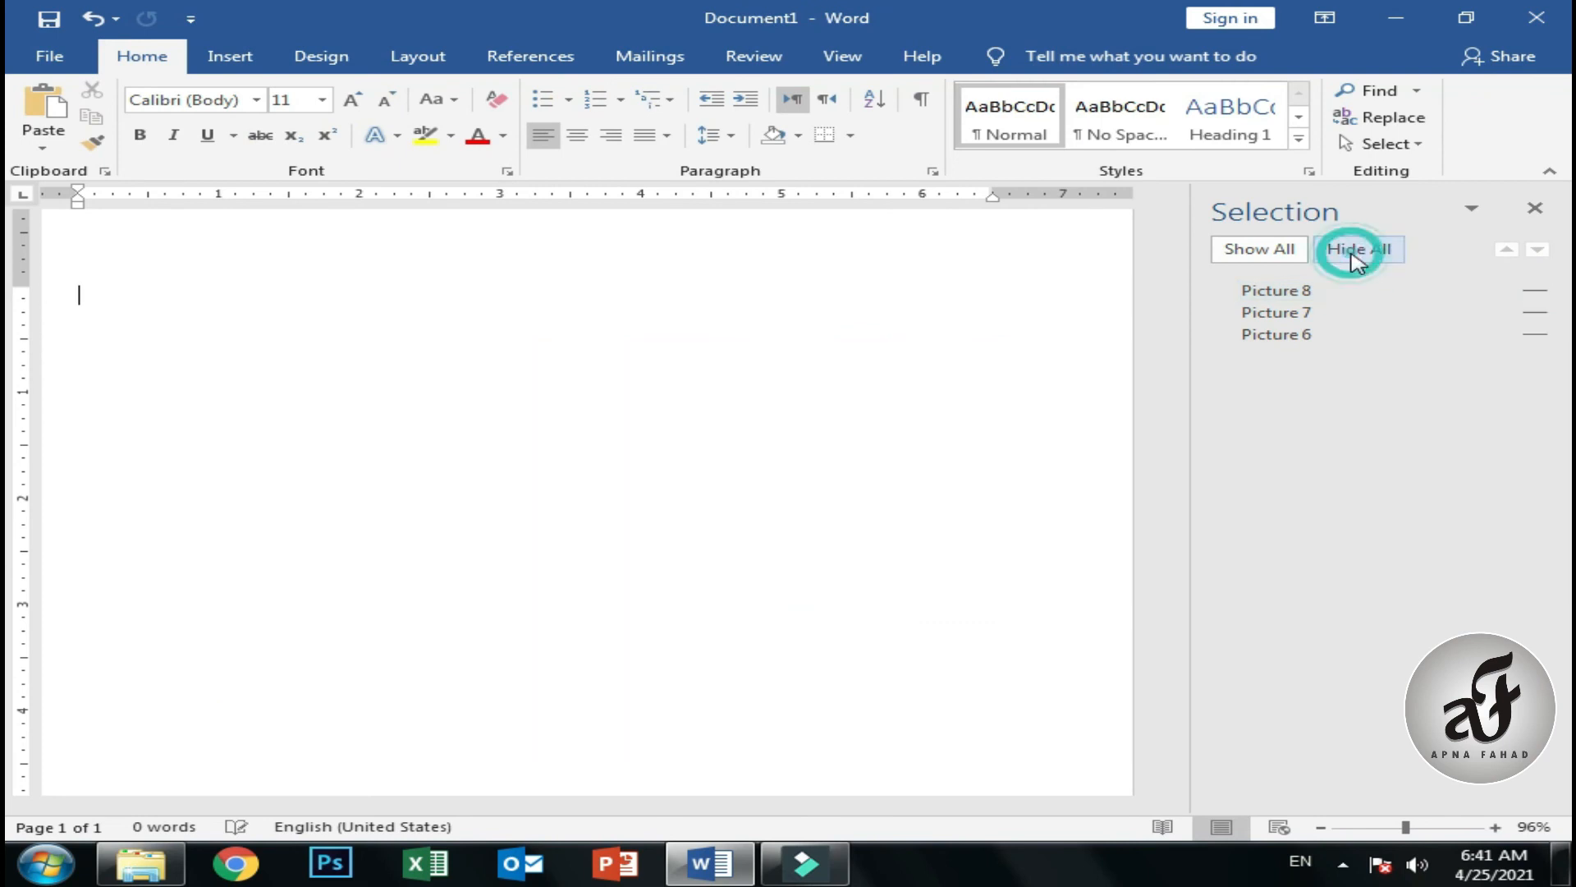
click(1256, 251)
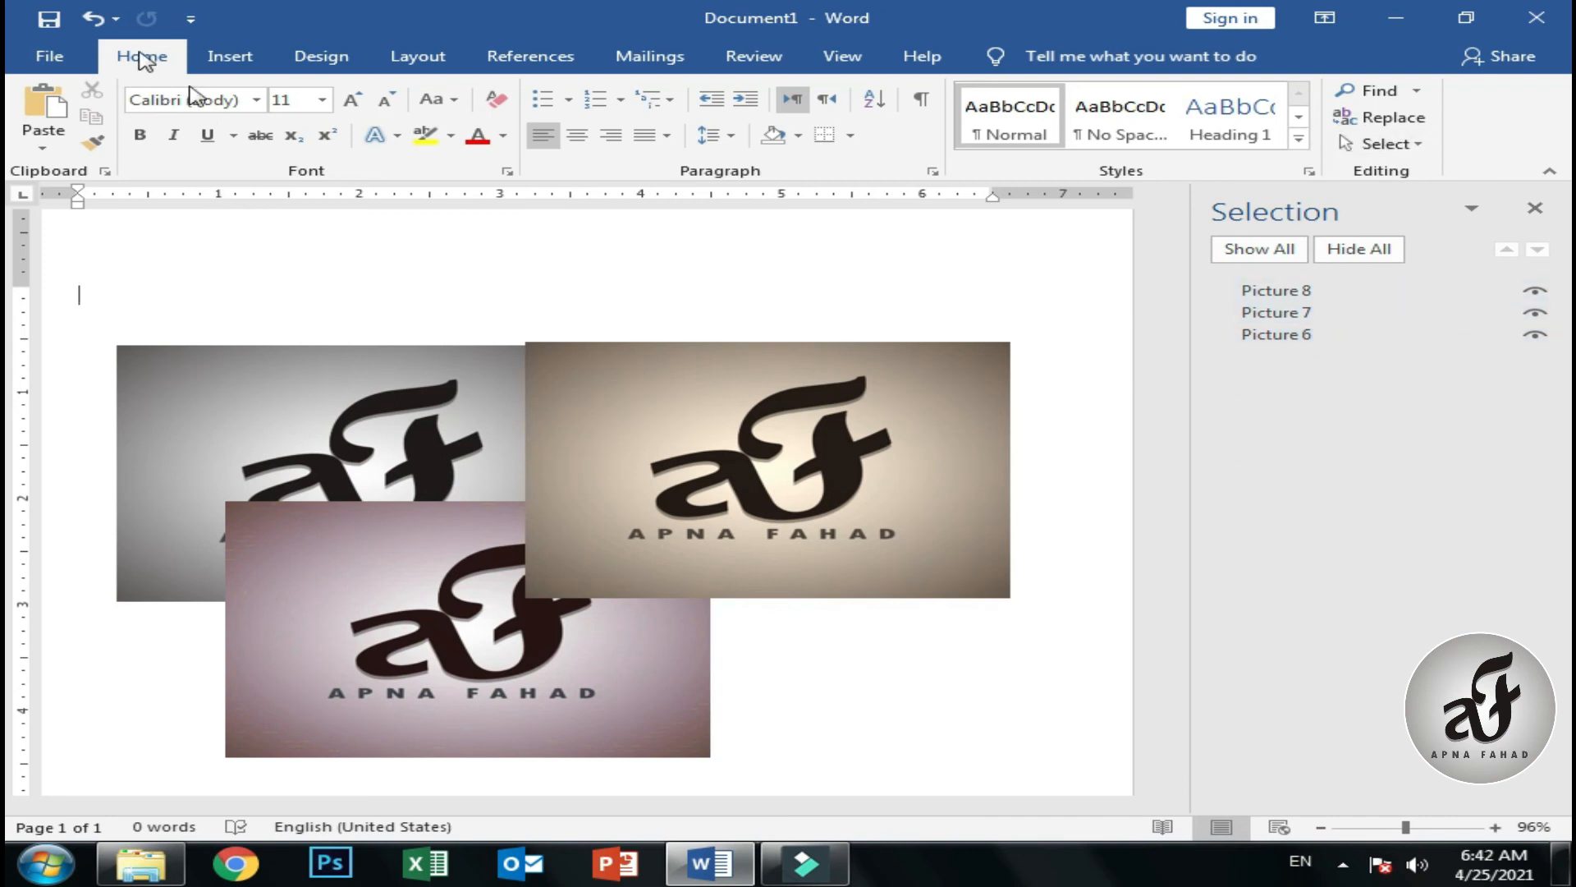
click(1408, 150)
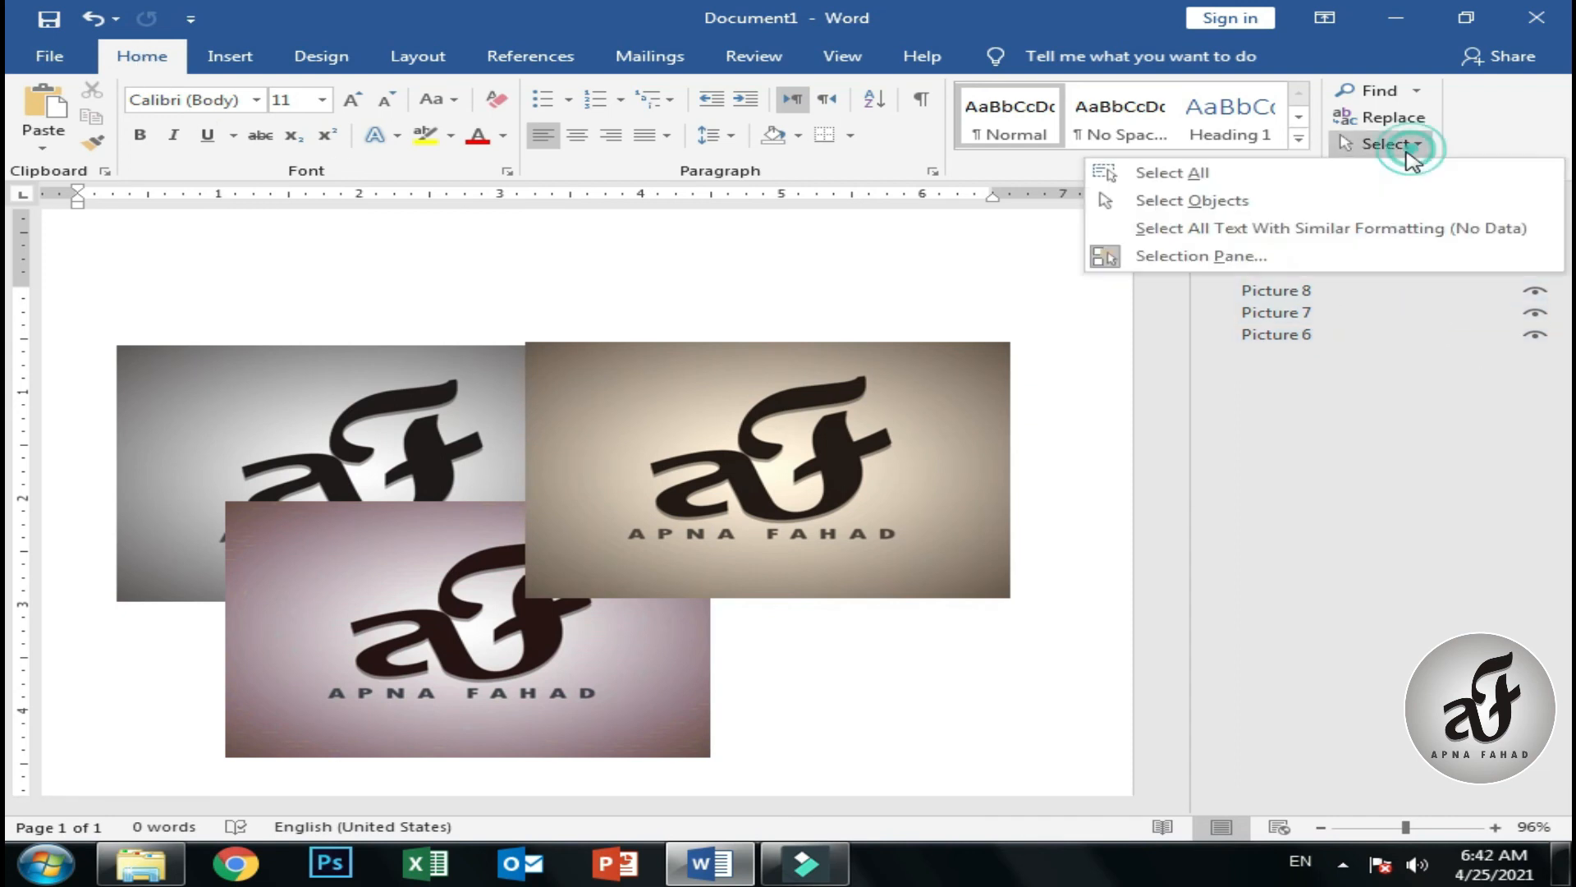
click(1170, 256)
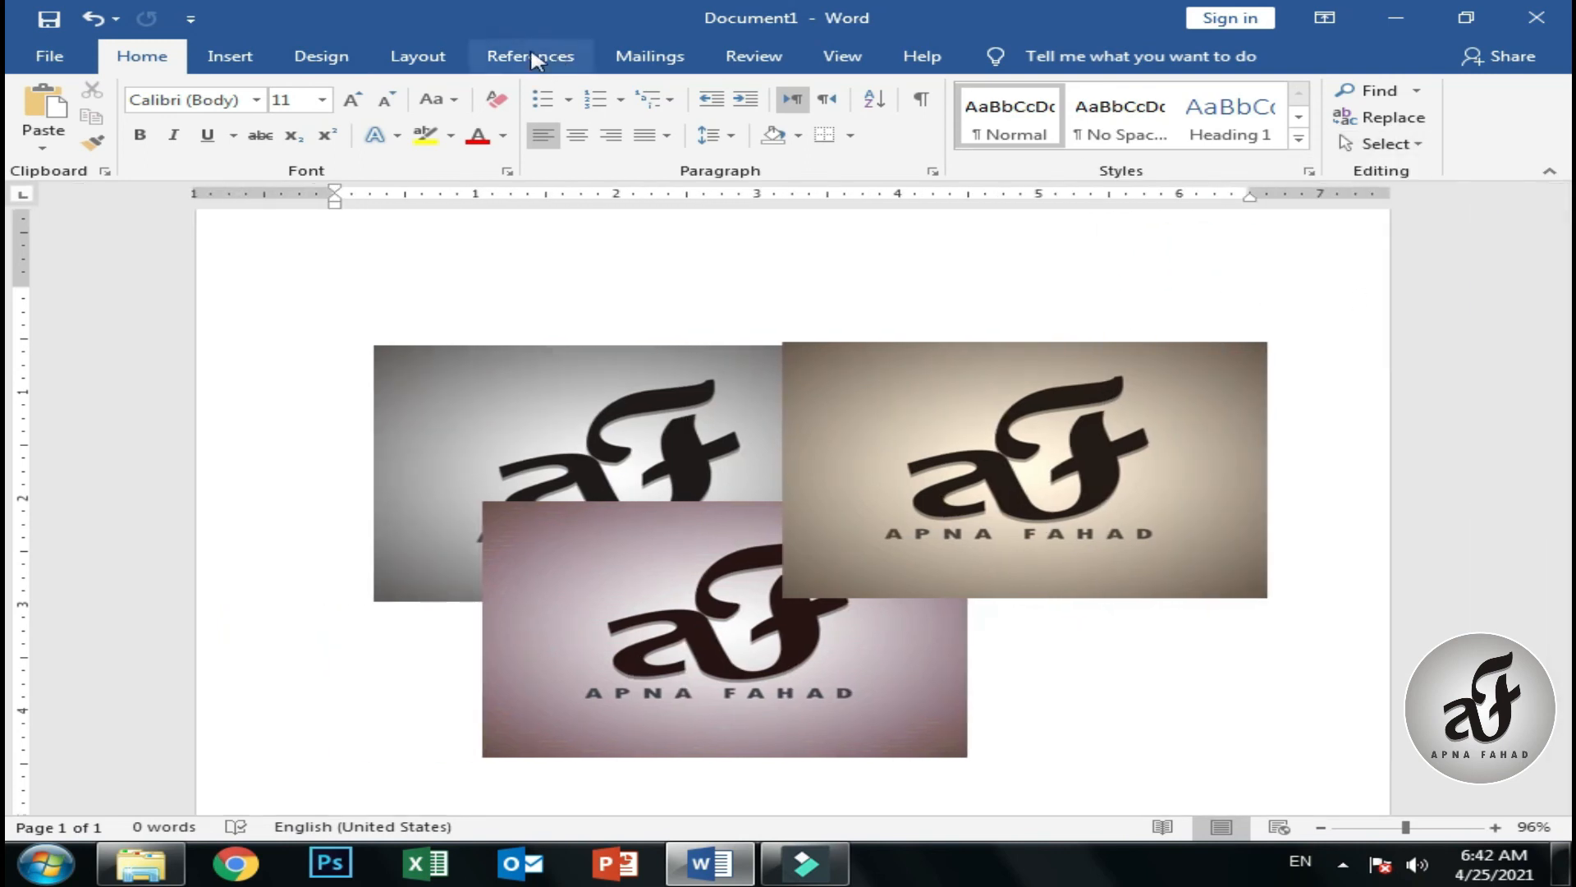
Reopen the Selection Pane with the beige picture selected and close it again.
click(944, 380)
click(1031, 61)
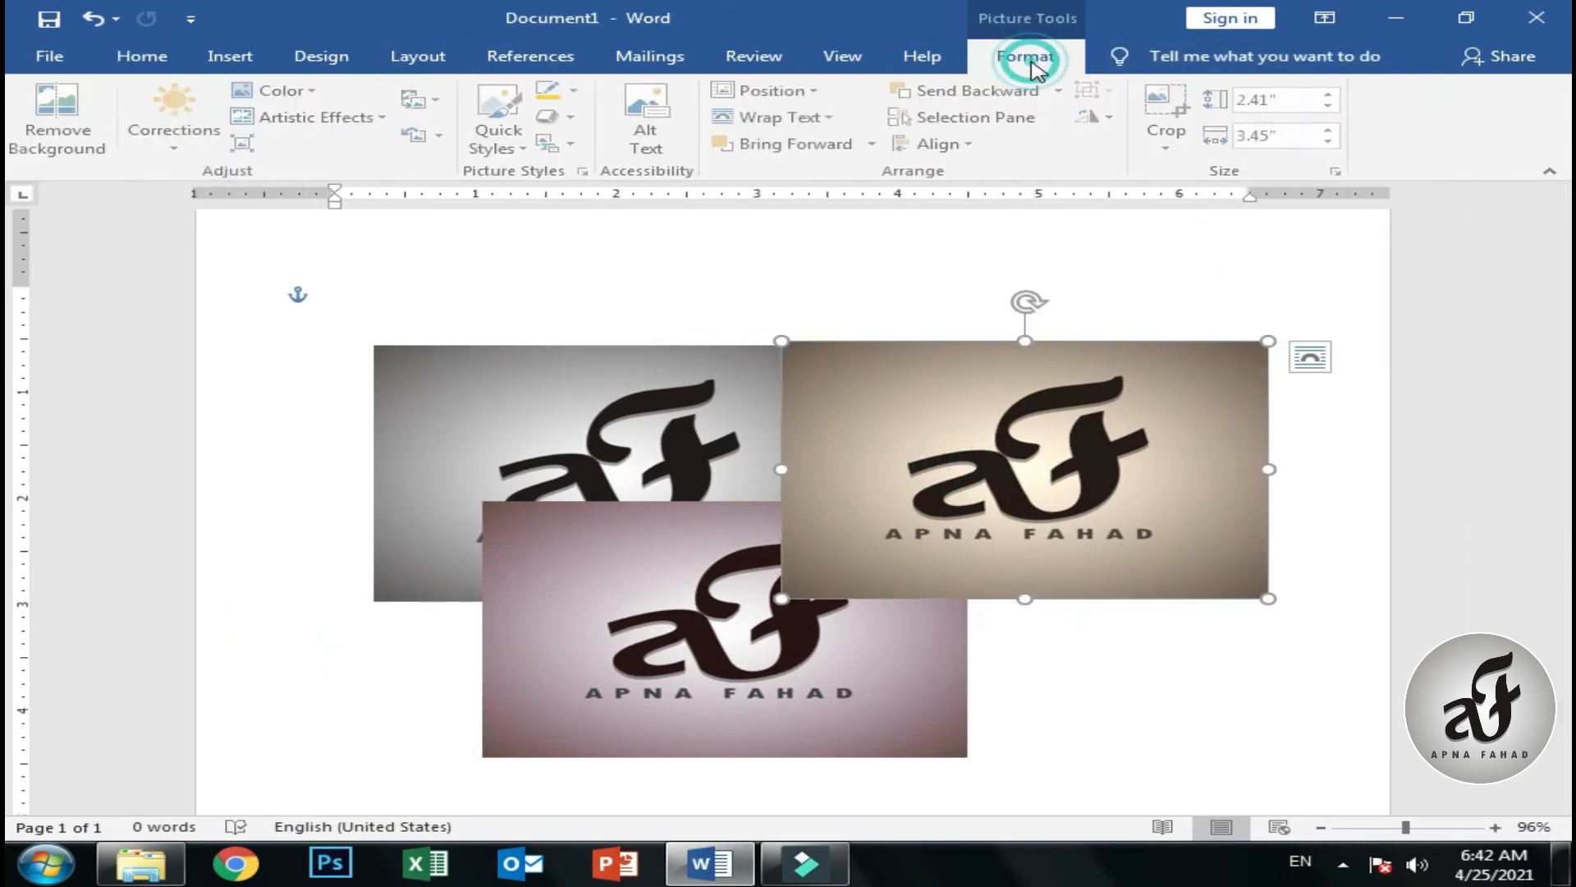
click(988, 121)
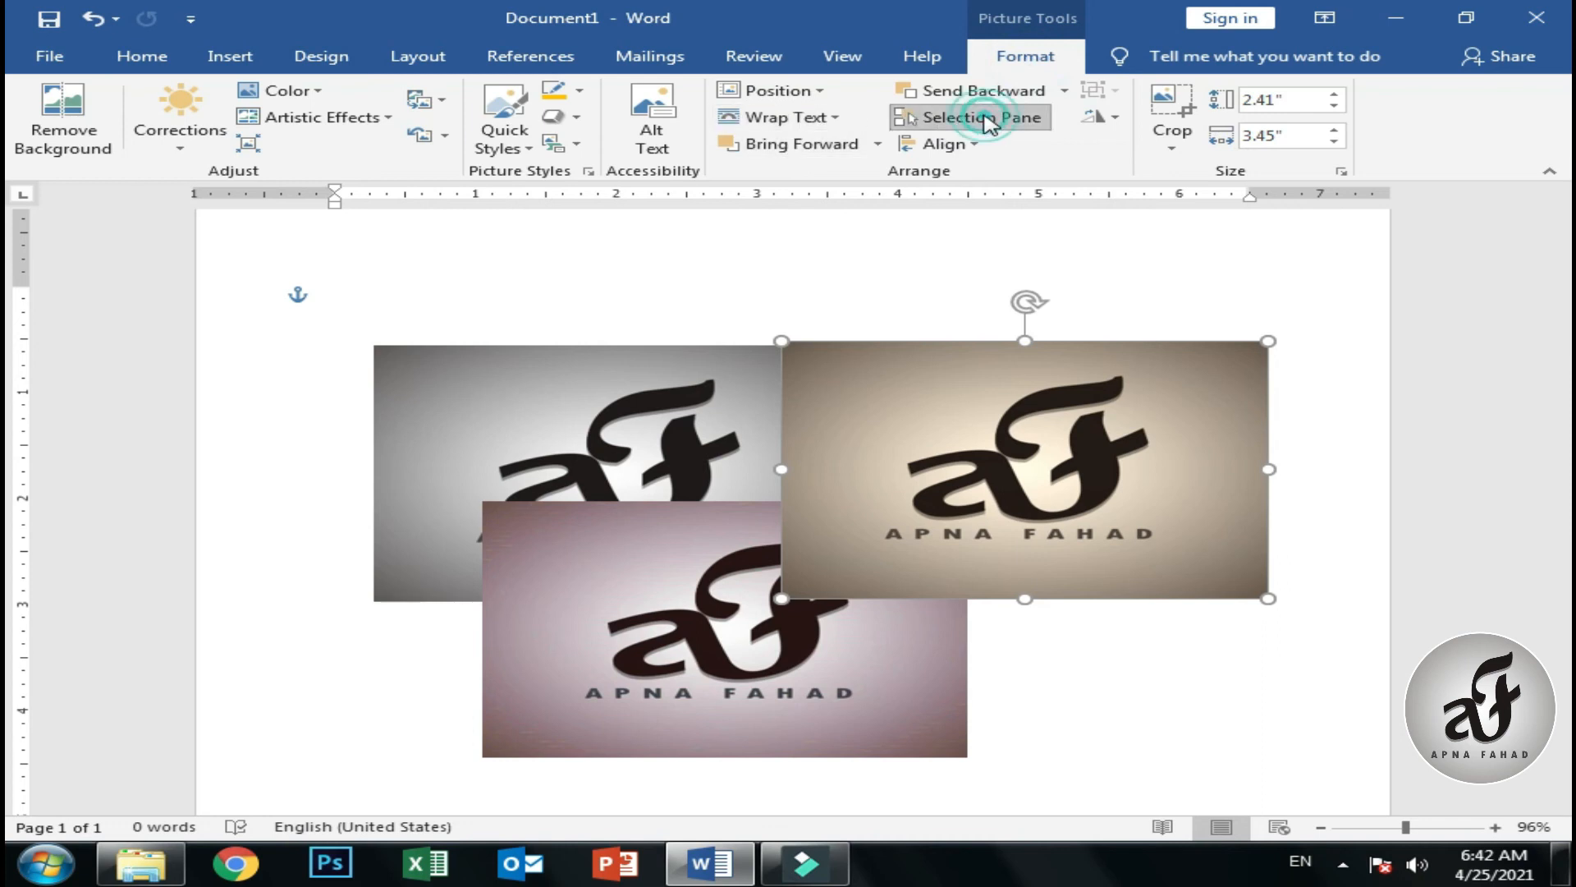
click(1537, 211)
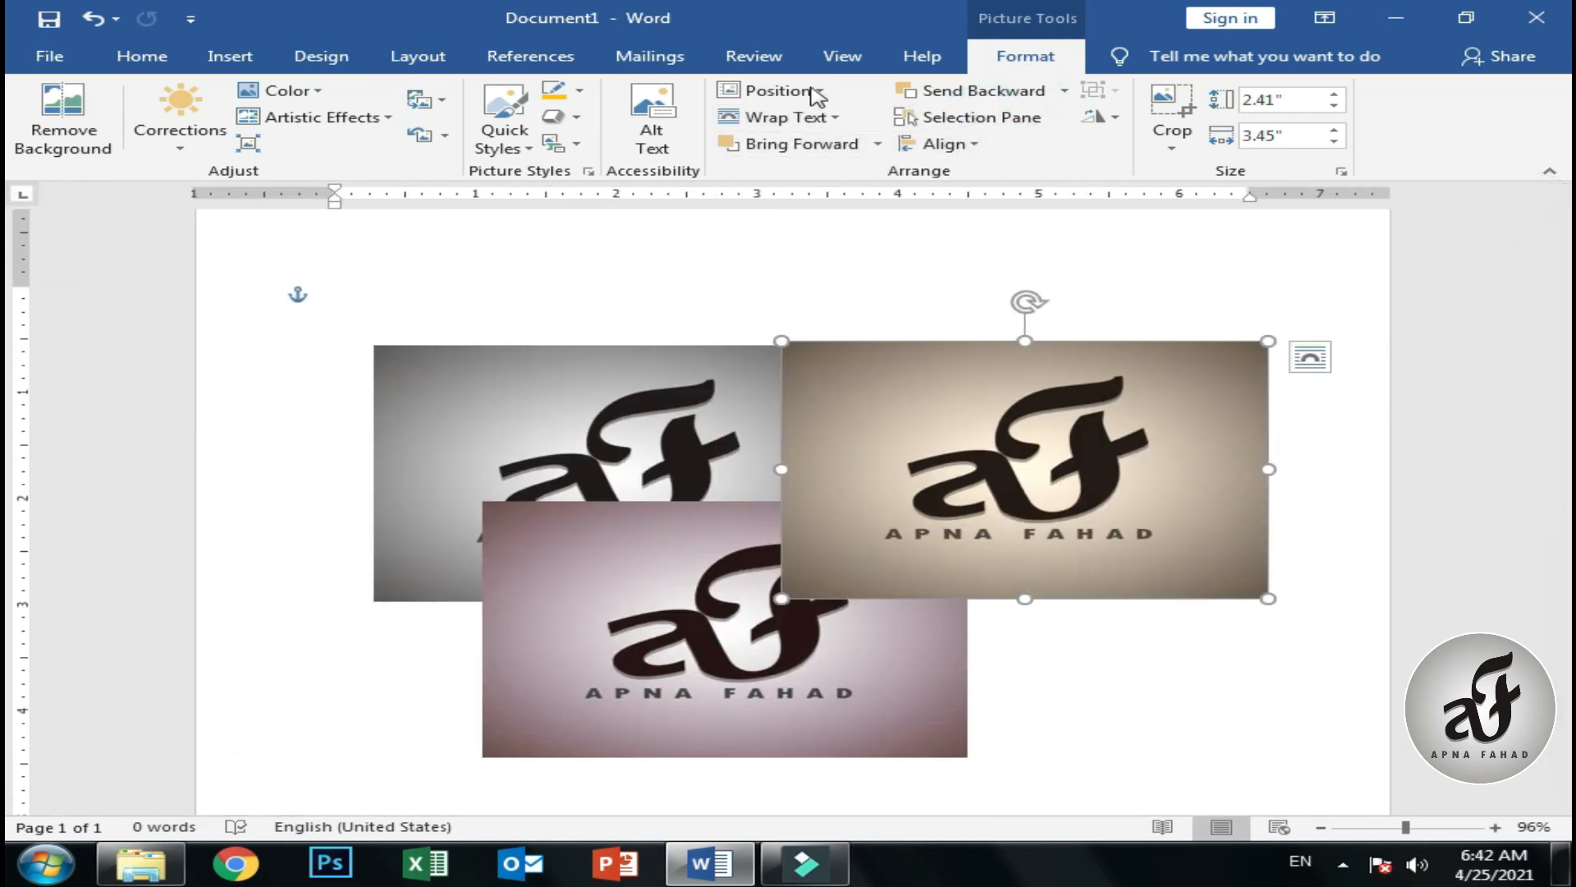
Align the gray picture to the center and after that to the right margin.
click(711, 385)
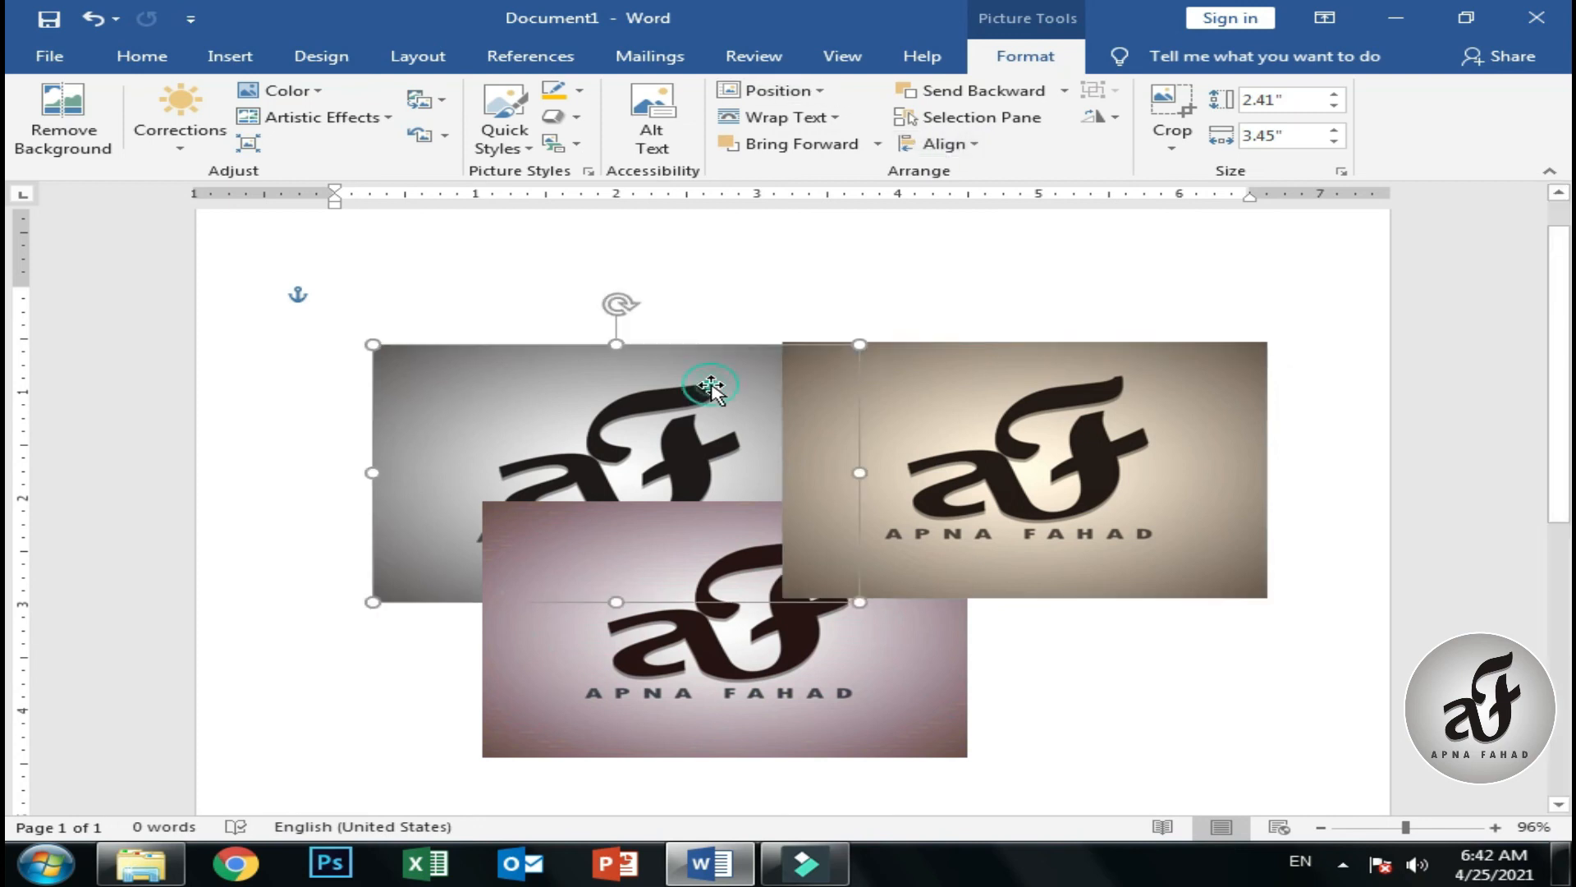
click(950, 146)
click(990, 199)
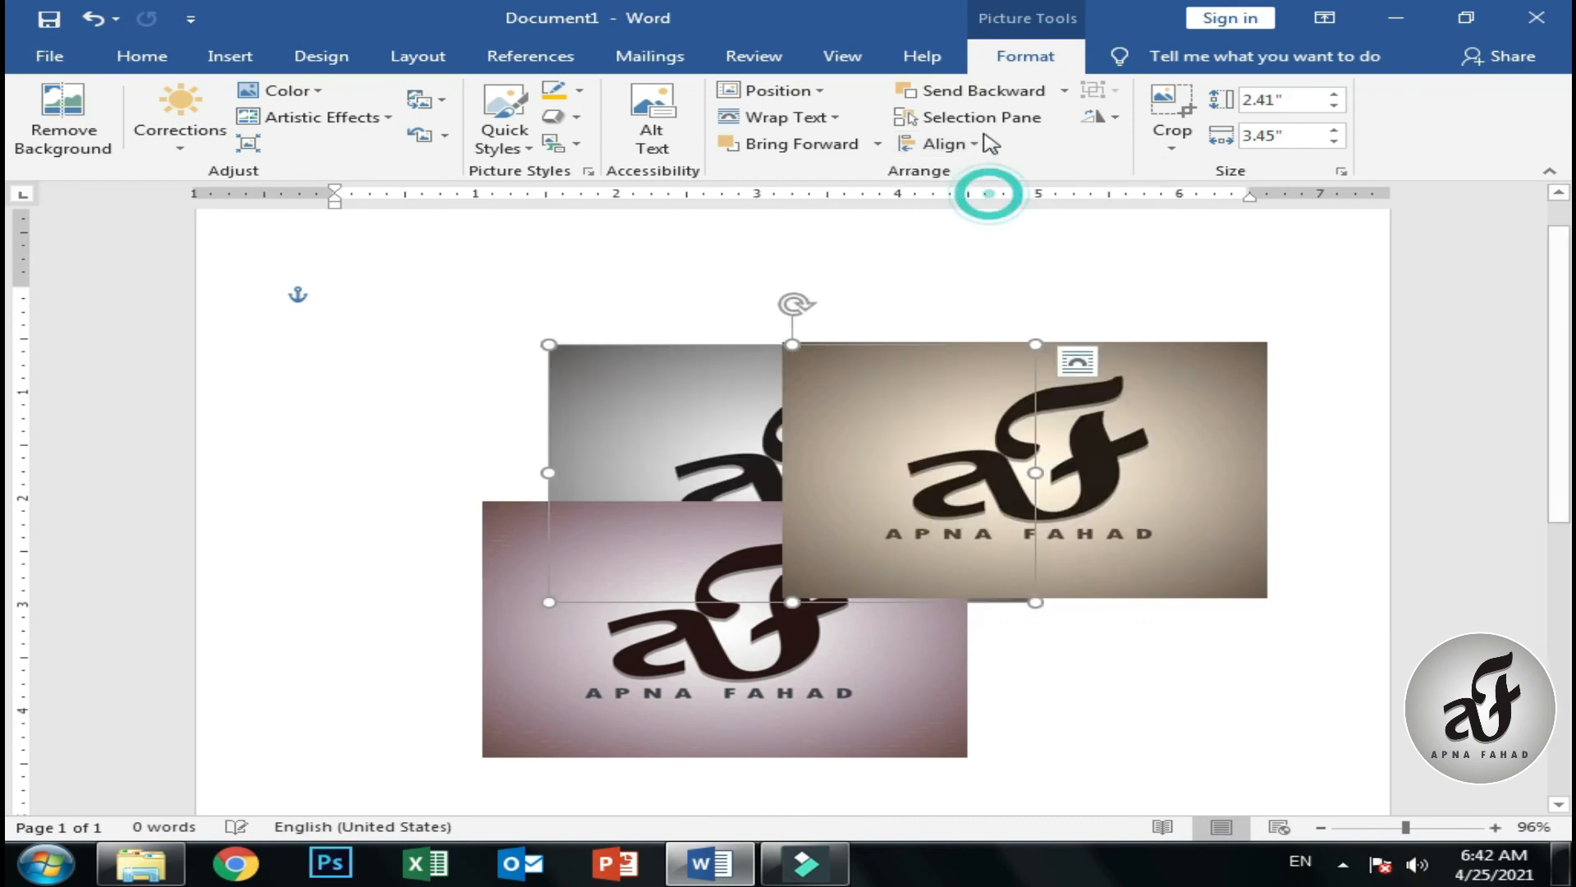
click(979, 143)
click(1035, 233)
click(980, 143)
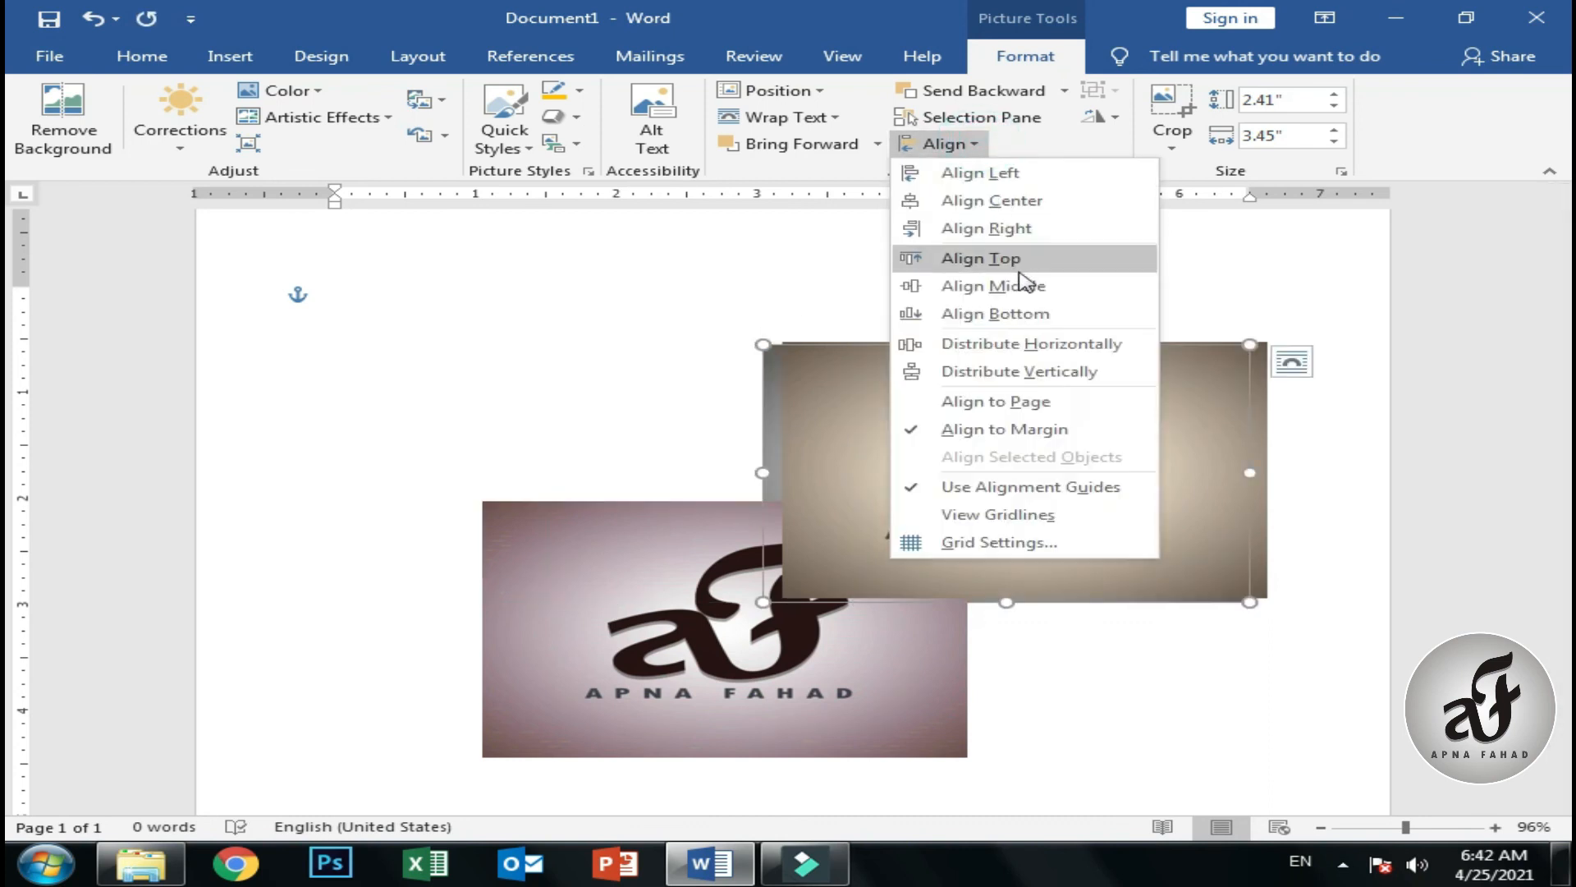
click(946, 146)
click(960, 145)
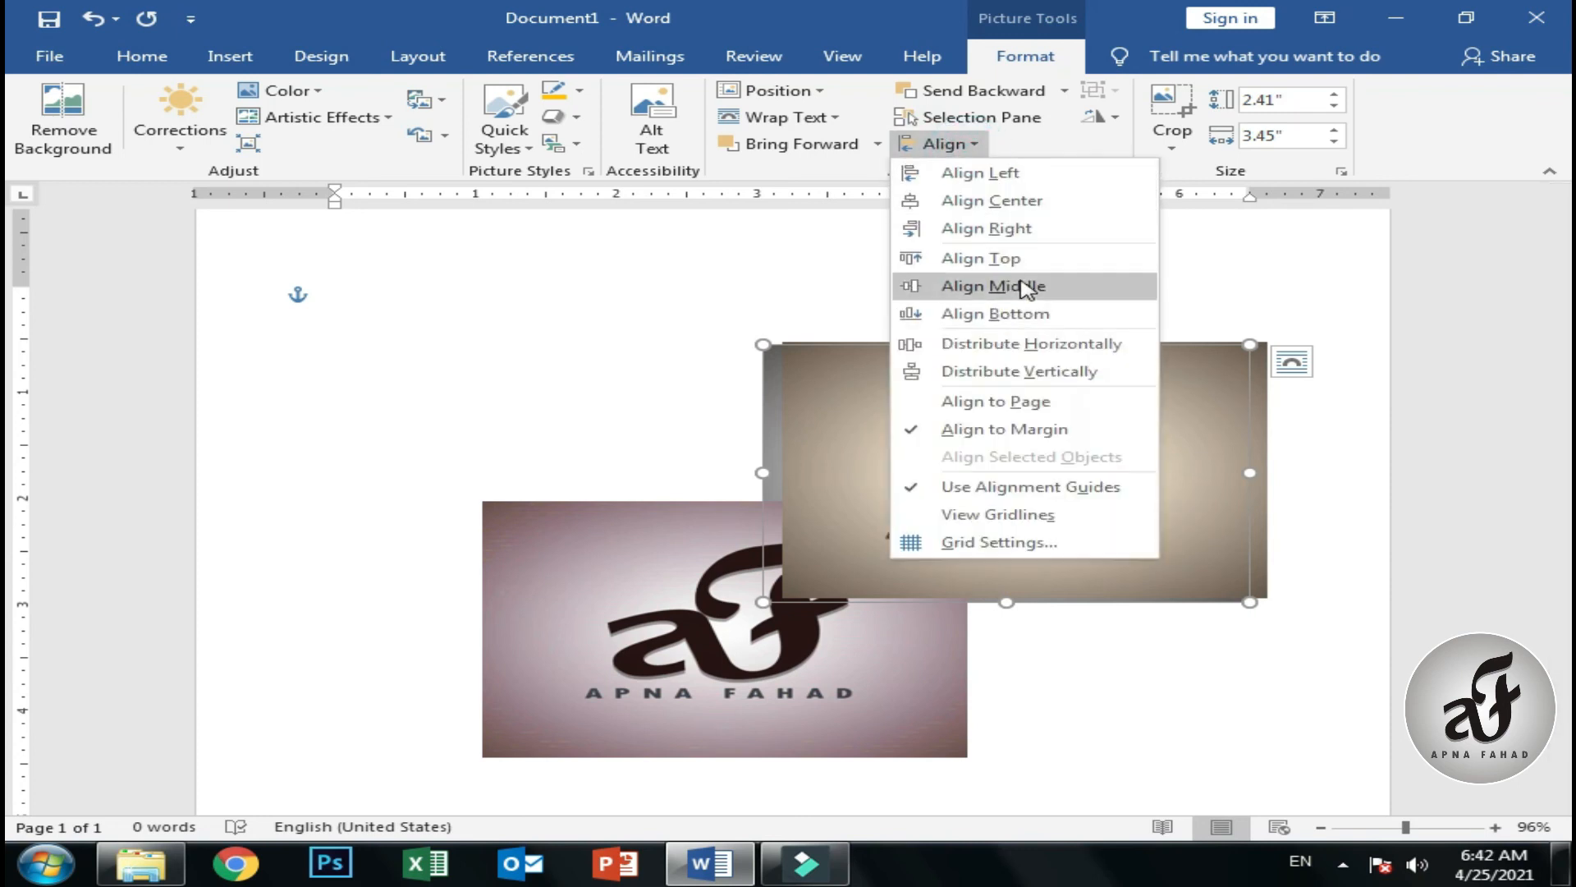
click(965, 148)
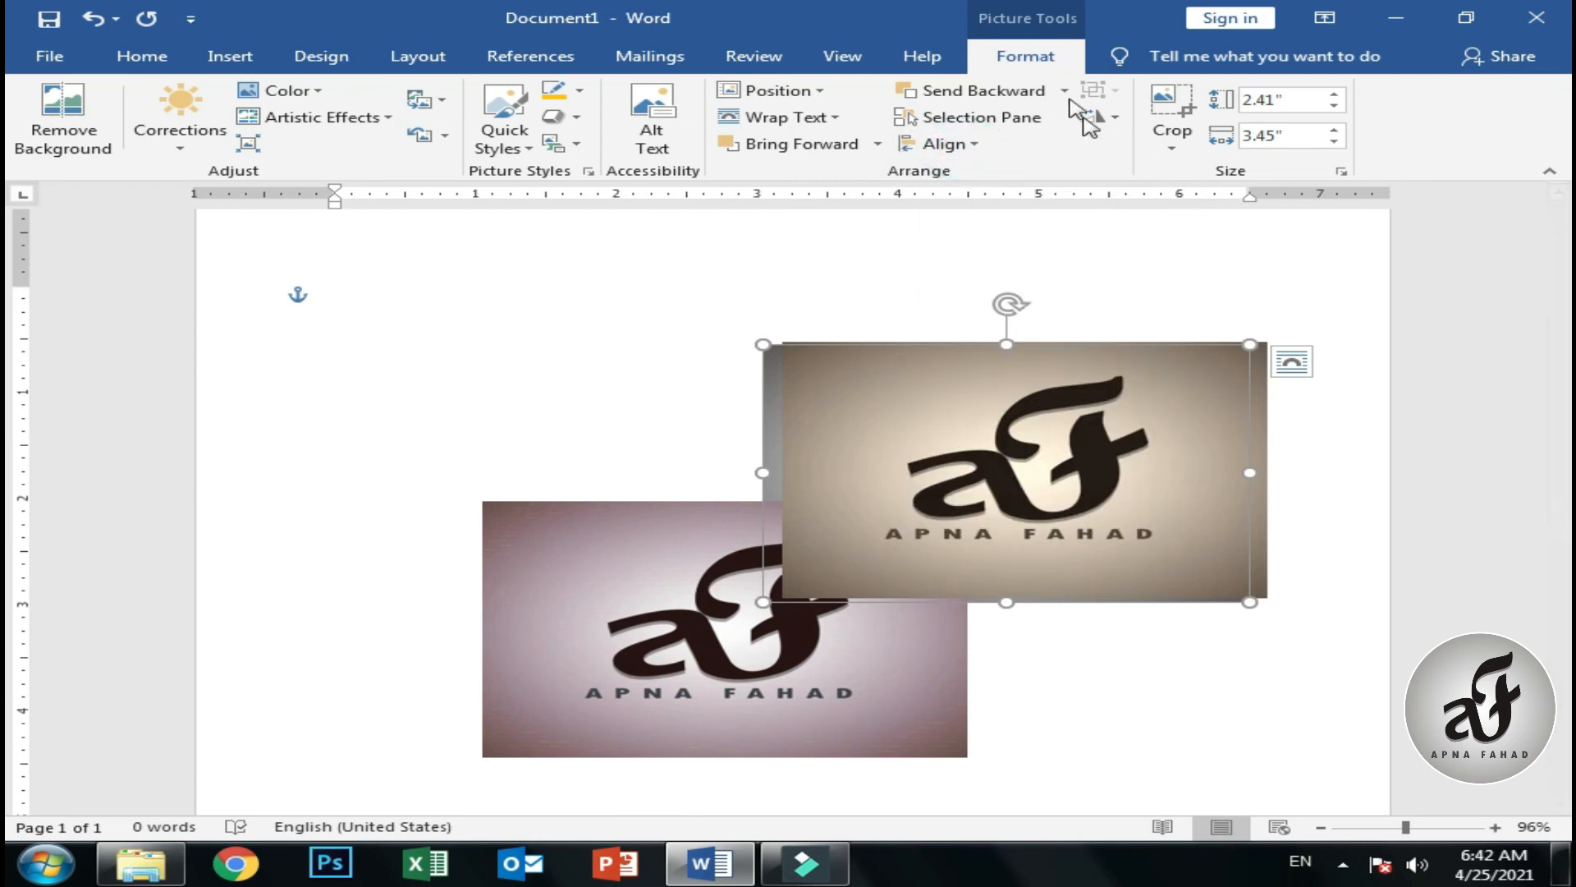
Move the beige picture to the upper left of the page and the gray picture up to the upper right.
drag(829, 433, 403, 401)
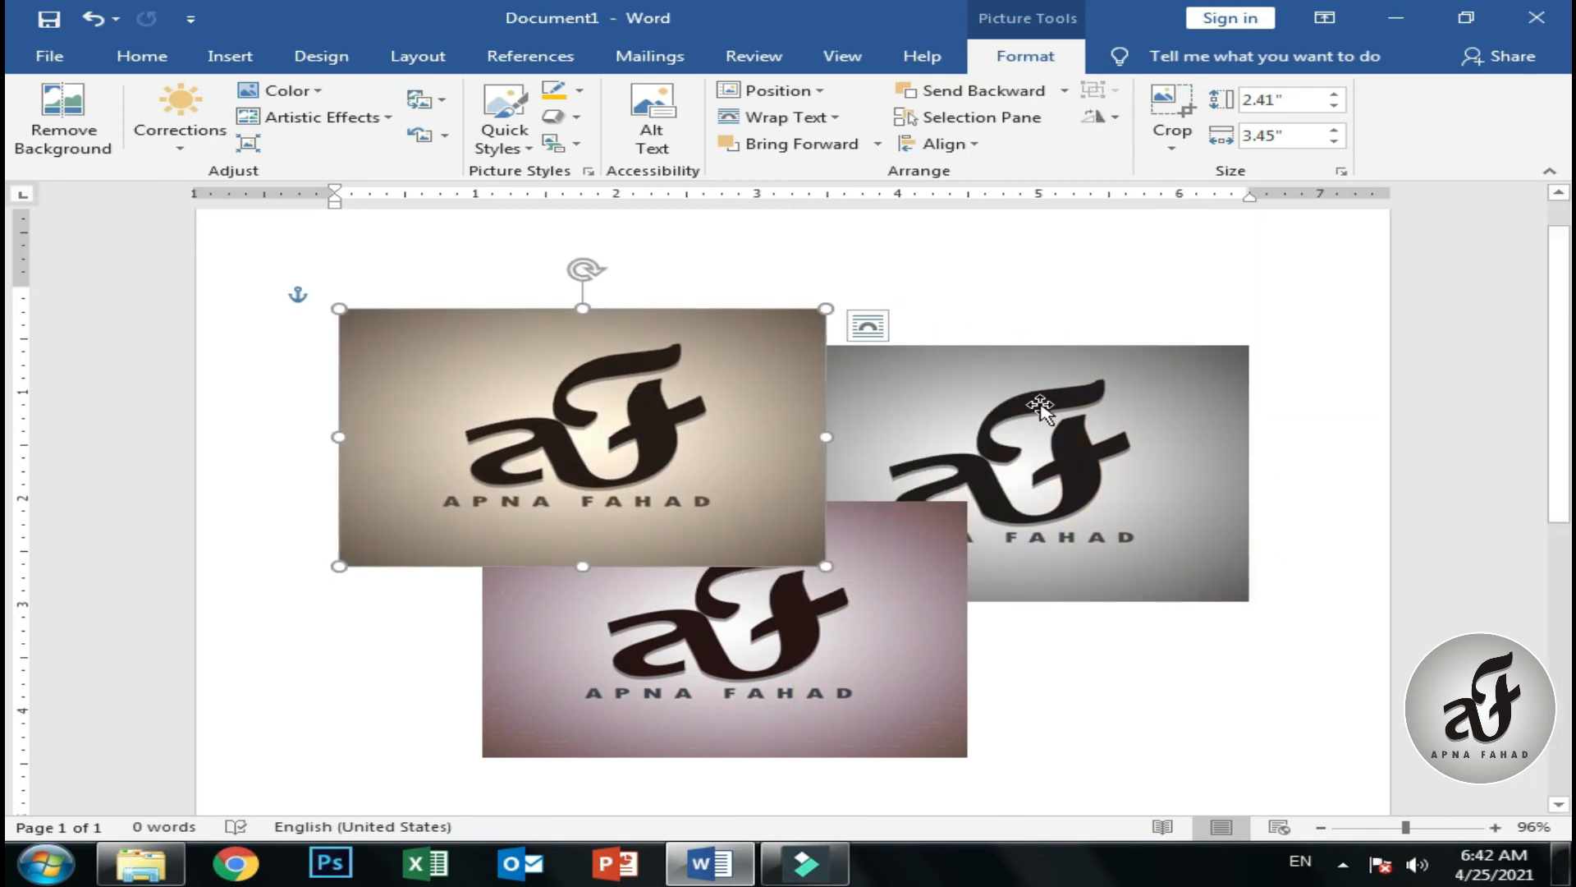
drag(1042, 411, 1095, 350)
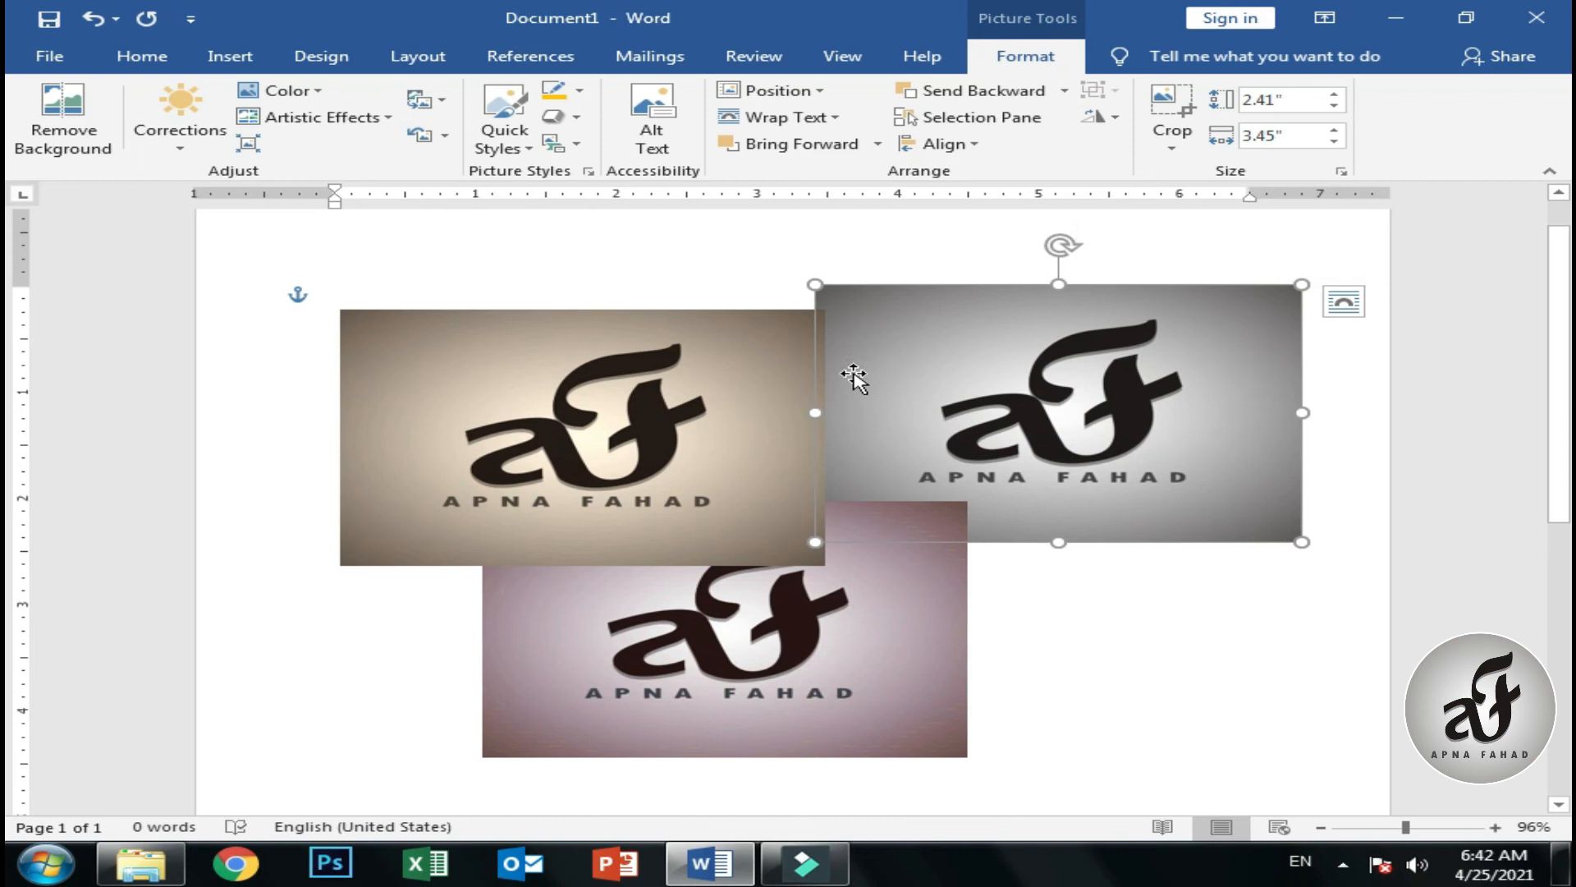
click(697, 411)
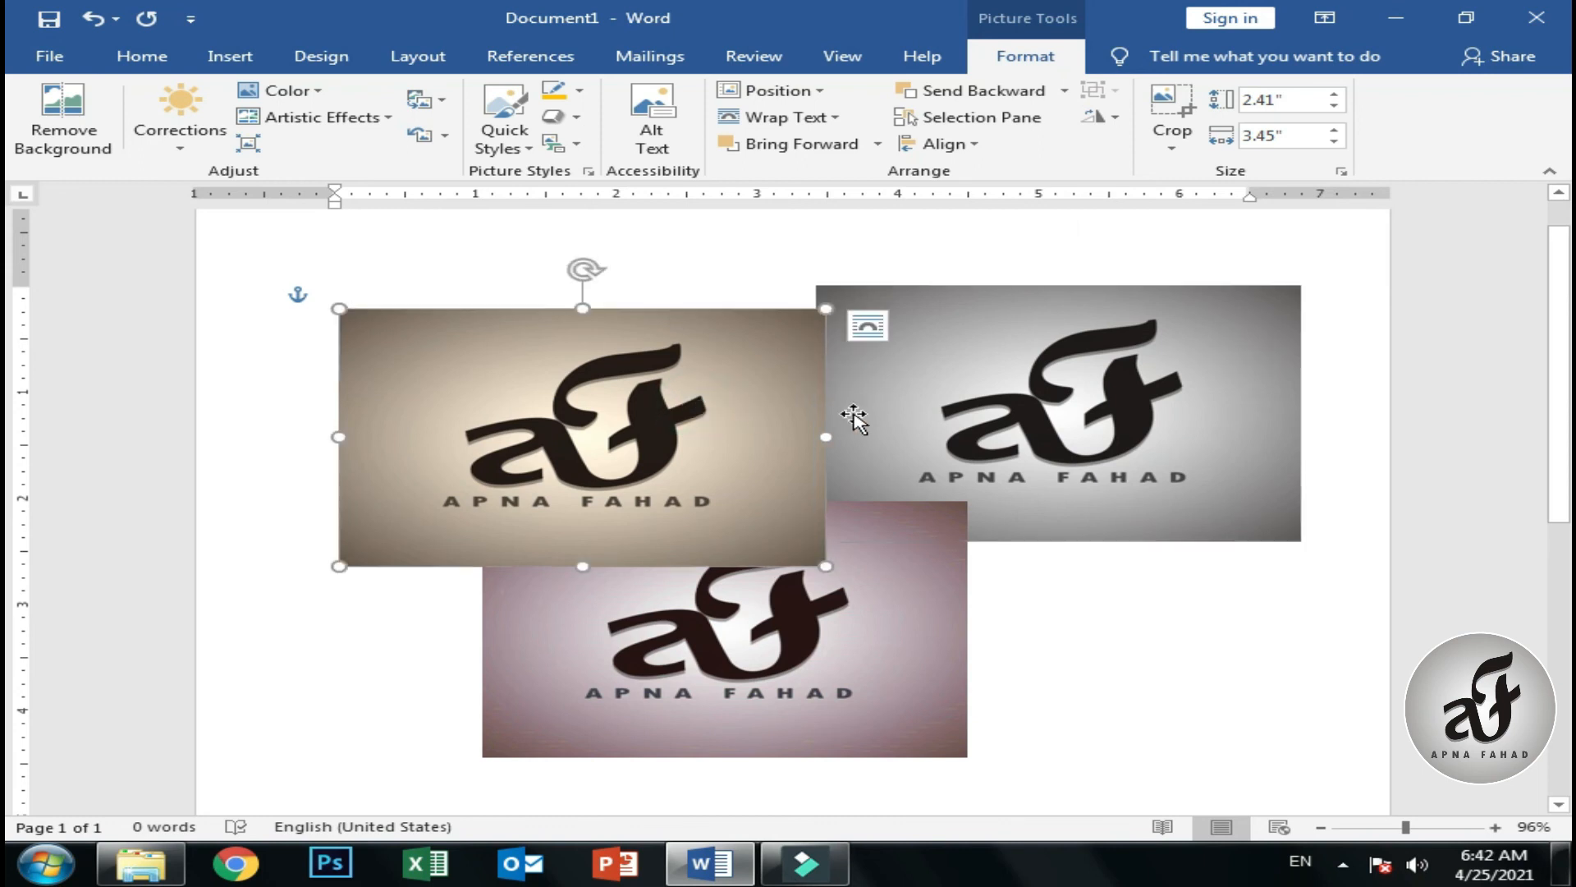
Select the gray, beige and purple pictures together and group them into one object.
click(934, 409)
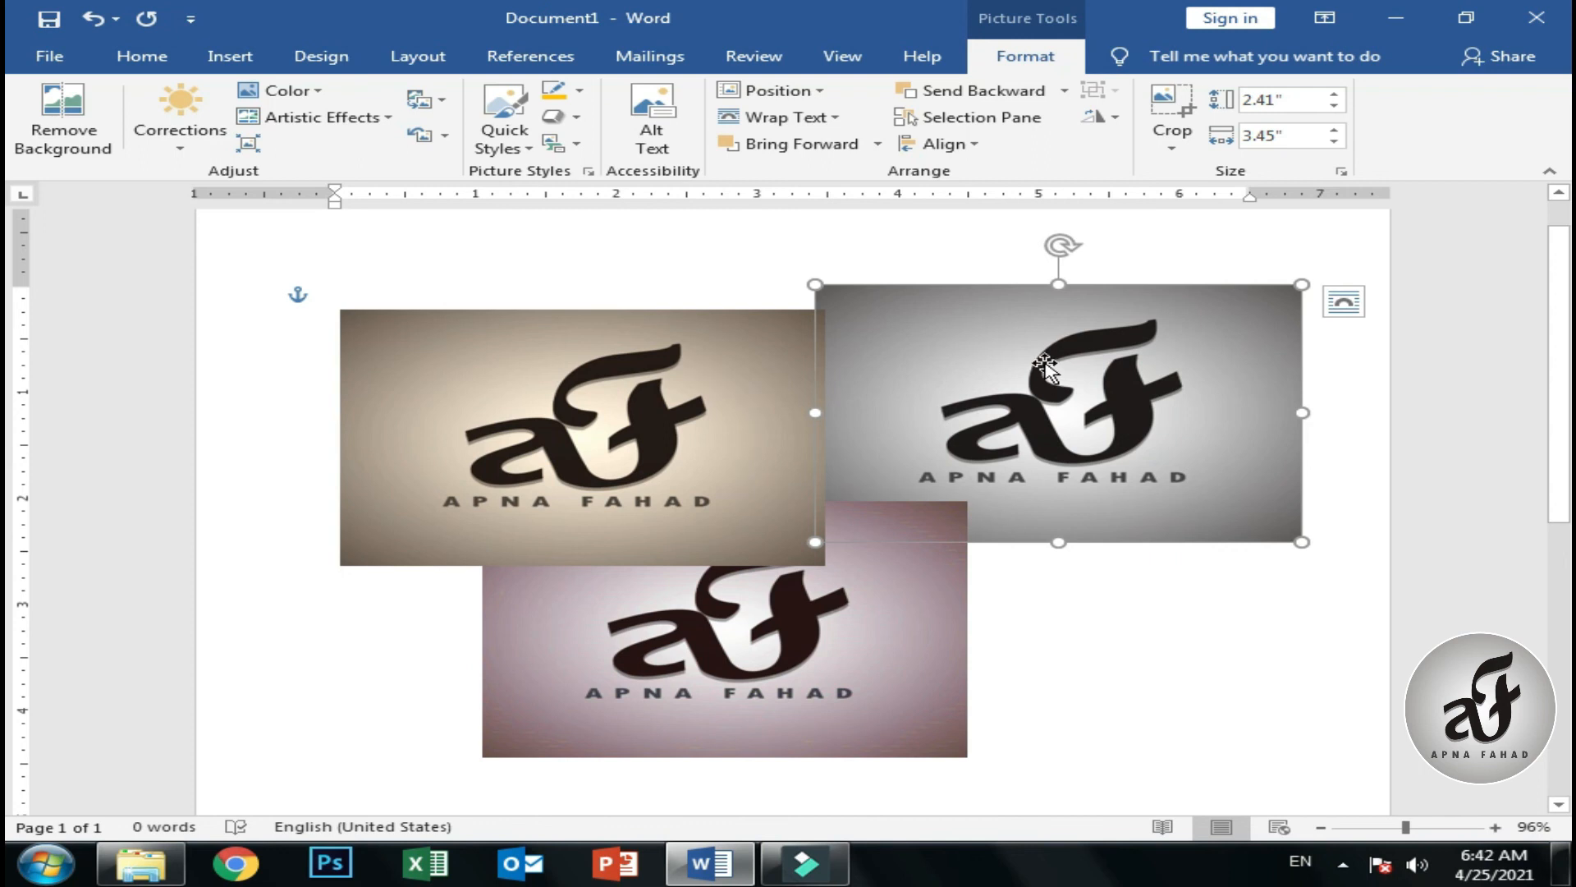
drag(1044, 366, 726, 369)
ctrl+click(725, 369)
ctrl+click(876, 628)
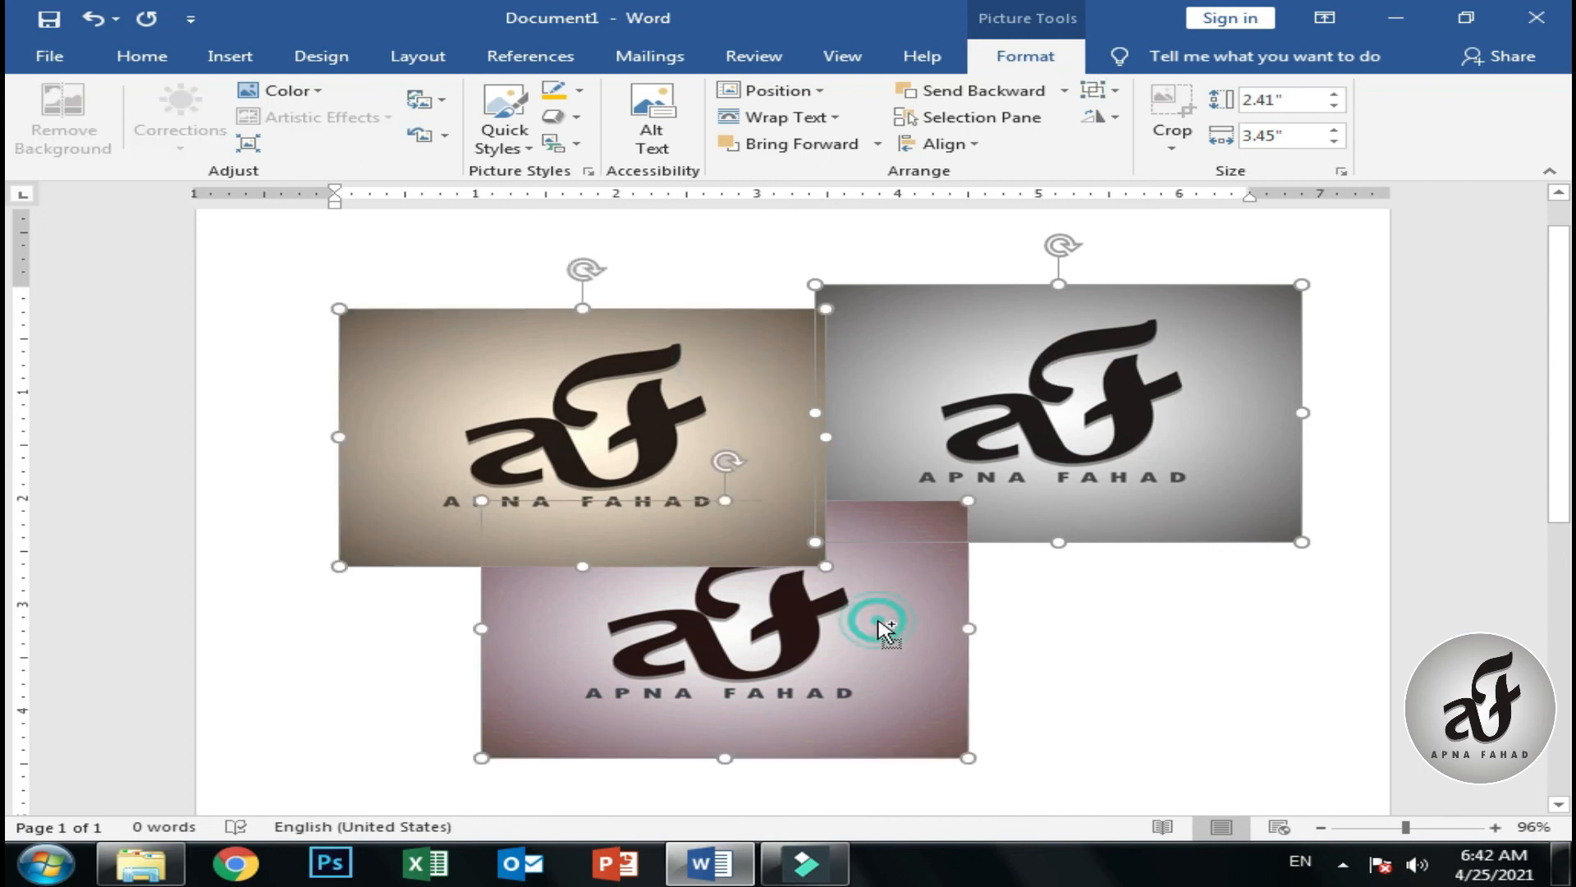
click(1091, 95)
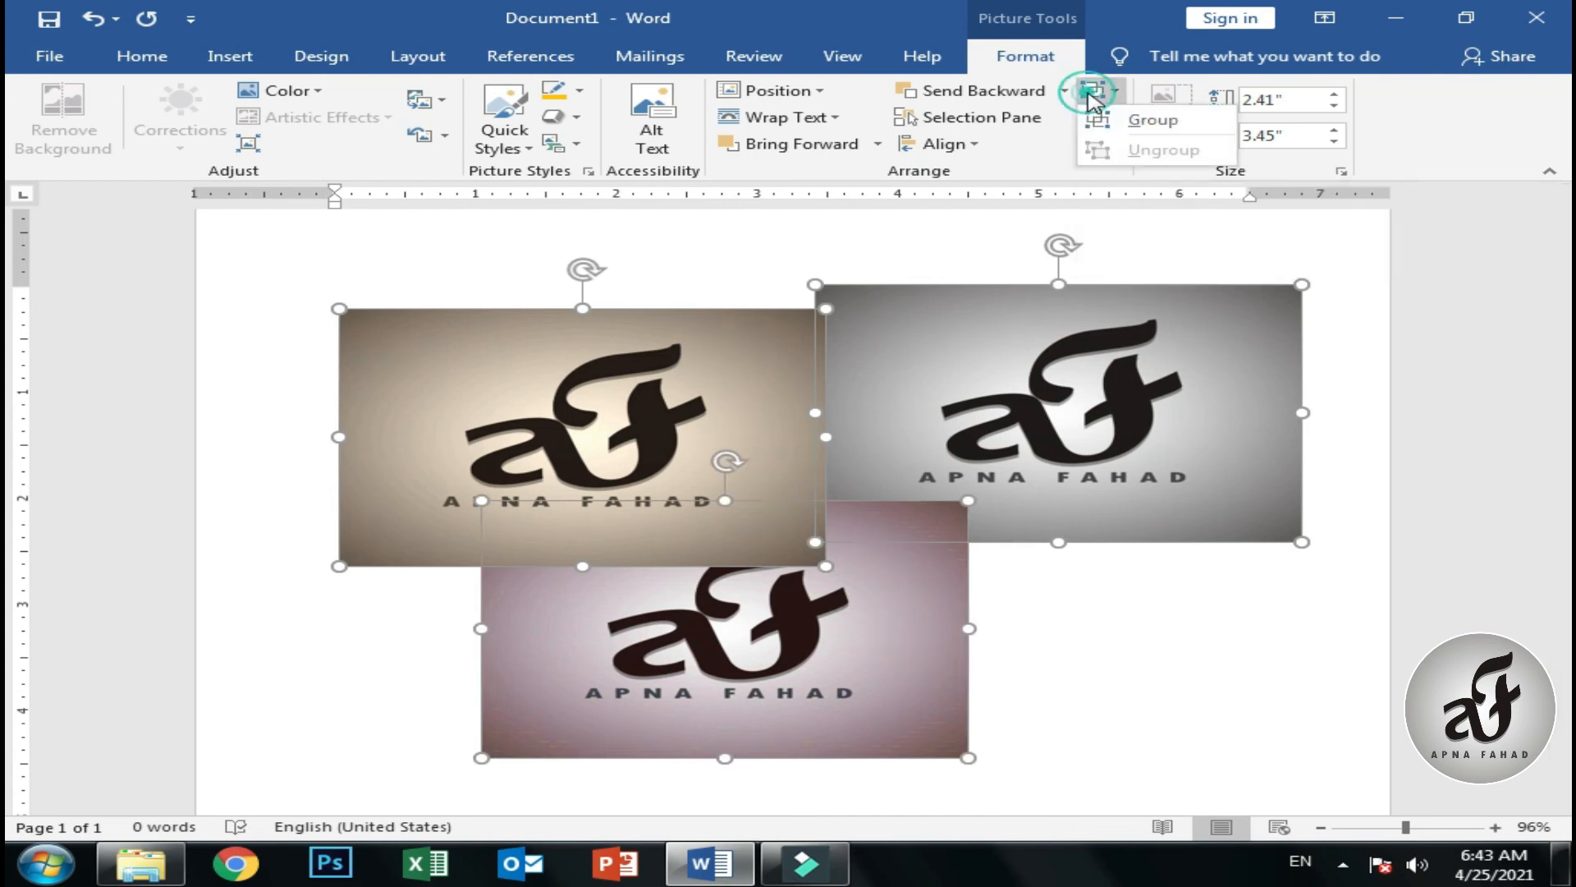
click(1154, 119)
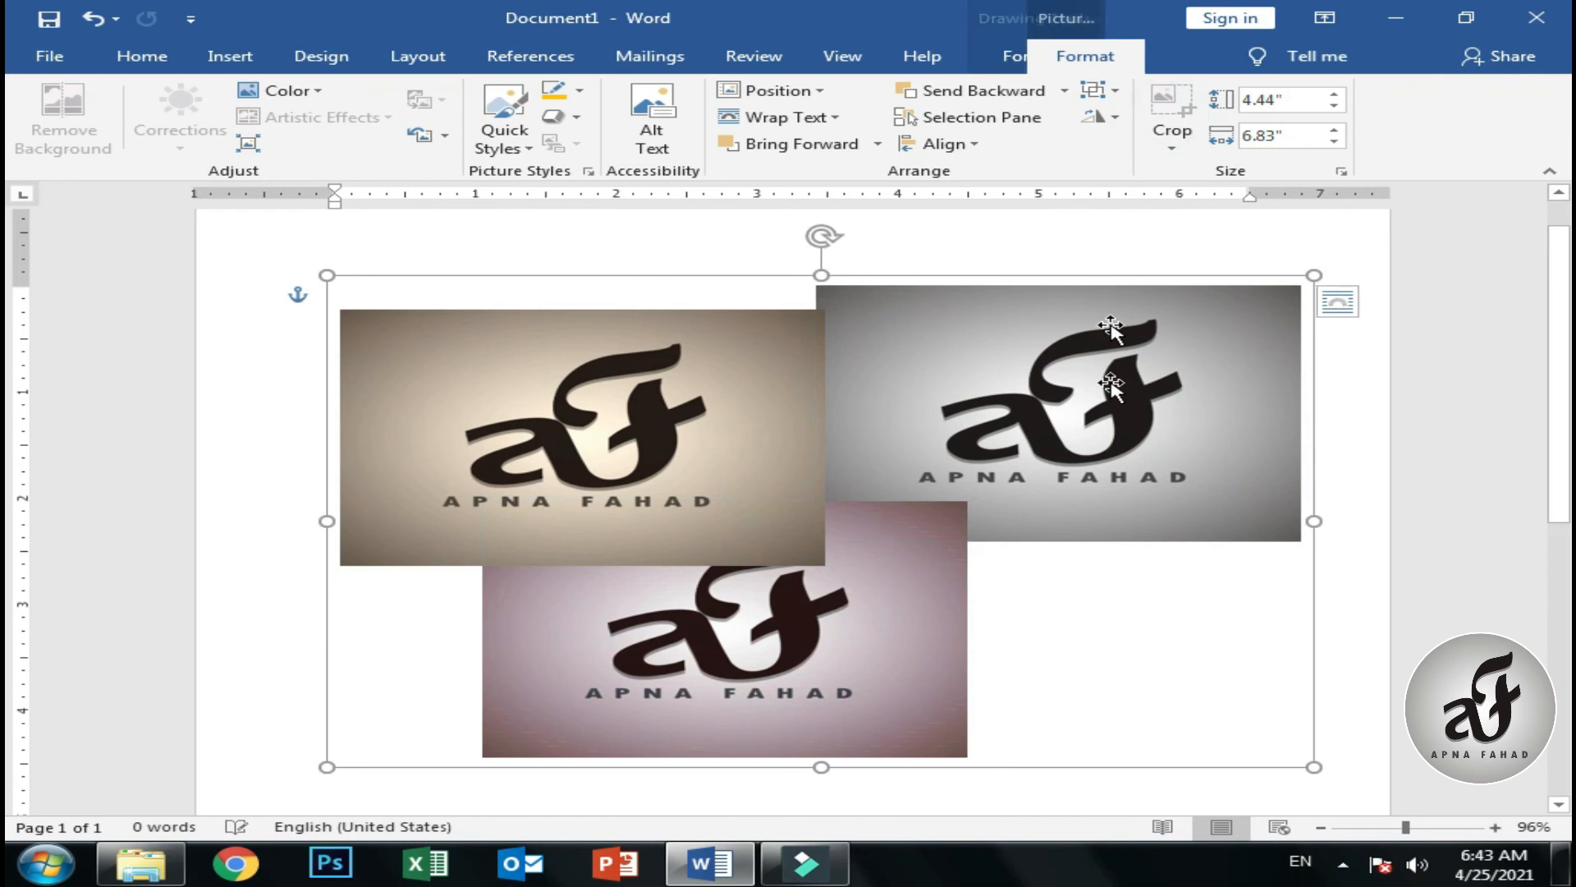
Move the grouped pictures as one object slightly to the left on the page.
click(1369, 669)
click(1109, 587)
click(890, 605)
drag(889, 605, 837, 584)
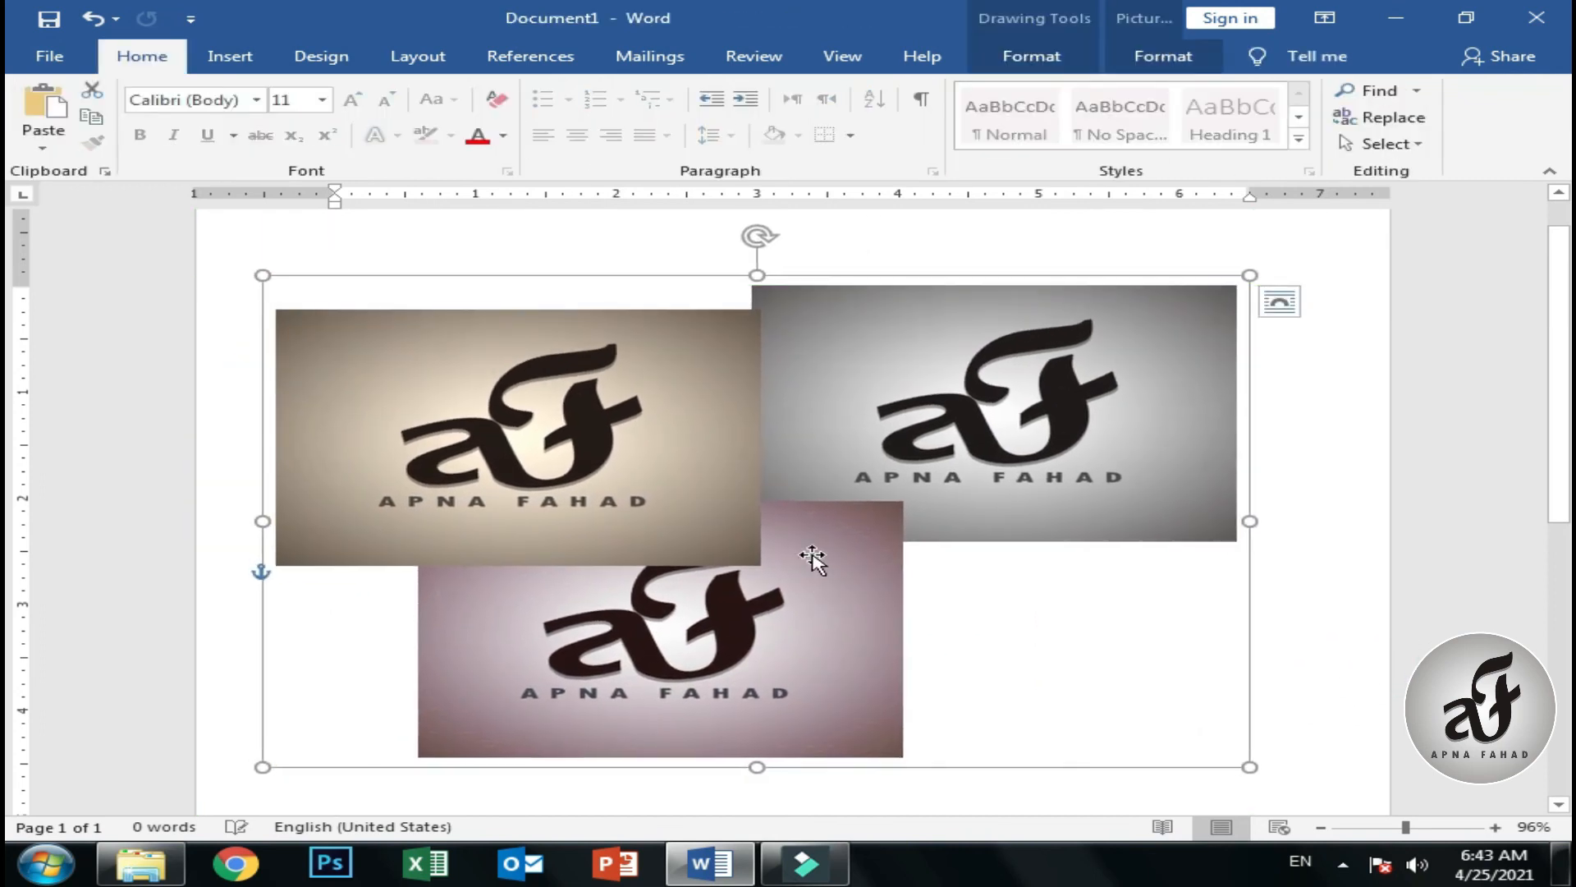
Ungroup the three grouped pictures into separate objects.
click(1059, 54)
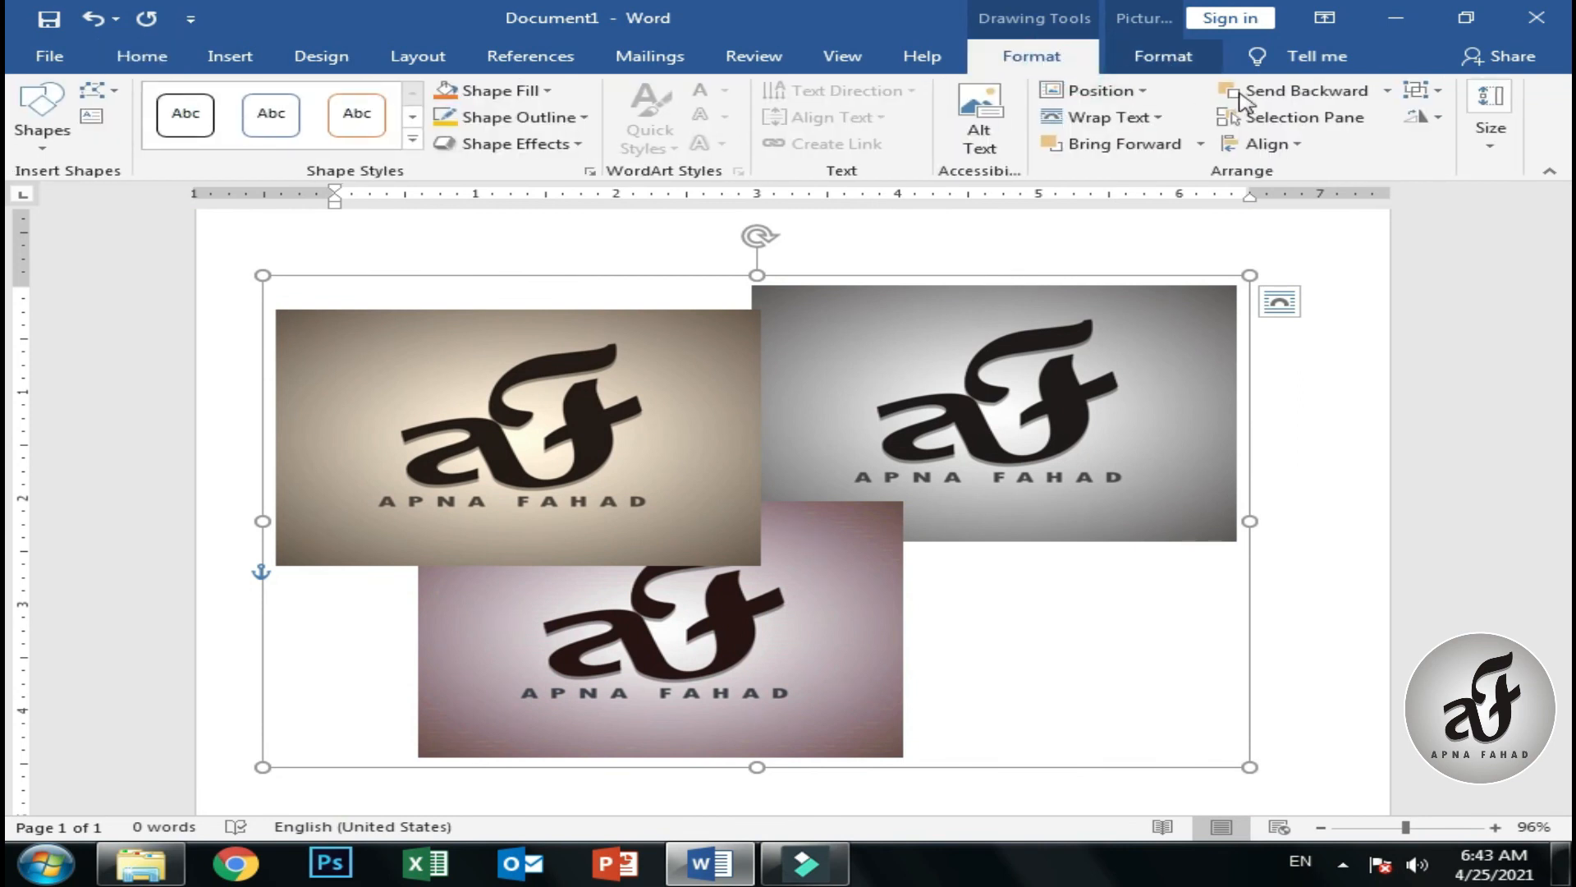
click(1415, 89)
click(1438, 149)
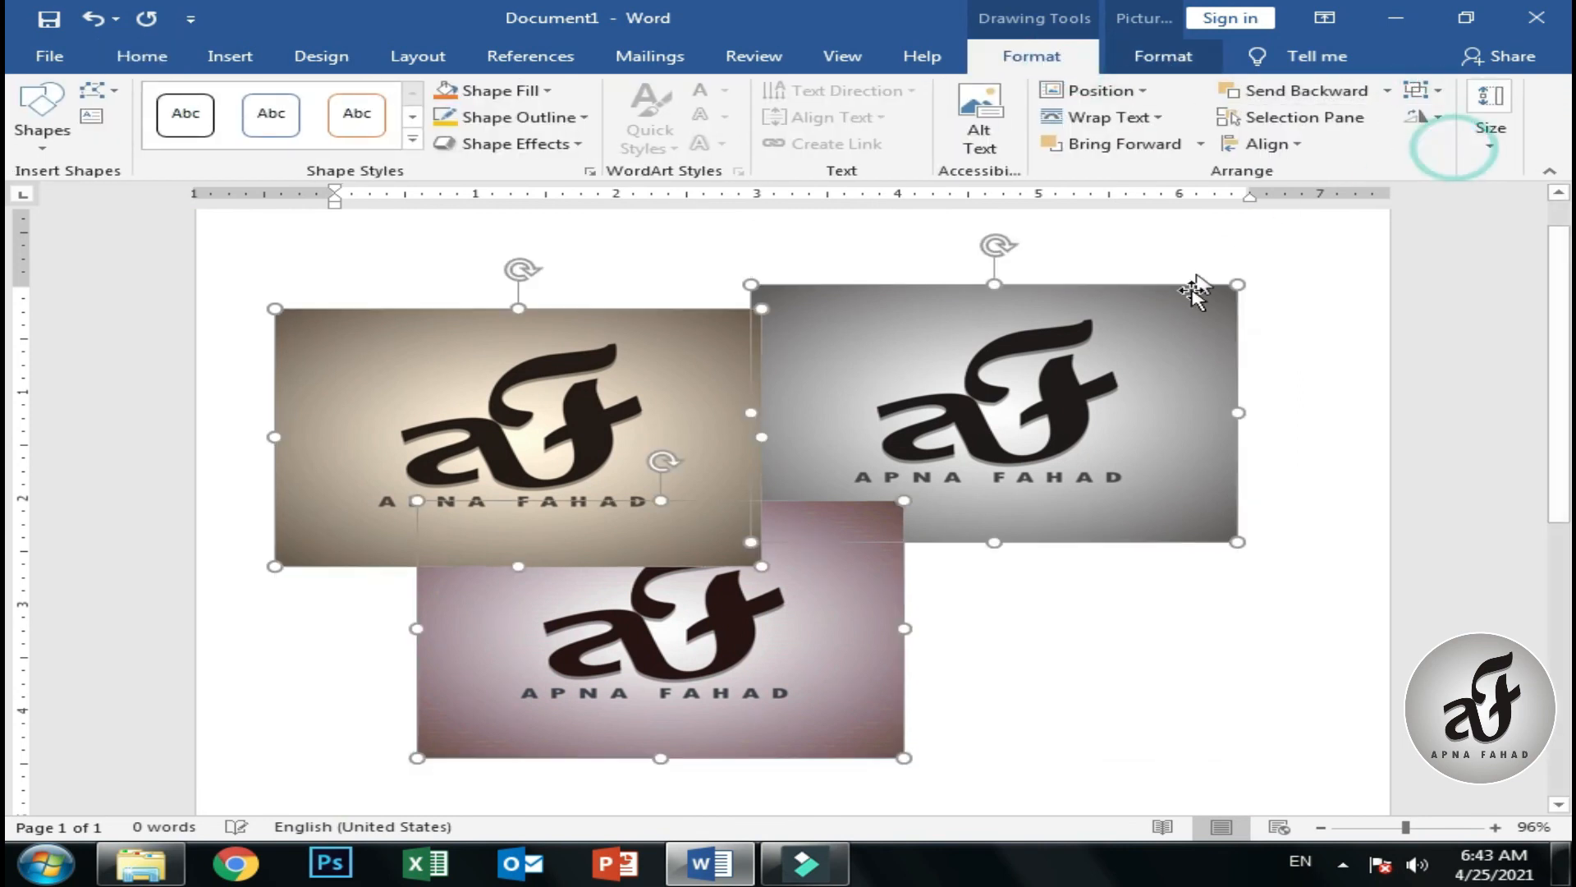
Move the gray picture farther right and raise the beige picture until its top edge aligns with the gray one.
click(1457, 334)
drag(1176, 328, 1302, 328)
drag(731, 408, 728, 384)
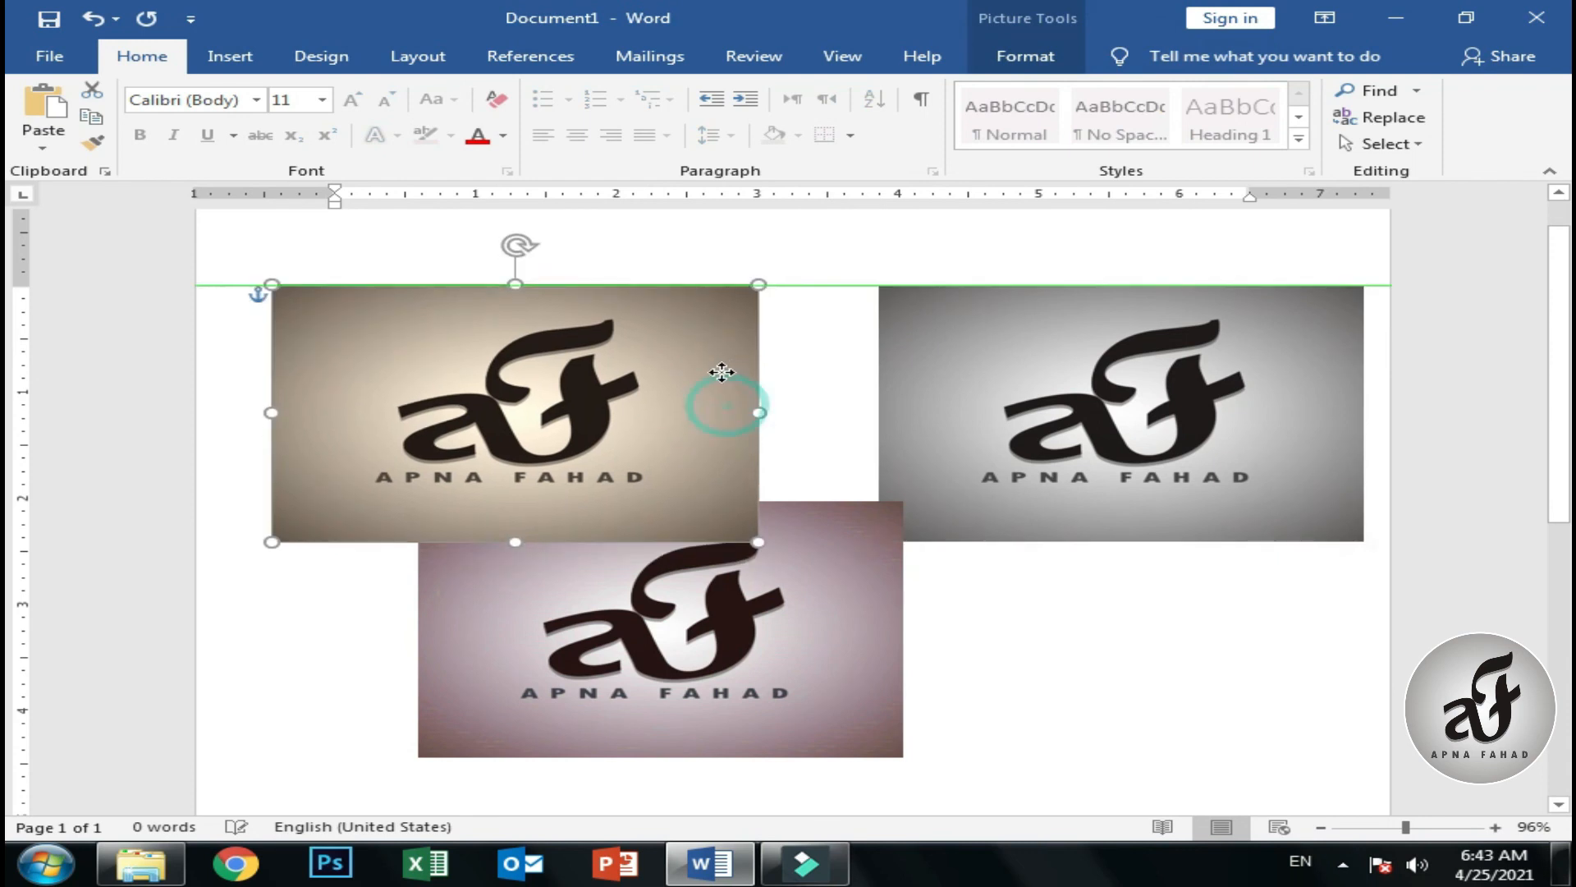
Delete the purple and beige pictures and move the remaining gray picture to the middle of the page.
click(877, 552)
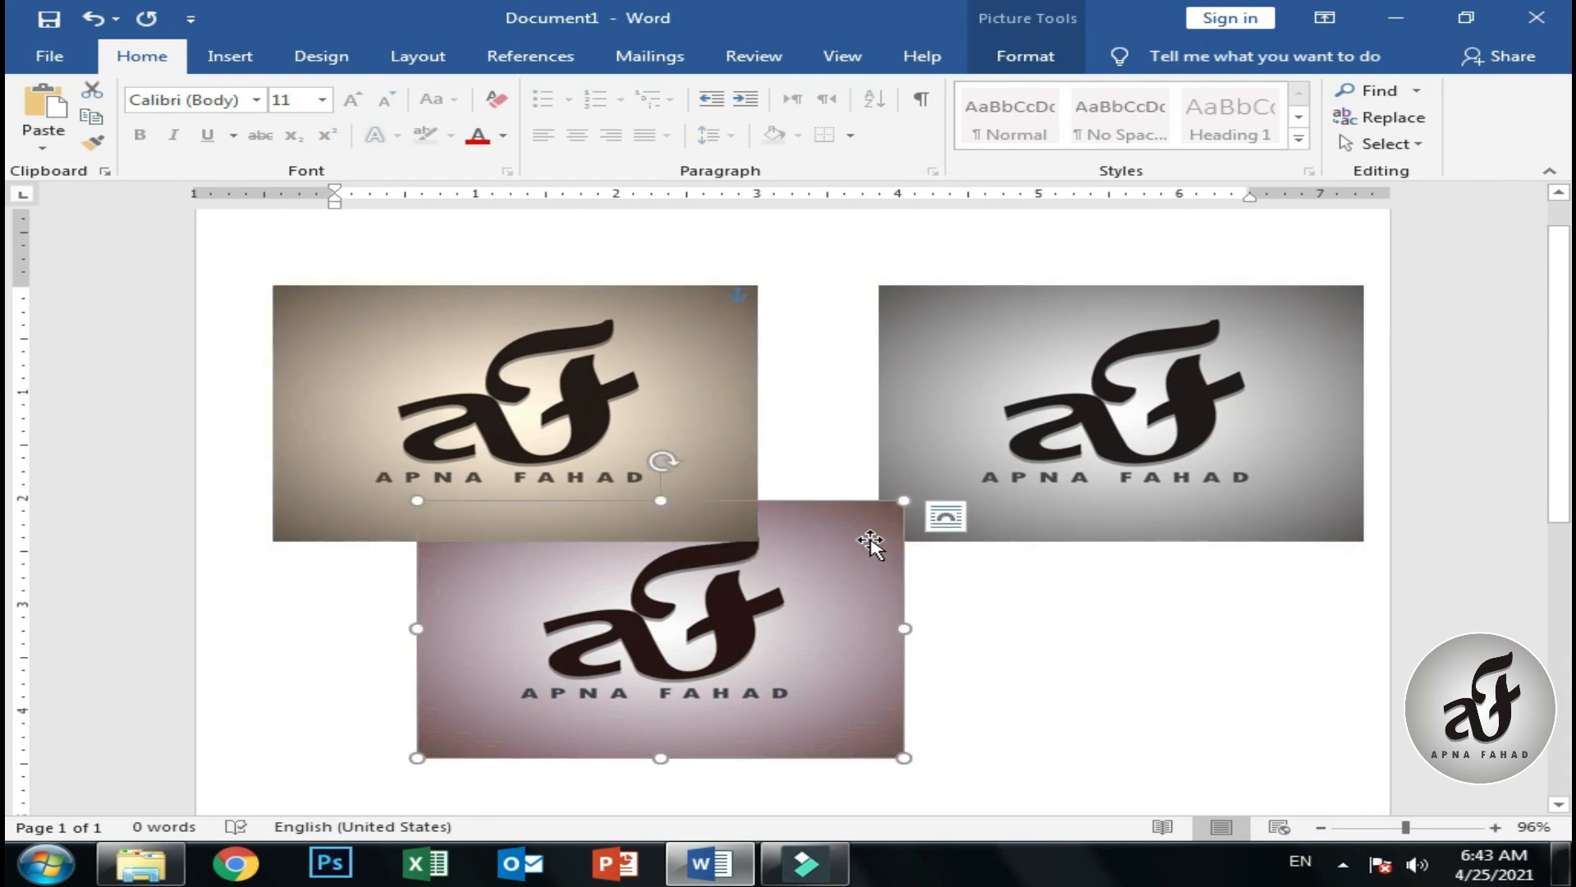
key(Delete)
click(719, 493)
key(Delete)
drag(936, 451, 607, 495)
Preview the 90° rotation and the flip options on the gray picture without keeping any of them.
click(1041, 58)
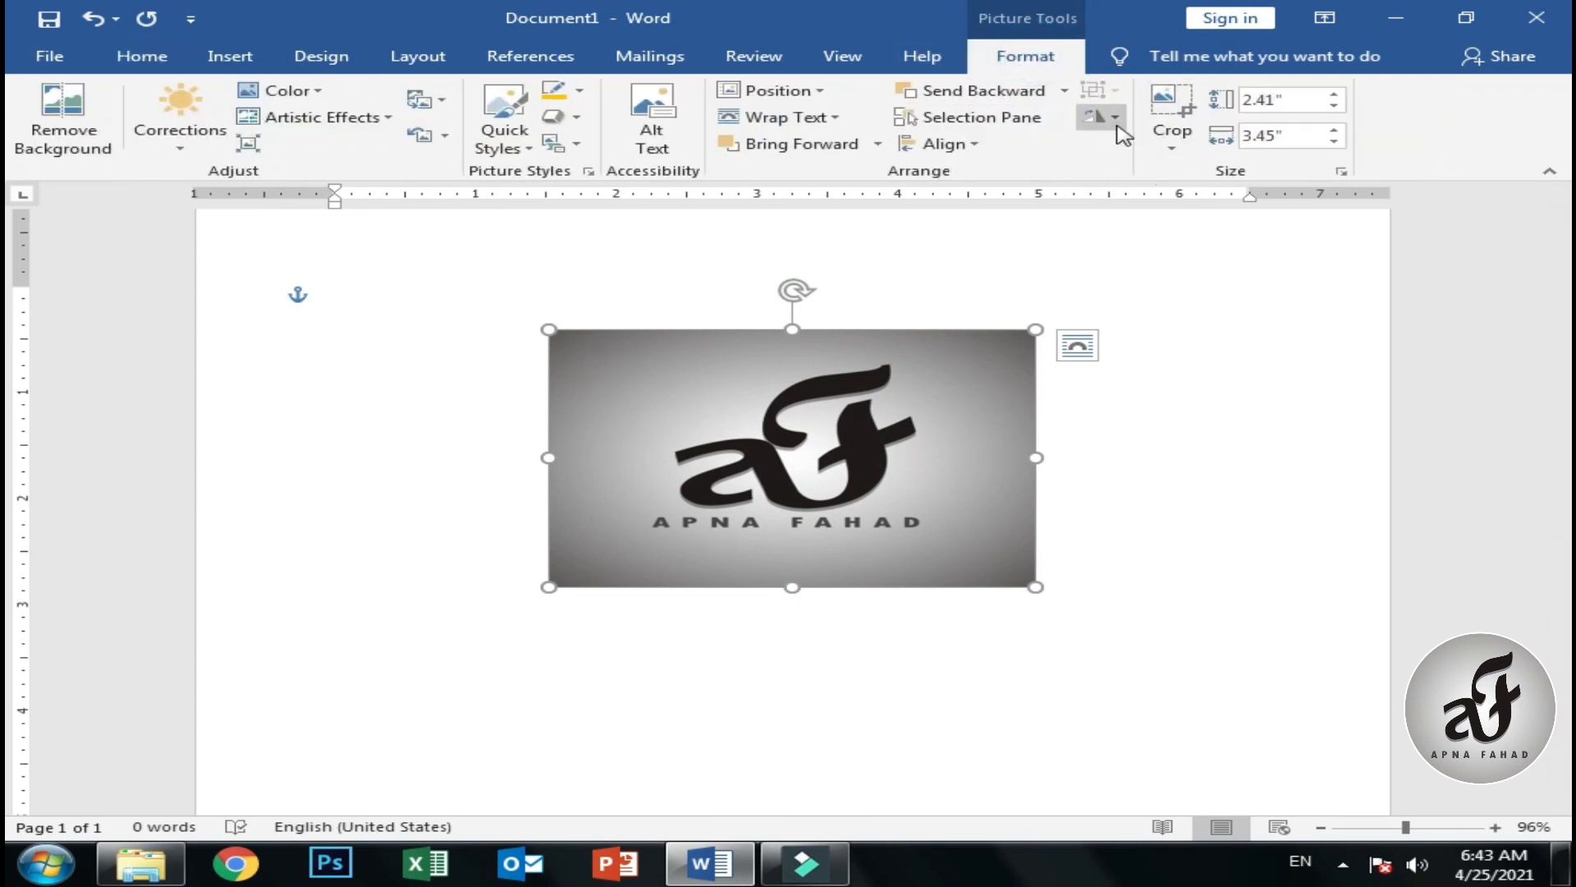
click(1115, 126)
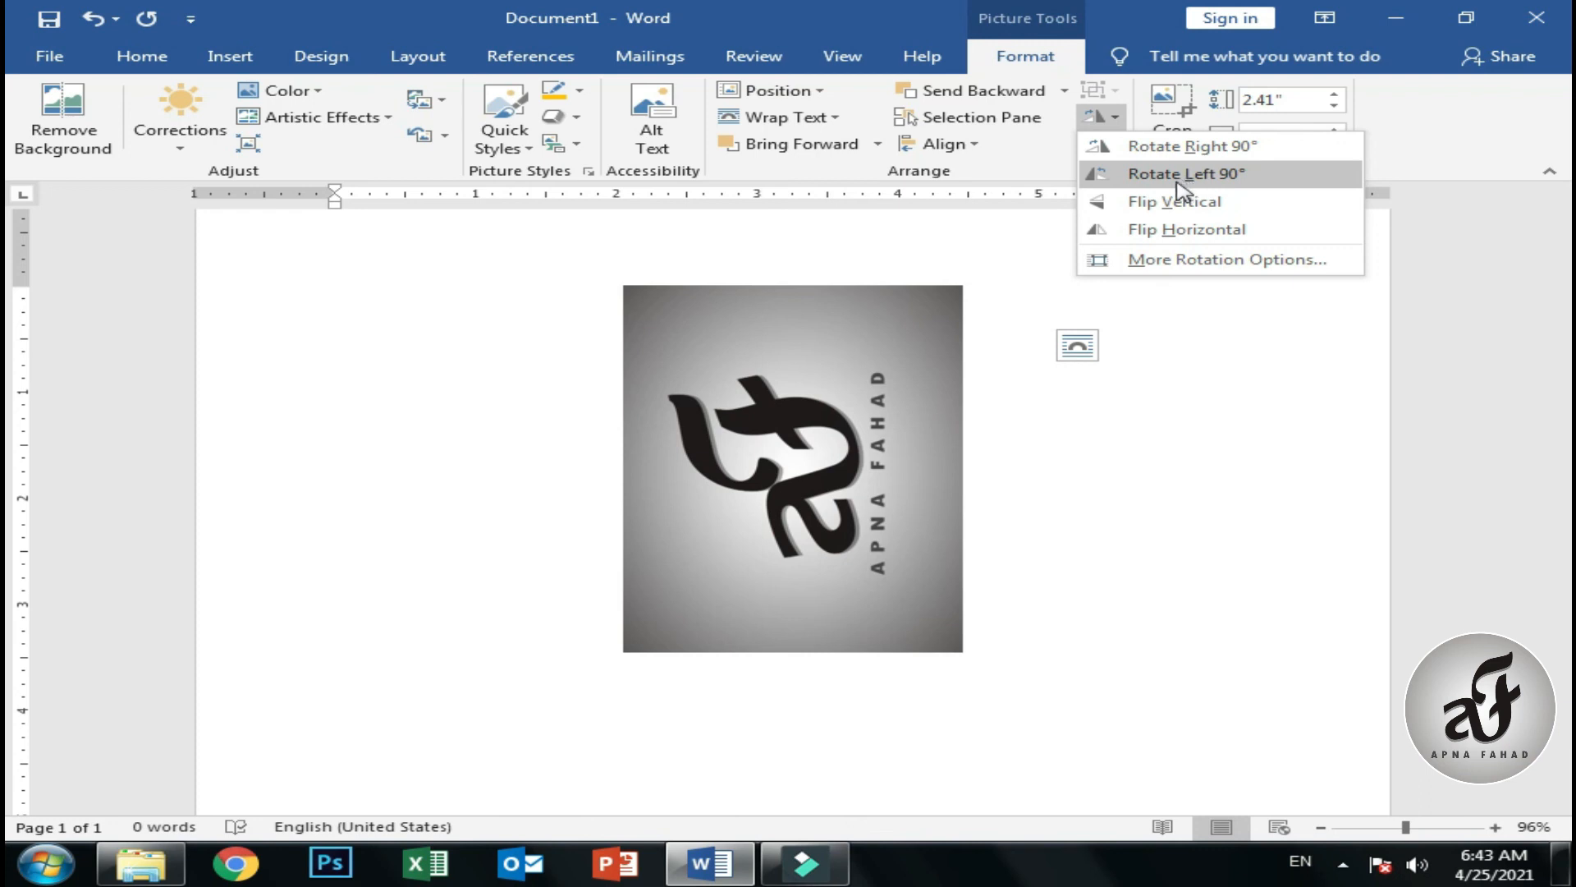
click(1175, 182)
click(1176, 203)
click(1110, 231)
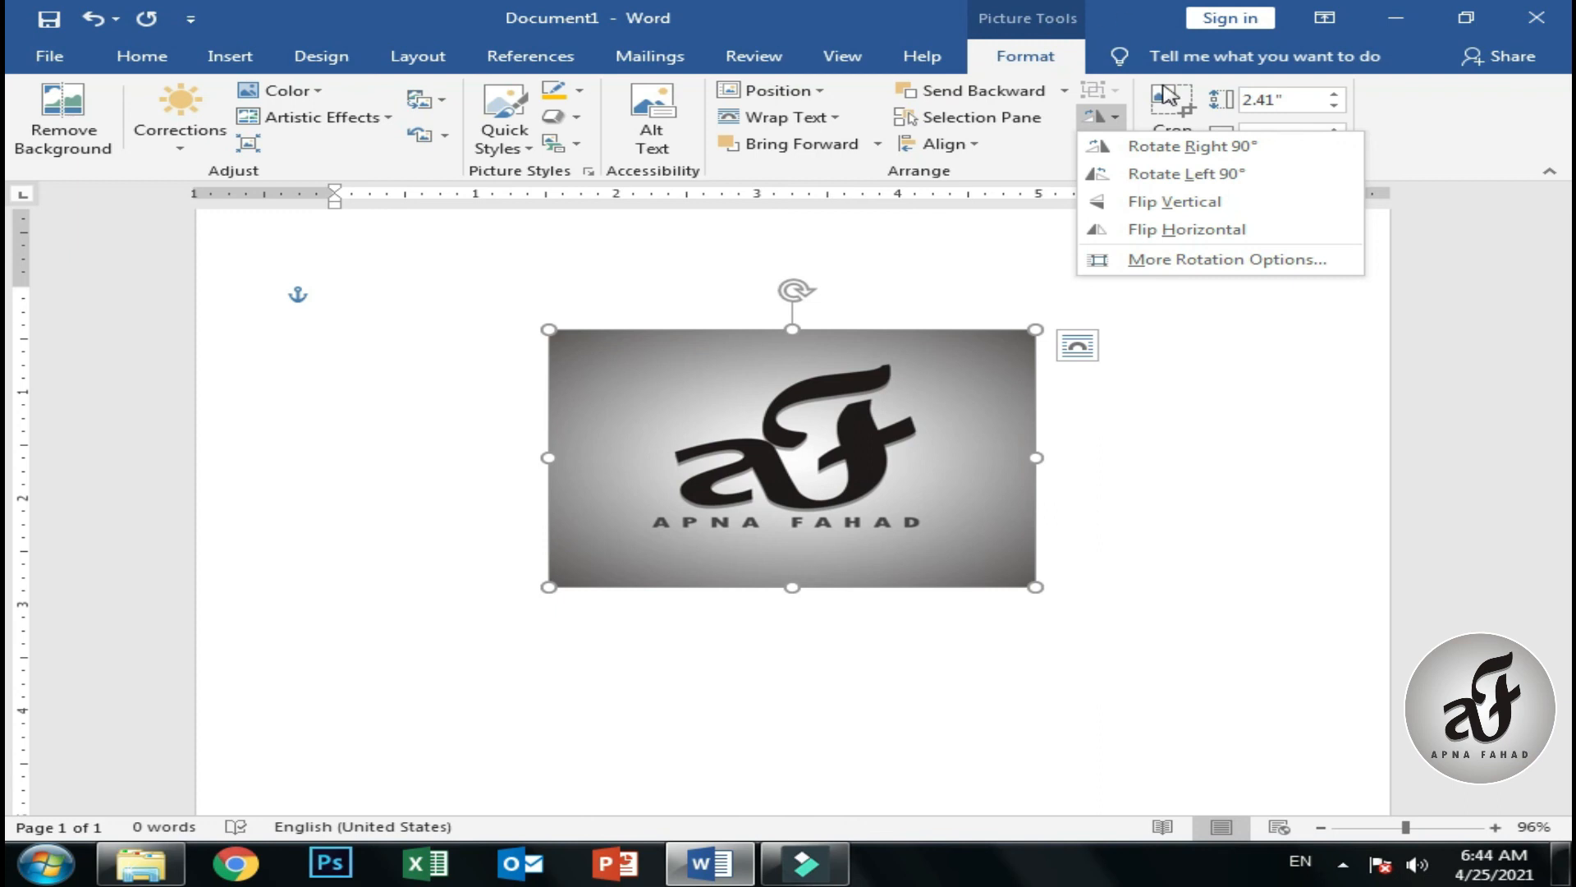
click(1121, 122)
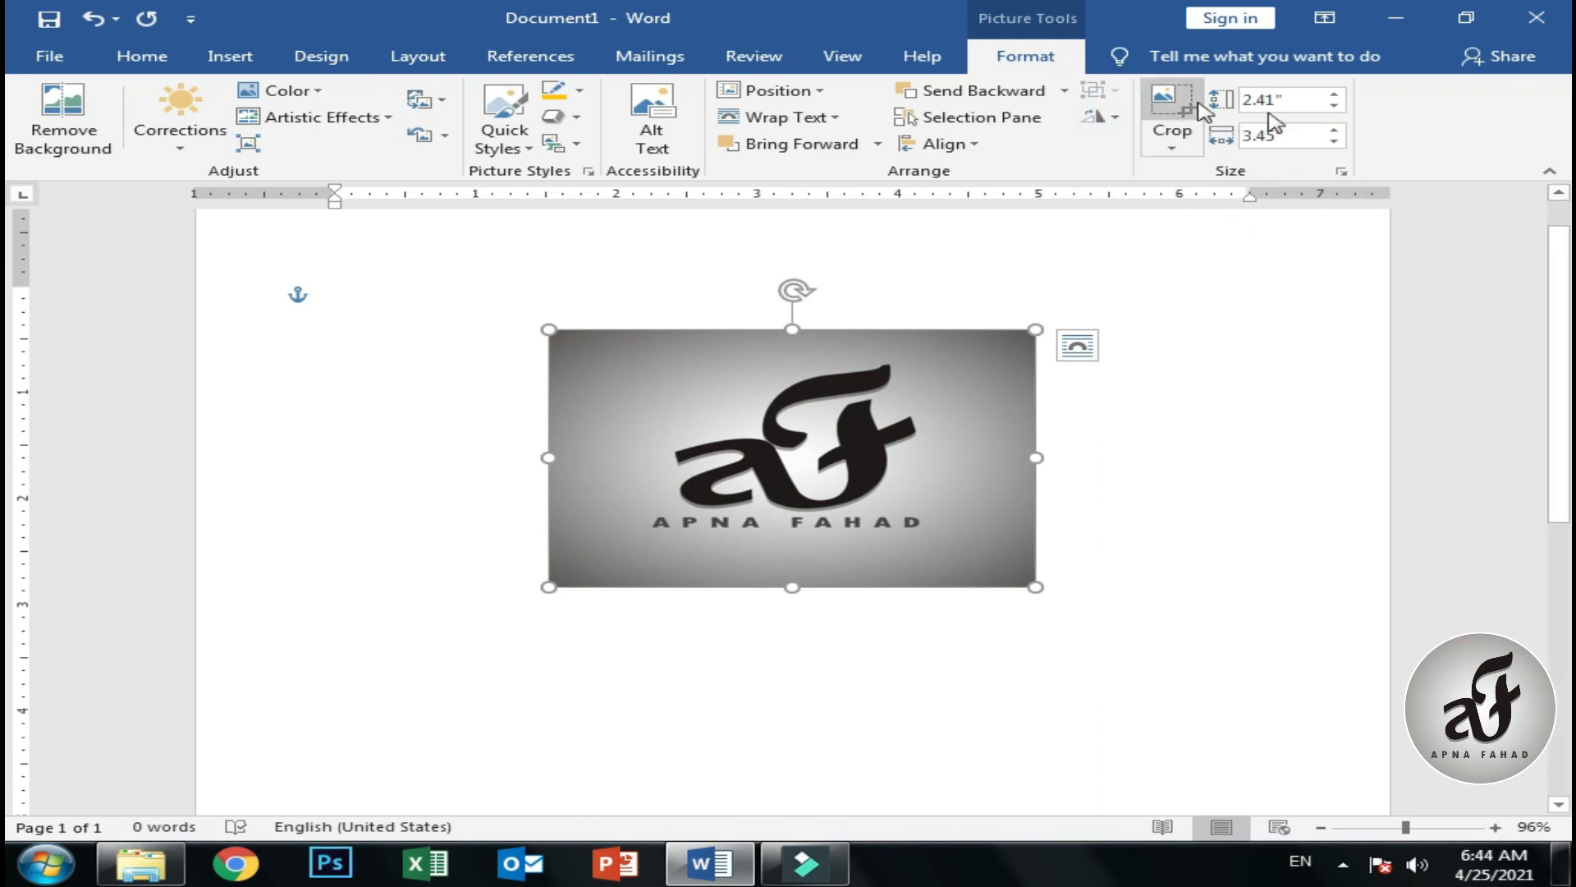
Crop the left and right sides of the gray picture to a width of 2.16" and undo the crop.
click(1192, 154)
click(1232, 174)
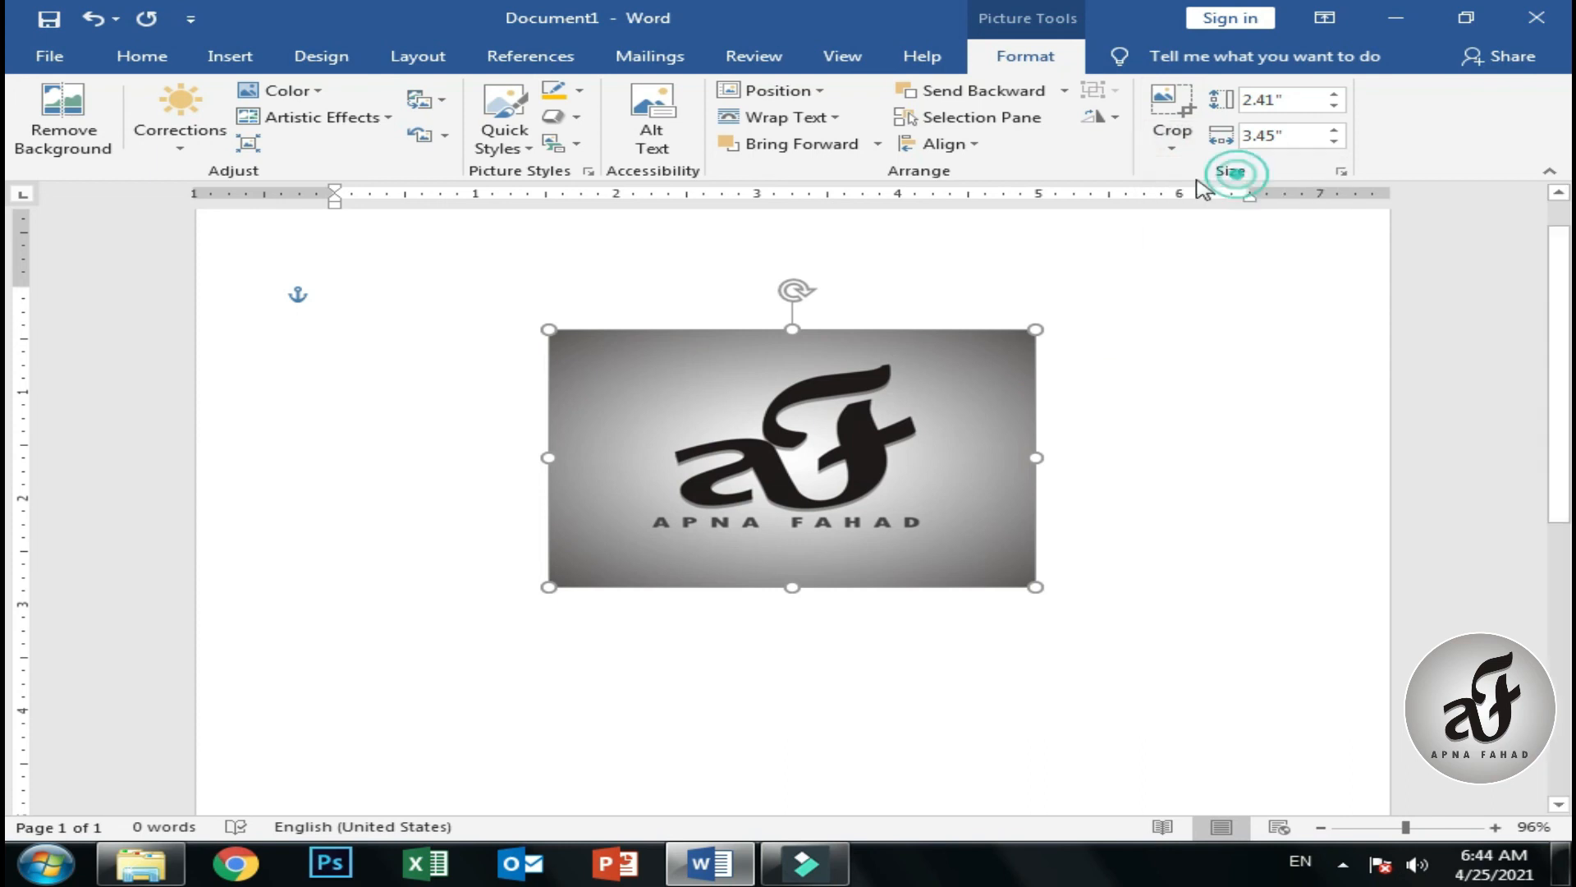
drag(1033, 460, 945, 444)
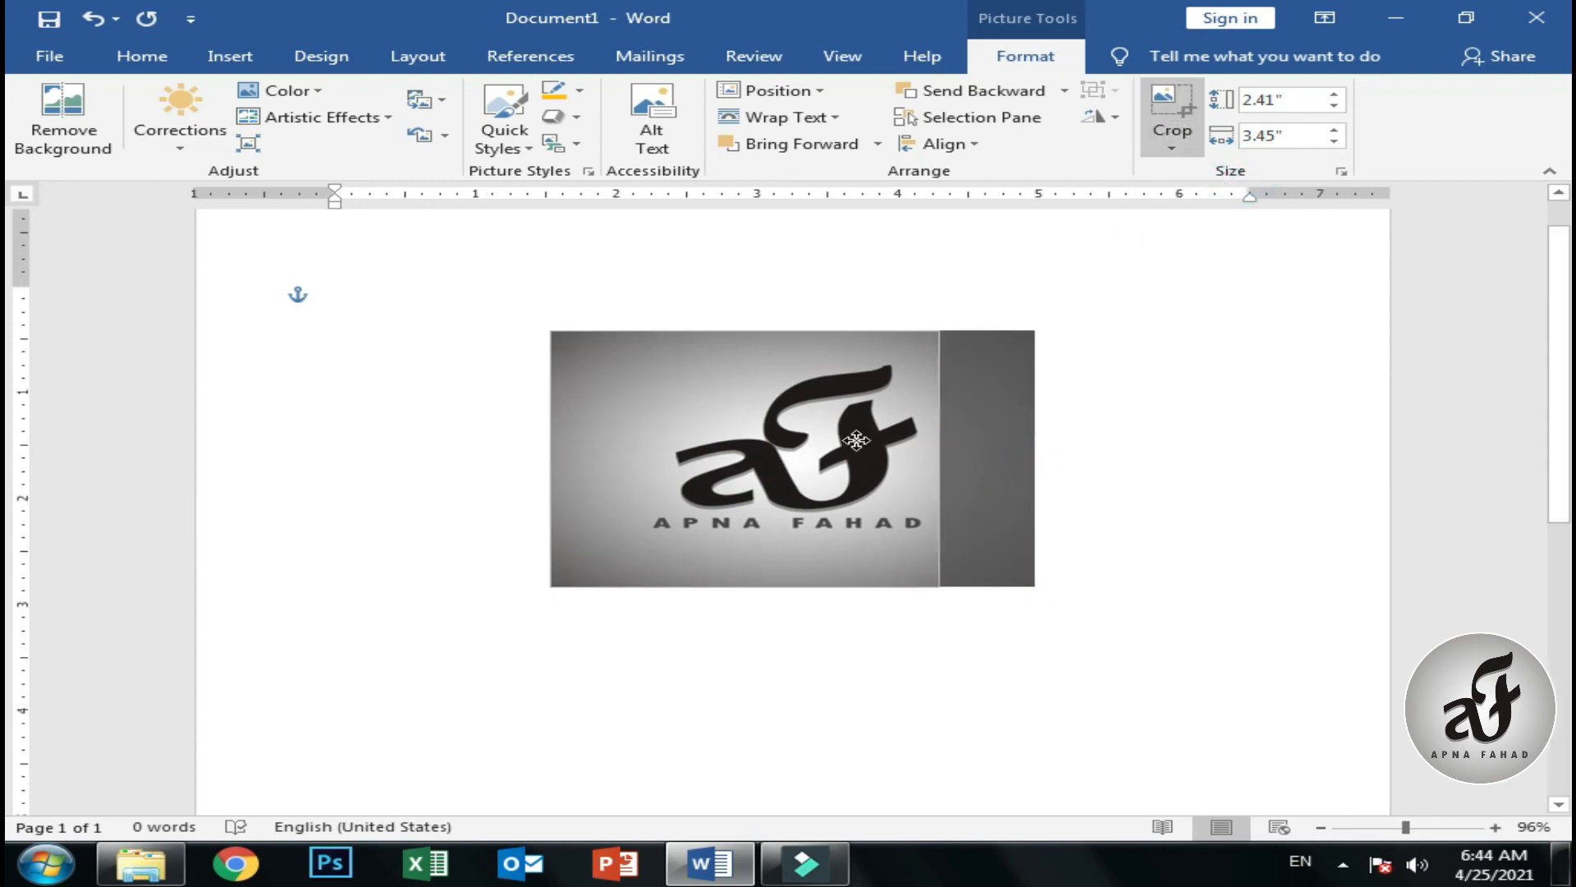
drag(602, 464, 683, 482)
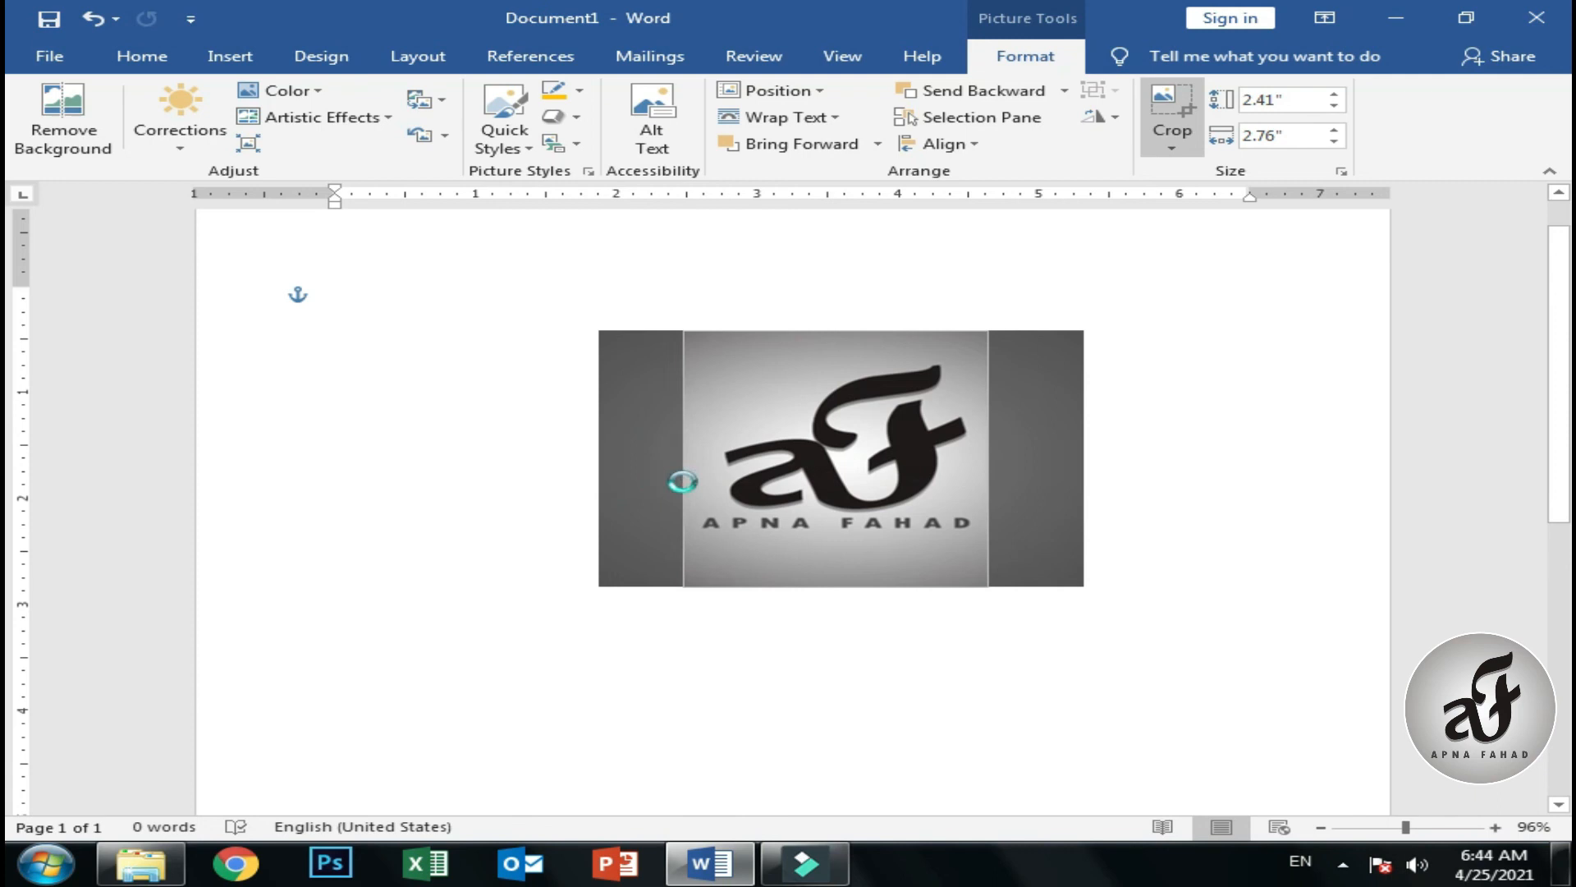
click(1173, 107)
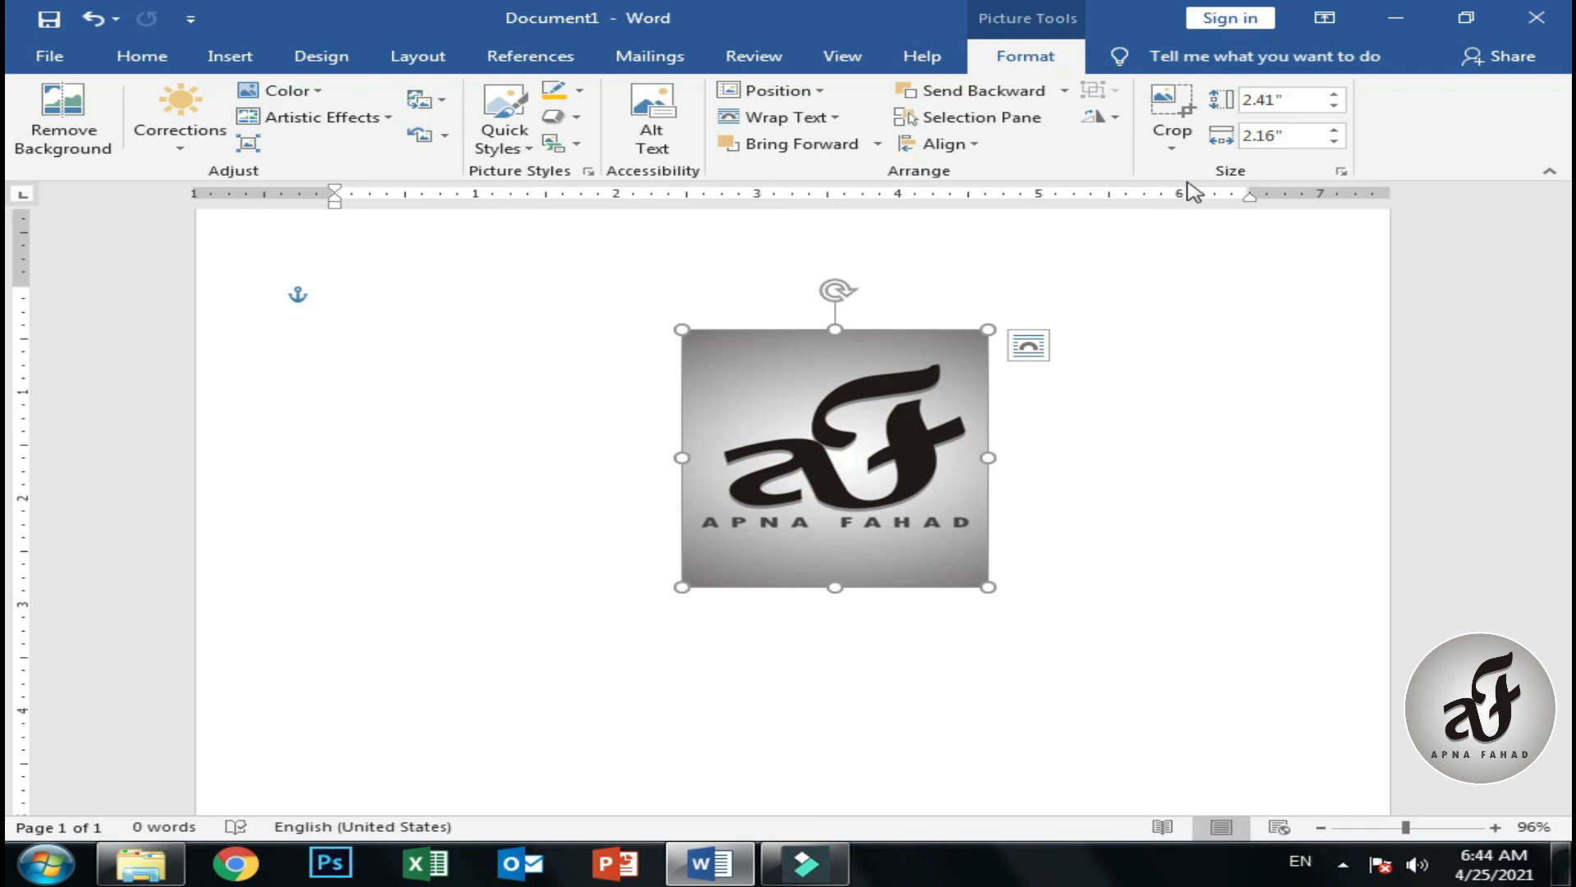
key(ctrl+z)
key(ctrl+z)
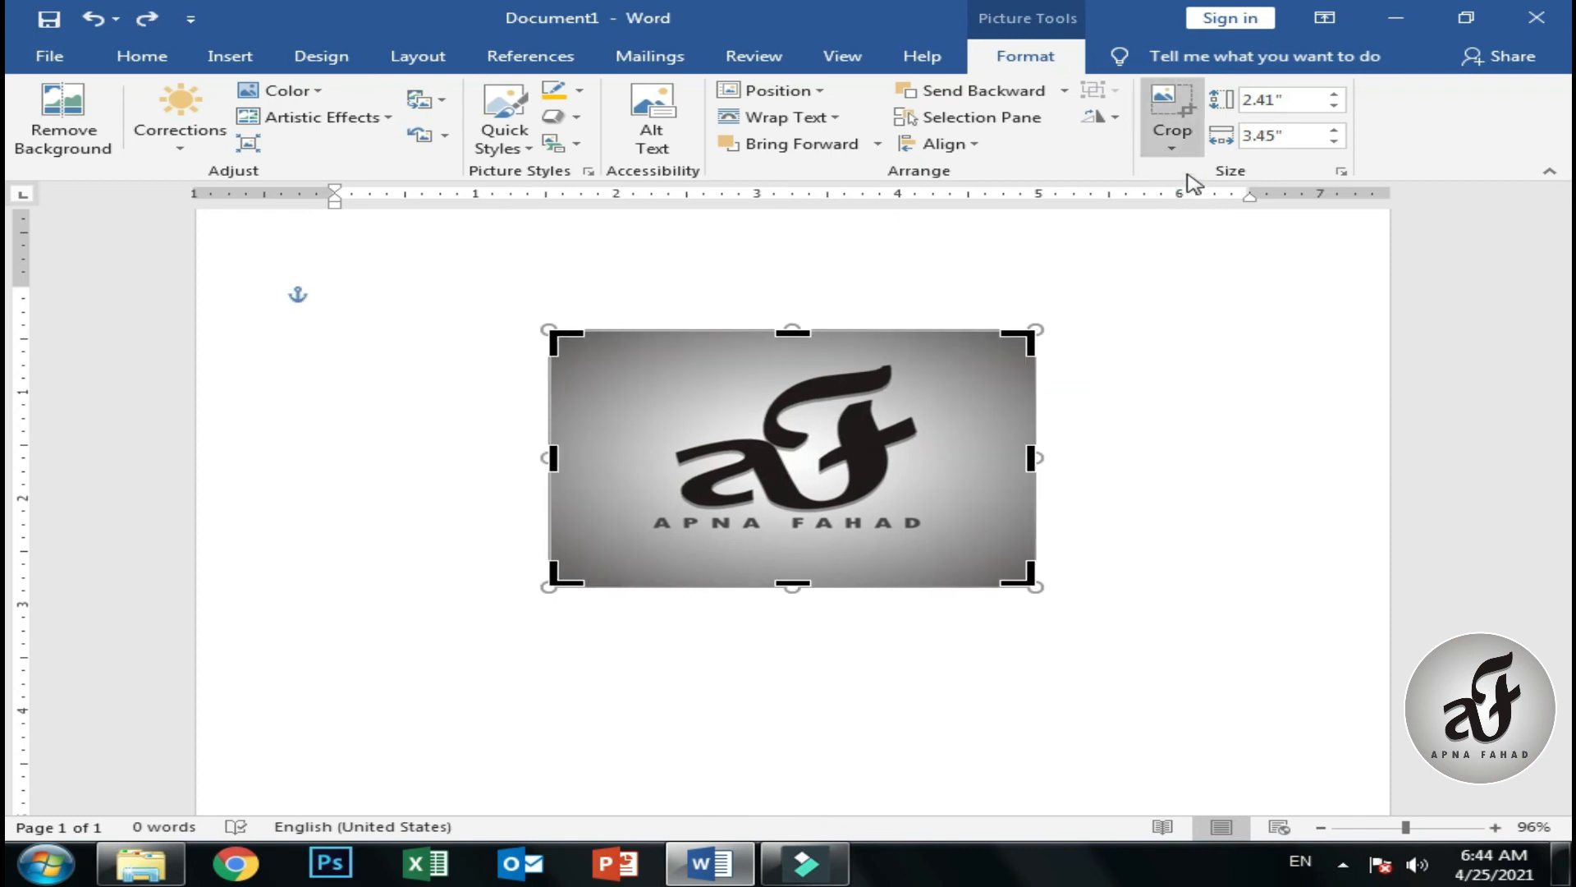
Crop the gray picture to the heart shape, review the list of crop shapes again and undo the heart crop.
click(1182, 148)
mouse_move(1256, 215)
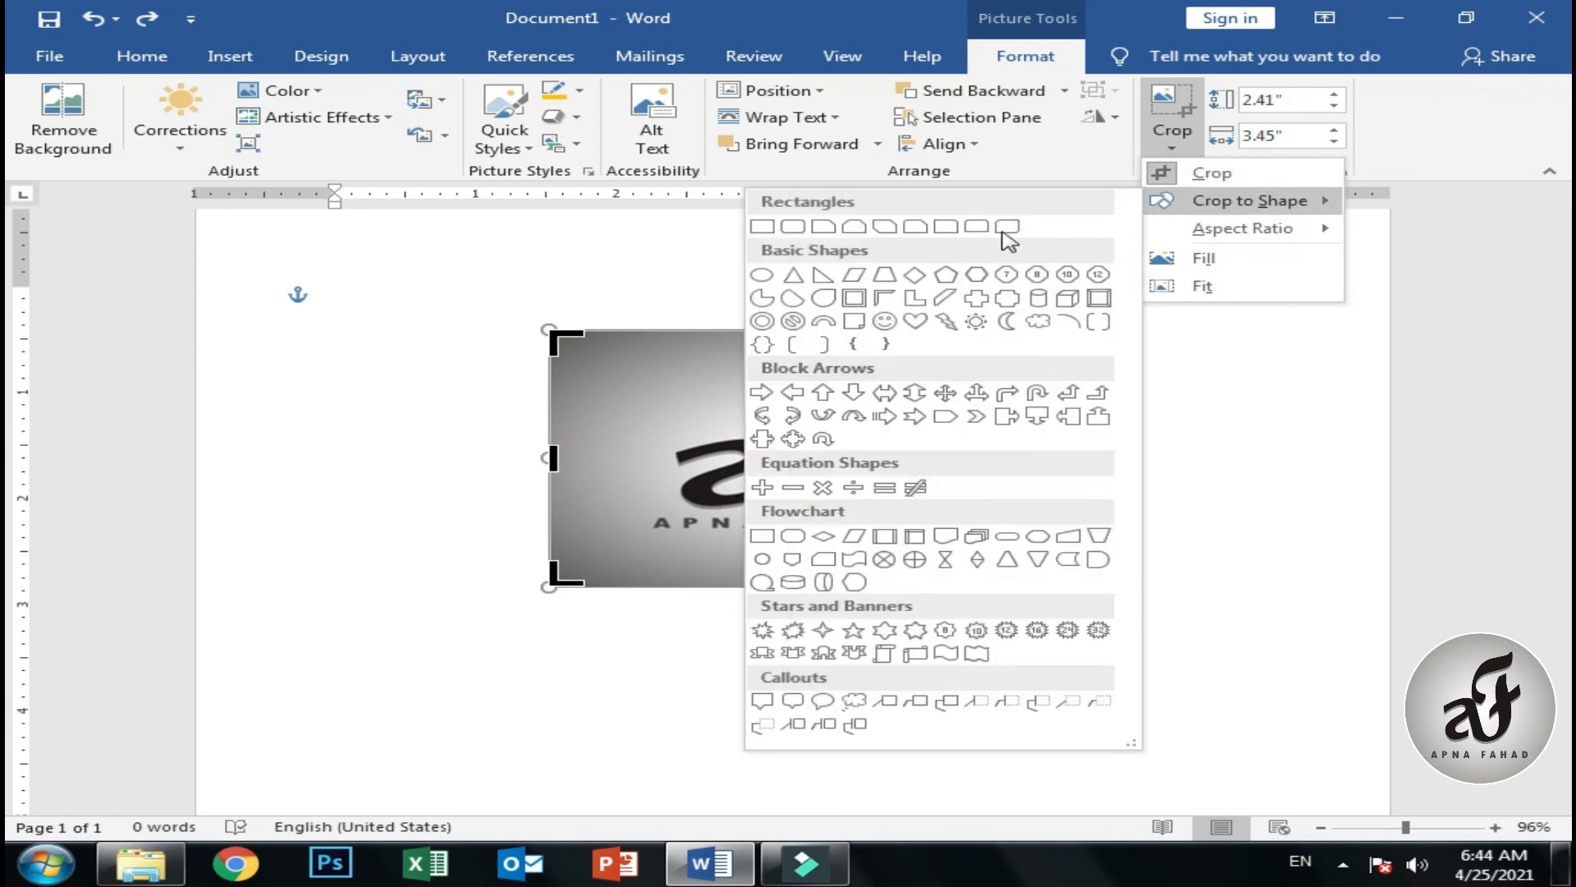
click(916, 325)
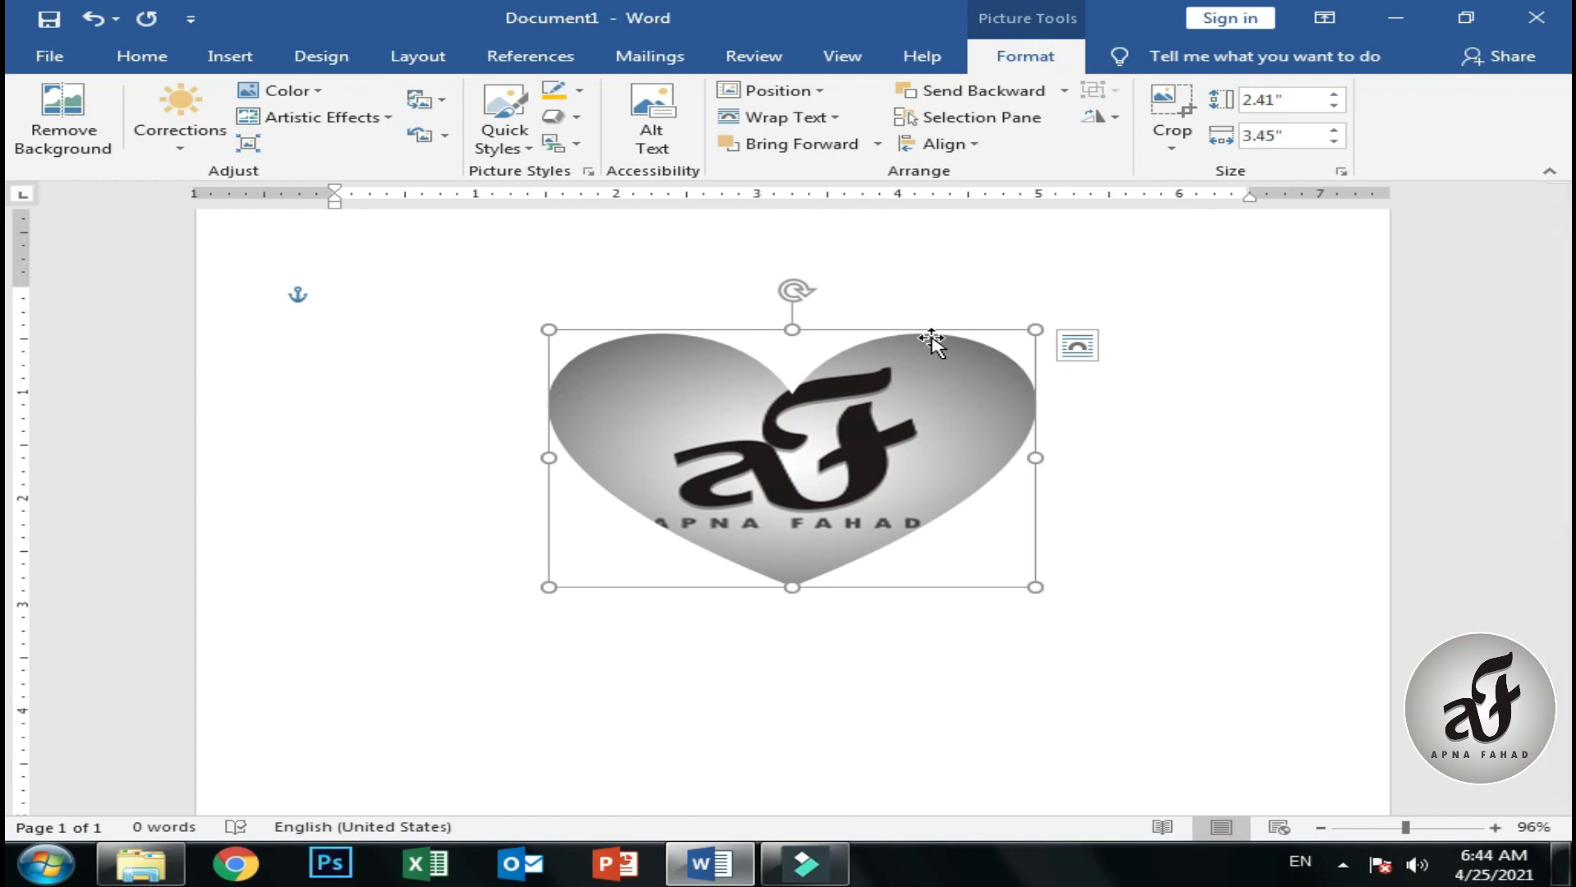
click(1183, 152)
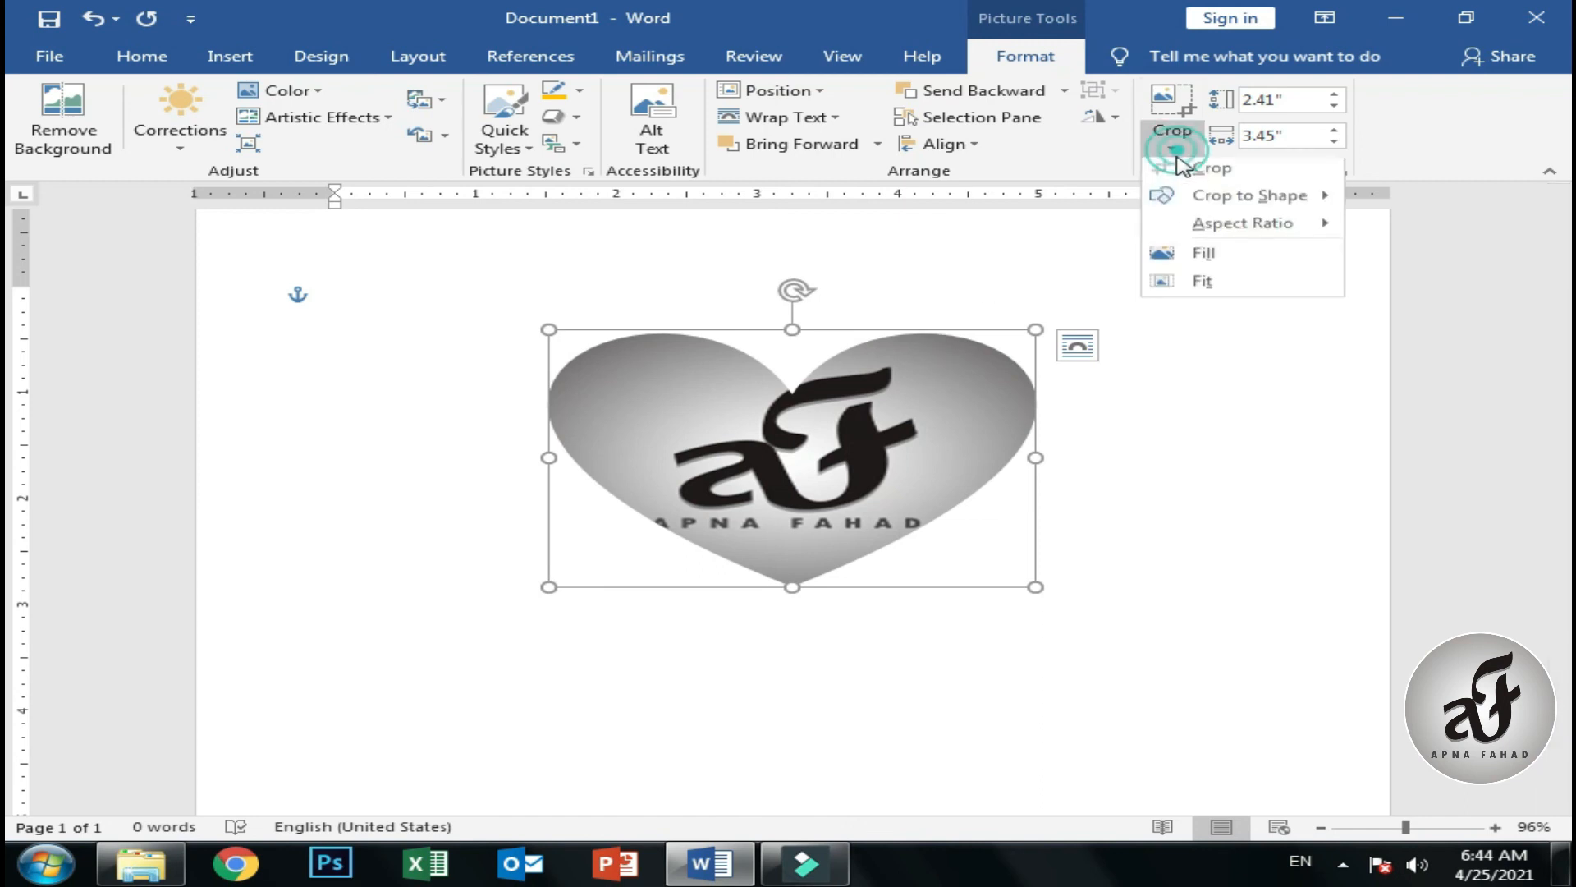
mouse_move(1223, 200)
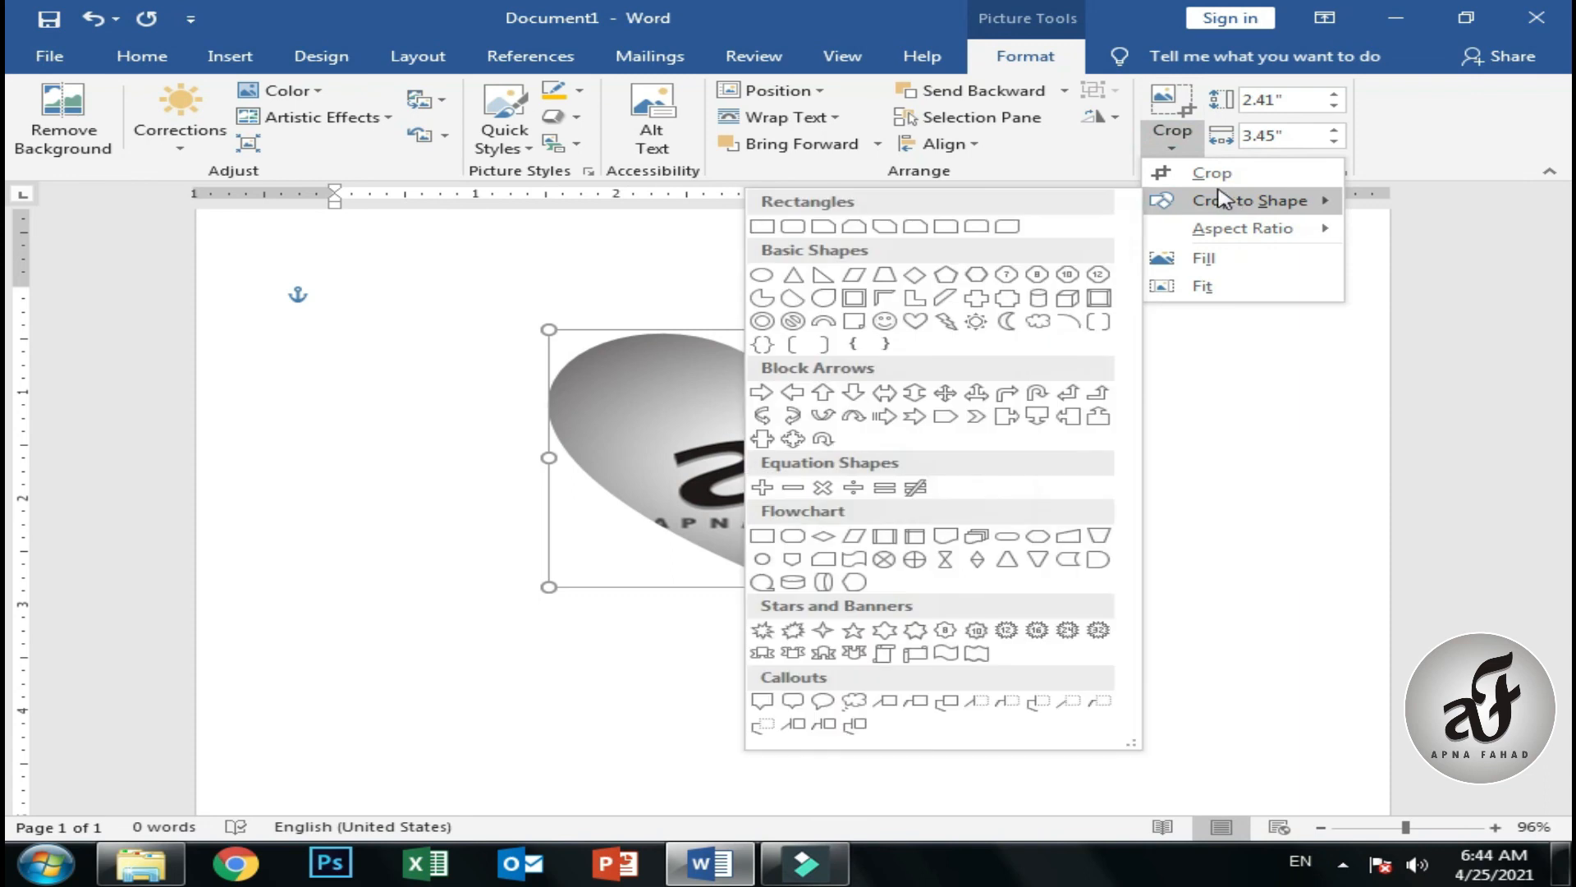
click(1173, 138)
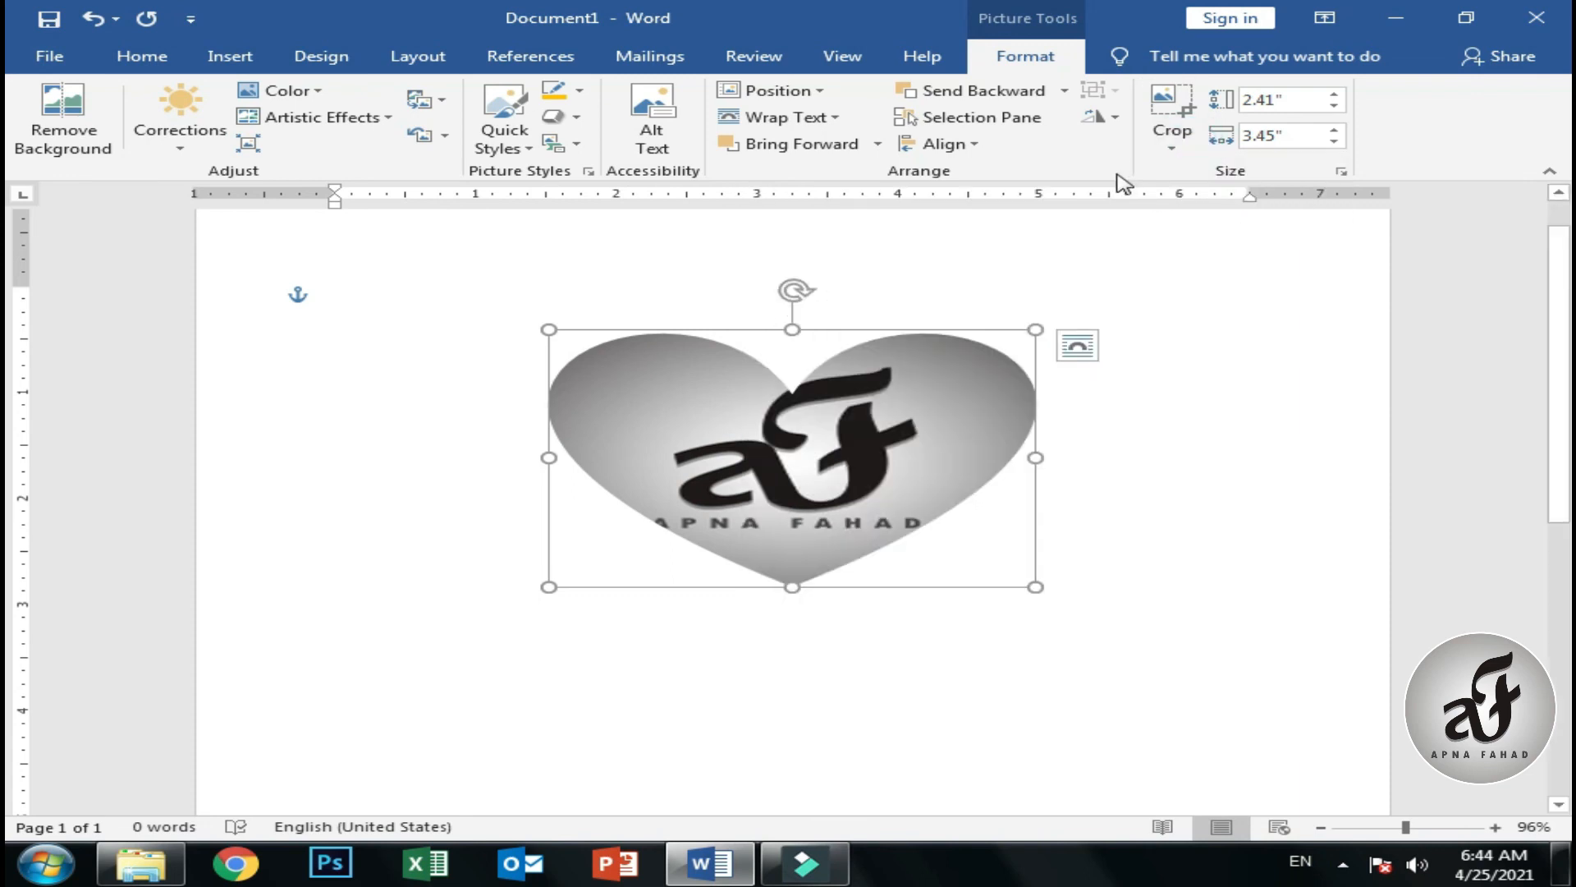
key(ctrl+z)
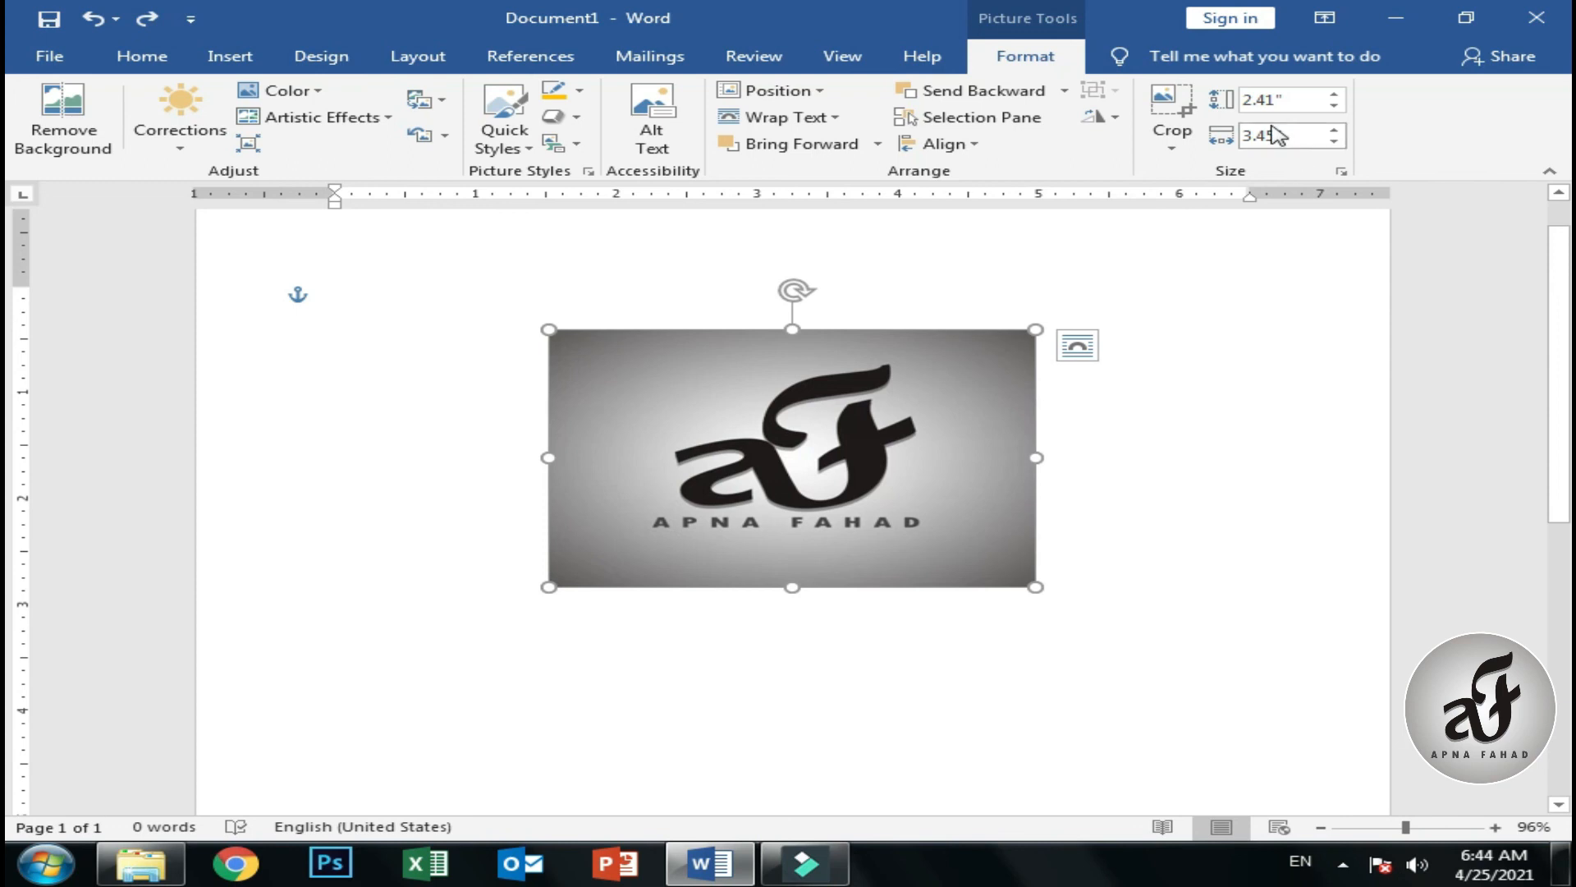
Resize the gray picture to a height of 2.66" and a width of 3.8".
click(1333, 95)
click(1333, 94)
click(1333, 94)
click(1333, 95)
click(1334, 104)
click(1334, 105)
click(1336, 128)
click(1336, 128)
click(1335, 140)
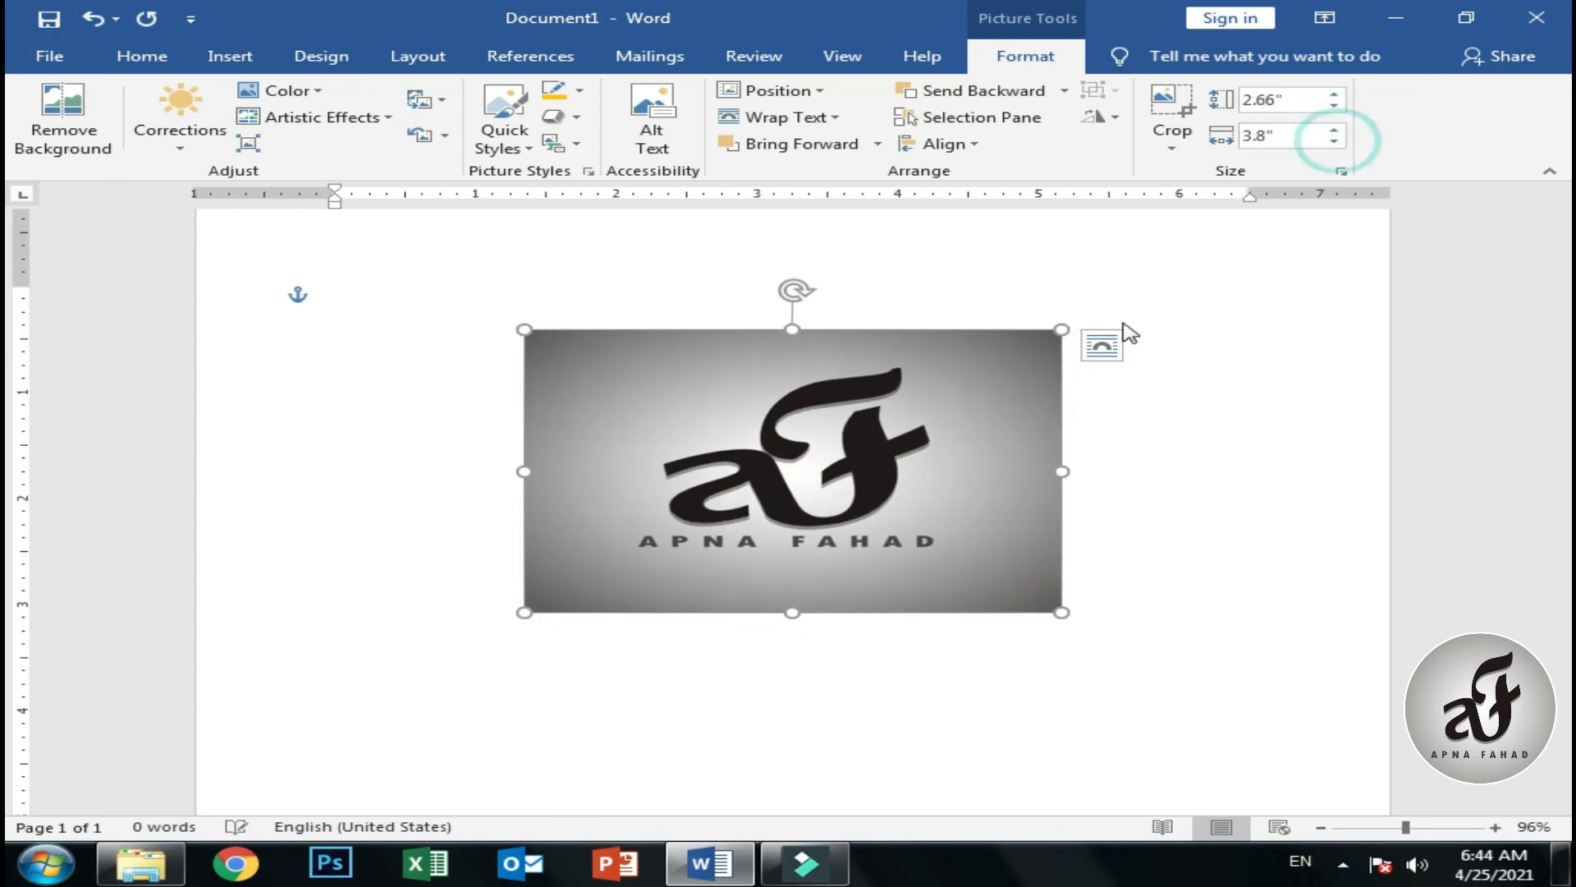
mouse_move(1066, 470)
mouse_down()
mouse_move(913, 482)
mouse_move(1051, 457)
mouse_move(1062, 471)
mouse_up()
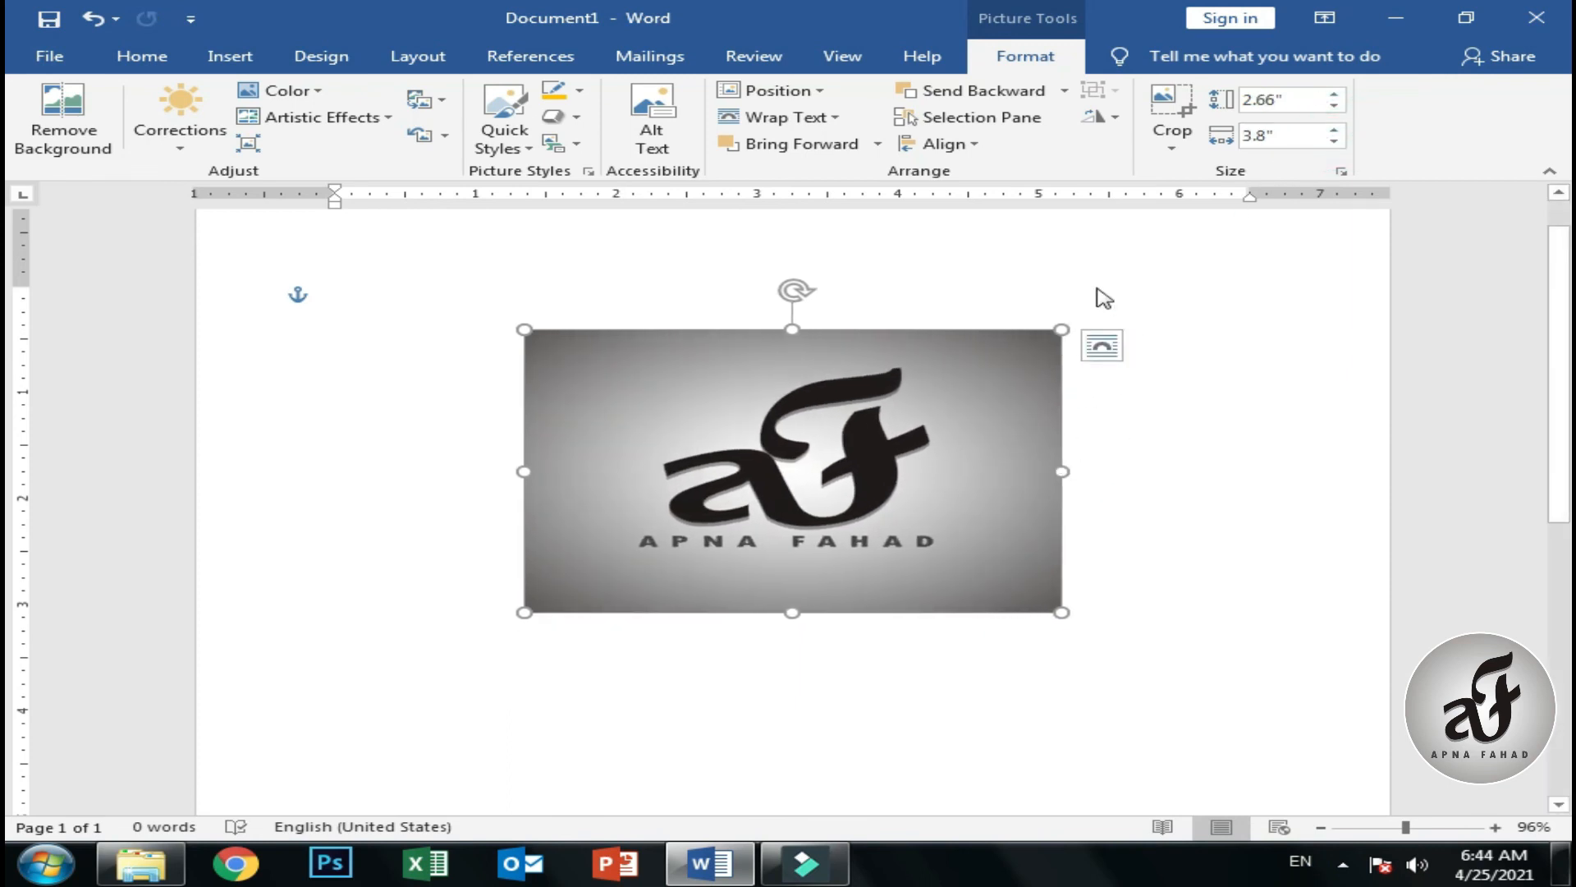